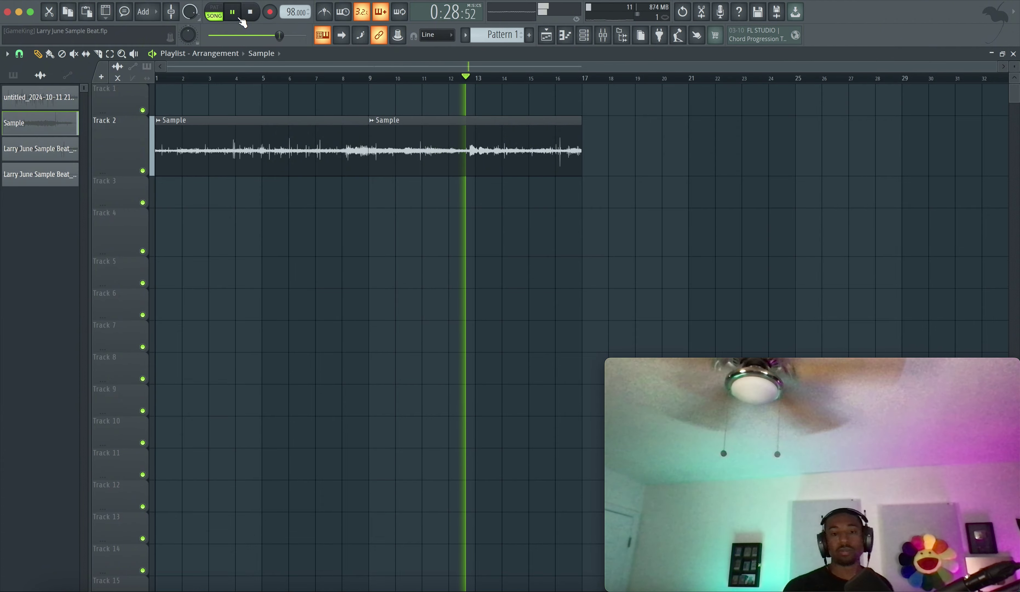
Stop playback and run the macro that switches the mode of all audio clips.
{"action": "key", "text": "space"}
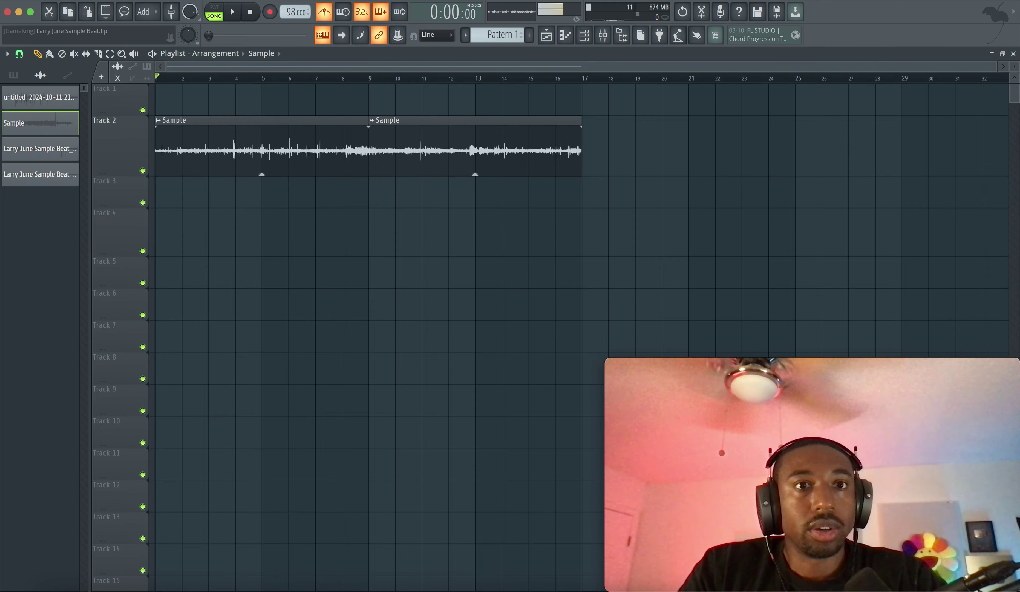
{"action": "left_click", "coordinate": [265, 1]}
{"action": "mouse_move", "coordinate": [319, 36]}
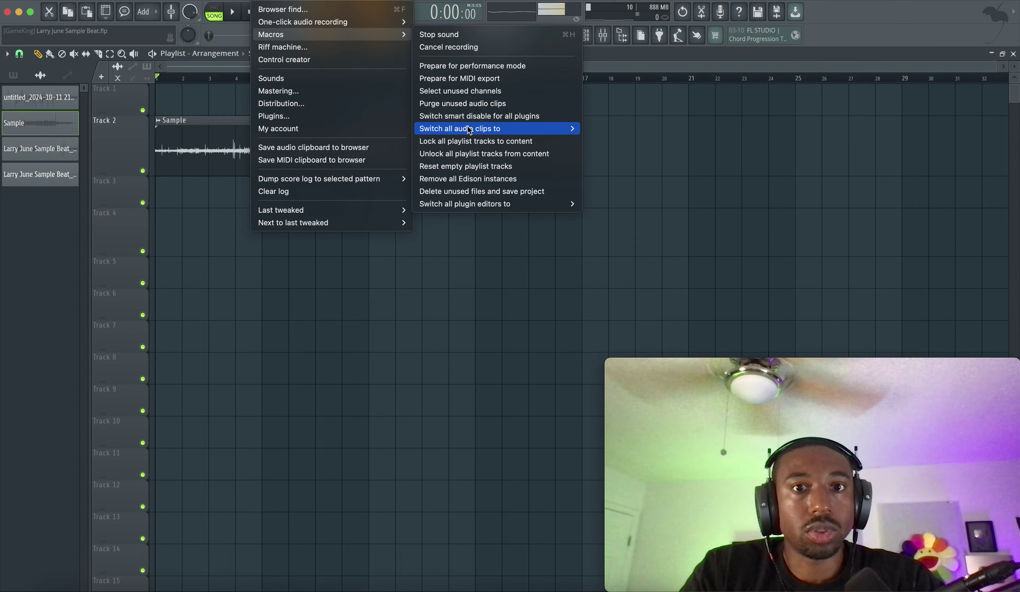
{"action": "mouse_move", "coordinate": [560, 129]}
{"action": "left_click", "coordinate": [607, 142]}
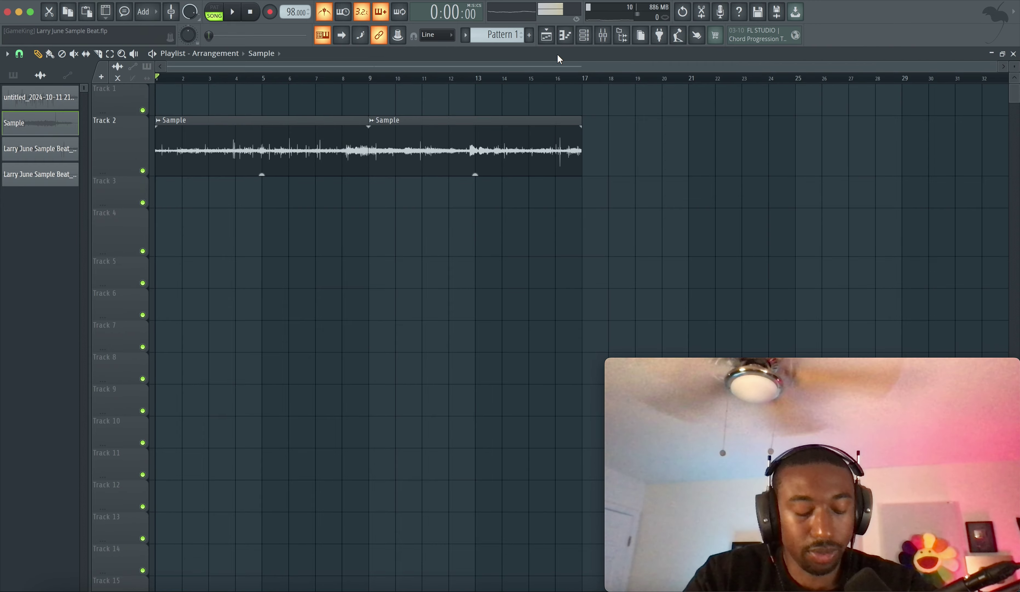
{"action": "left_click", "coordinate": [604, 35]}
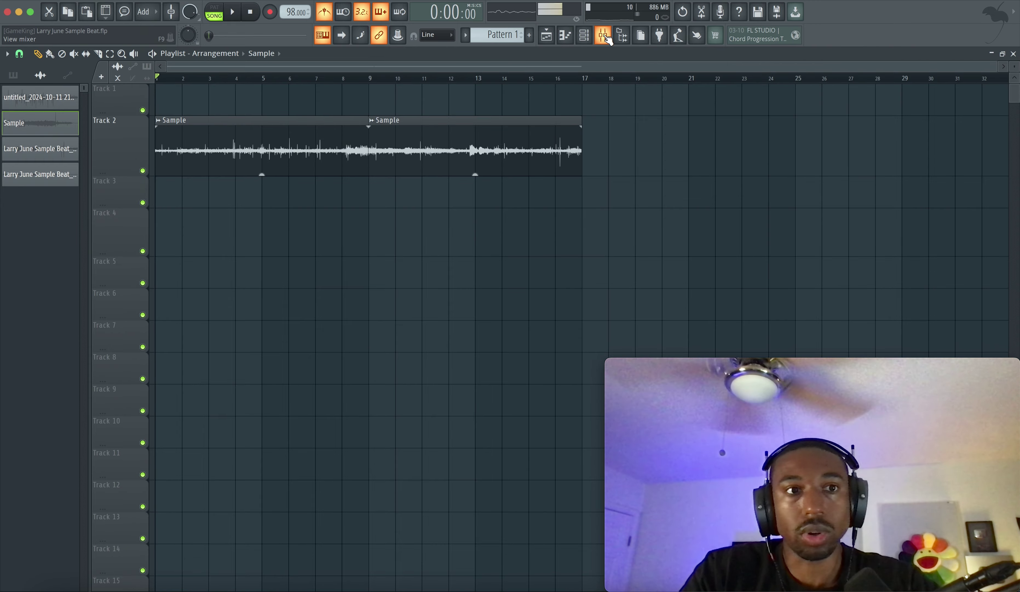
{"action": "left_click", "coordinate": [357, 165], "text": "shift+super"}
{"action": "left_click", "coordinate": [449, 162], "text": "shift+super"}
{"action": "right_click", "coordinate": [374, 231]}
{"action": "left_click_drag", "start_coordinate": [271, 131], "coordinate": [388, 146]}
{"action": "right_click", "coordinate": [389, 200]}
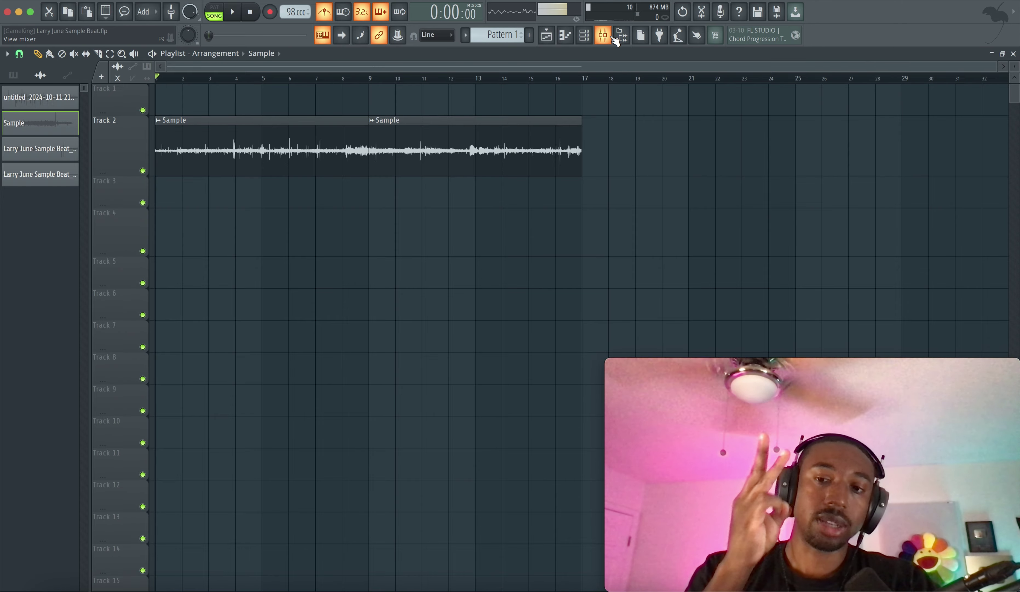
Start playback and rename Track 2, which holds the Sample clips, as Texture/Harmony.
{"action": "key", "text": "space"}
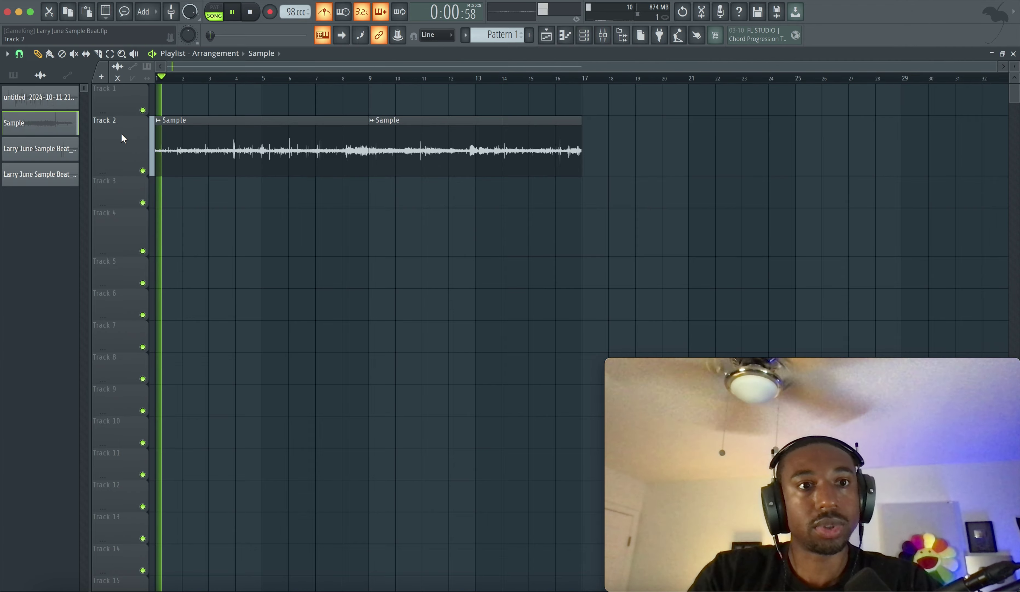
{"action": "double_click", "coordinate": [125, 137]}
{"action": "type", "text": "Texture"}
{"action": "key", "text": "Return"}
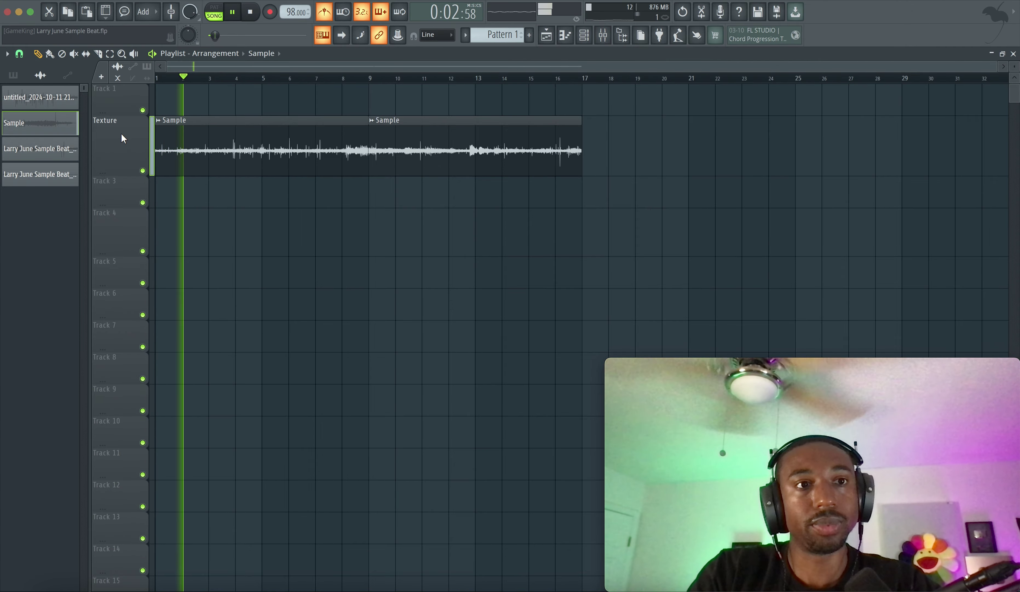
{"action": "double_click", "coordinate": [123, 138]}
{"action": "type", "text": "/H"}
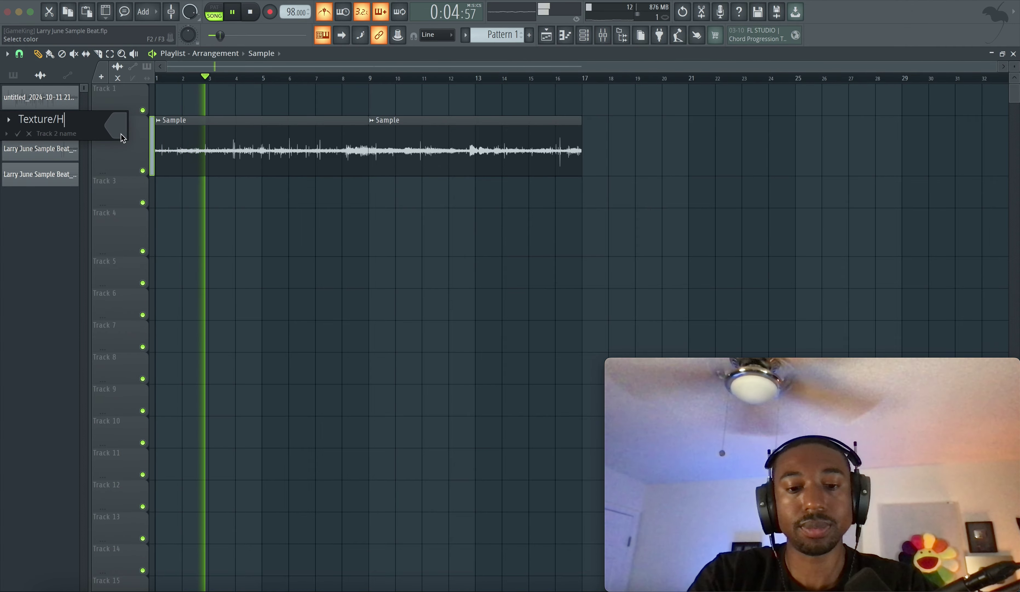
{"action": "type", "text": "armony"}
{"action": "key", "text": "Return"}
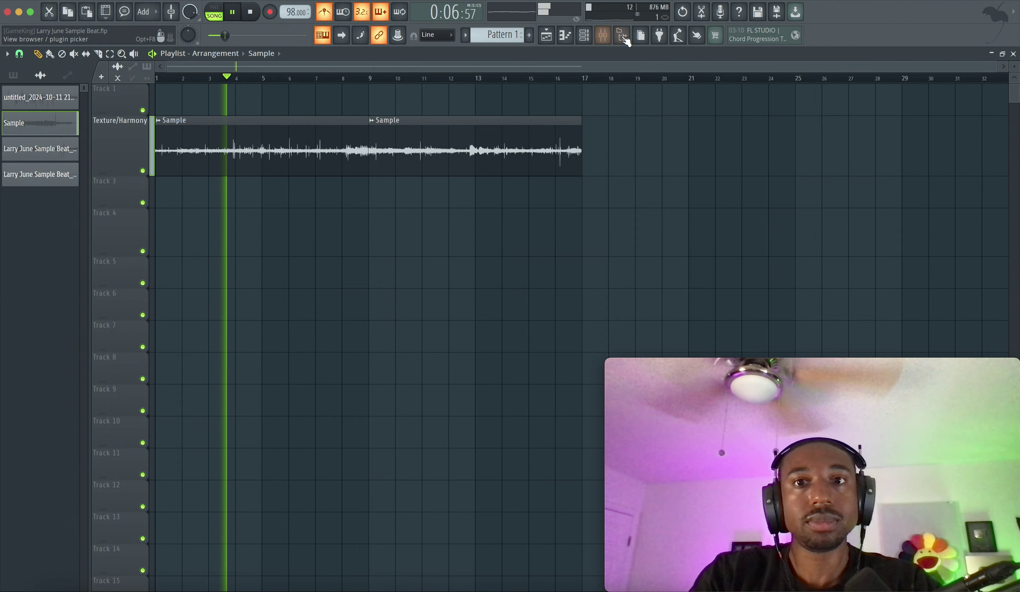
Mute the Mic track in the mixer and arm only the Keyboard track for recording.
{"action": "left_click", "coordinate": [607, 37]}
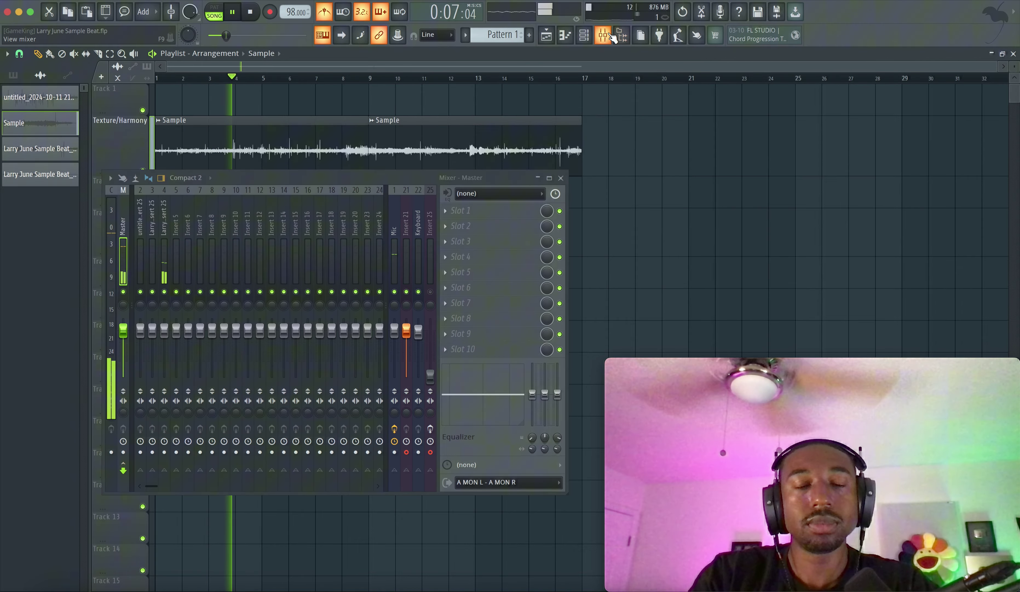
{"action": "left_click", "coordinate": [396, 292]}
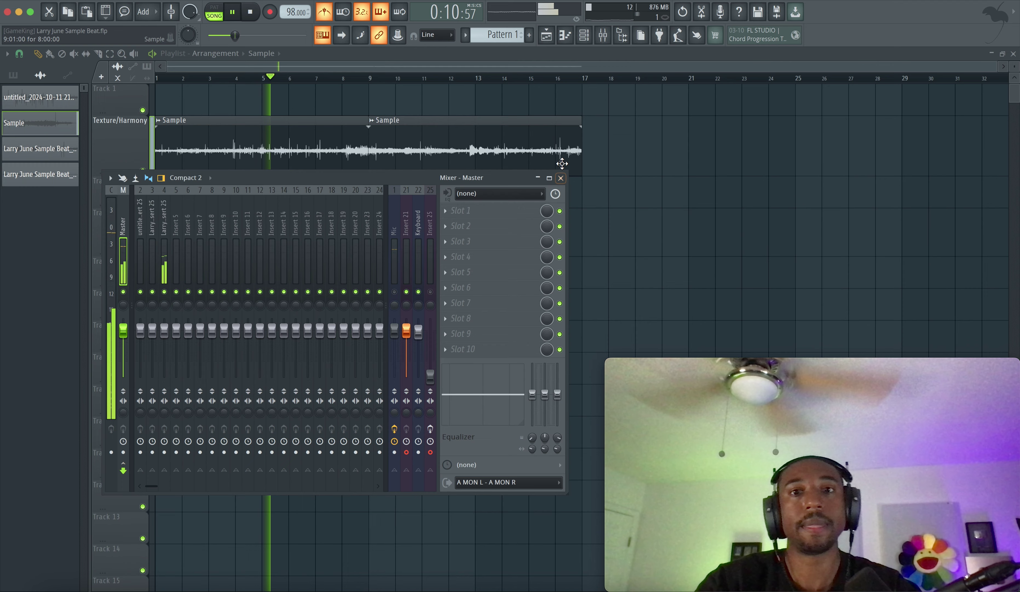
{"action": "left_click", "coordinate": [400, 292]}
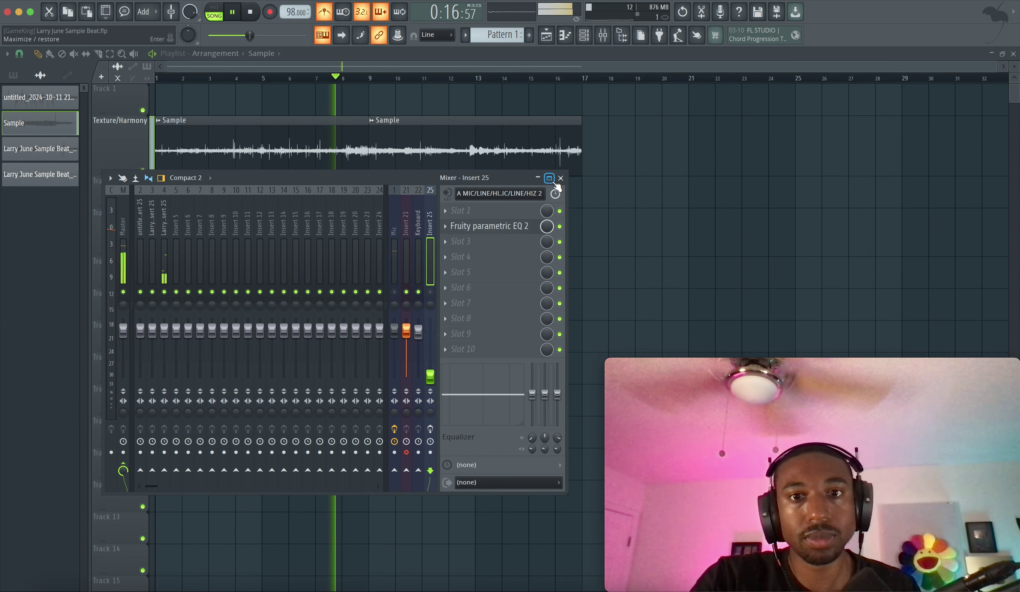
{"action": "left_click", "coordinate": [404, 224]}
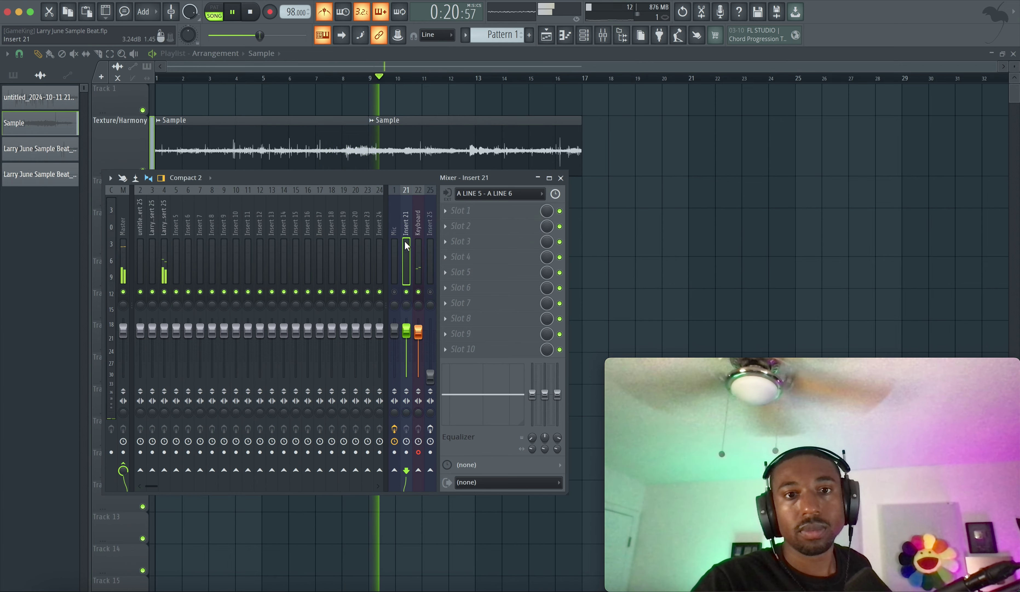
{"action": "left_click", "coordinate": [415, 233]}
{"action": "right_click", "coordinate": [597, 196]}
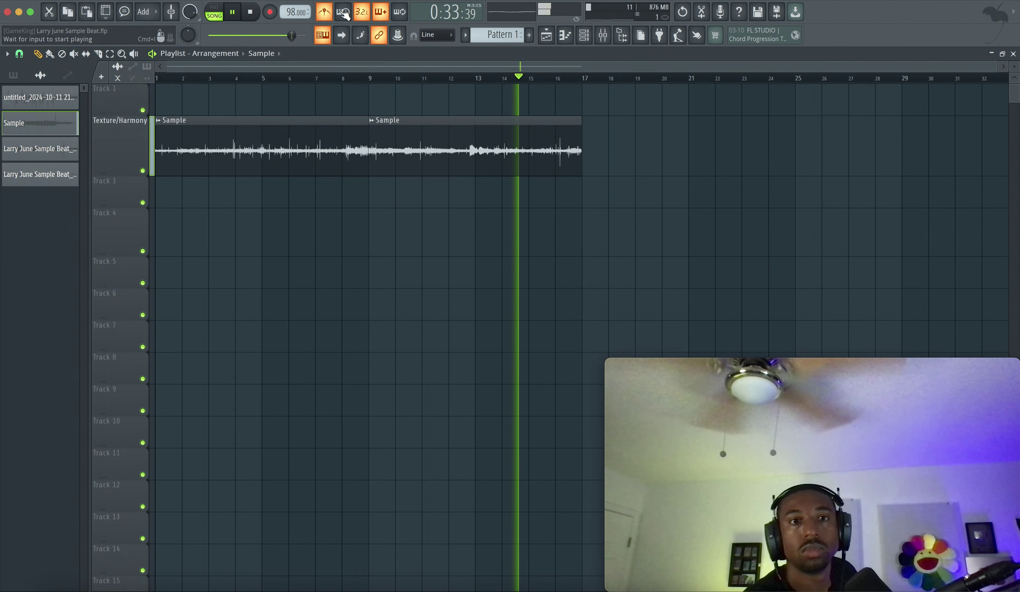
Play the Texture/Harmony sample from the beginning and stop playback.
{"action": "key", "text": "space"}
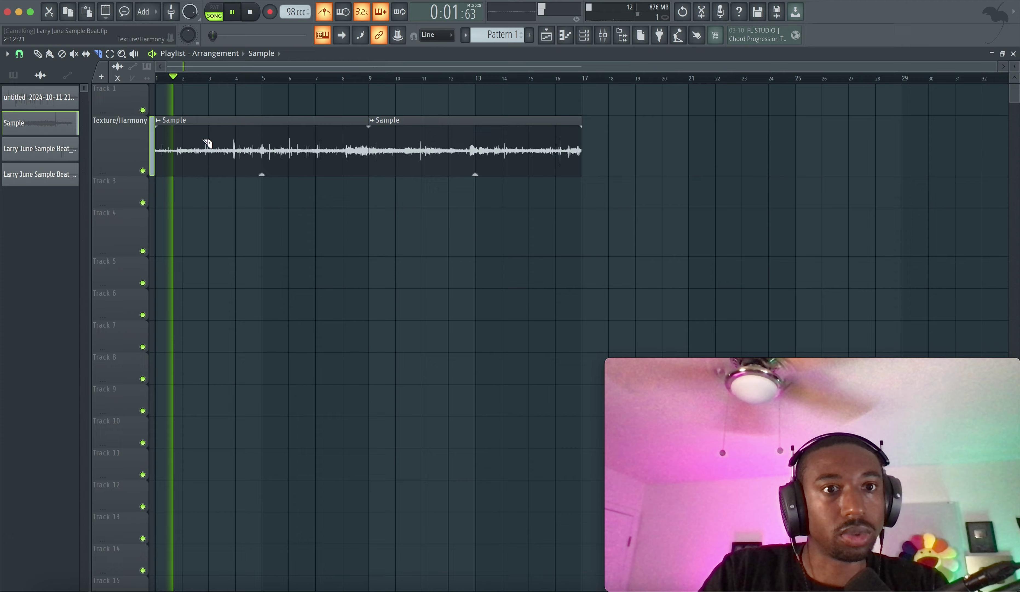
{"action": "scroll", "coordinate": [205, 143], "scroll_direction": "up", "scroll_amount": 2}
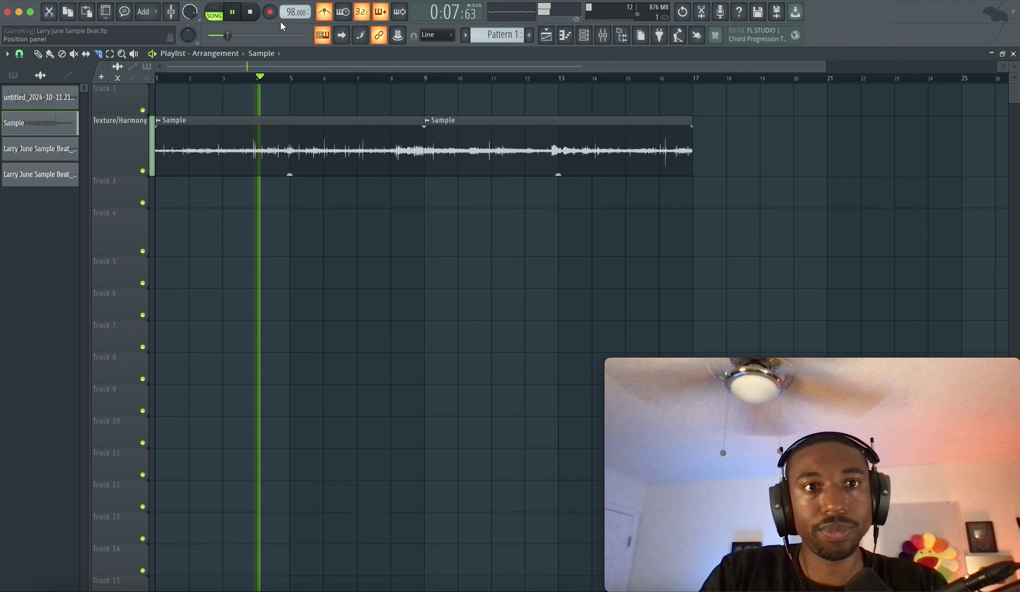
{"action": "key", "text": "space"}
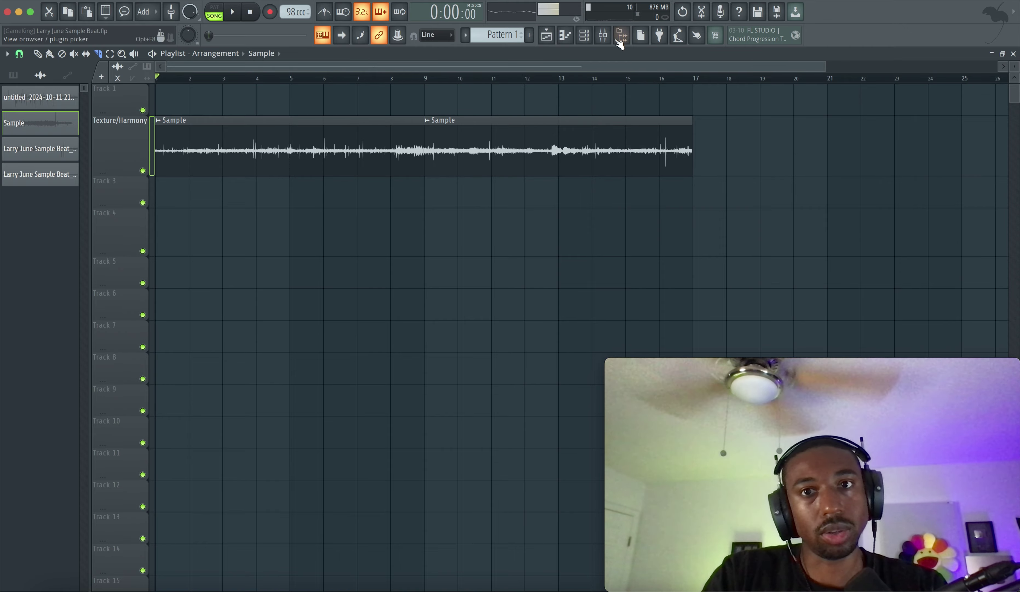
Mute the Mic mixer track and record a keyboard take onto Track 1 over the Texture/Harmony sample.
{"action": "left_click", "coordinate": [603, 35]}
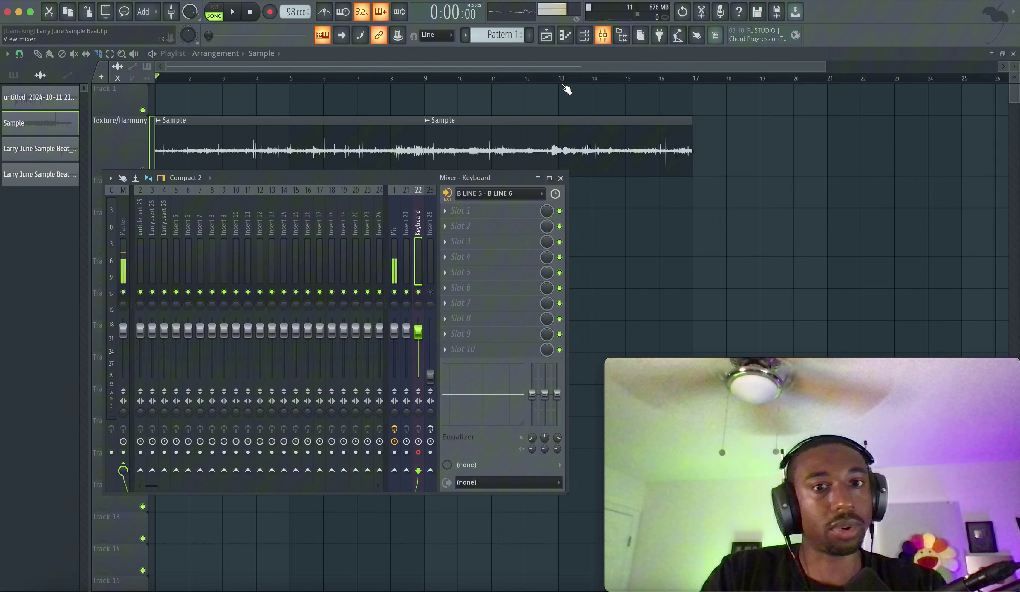
{"action": "key", "text": "space"}
{"action": "left_click", "coordinate": [396, 291]}
{"action": "left_click", "coordinate": [710, 230]}
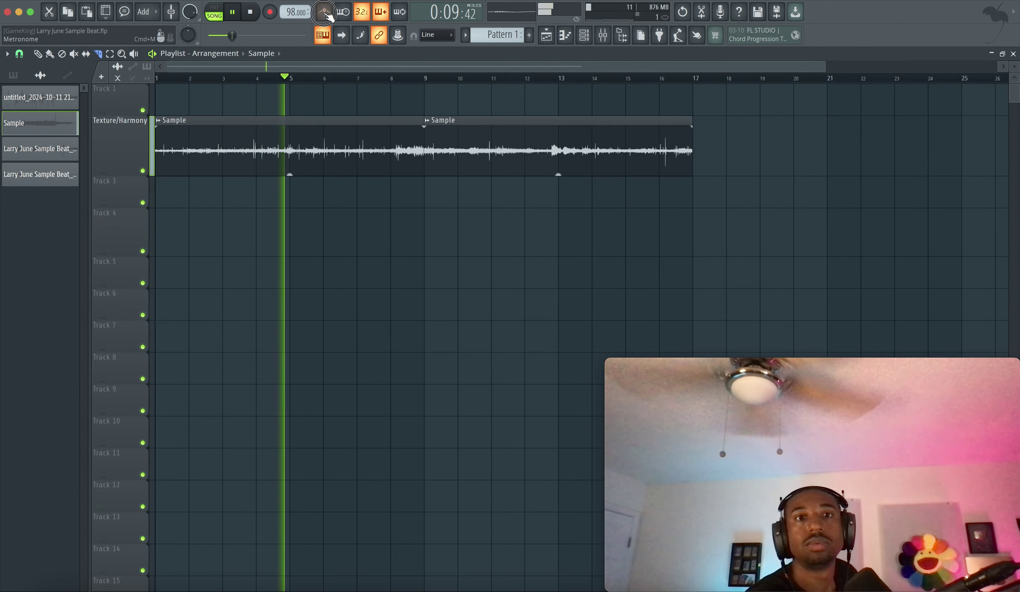
{"action": "key", "text": "space"}
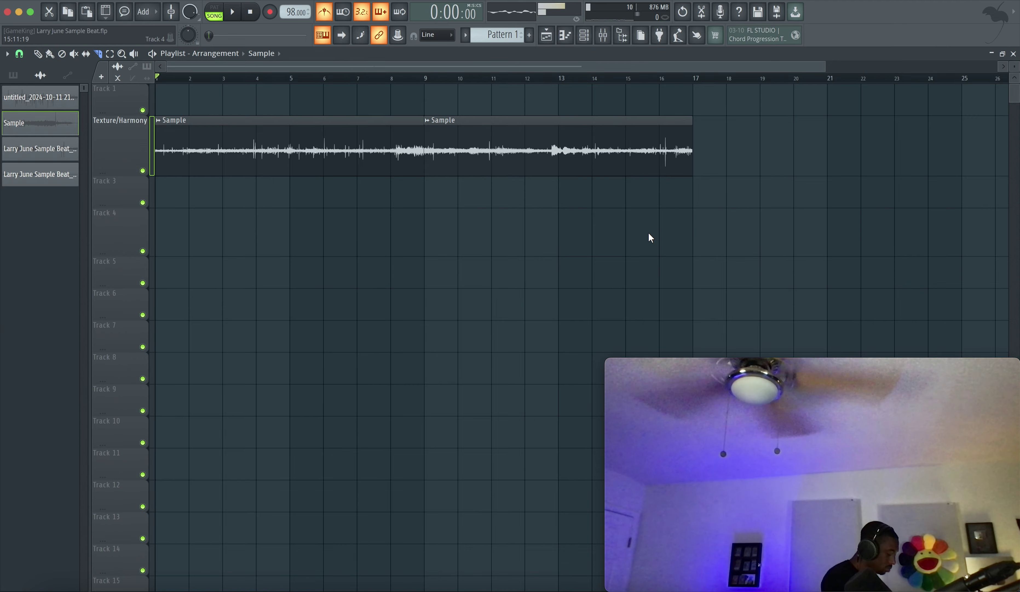
{"action": "left_click", "coordinate": [233, 13]}
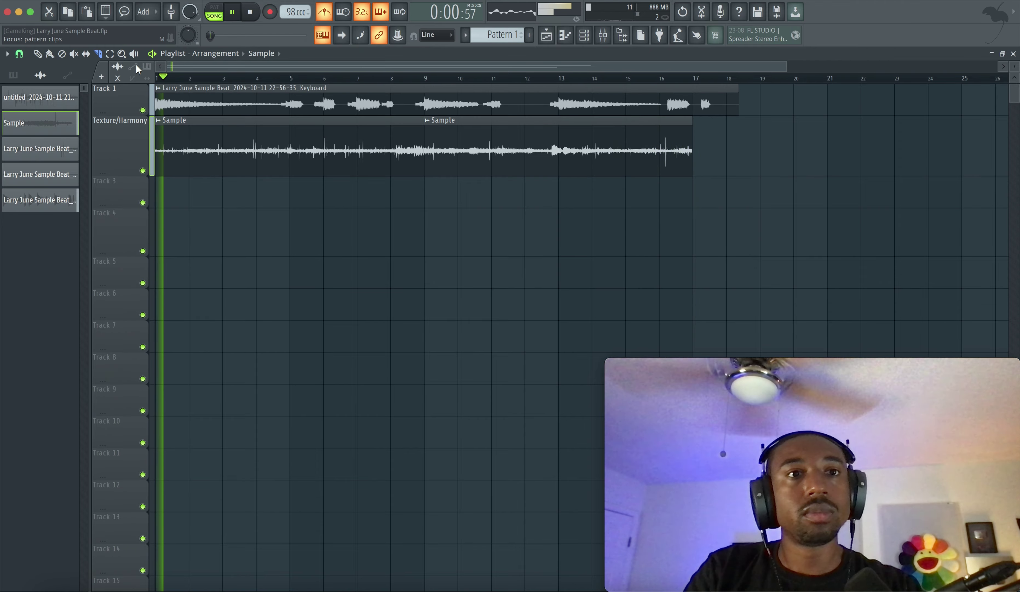
Unmute the Mic mixer track and route the Sample clip to mixer track 5.
{"action": "left_click", "coordinate": [604, 37]}
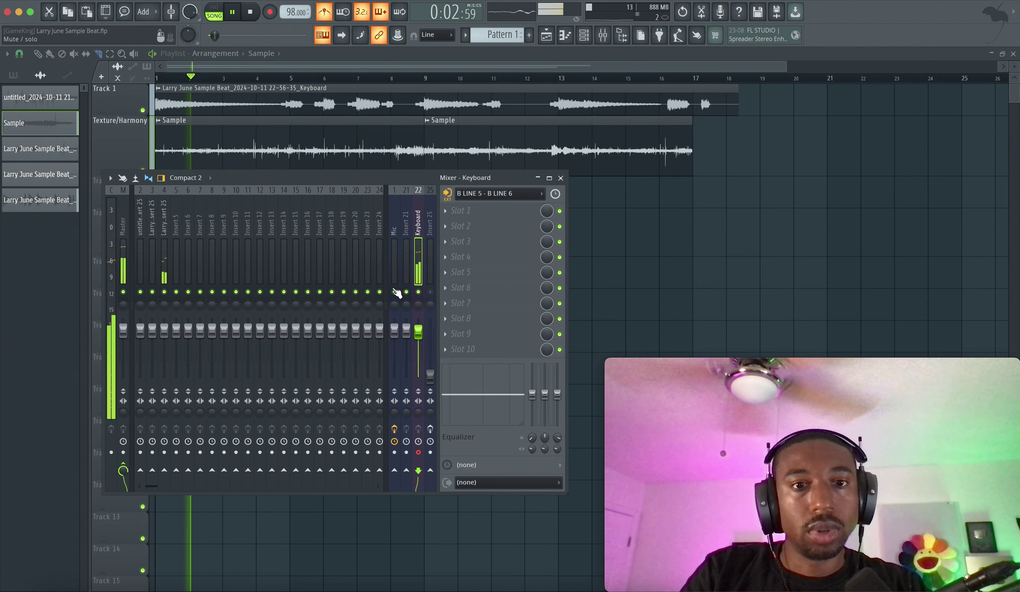
{"action": "left_click", "coordinate": [394, 290]}
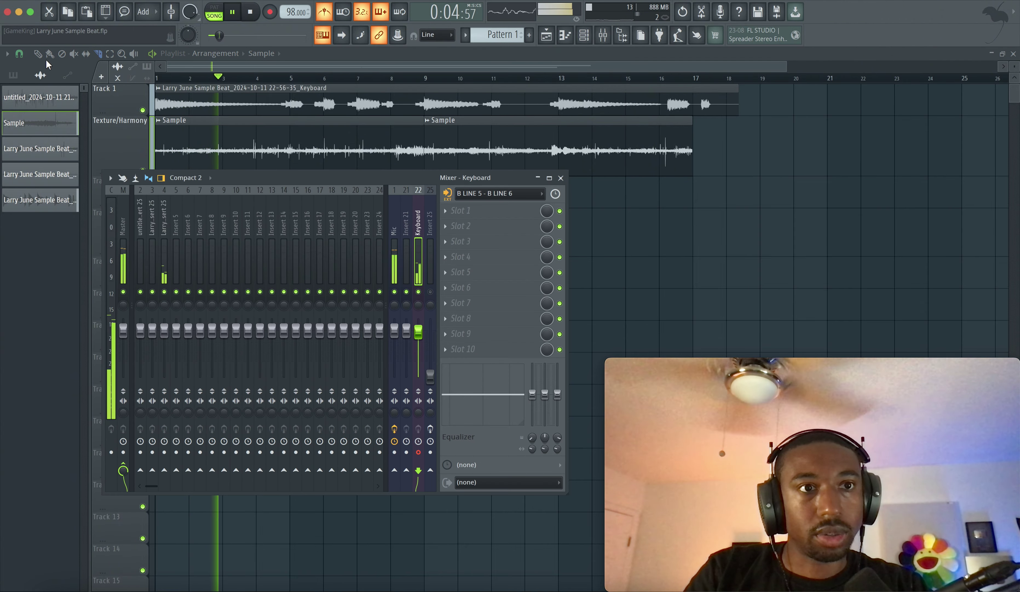
{"action": "double_click", "coordinate": [289, 143]}
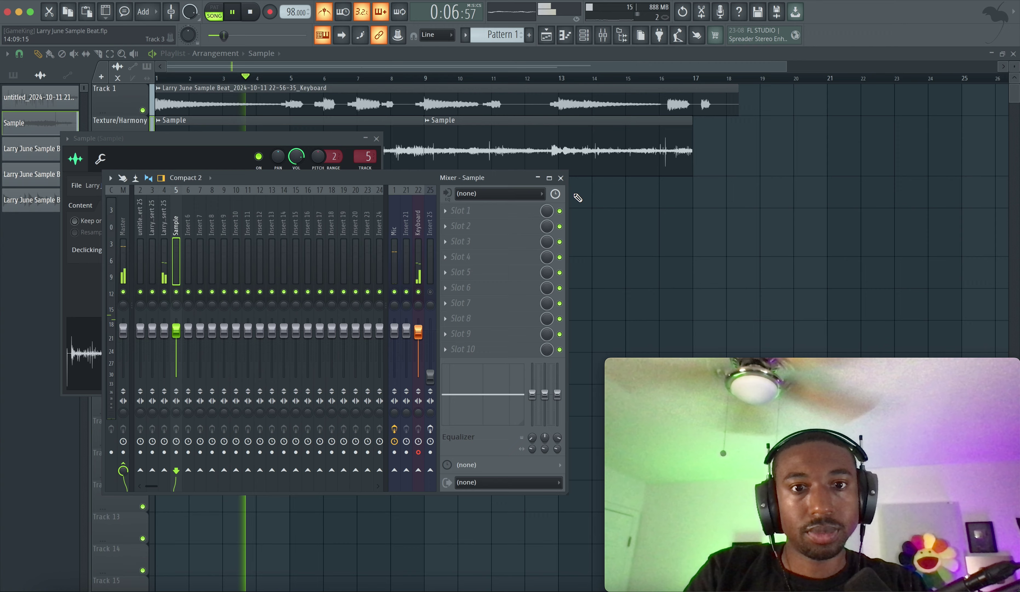
Route the recorded Keyboard clip on Track 1 to its own mixer track and close the mixer.
{"action": "left_click", "coordinate": [423, 233]}
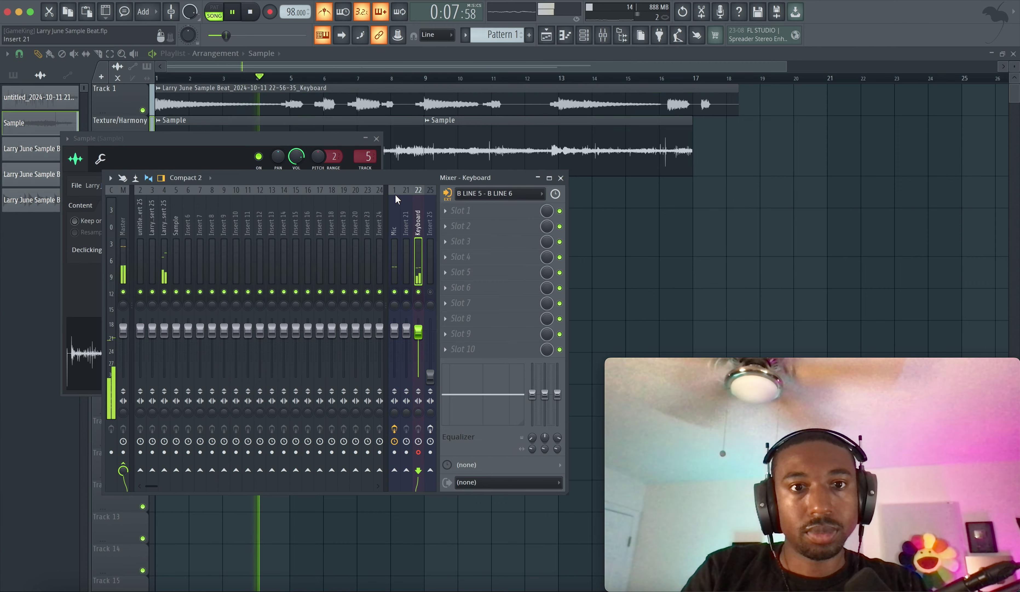
{"action": "left_click", "coordinate": [364, 152]}
{"action": "double_click", "coordinate": [396, 107]}
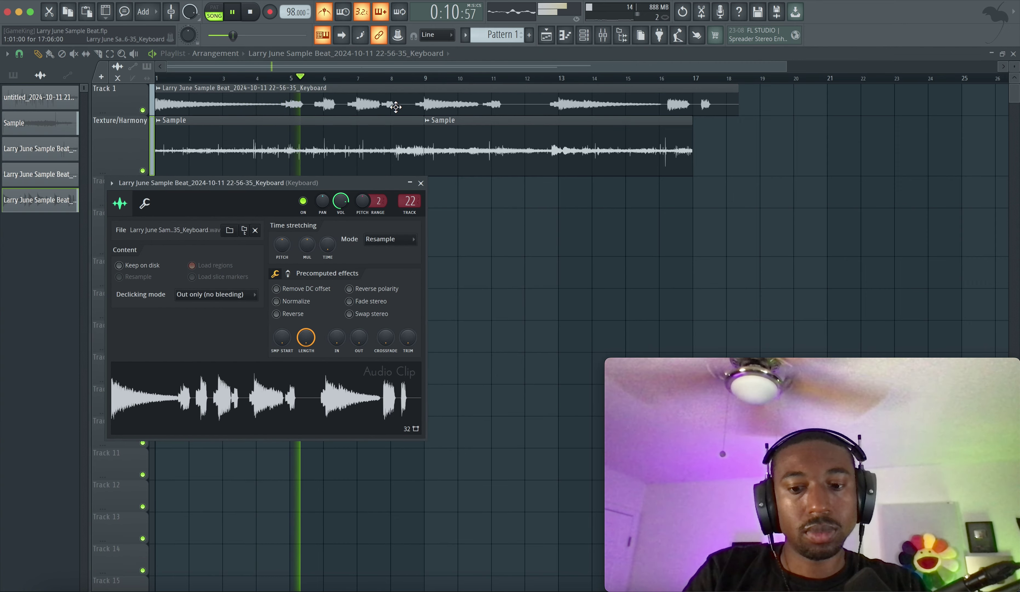
{"action": "key", "text": "super+l"}
{"action": "left_click", "coordinate": [561, 178]}
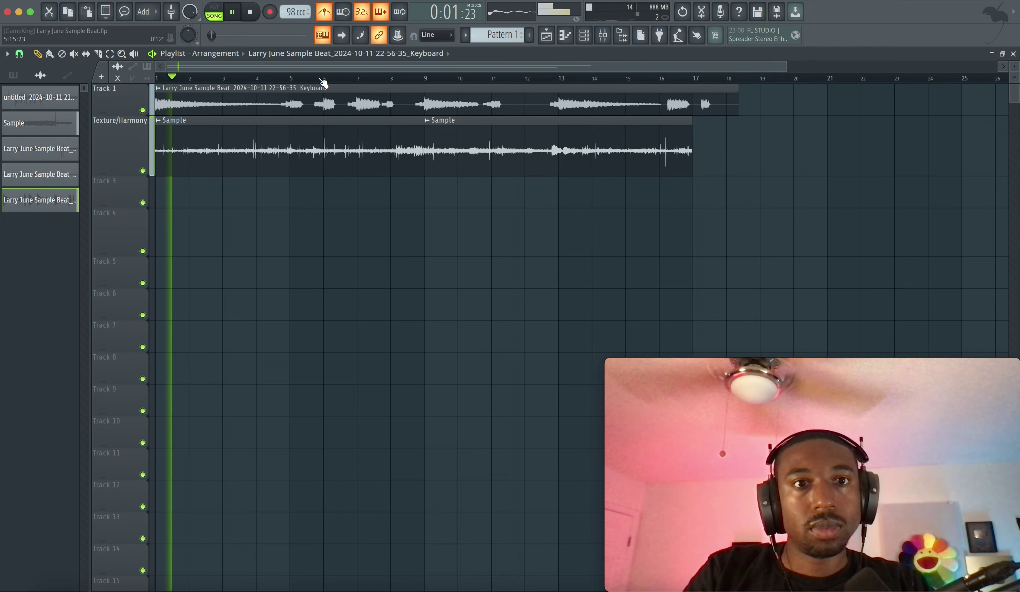
Turn off the metronome and slice the Keyboard clip on Track 1 just before bar 9.
{"action": "left_click", "coordinate": [323, 78]}
{"action": "left_click", "coordinate": [325, 12]}
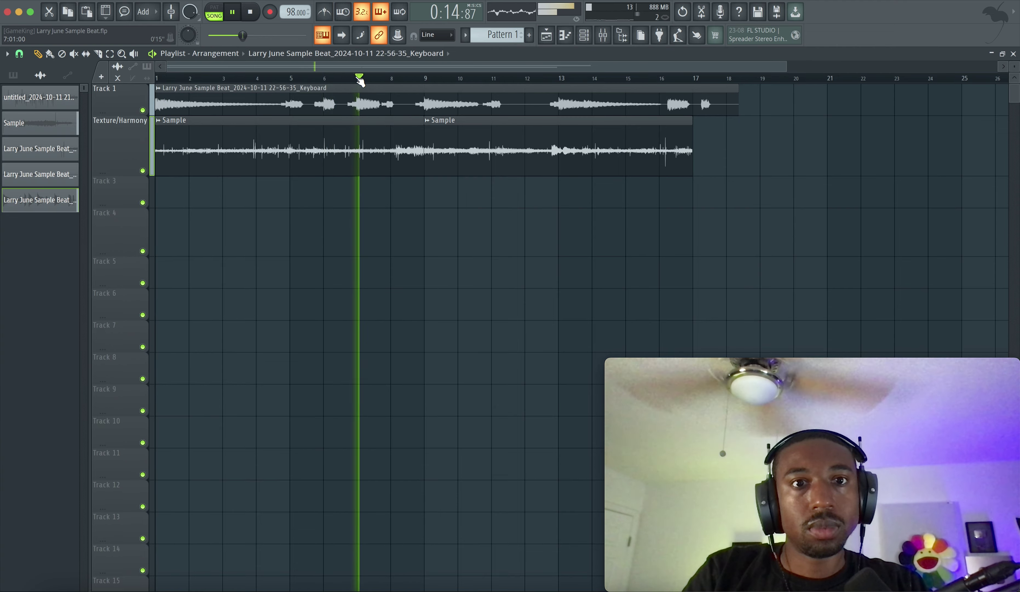
{"action": "left_click", "coordinate": [417, 78]}
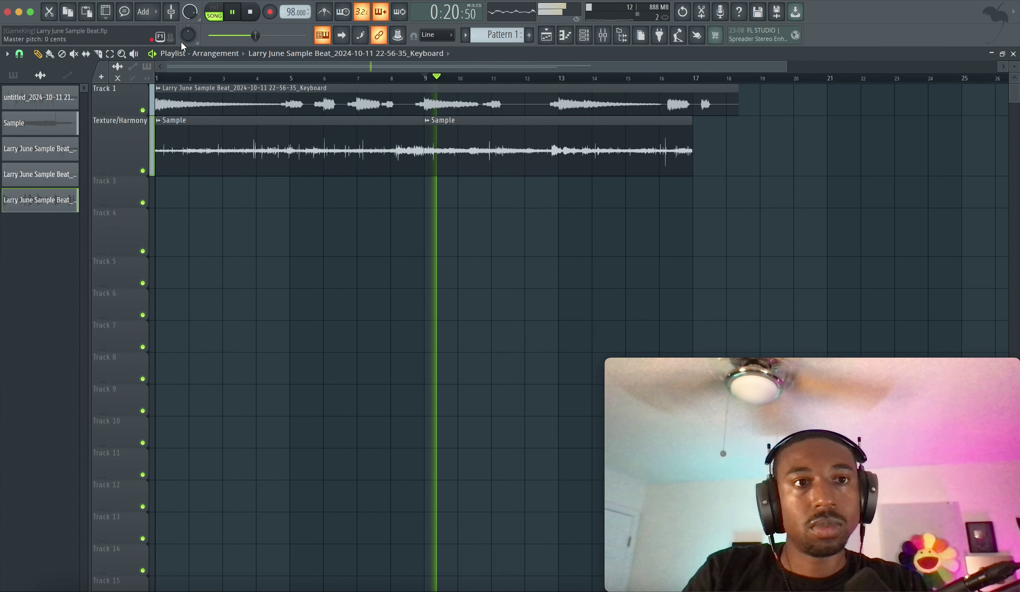
{"action": "left_click", "coordinate": [415, 102]}
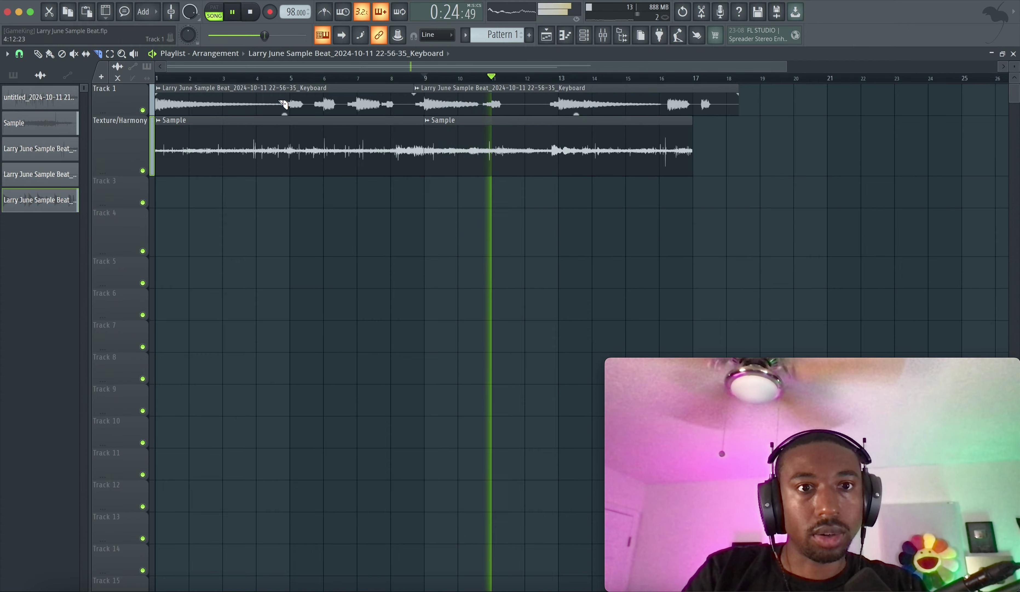
Slice the Keyboard clip just before bar 5 and delete the section between the two cuts.
{"action": "scroll", "coordinate": [283, 104], "scroll_direction": "up", "scroll_amount": 3}
{"action": "scroll", "coordinate": [283, 104], "scroll_direction": "up", "scroll_amount": 2}
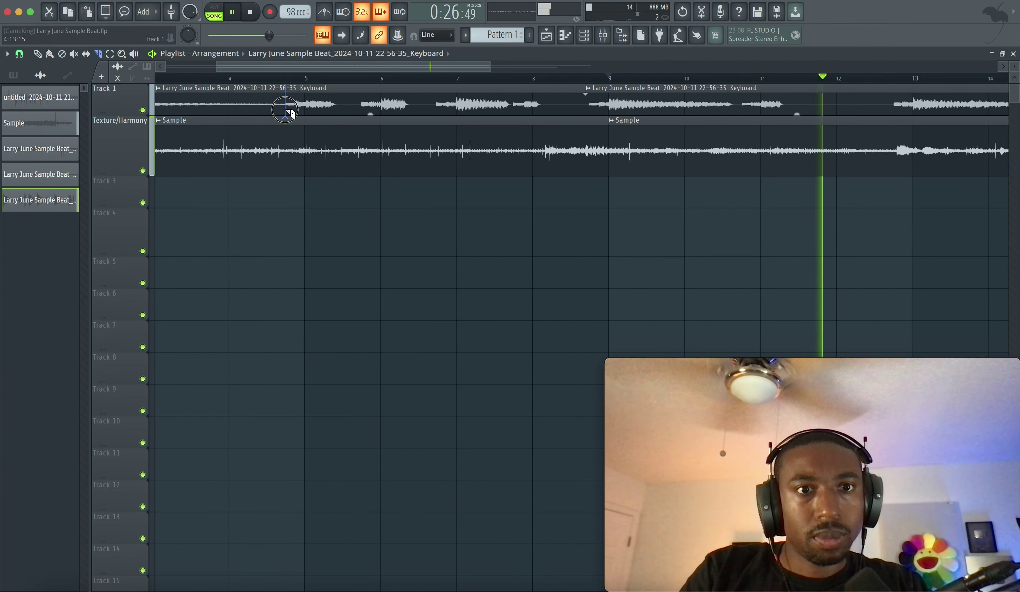
{"action": "left_click", "coordinate": [285, 108]}
{"action": "key", "text": "space"}
{"action": "scroll", "coordinate": [315, 101], "scroll_direction": "down", "scroll_amount": 4}
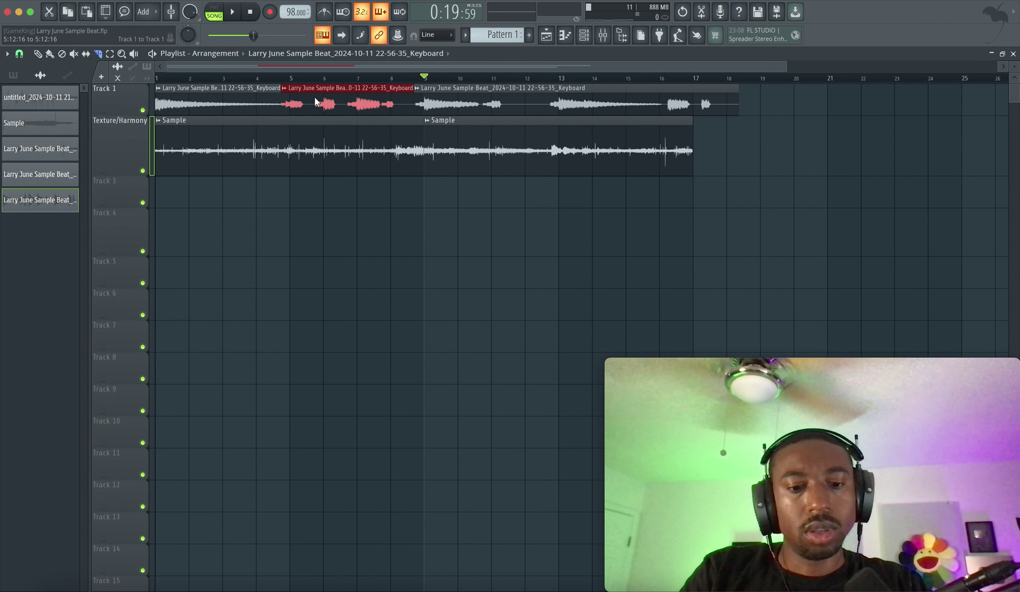
{"action": "left_click", "coordinate": [40, 56]}
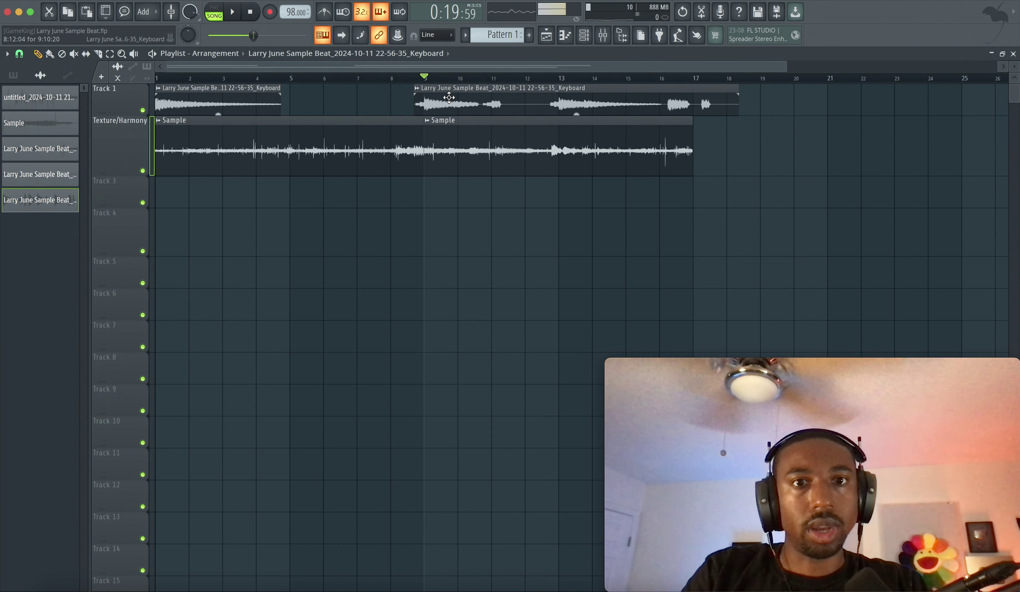
Move the second Keyboard section on Track 1 directly after the first one and play back across the join.
{"action": "left_click_drag", "start_coordinate": [449, 97], "coordinate": [322, 99]}
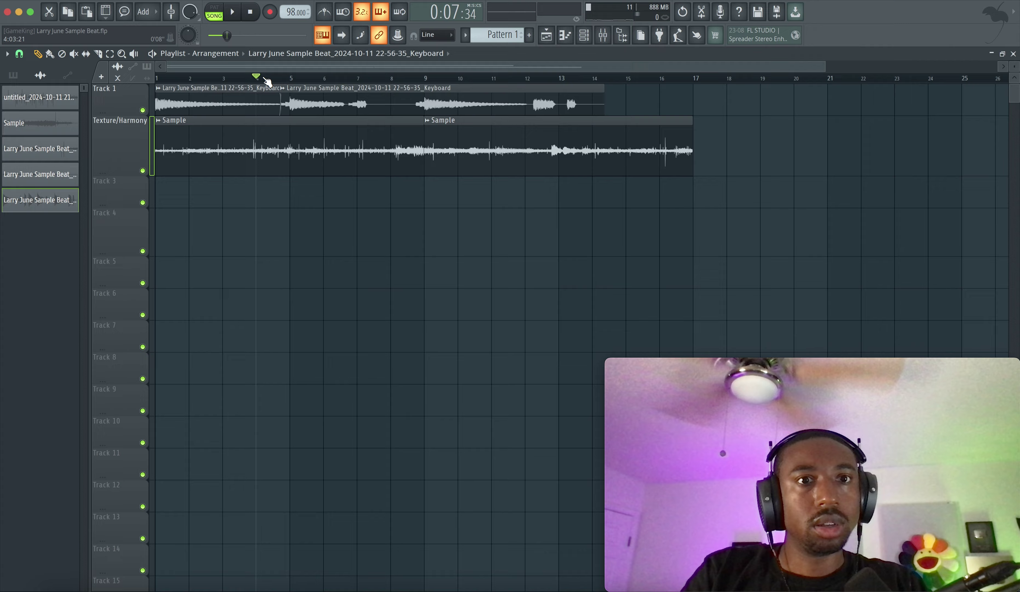
{"action": "key", "text": "space"}
{"action": "scroll", "coordinate": [264, 88], "scroll_direction": "up", "scroll_amount": 4}
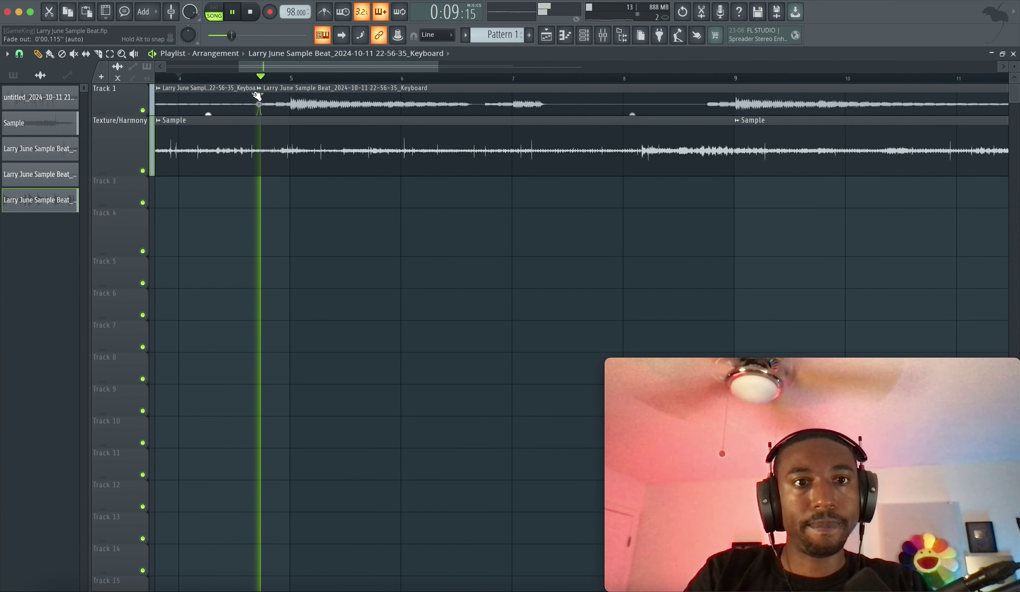
Slice the second Keyboard section on Track 1 just before bar 9 and delete the part ahead of the cut.
{"action": "scroll", "coordinate": [272, 101], "scroll_direction": "down", "scroll_amount": 2}
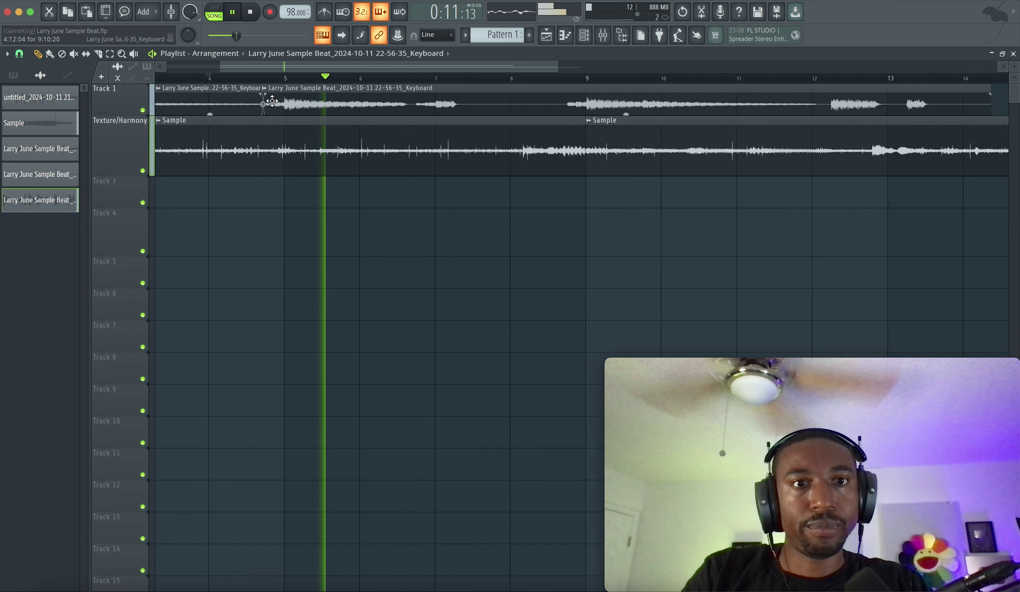
{"action": "scroll", "coordinate": [274, 100], "scroll_direction": "down", "scroll_amount": 2}
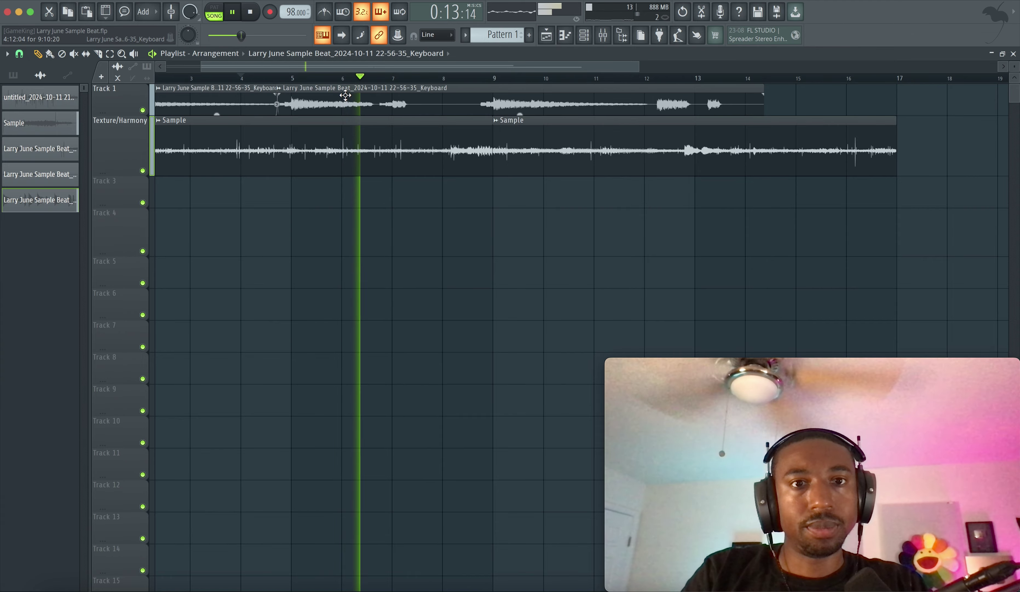
{"action": "left_click", "coordinate": [485, 80]}
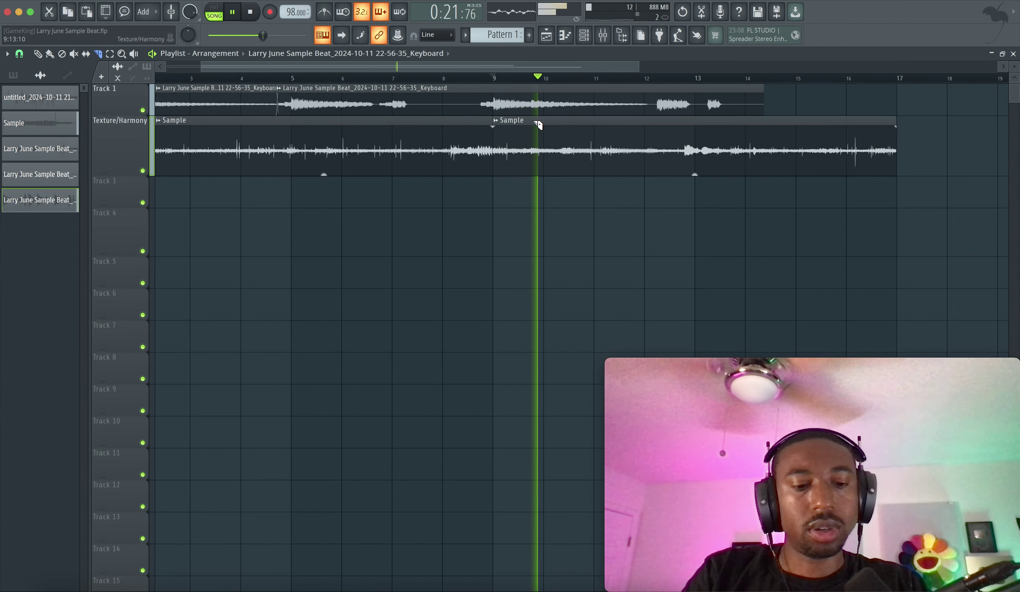
{"action": "scroll", "coordinate": [537, 125], "scroll_direction": "up", "scroll_amount": 3}
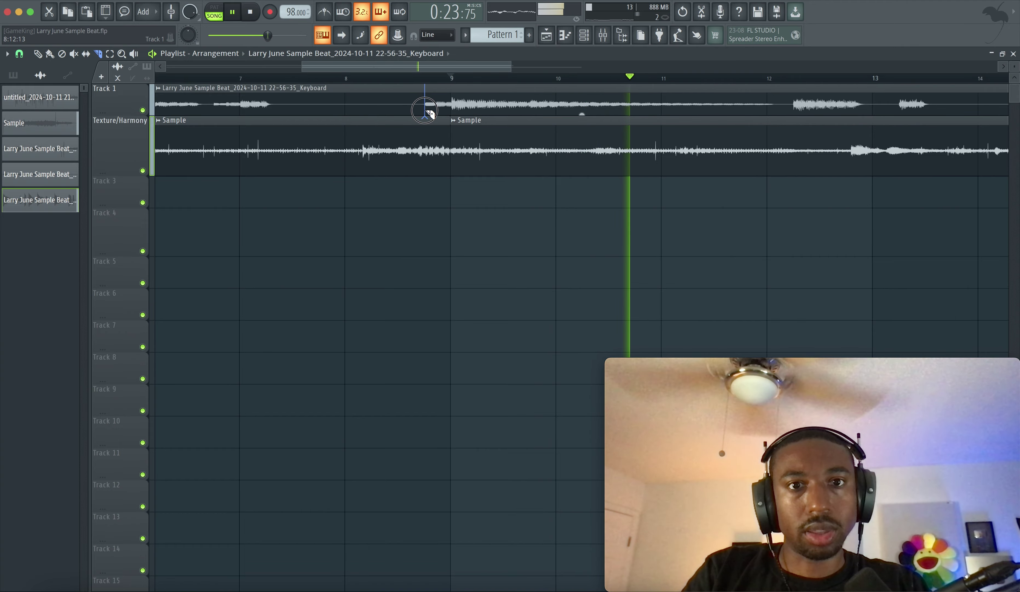
{"action": "left_click", "coordinate": [425, 110]}
{"action": "scroll", "coordinate": [425, 112], "scroll_direction": "down", "scroll_amount": 5}
{"action": "left_click", "coordinate": [360, 102], "text": "super"}
{"action": "key", "text": "Delete"}
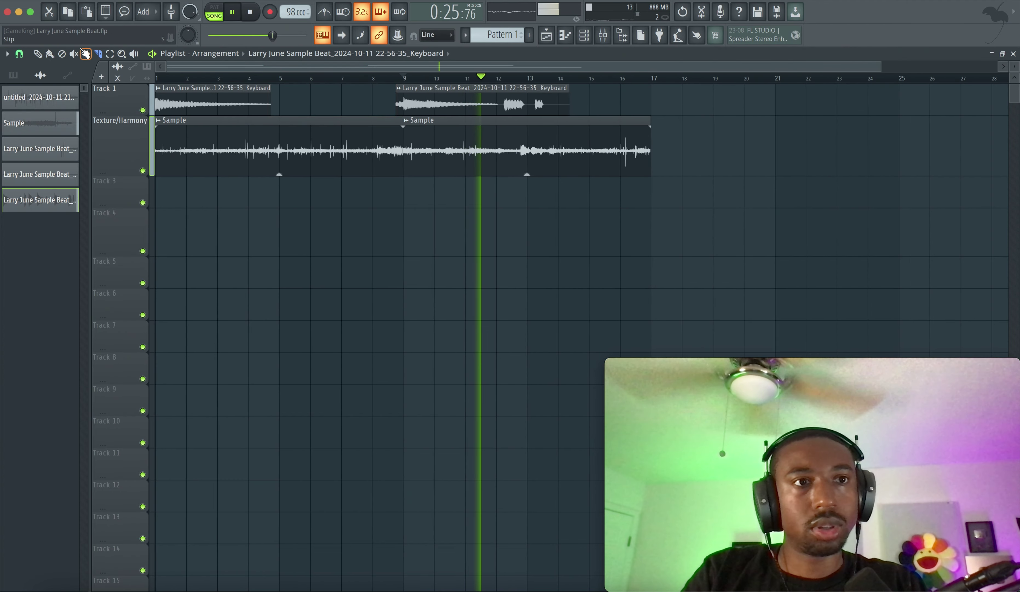
Move the remaining Keyboard section on Track 1 up against the end of the first section and play the song from the start.
{"action": "left_click_drag", "start_coordinate": [444, 97], "coordinate": [320, 98]}
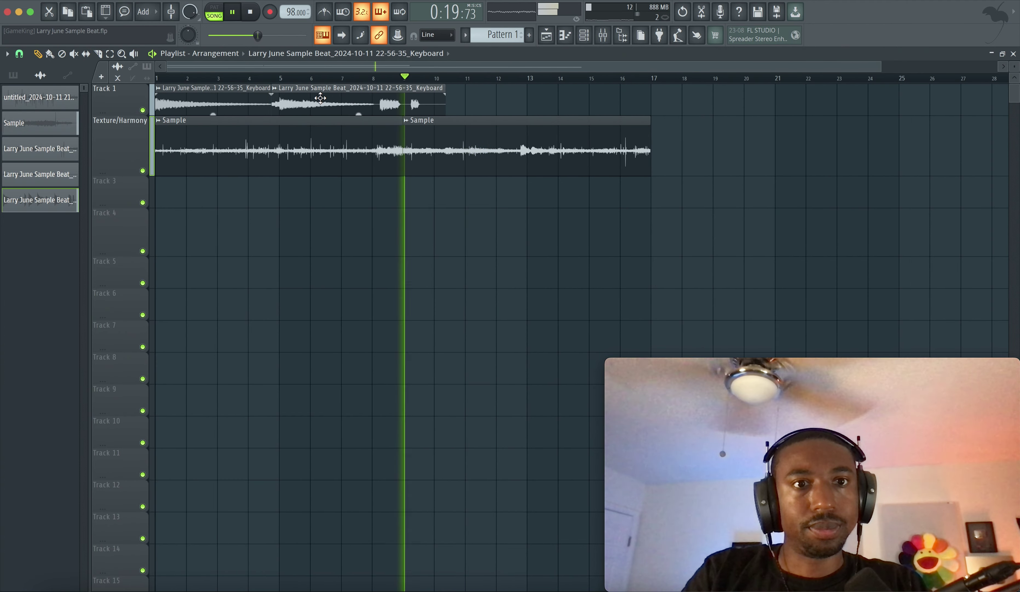
{"action": "key", "text": "space"}
{"action": "left_click", "coordinate": [250, 13]}
{"action": "key", "text": "space"}
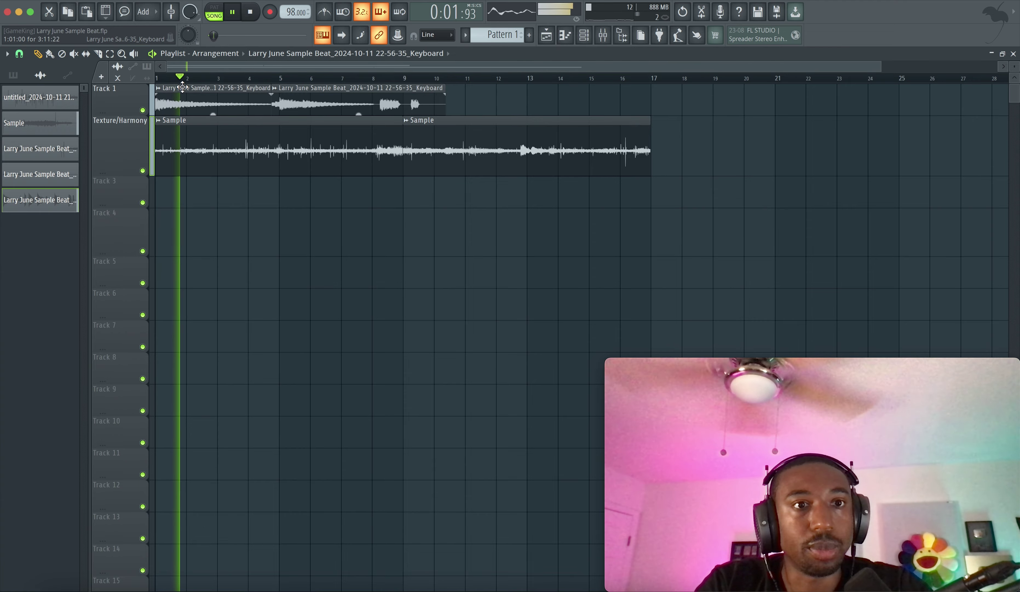
Rename the Keyboard clip on Track 1 as Epiano.
{"action": "left_click", "coordinate": [158, 88]}
{"action": "left_click", "coordinate": [187, 137]}
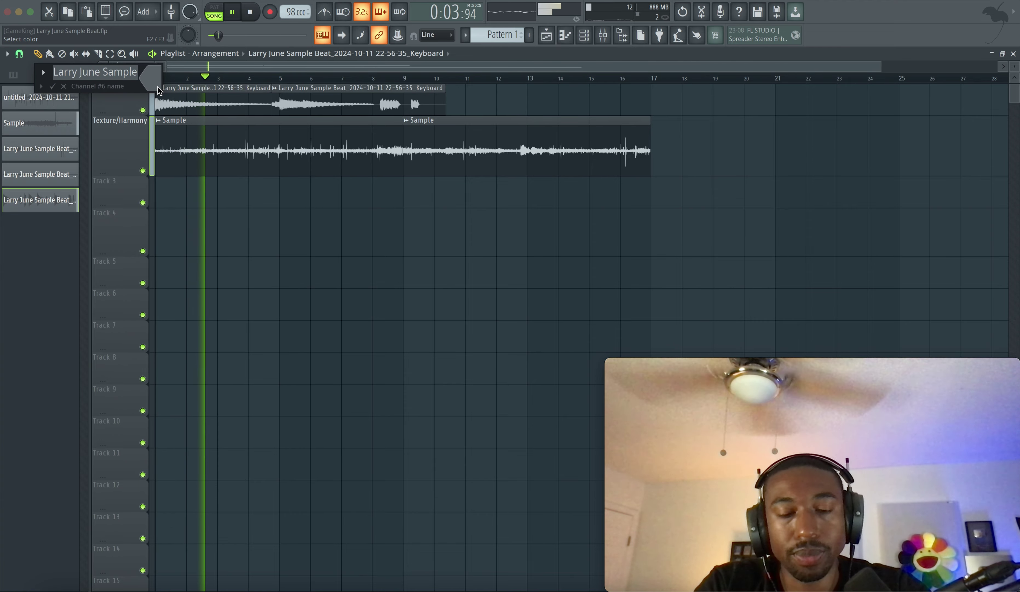
{"action": "type", "text": "Epiano"}
{"action": "key", "text": "Return"}
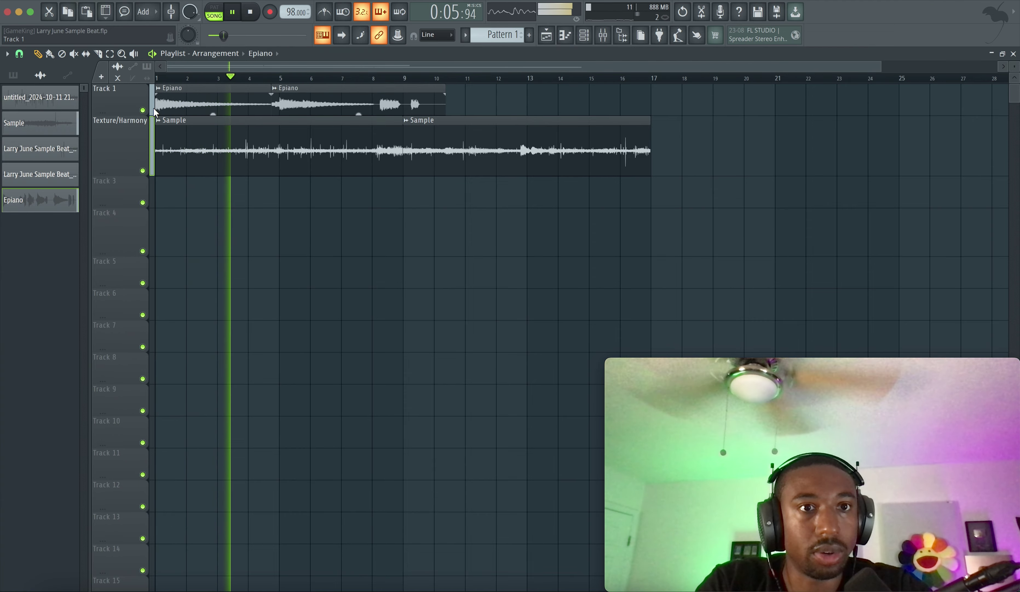
Rename Track 1 as Harmony.
{"action": "right_click", "coordinate": [124, 101]}
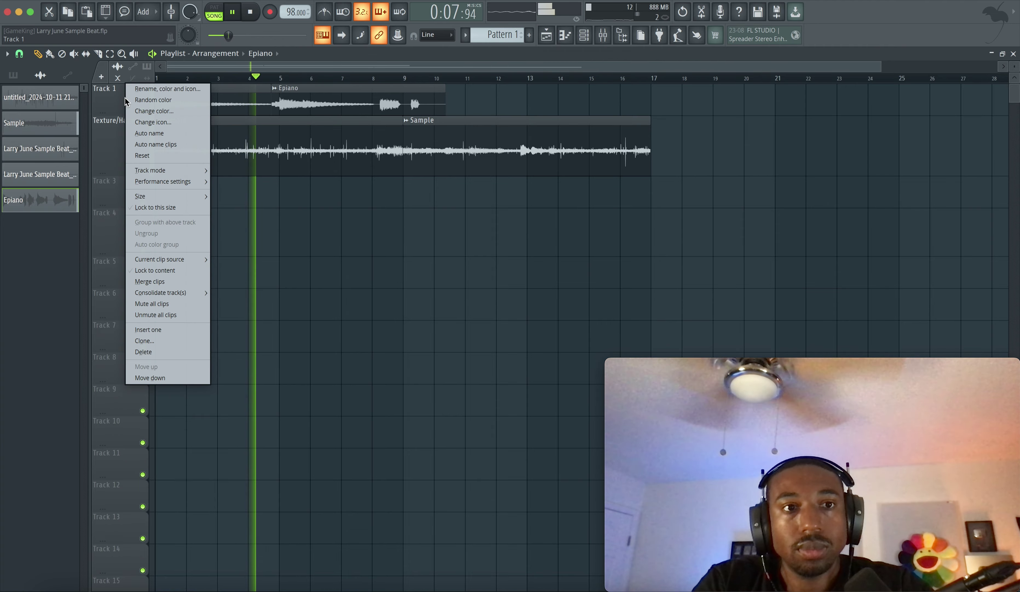
{"action": "left_click", "coordinate": [133, 91]}
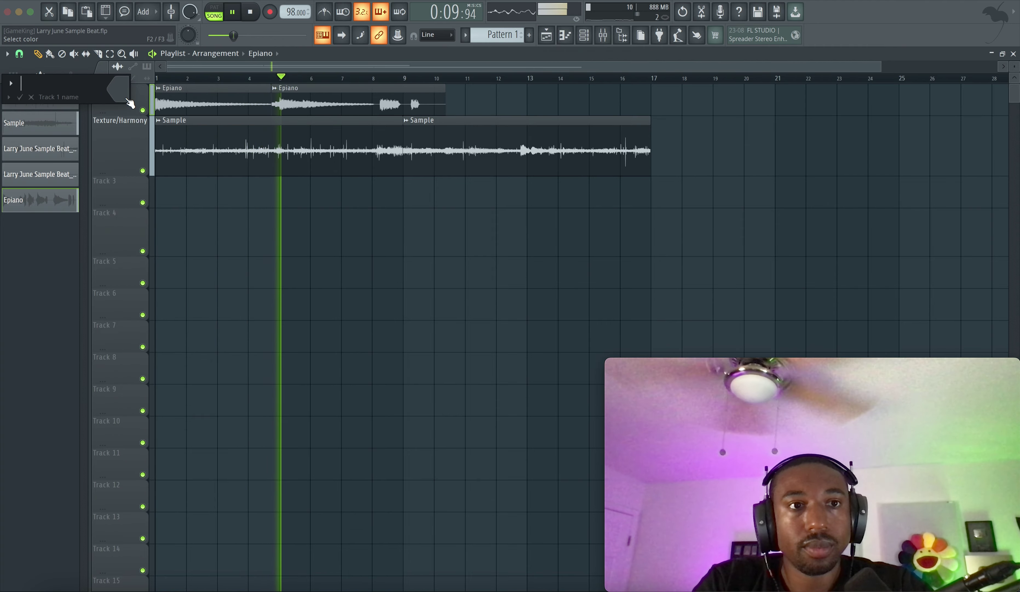
{"action": "type", "text": "Harm"}
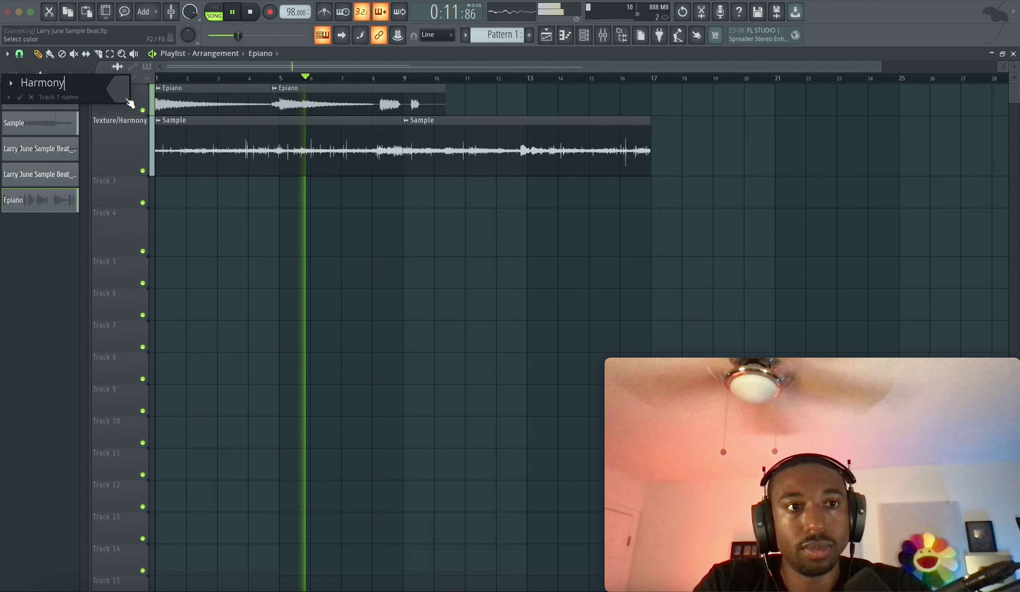
{"action": "type", "text": "ony"}
{"action": "key", "text": "Return"}
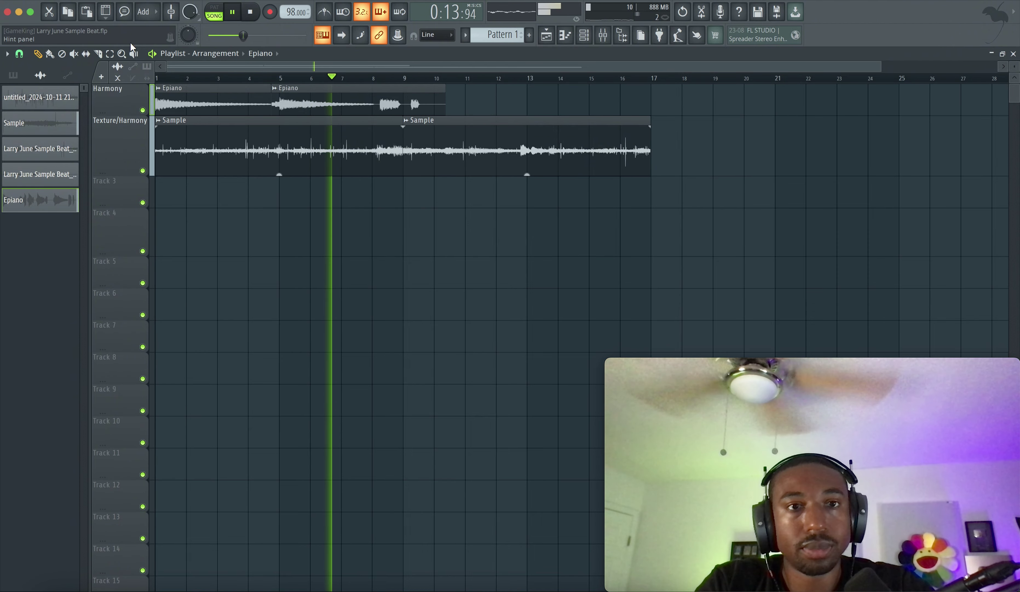
Slice the second Epiano clip on the Harmony track at bar 8 and delete everything after the cut.
{"action": "left_click", "coordinate": [98, 54]}
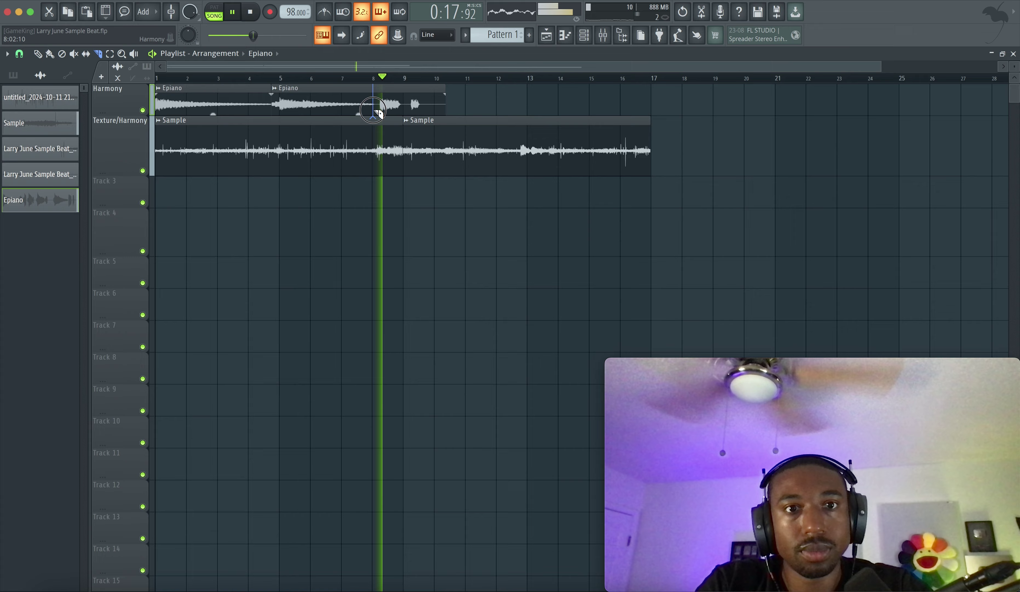
{"action": "left_click", "coordinate": [373, 107]}
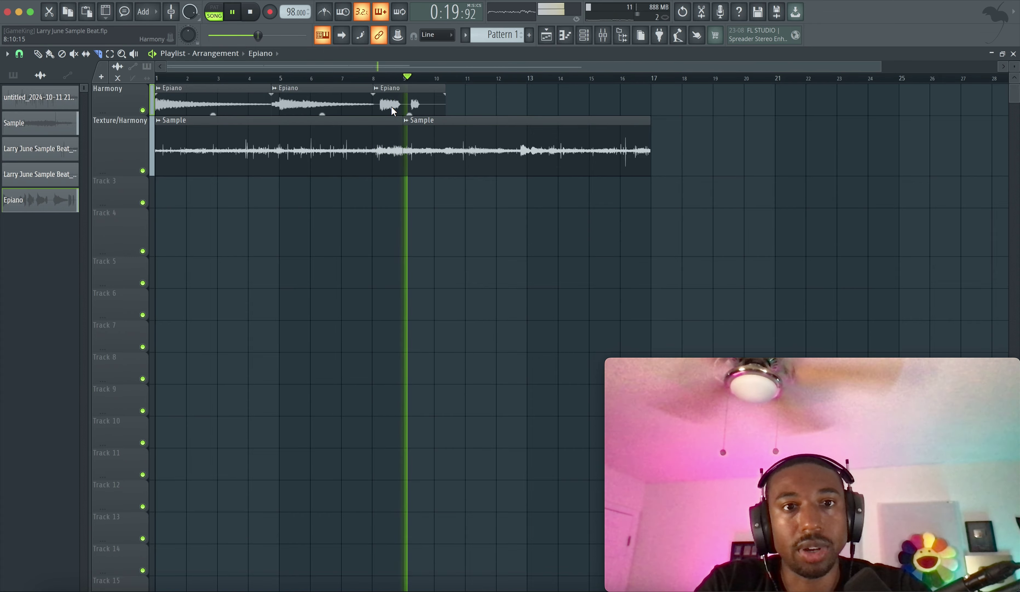
{"action": "right_click", "coordinate": [388, 107]}
Record a keyboard take on Track 3 over bar 8, turning on the metronome, and stop the recording after bar 9.
{"action": "key", "text": "space"}
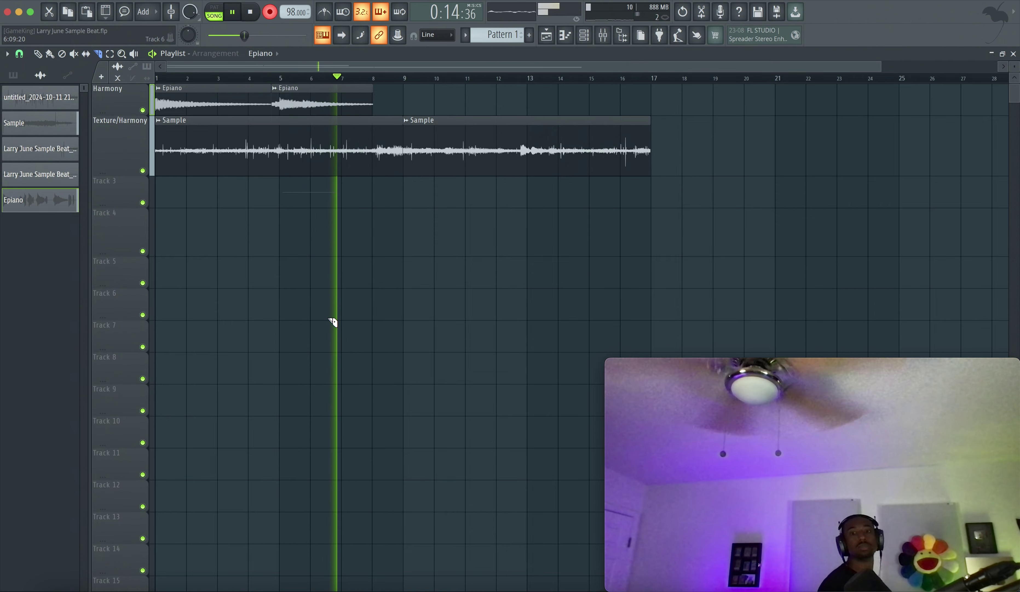
{"action": "left_click", "coordinate": [324, 12]}
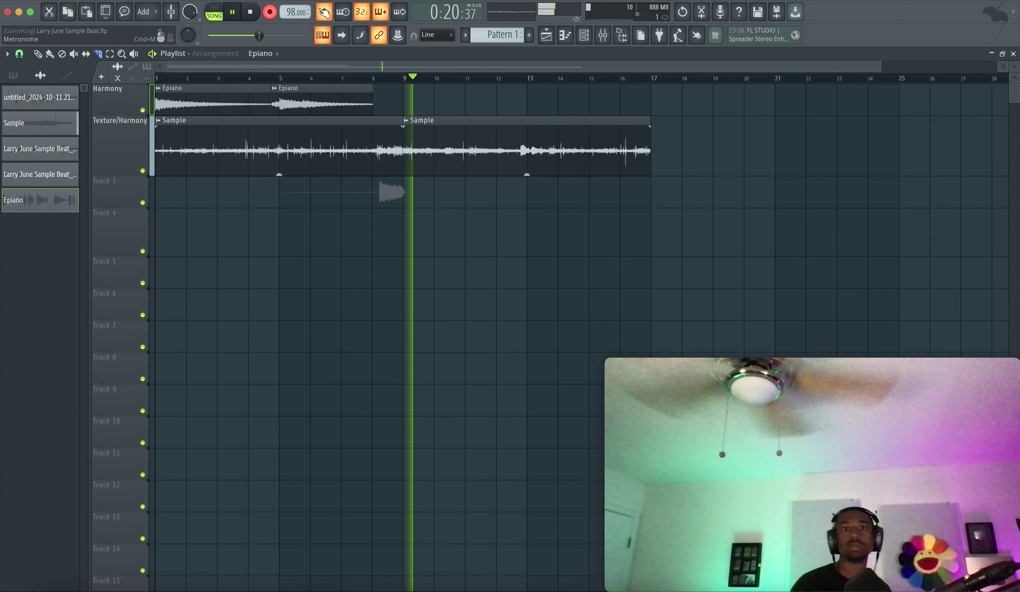
{"action": "left_click", "coordinate": [250, 12]}
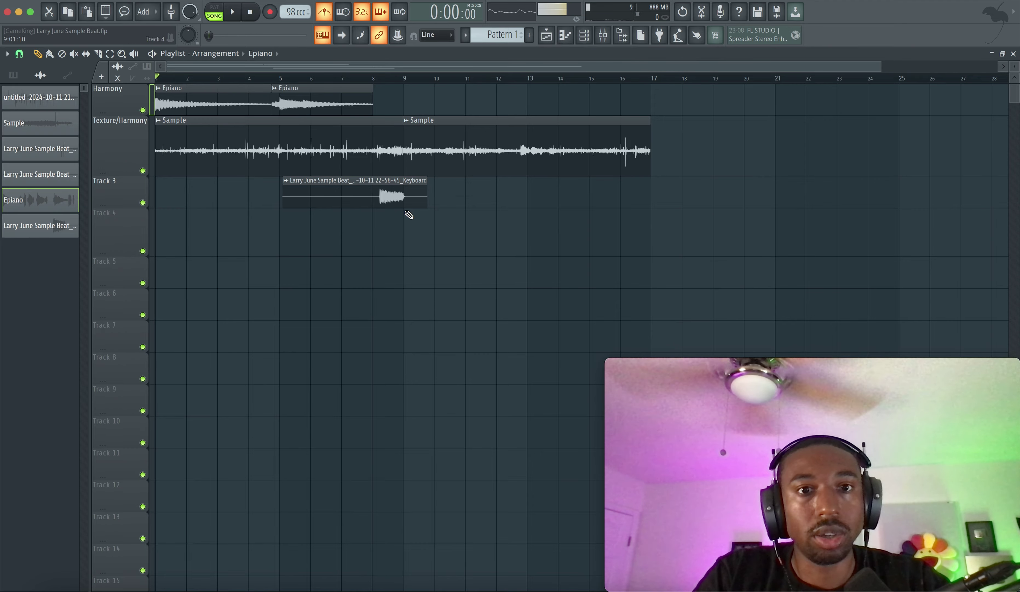
Rename the Track 3 recording as Epiano 2 and move its trimmed bar 8 section up onto the Harmony track.
{"action": "left_click", "coordinate": [286, 181], "text": "shift"}
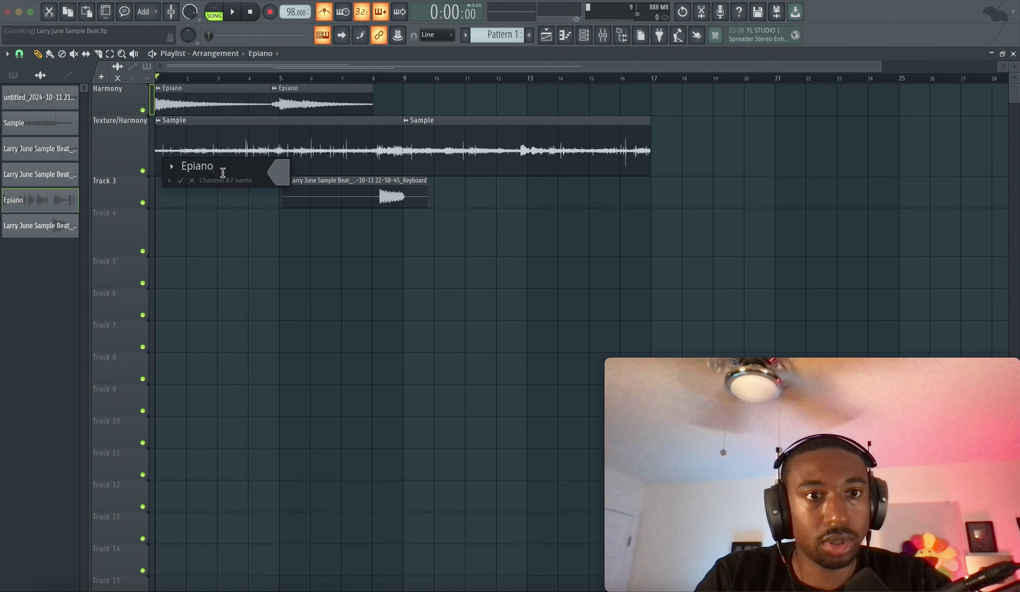
{"action": "key", "text": "Return"}
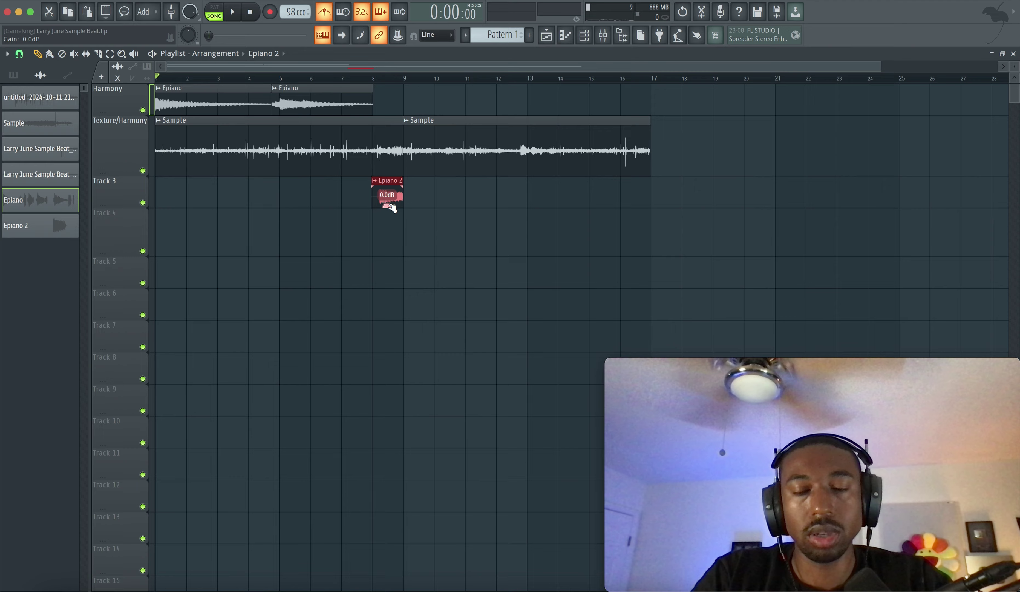
{"action": "key", "text": "shift+Up"}
{"action": "key", "text": "shift+Up"}
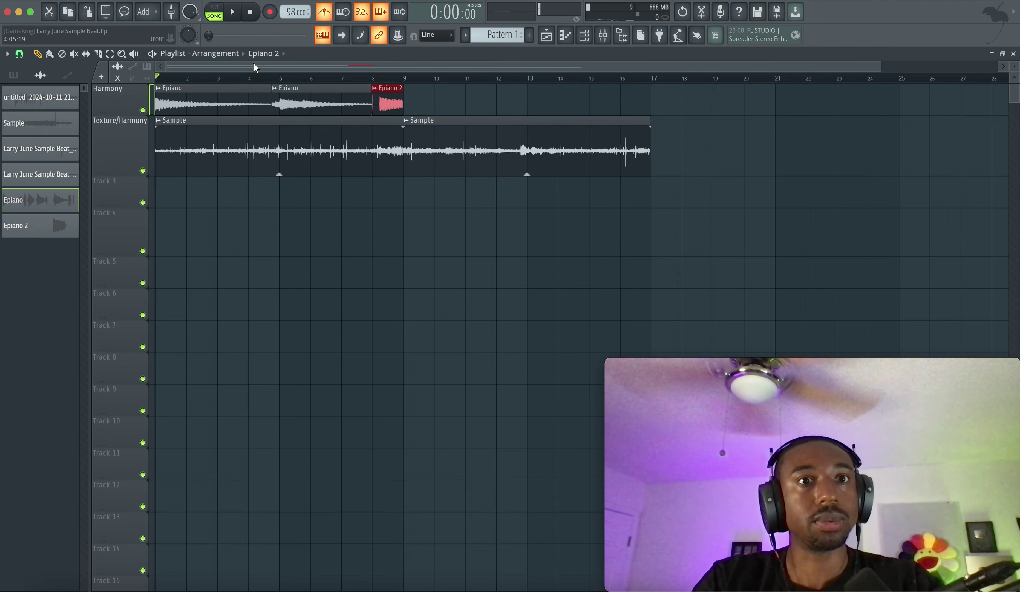
Turn off the metronome and duplicate all three Harmony track clips directly after themselves, starting at bar 9.
{"action": "left_click", "coordinate": [325, 16]}
{"action": "left_click_drag", "start_coordinate": [435, 103], "coordinate": [130, 86]}
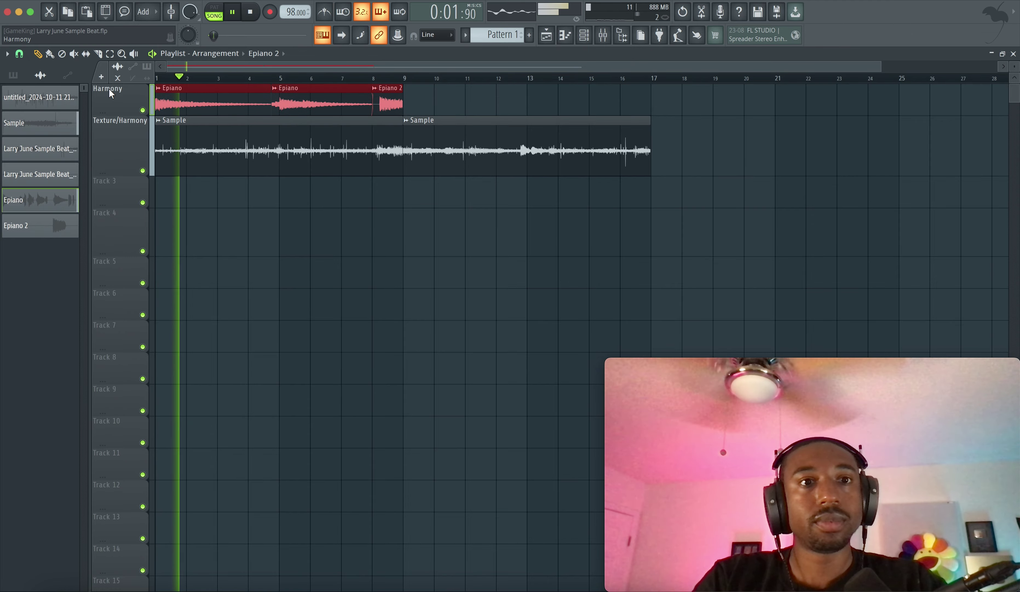
{"action": "key", "text": "ctrl+b"}
{"action": "left_click", "coordinate": [378, 225]}
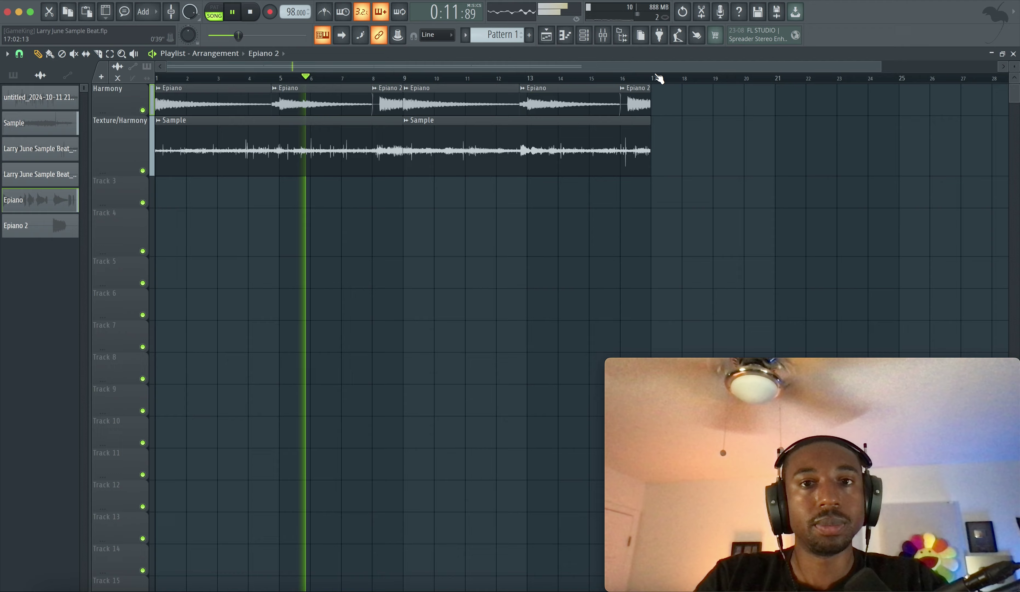
Check the track levels in the mixer during playback and turn the metronome on.
{"action": "left_click", "coordinate": [604, 39]}
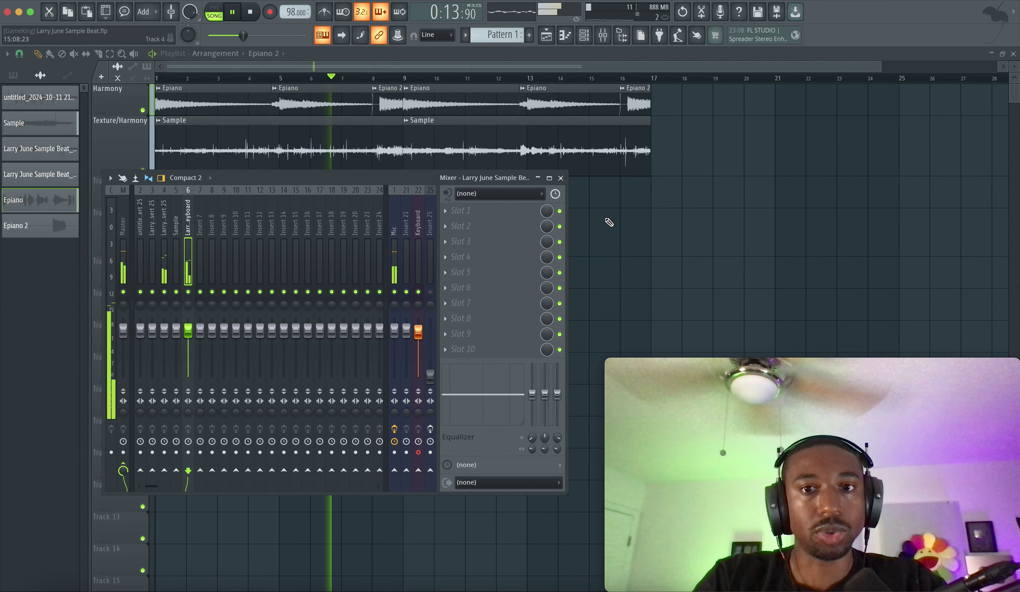
{"action": "right_click", "coordinate": [607, 219]}
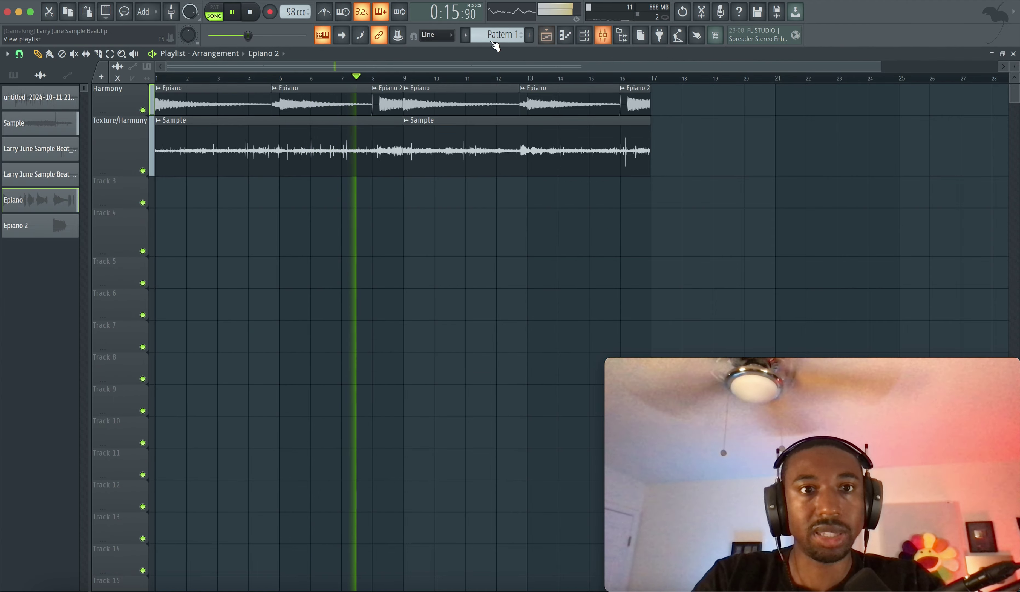
{"action": "left_click", "coordinate": [604, 39]}
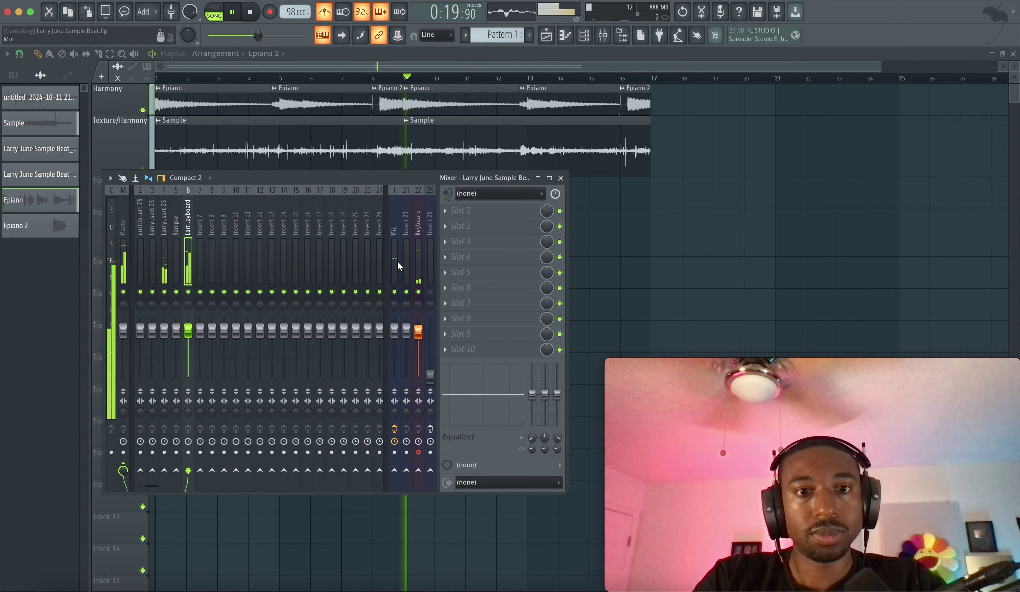
{"action": "key", "text": "F9"}
Delete the second Sample clip on the Texture/Harmony track and put a duplicate of the first Sample clip in its place.
{"action": "left_click", "coordinate": [476, 148]}
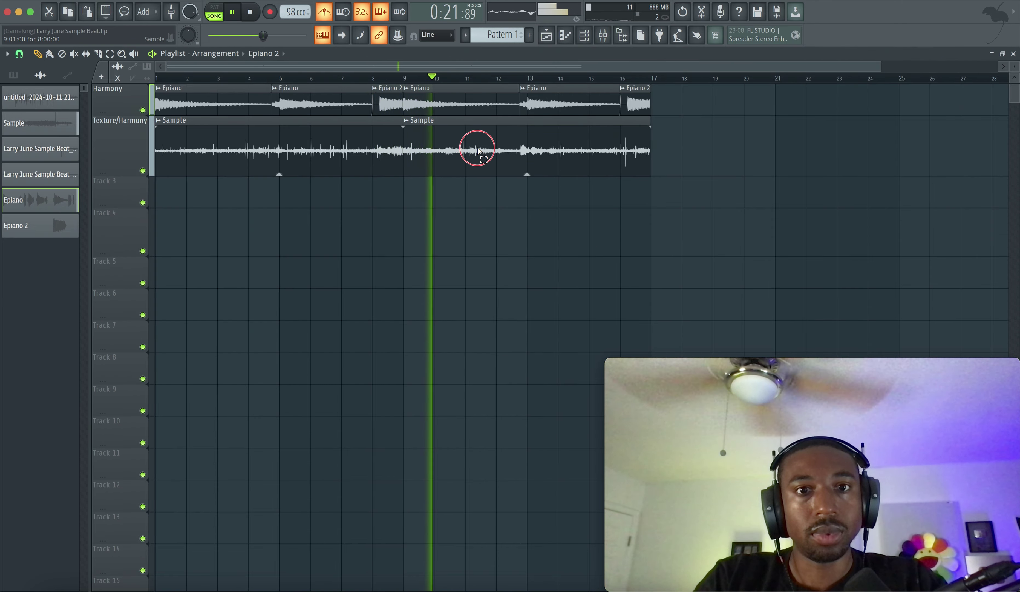
{"action": "key", "text": "Delete"}
{"action": "key", "text": "space"}
{"action": "left_click", "coordinate": [328, 158]}
{"action": "key", "text": "ctrl+b"}
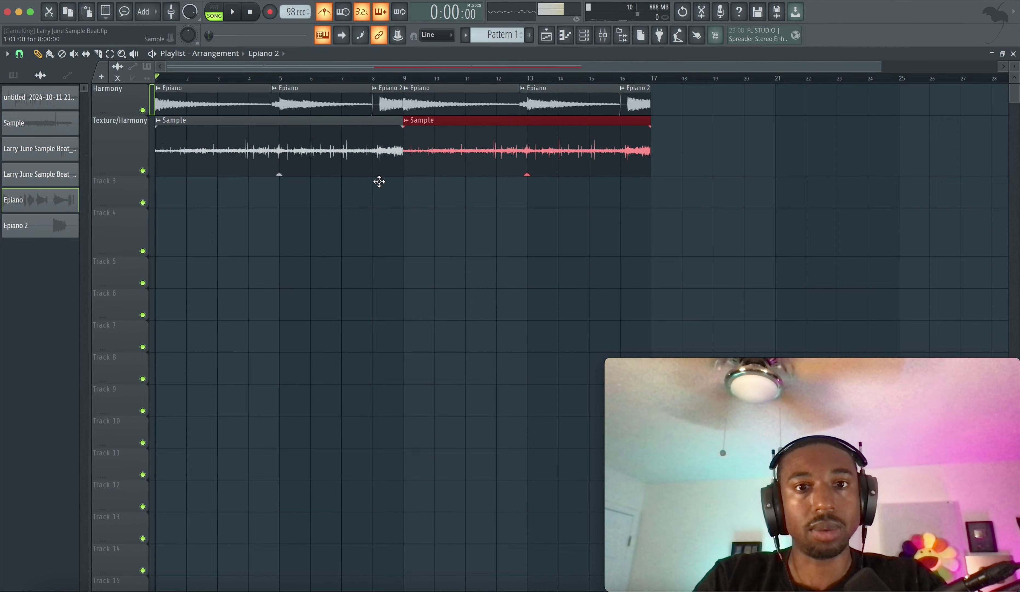
Check the Mic track in the mixer during playback, close the mixer and save the project.
{"action": "left_click", "coordinate": [603, 35]}
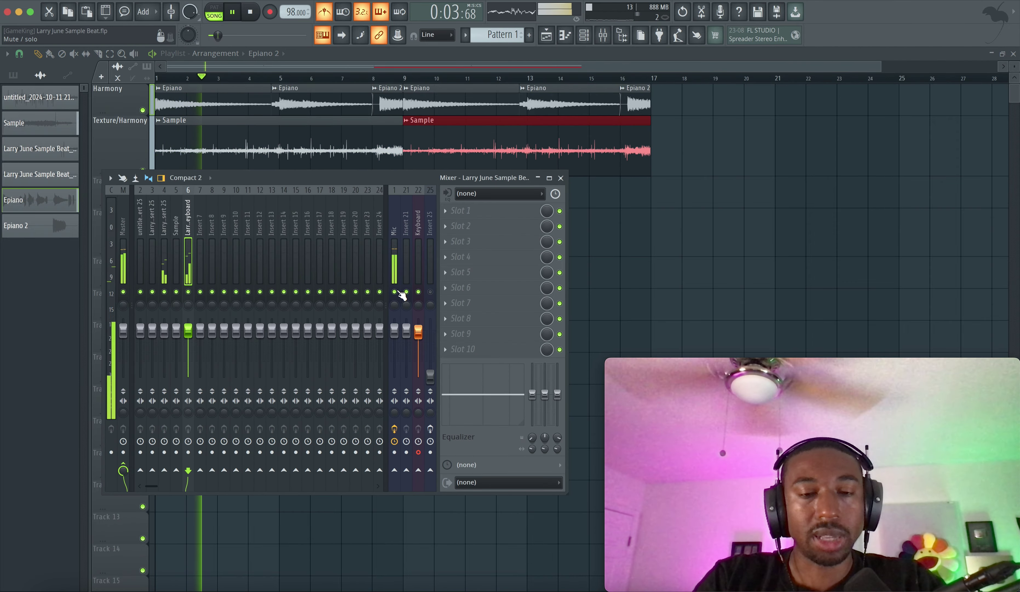
{"action": "right_click", "coordinate": [593, 252]}
{"action": "key", "text": "super+s"}
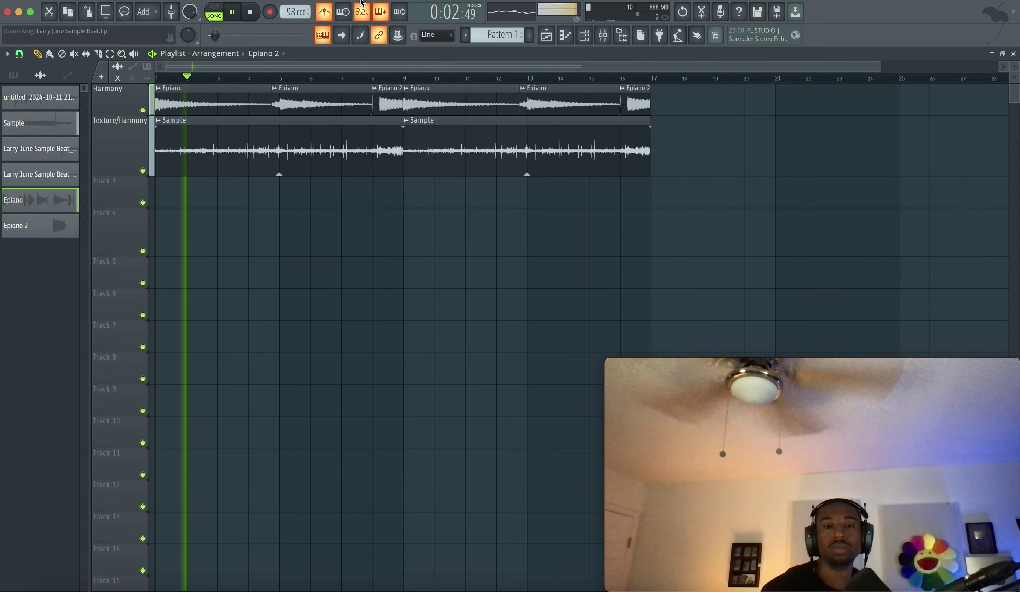
Record a new keyboard take on Track 3 from bar 1 until just past bar 17.
{"action": "key", "text": "space"}
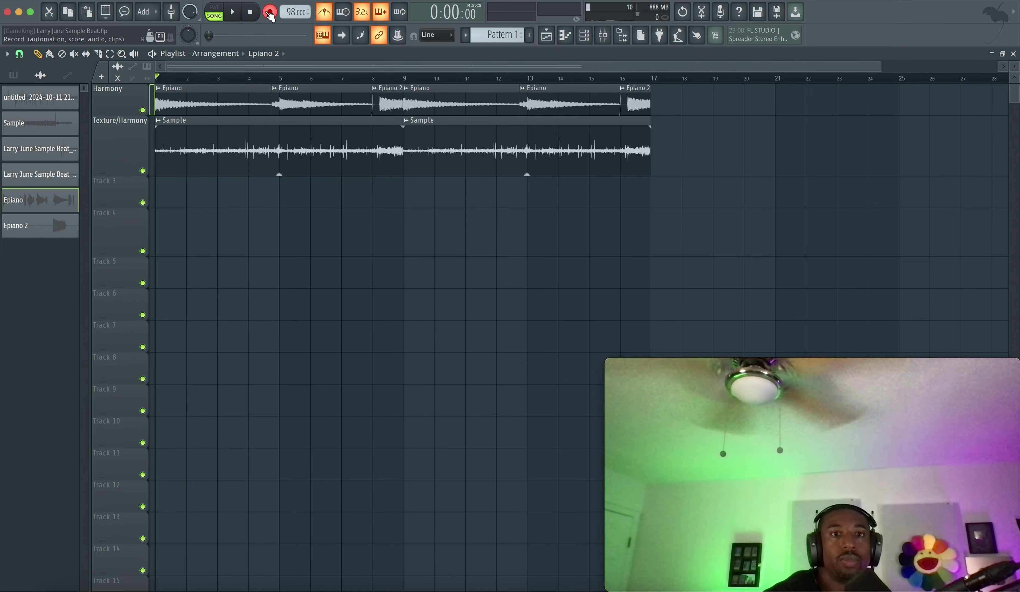
{"action": "key", "text": "space"}
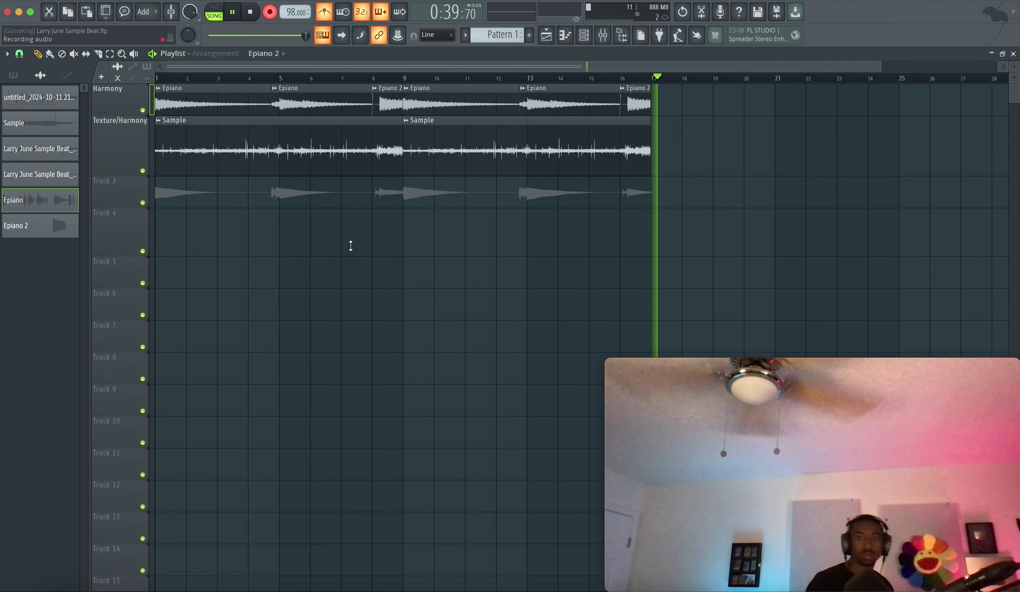
{"action": "key", "text": "space"}
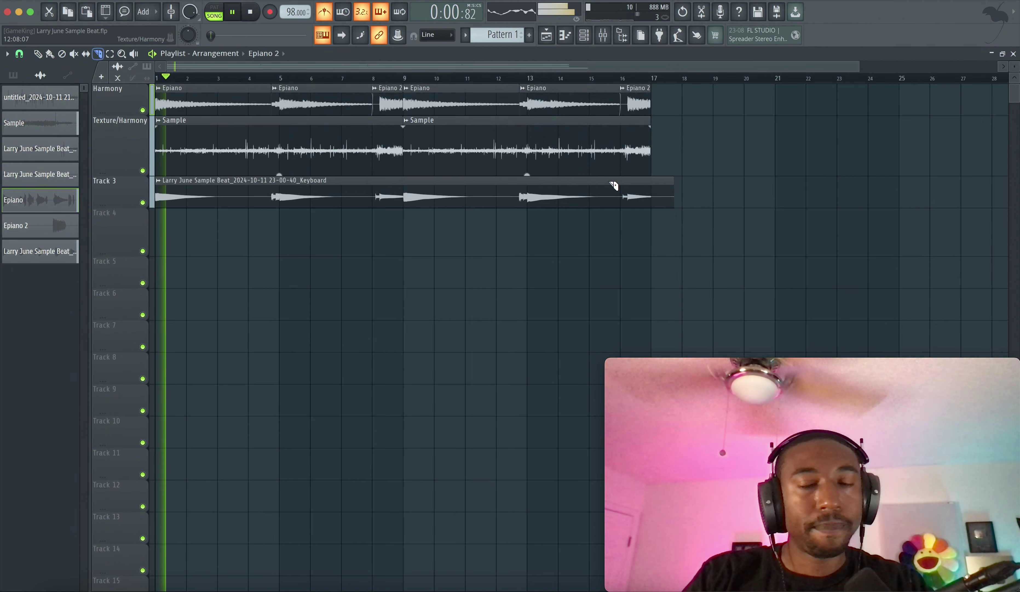
Trim the new Keyboard clip on Track 3 to end at bar 17 and check the track levels in the mixer.
{"action": "left_click_drag", "start_coordinate": [670, 192], "coordinate": [659, 195]}
{"action": "key", "text": "F9"}
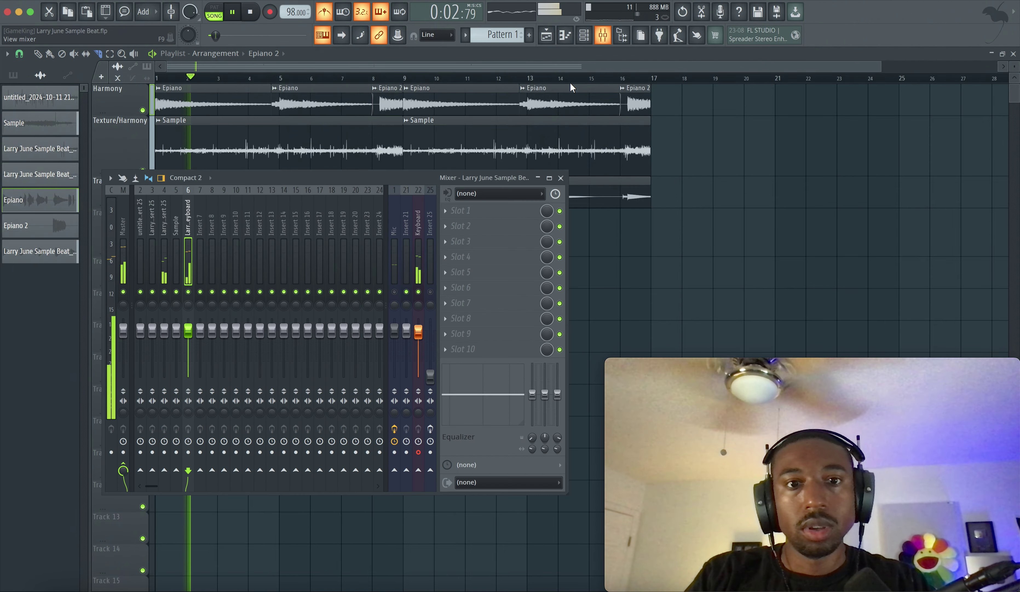
{"action": "key", "text": "F9"}
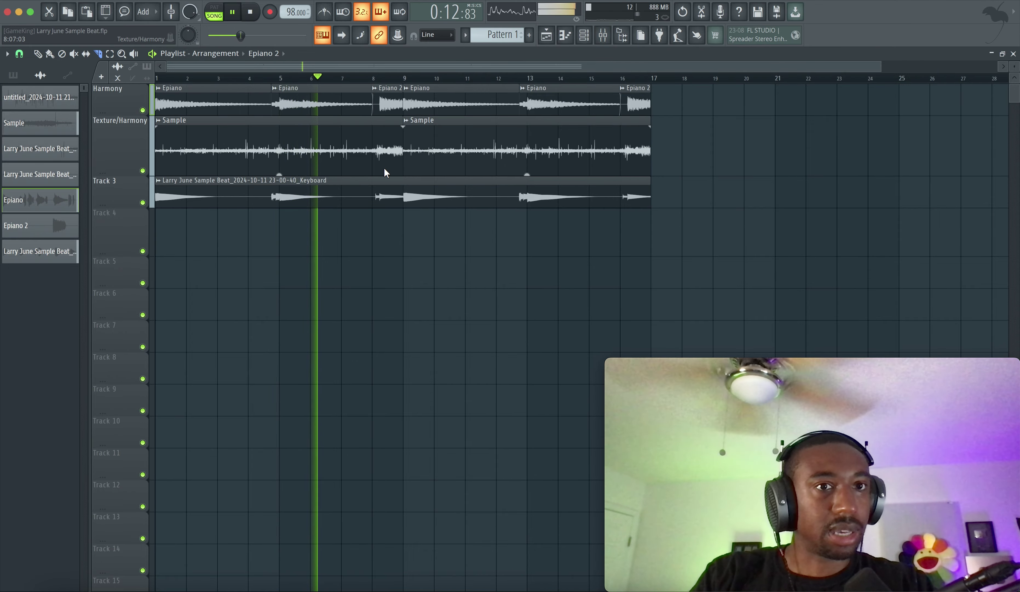
Select the Keyboard track in the mixer during playback, check the track levels and close the mixer.
{"action": "scroll", "coordinate": [384, 167], "scroll_direction": "down", "scroll_amount": 2}
{"action": "left_click", "coordinate": [603, 36]}
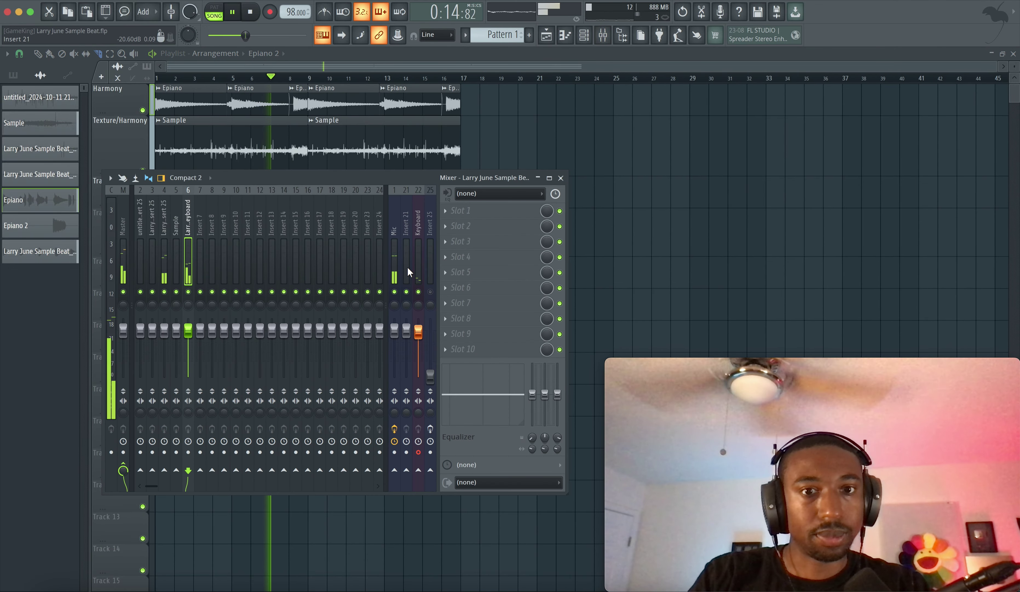
{"action": "left_click", "coordinate": [417, 273]}
{"action": "left_click", "coordinate": [701, 224]}
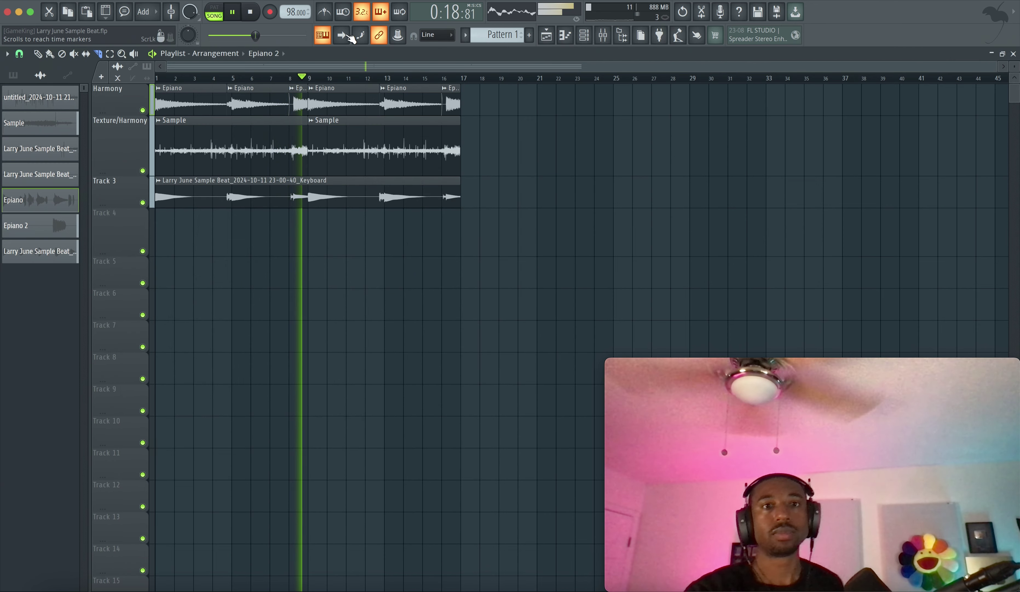
Turn on the metronome and record a new keyboard take on Track 4 from bar 1 to bar 17.
{"action": "left_click", "coordinate": [327, 13]}
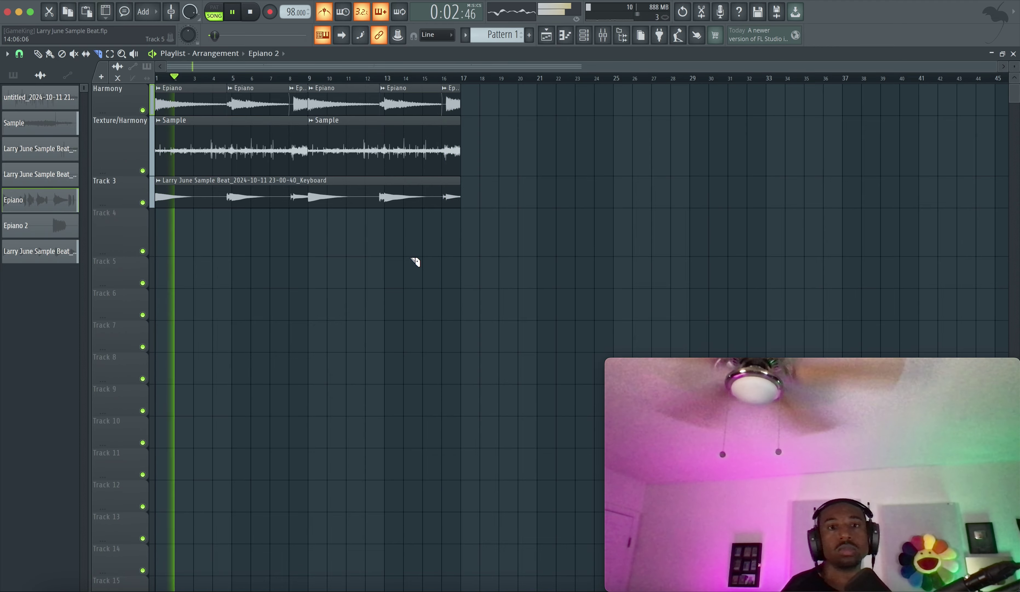
{"action": "key", "text": "space"}
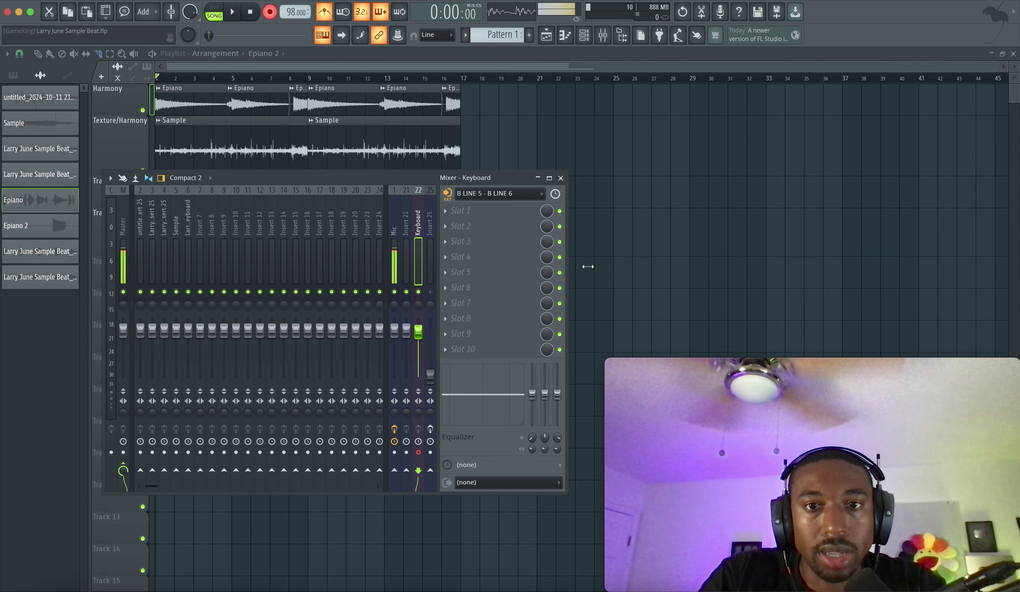
{"action": "left_click", "coordinate": [184, 54]}
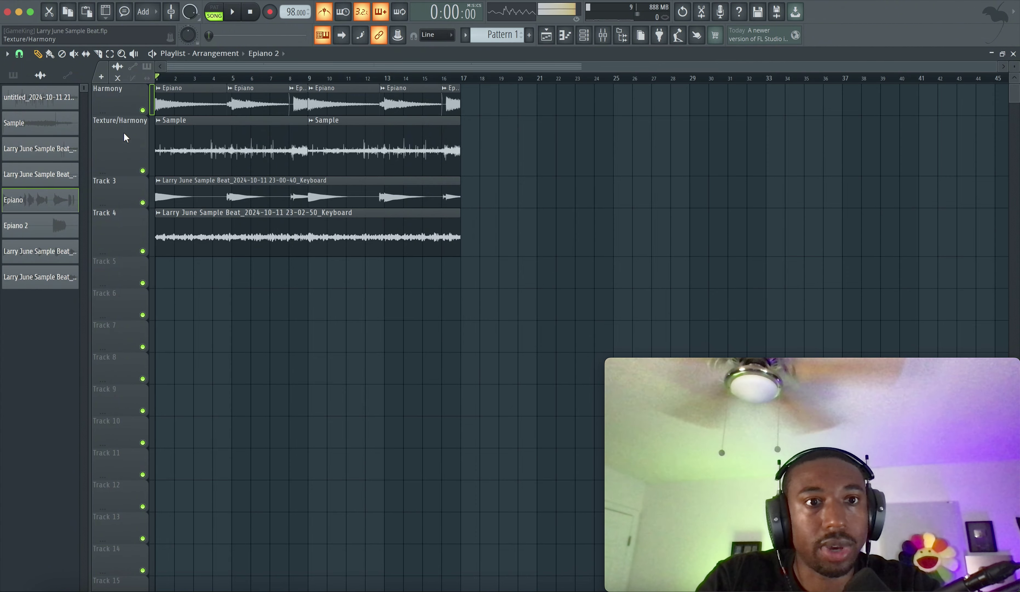
Rename the new keyboard clip on Track 4 to Lead Synth and save the project.
{"action": "left_click", "coordinate": [158, 212]}
{"action": "left_click", "coordinate": [190, 263]}
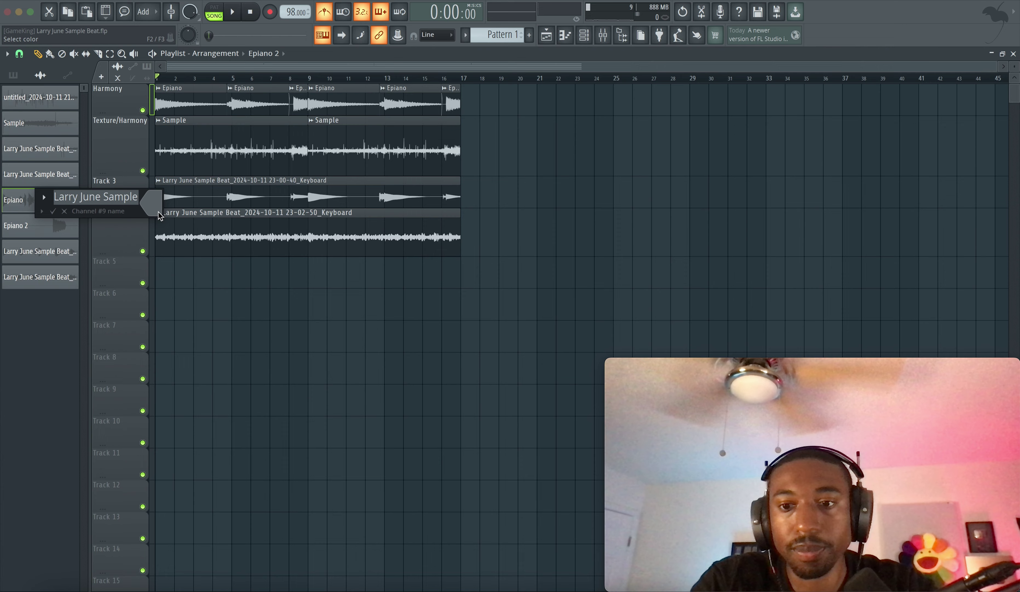
{"action": "type", "text": "LEad"}
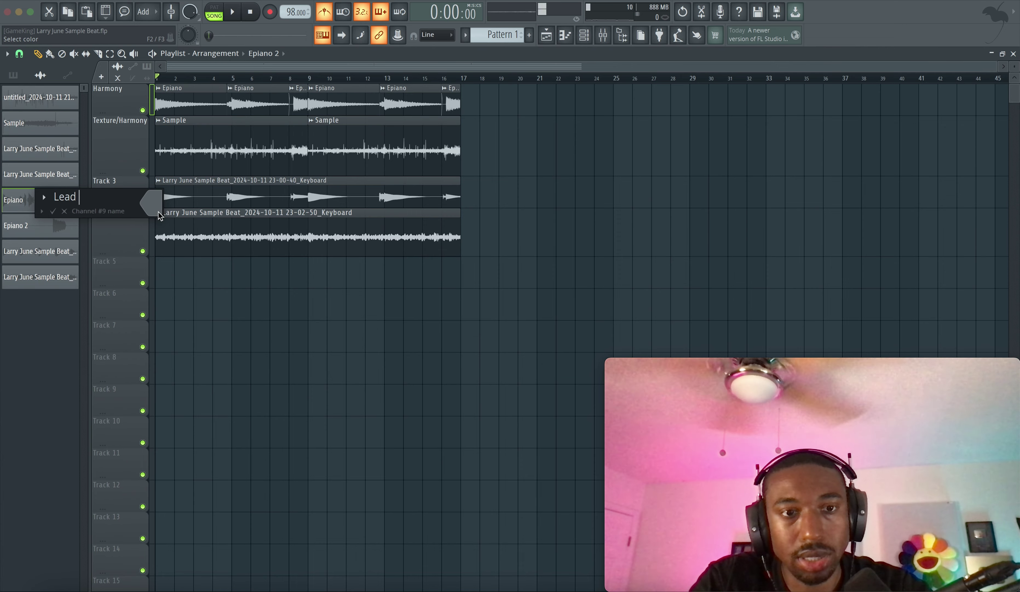
{"action": "key", "text": "Return"}
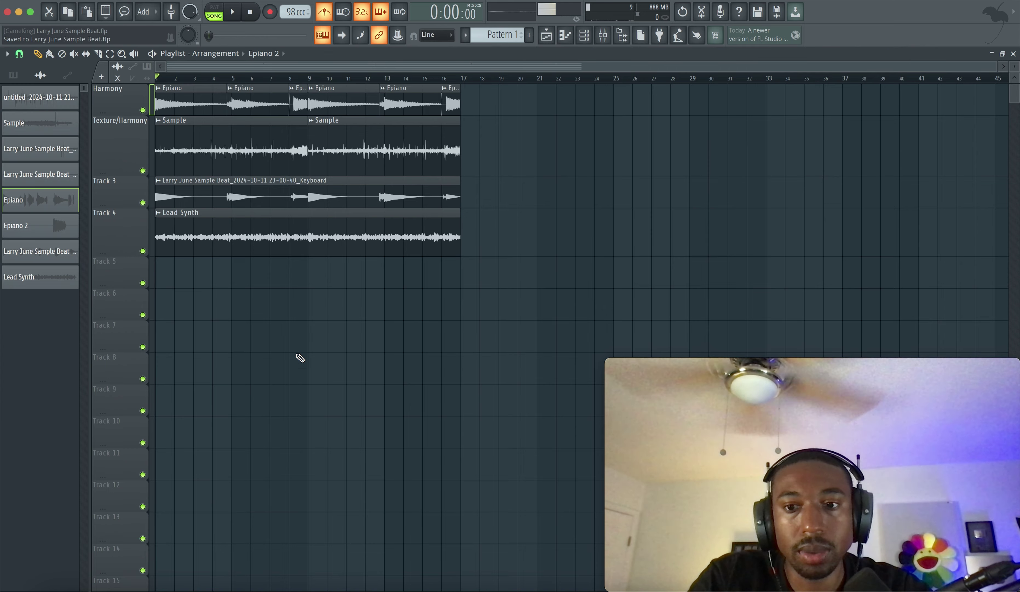
Play the arrangement from the start without the metronome and lower the Lead Synth clip's gain.
{"action": "key", "text": "space"}
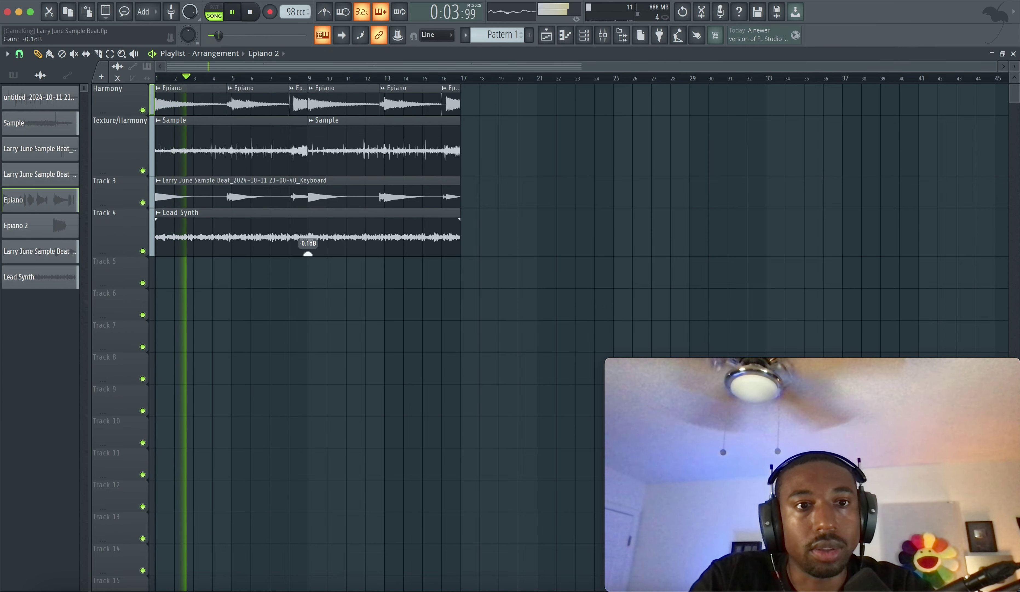
{"action": "left_click_drag", "start_coordinate": [308, 254], "coordinate": [308, 270]}
{"action": "left_click_drag", "start_coordinate": [486, 257], "coordinate": [121, 76]}
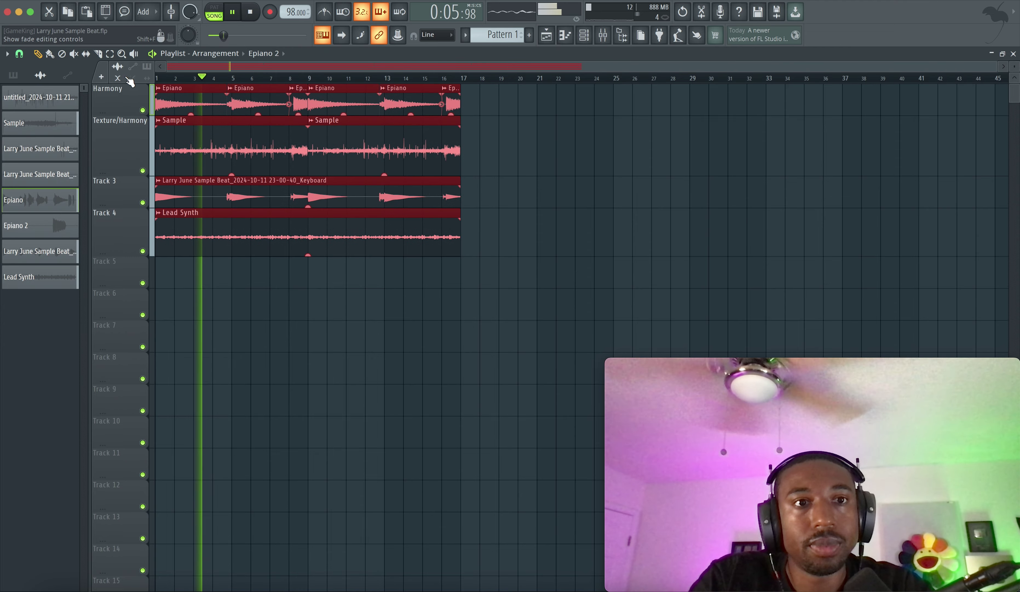
{"action": "right_click", "coordinate": [308, 274]}
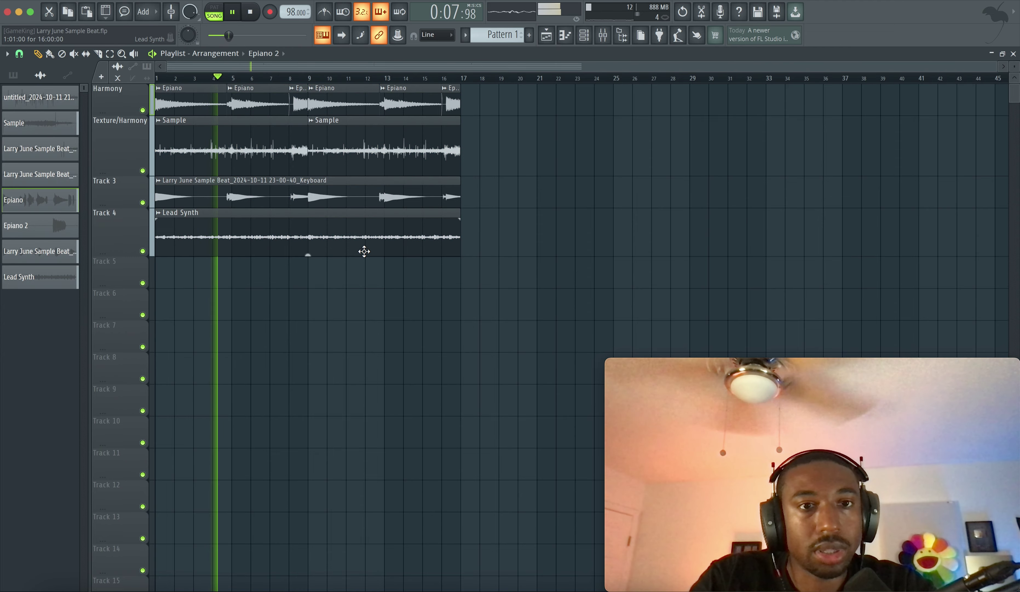
Mute the Mic track in the mixer and close the mixer.
{"action": "key", "text": "F9"}
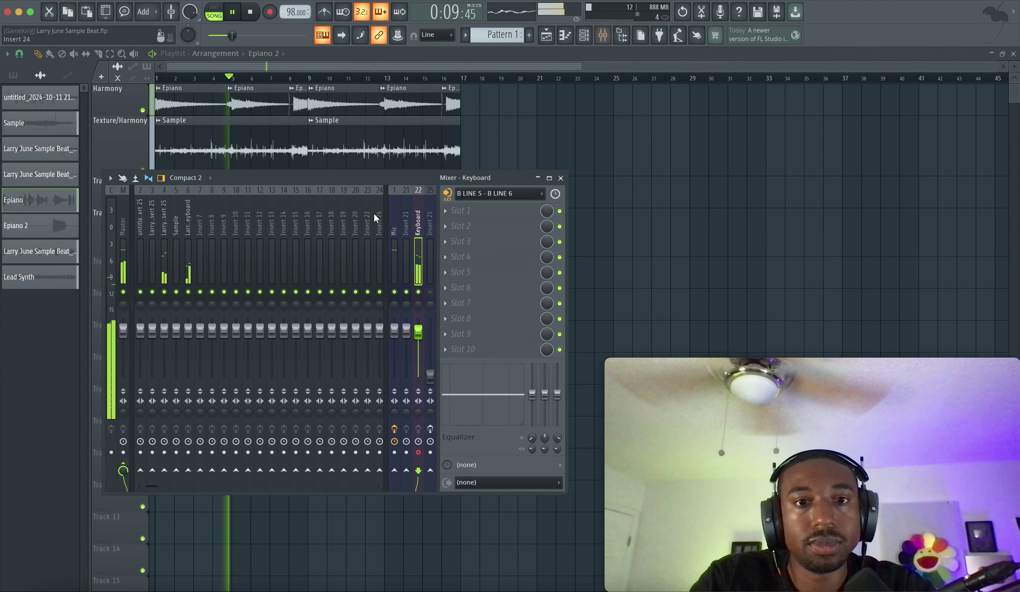
{"action": "left_click", "coordinate": [395, 293]}
{"action": "key", "text": "F9"}
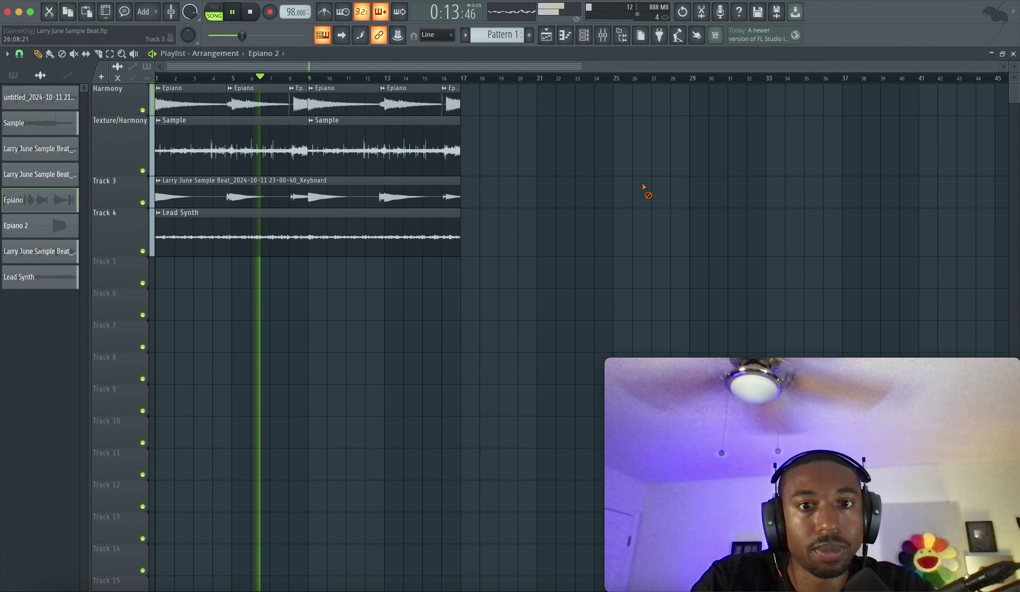
Route the Lead Synth clip and the keyboard clip on Track 3 to free mixer tracks of their own.
{"action": "double_click", "coordinate": [420, 231]}
{"action": "key", "text": "super+l"}
{"action": "key", "text": "F12"}
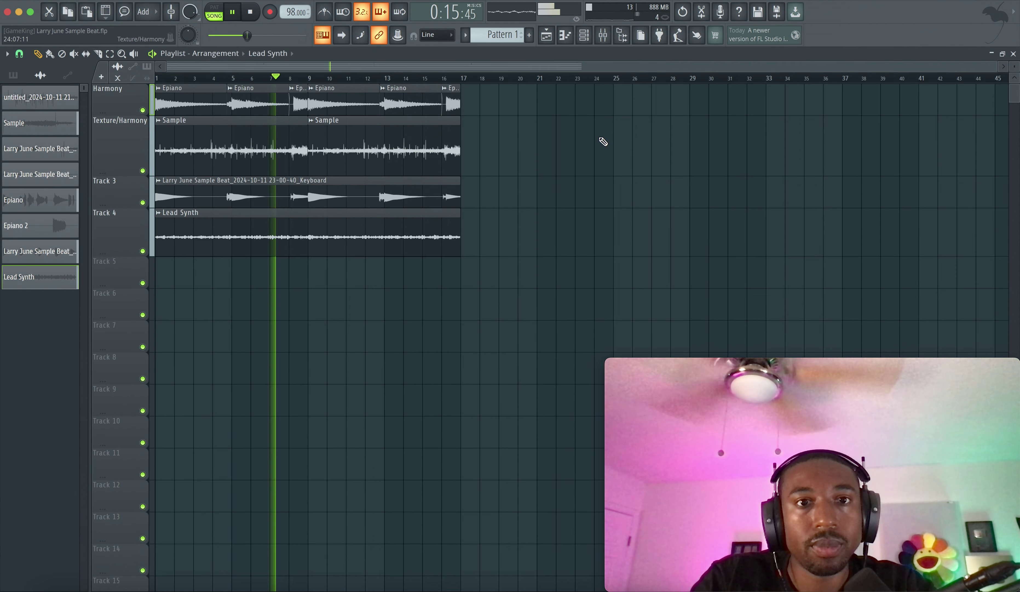
{"action": "double_click", "coordinate": [405, 183]}
{"action": "key", "text": "super+l"}
{"action": "key", "text": "F12"}
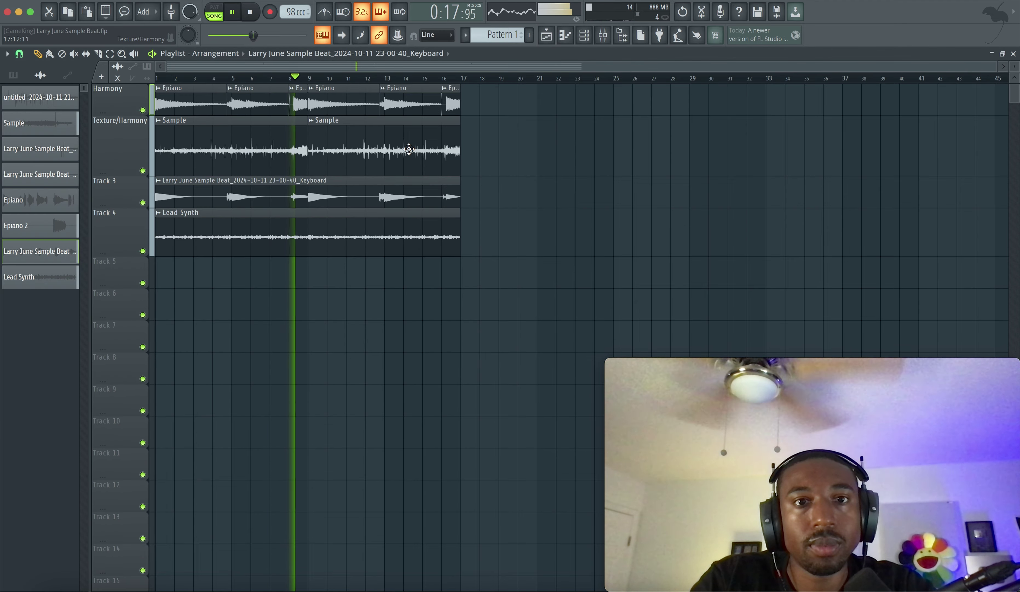
Check the Sample clip's channel, turn on the metronome and select the Keyboard track in the mixer.
{"action": "double_click", "coordinate": [411, 148]}
{"action": "key", "text": "F12"}
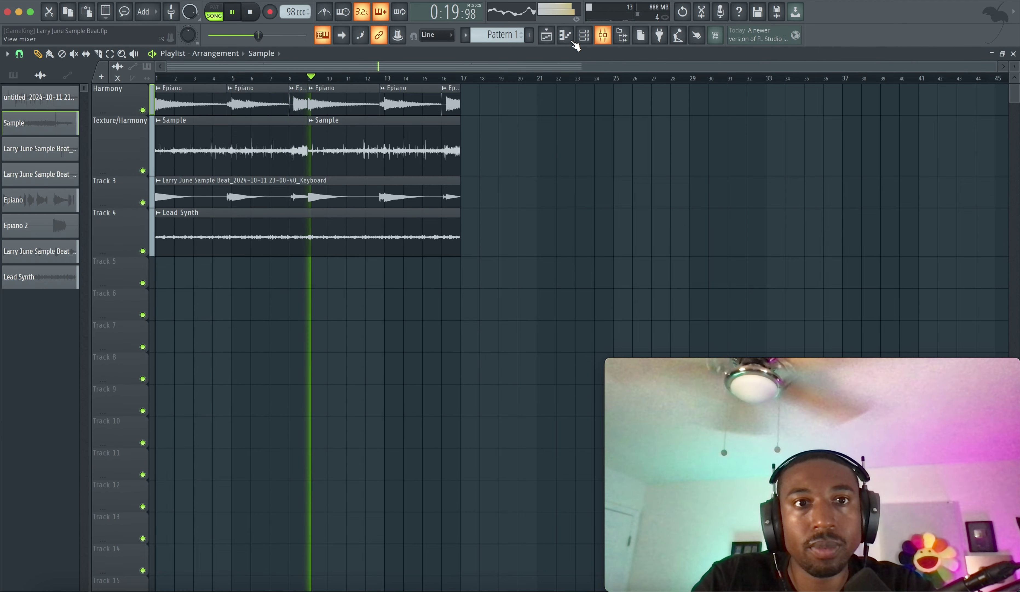
{"action": "left_click", "coordinate": [324, 12]}
{"action": "left_click", "coordinate": [604, 37]}
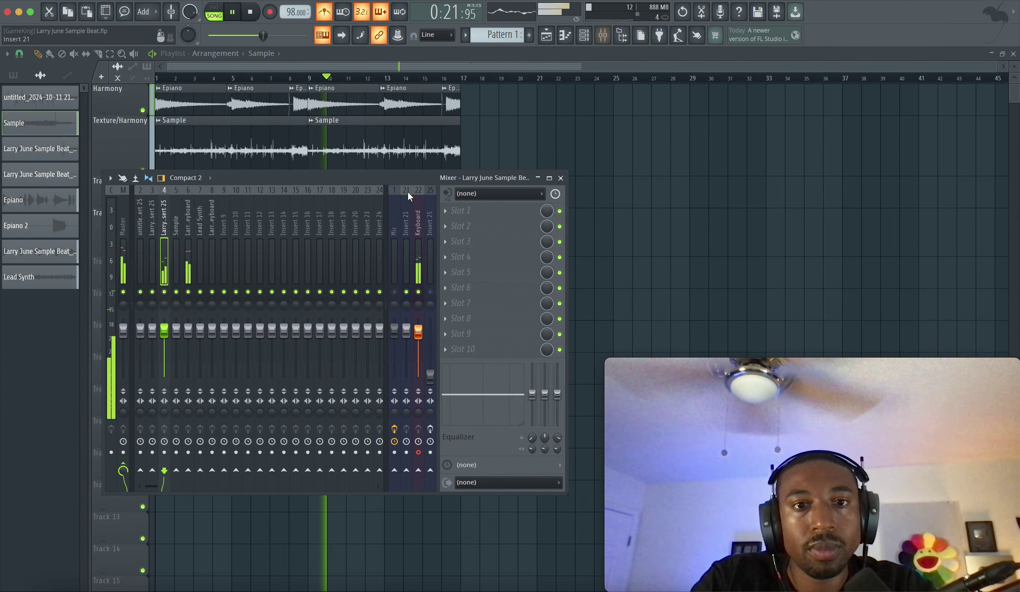
{"action": "left_click", "coordinate": [414, 251]}
{"action": "right_click", "coordinate": [600, 248]}
Restart playback from the beginning of the arrangement and save the project.
{"action": "key", "text": "space"}
{"action": "key", "text": "space"}
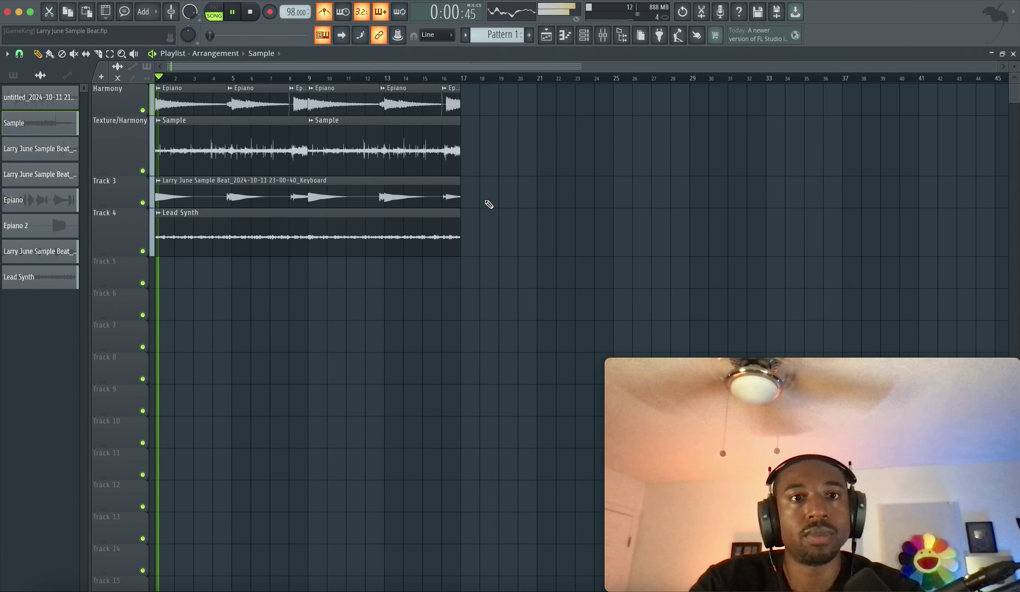
{"action": "key", "text": "super+s"}
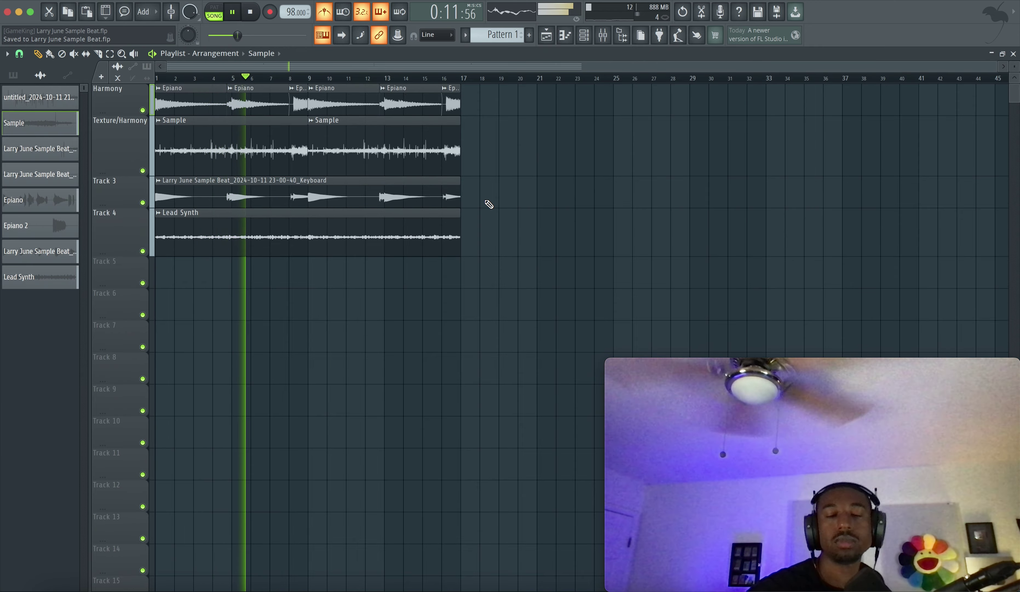
Record a new keyboard take on Track 5 from bar 1 until just past bar 17.
{"action": "key", "text": "space"}
{"action": "key", "text": "F9"}
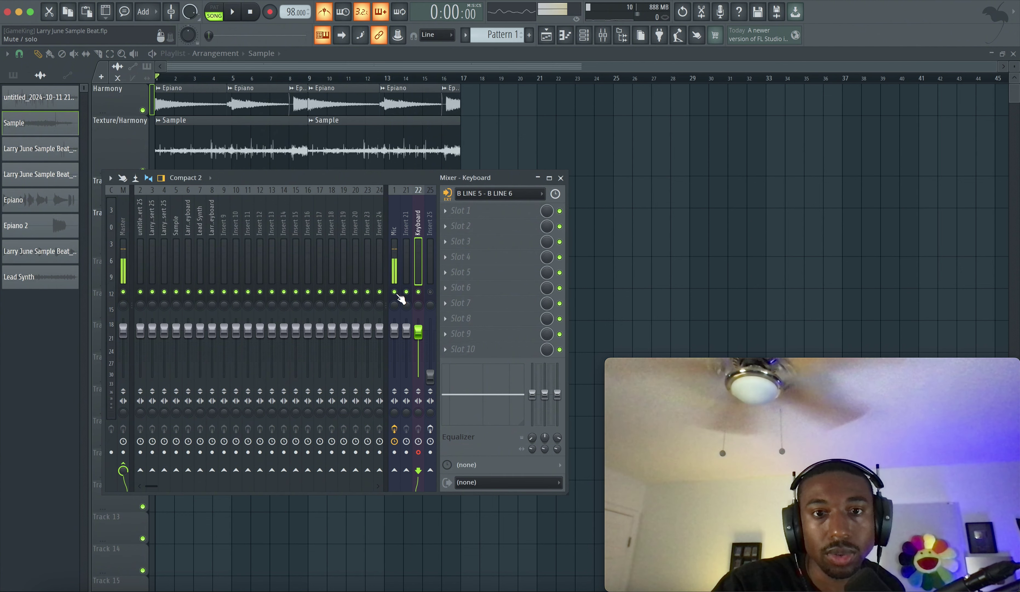
{"action": "left_click", "coordinate": [561, 178]}
{"action": "key", "text": "space"}
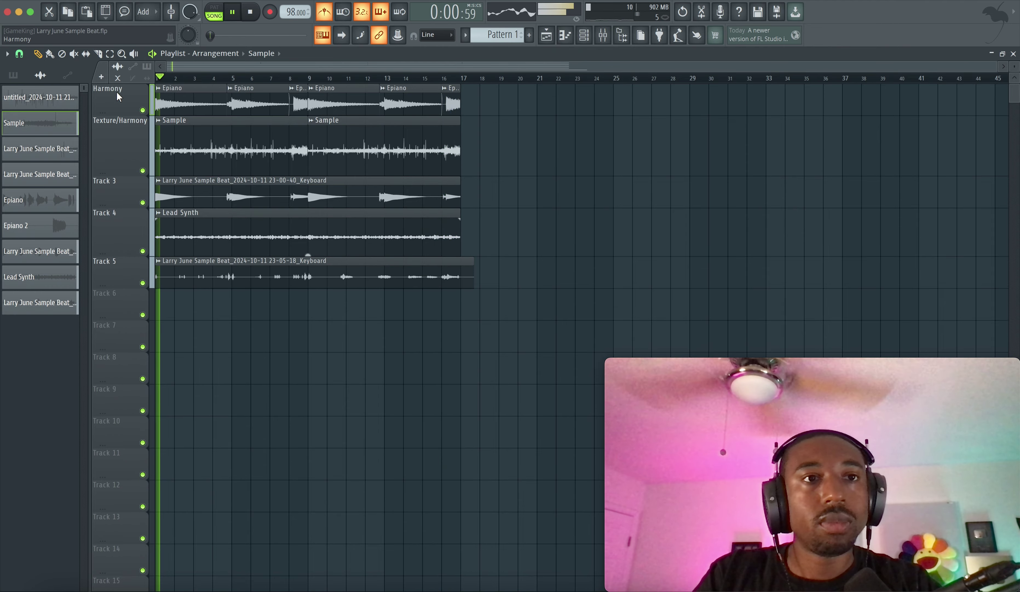
Unmute the Mic track in the mixer, mute it again and close the mixer.
{"action": "key", "text": "F9"}
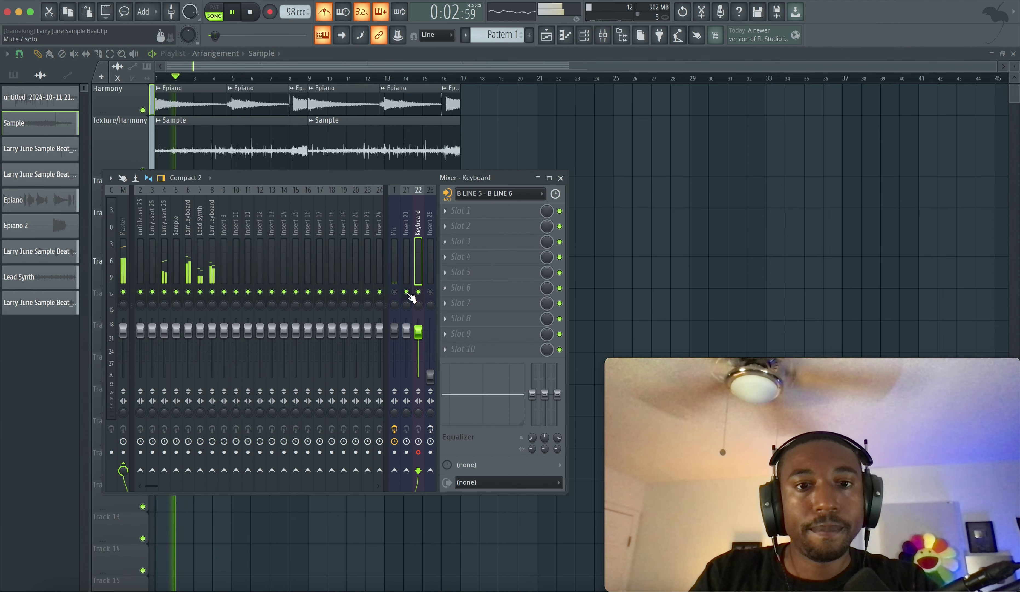
{"action": "left_click", "coordinate": [394, 291]}
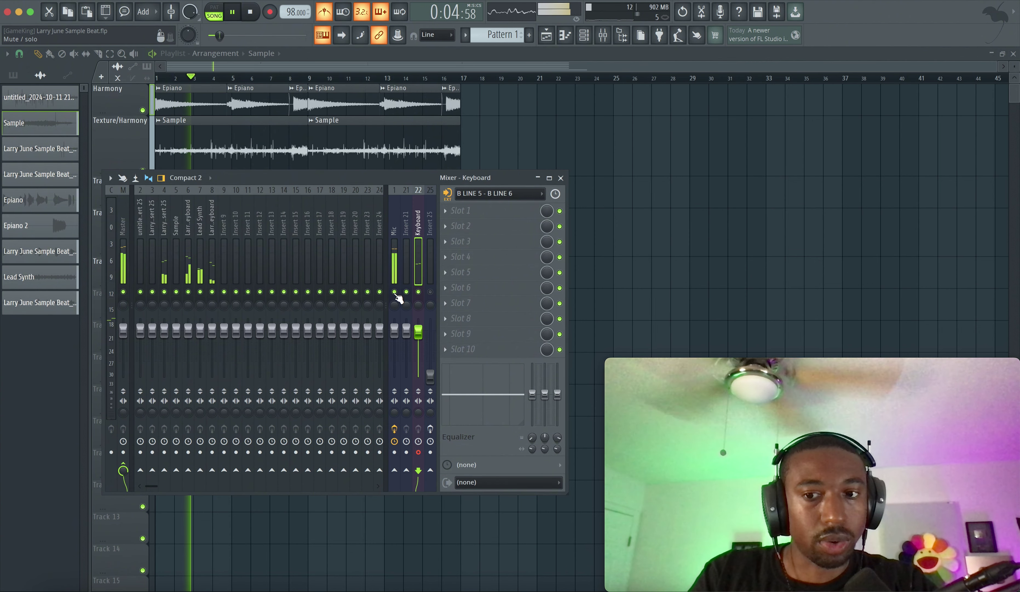
{"action": "left_click", "coordinate": [394, 292]}
{"action": "key", "text": "F9"}
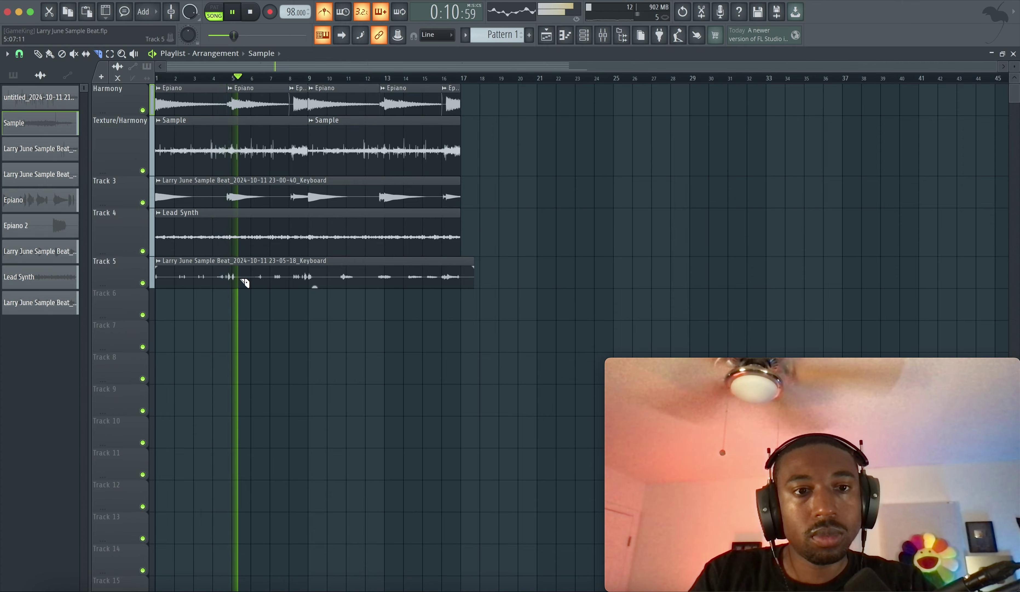
Route the new keyboard clip on Track 5 to free mixer track 9 and save the project.
{"action": "double_click", "coordinate": [234, 264]}
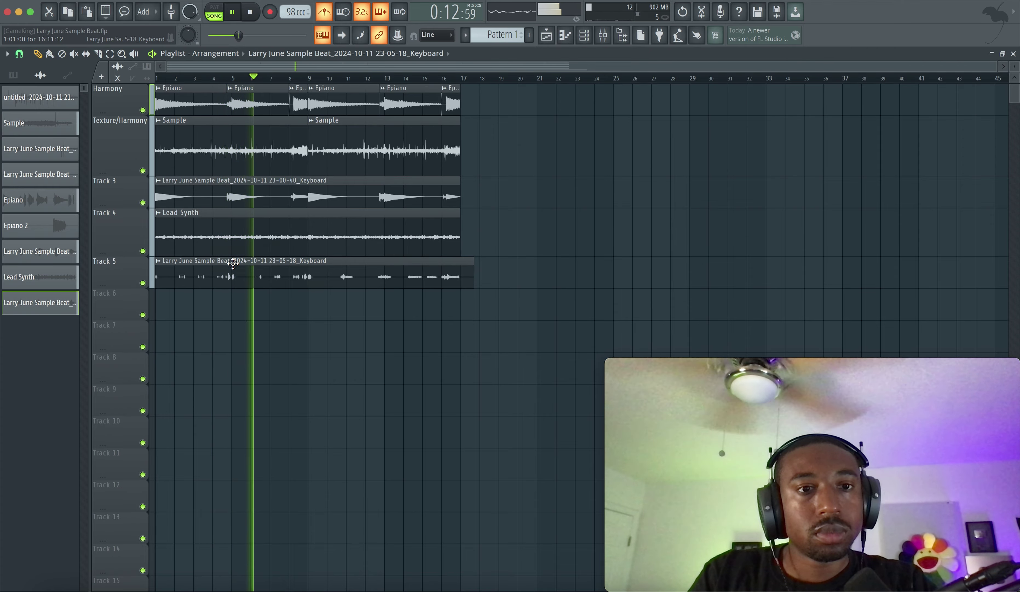
{"action": "key", "text": "F9"}
{"action": "left_click", "coordinate": [595, 249]}
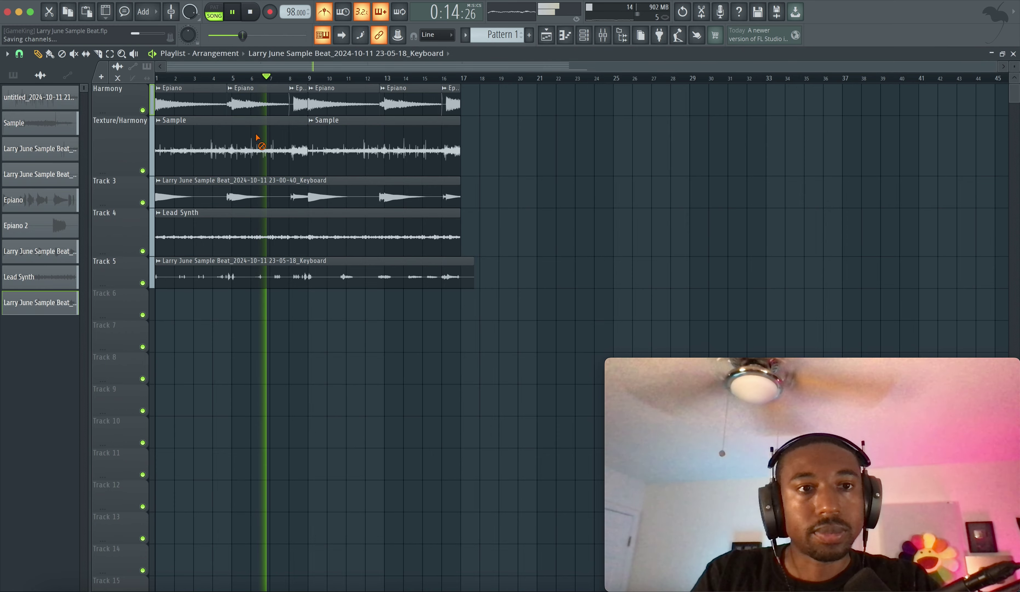
Slice the keyboard clip on Track 5 and remove its section between about bar 5.5 and bar 9.5.
{"action": "left_click", "coordinate": [293, 280]}
{"action": "right_click", "coordinate": [287, 280]}
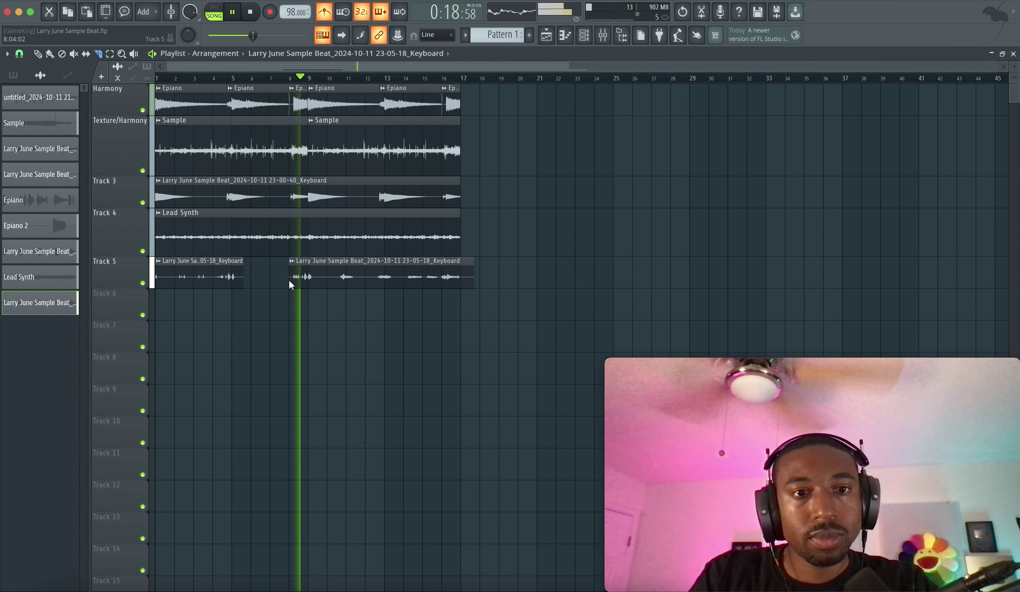
{"action": "right_click", "coordinate": [316, 280]}
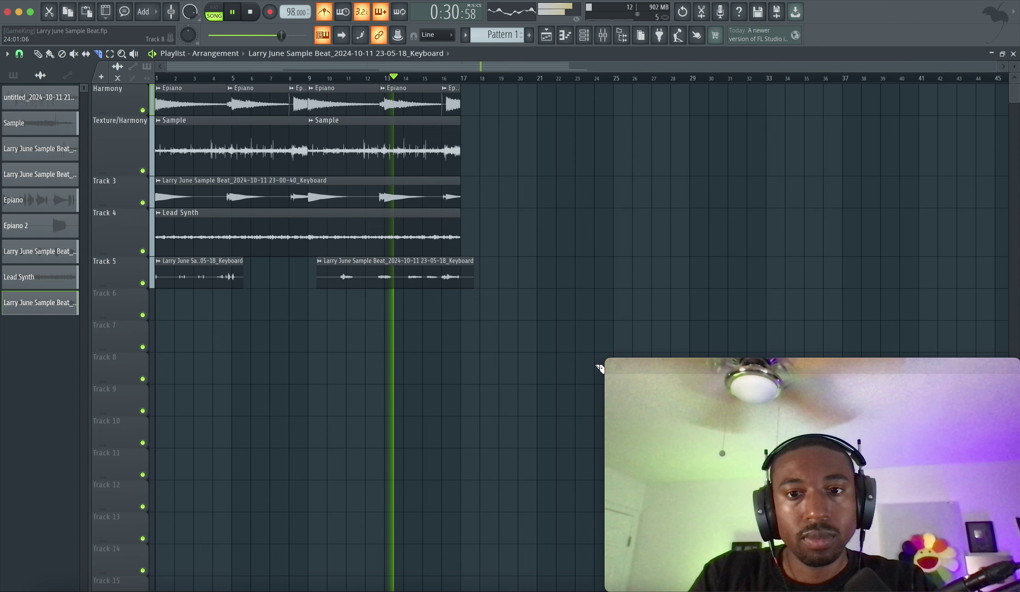
{"action": "left_click_drag", "start_coordinate": [651, 367], "coordinate": [761, 429]}
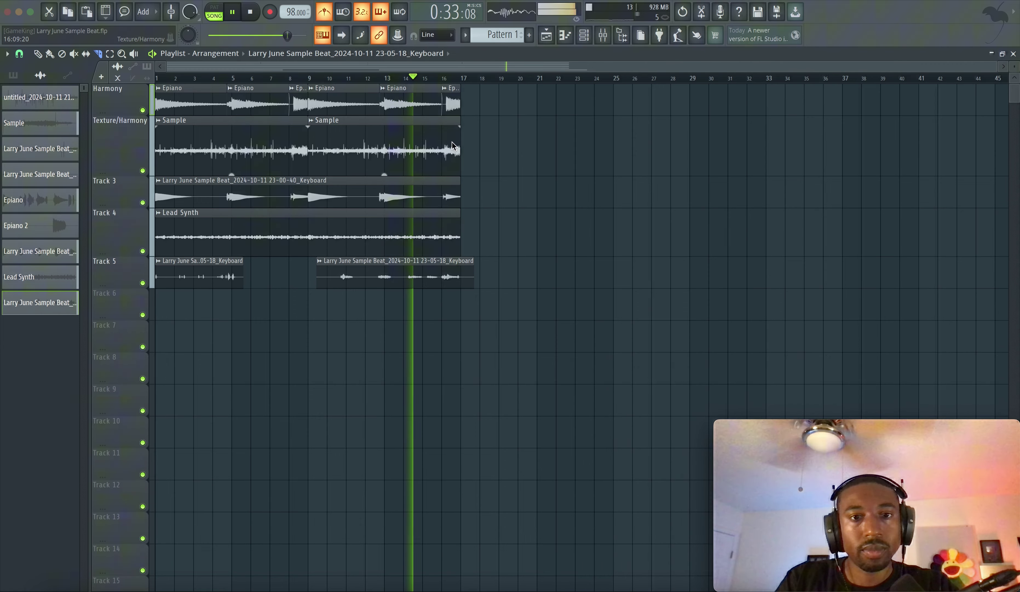
Cut the Track 5 keyboard audio from bar 12 to about bar 16 and remove the tail after bar 17.
{"action": "left_click", "coordinate": [365, 272]}
{"action": "right_click", "coordinate": [398, 274]}
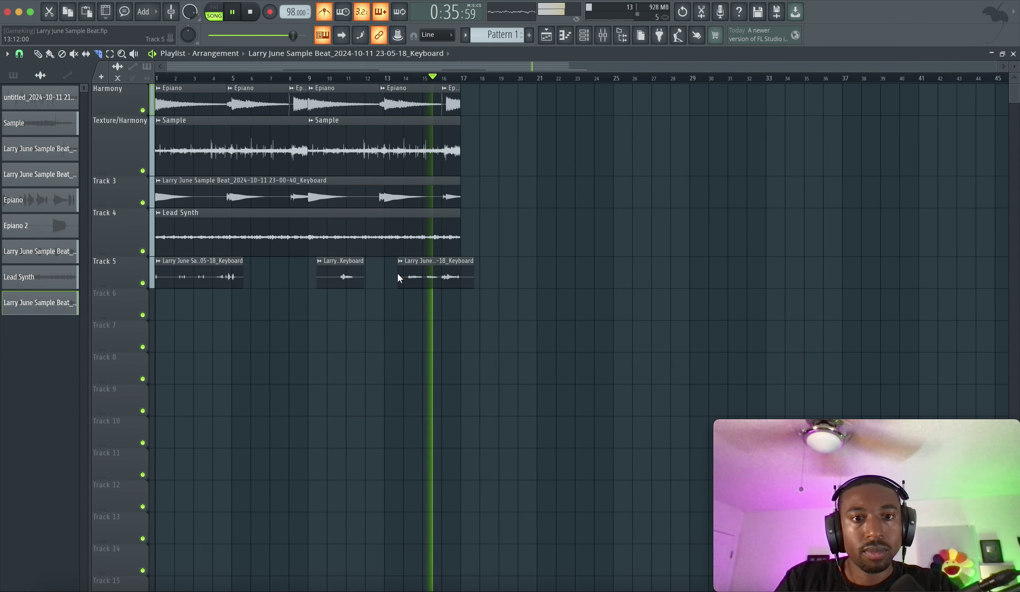
{"action": "right_click", "coordinate": [430, 275]}
{"action": "right_click", "coordinate": [439, 275]}
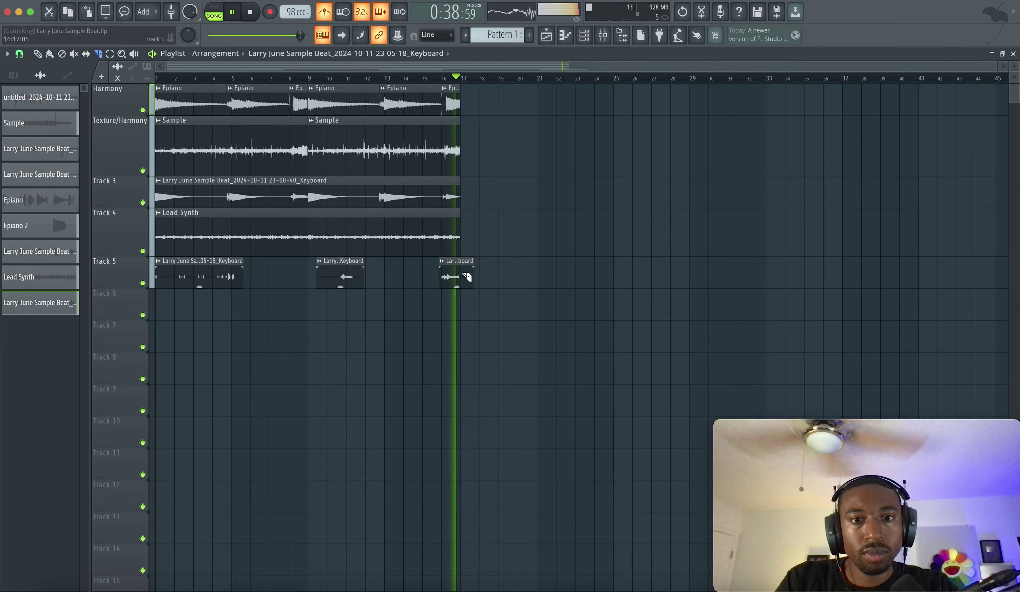
{"action": "right_click", "coordinate": [462, 273]}
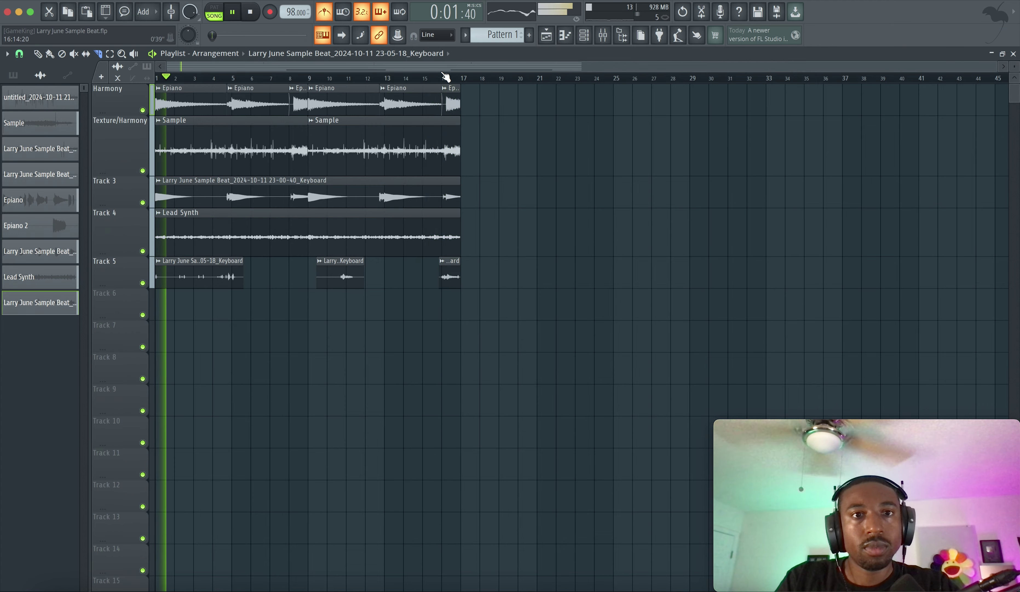
Check the track levels in the mixer, close it and restart playback from the beginning.
{"action": "left_click", "coordinate": [603, 35]}
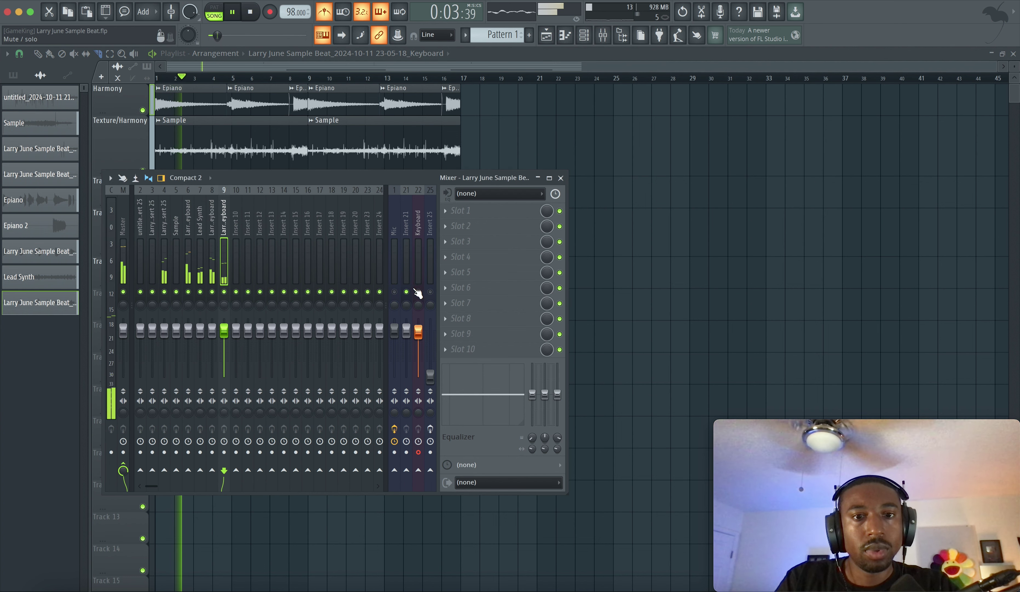
{"action": "left_click", "coordinate": [697, 242]}
{"action": "key", "text": "space"}
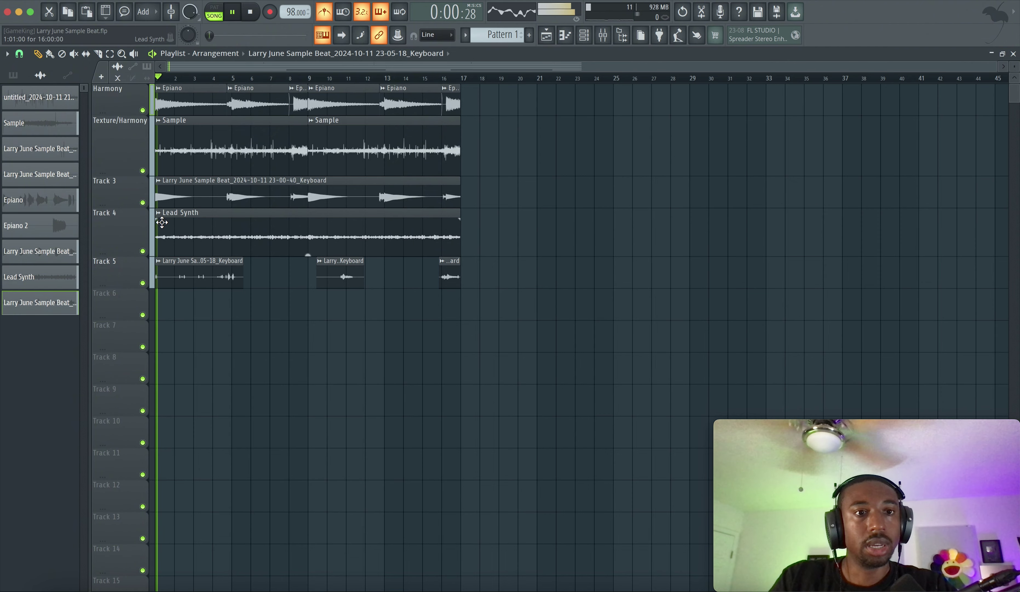
Name the keyboard clip on Track 5 Topline and rename Track 3 as Contrast.
{"action": "right_click", "coordinate": [162, 264]}
{"action": "key", "text": "r"}
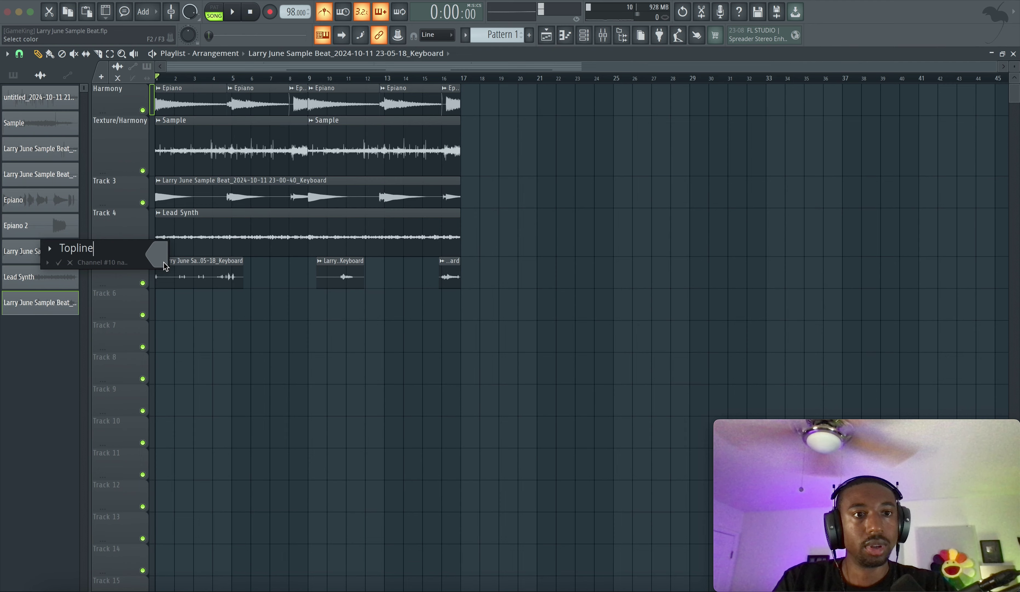
{"action": "key", "text": "Return"}
{"action": "right_click", "coordinate": [138, 180]}
{"action": "type", "text": "rContrast"}
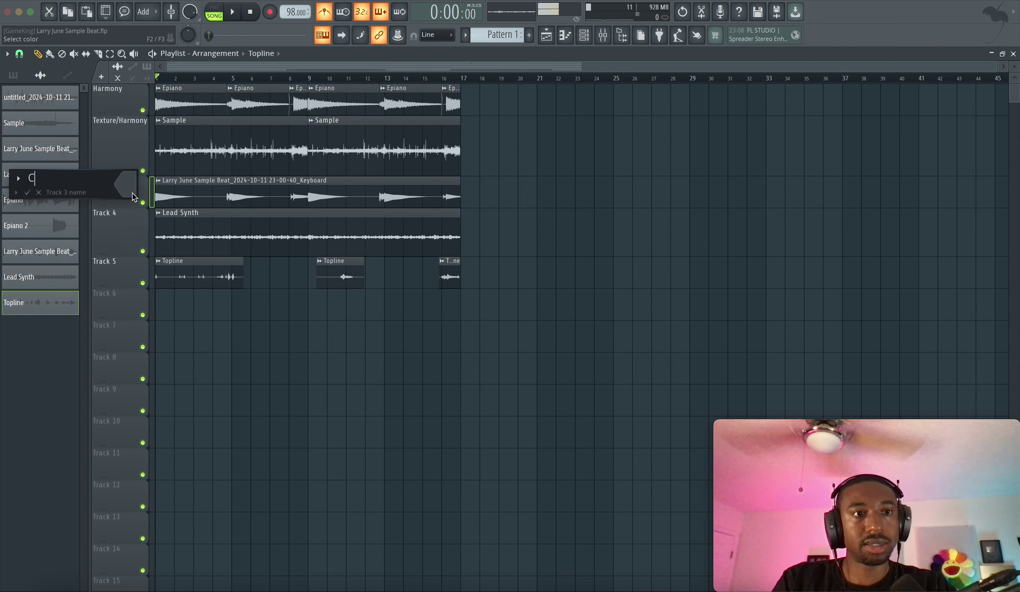
{"action": "key", "text": "Return"}
Rename Track 4 and Track 5 as Topline and save the project.
{"action": "right_click", "coordinate": [135, 228]}
{"action": "key", "text": "r"}
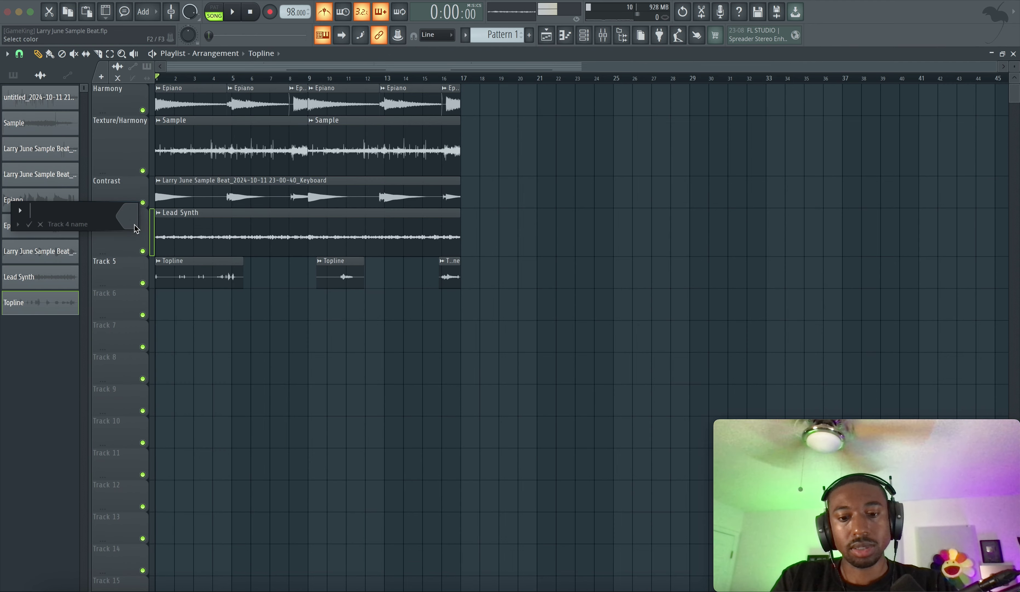
{"action": "type", "text": "Topline"}
{"action": "key", "text": "Return"}
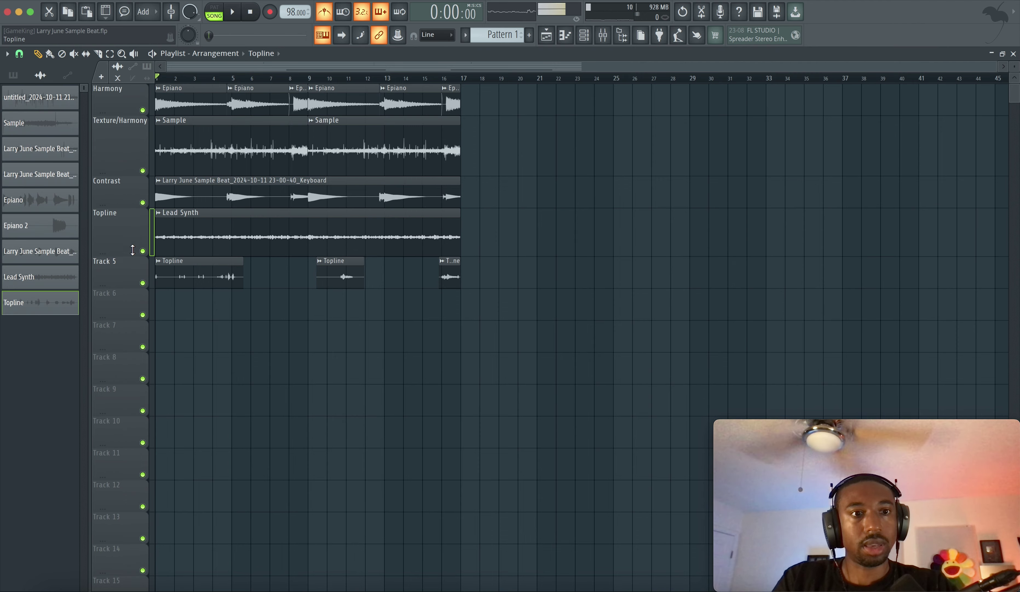
{"action": "right_click", "coordinate": [127, 267]}
{"action": "key", "text": "r"}
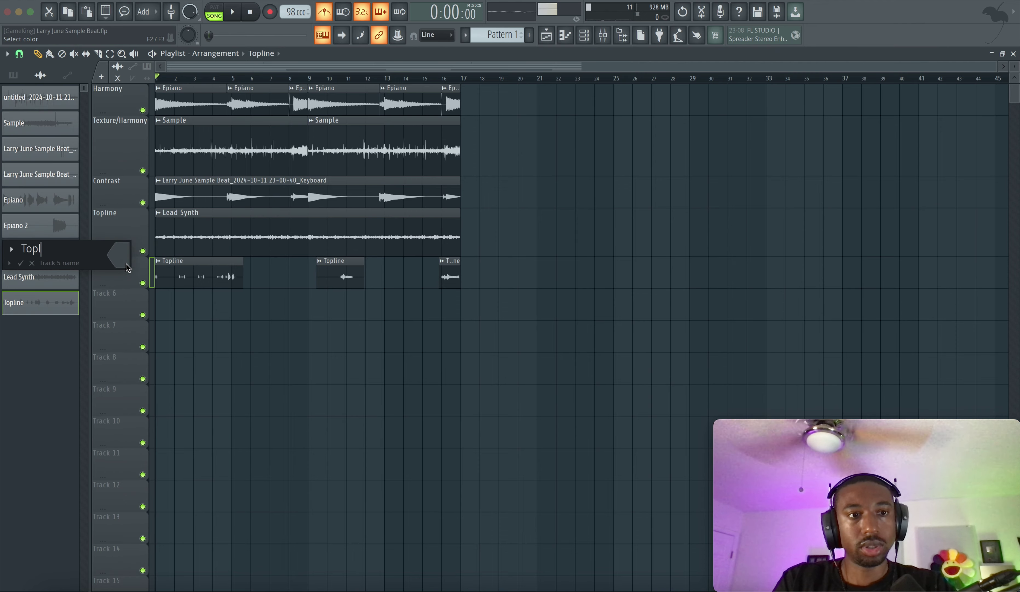
{"action": "left_click", "coordinate": [201, 326]}
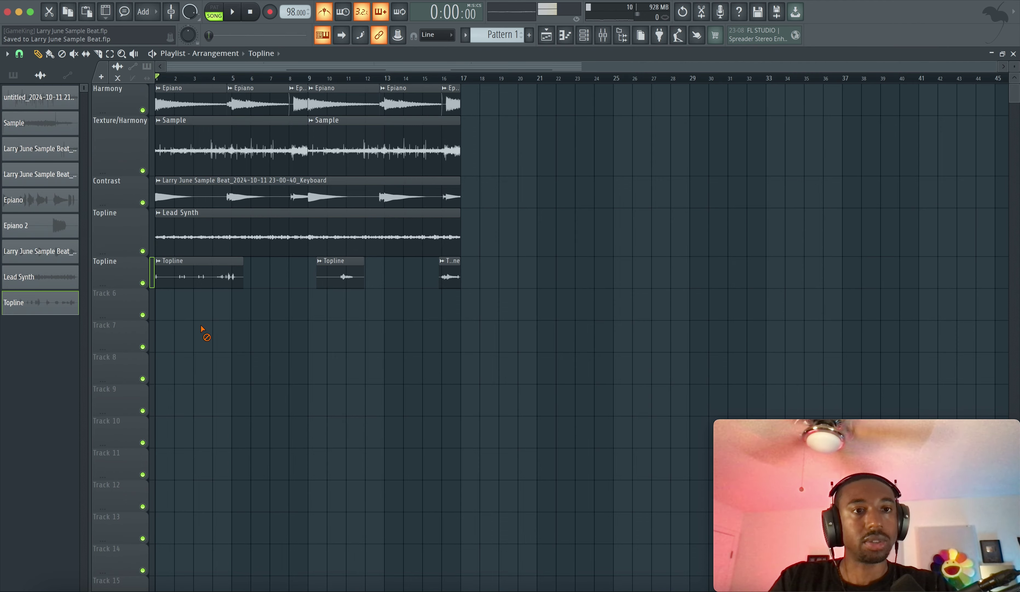
Turn off the metronome and play the arrangement with the Mic mixer track muted.
{"action": "left_click", "coordinate": [325, 13]}
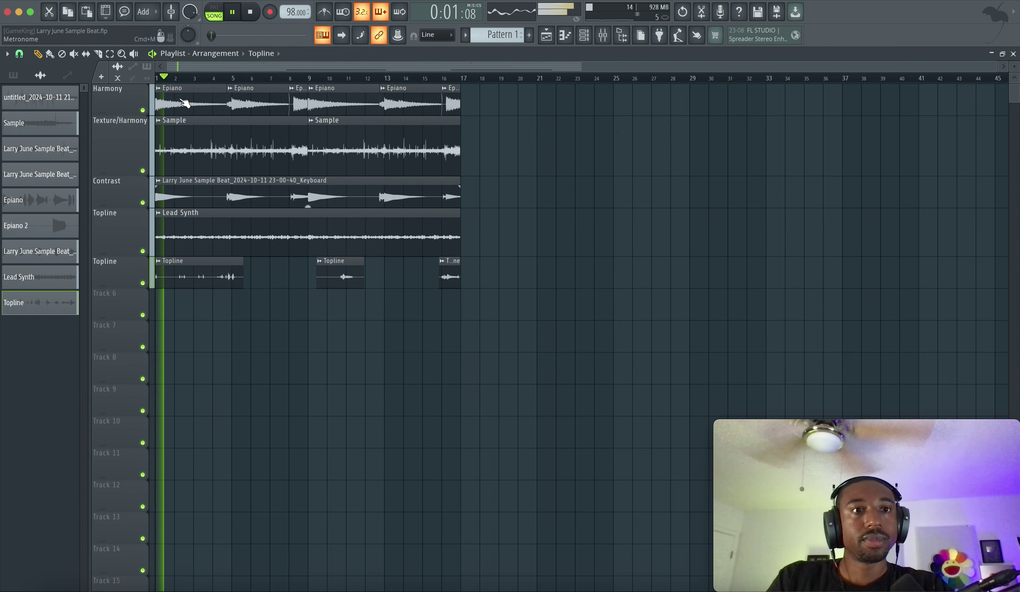
{"action": "key", "text": "space"}
{"action": "left_click", "coordinate": [609, 40]}
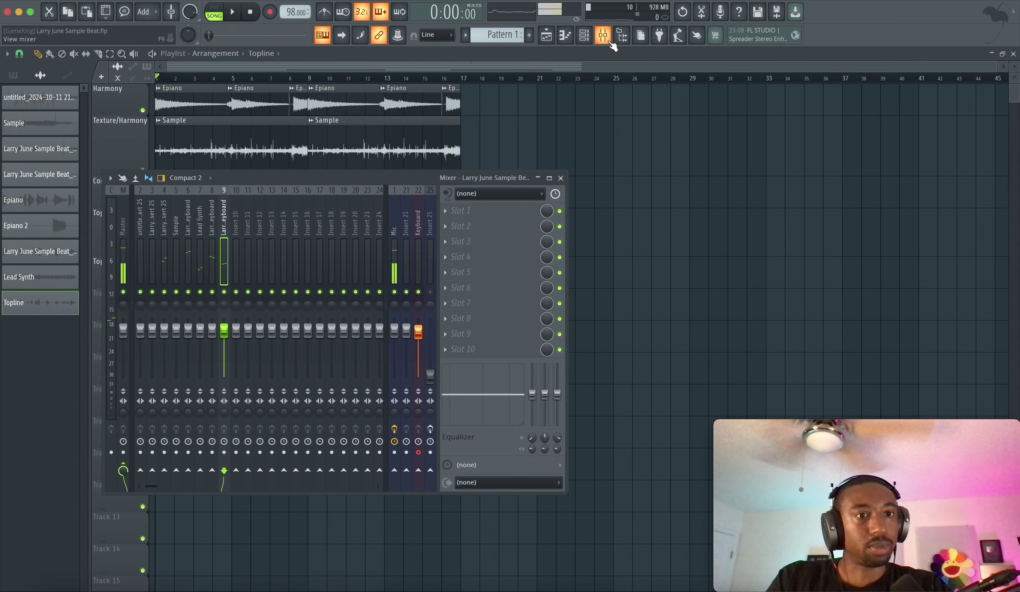
{"action": "left_click", "coordinate": [395, 292]}
{"action": "key", "text": "space"}
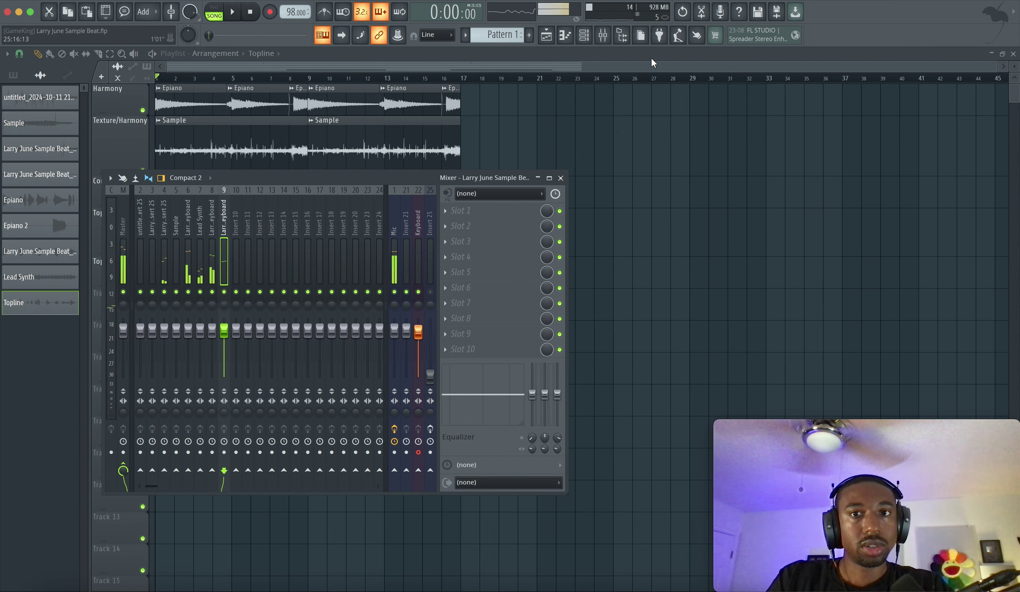
Show the sound browser with its folder structure collapsed, and close the mixer while the arrangement plays.
{"action": "left_click", "coordinate": [624, 40]}
{"action": "scroll", "coordinate": [97, 140], "scroll_direction": "up", "scroll_amount": 3}
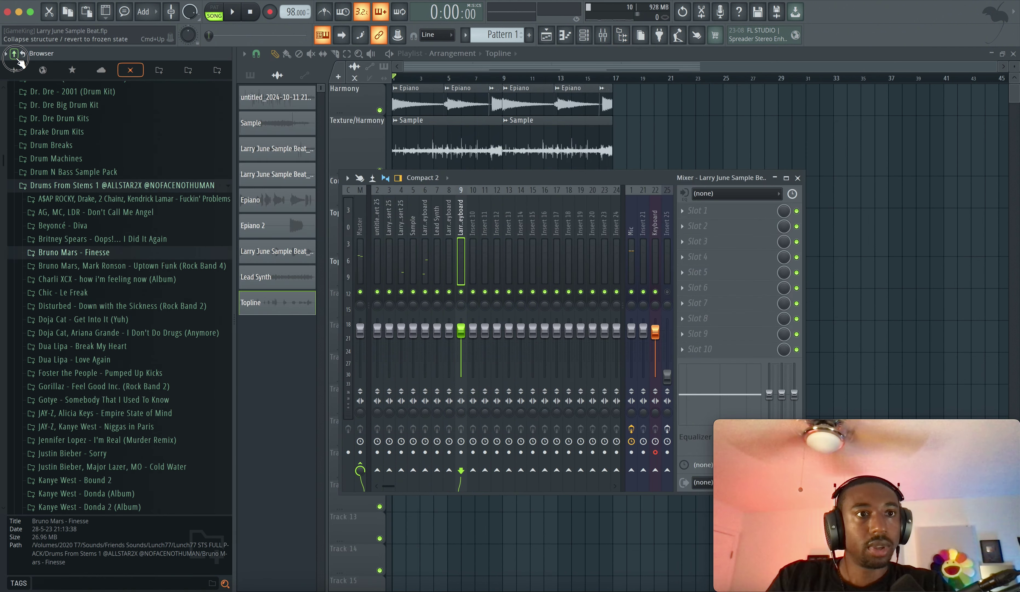
{"action": "left_click", "coordinate": [14, 53]}
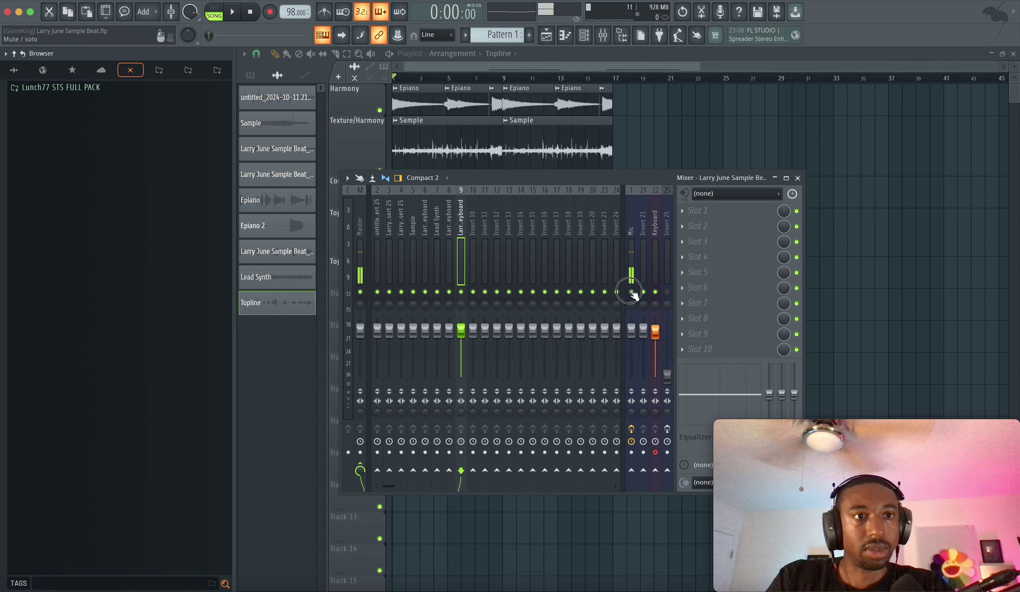
{"action": "key", "text": "space"}
{"action": "left_click", "coordinate": [798, 177]}
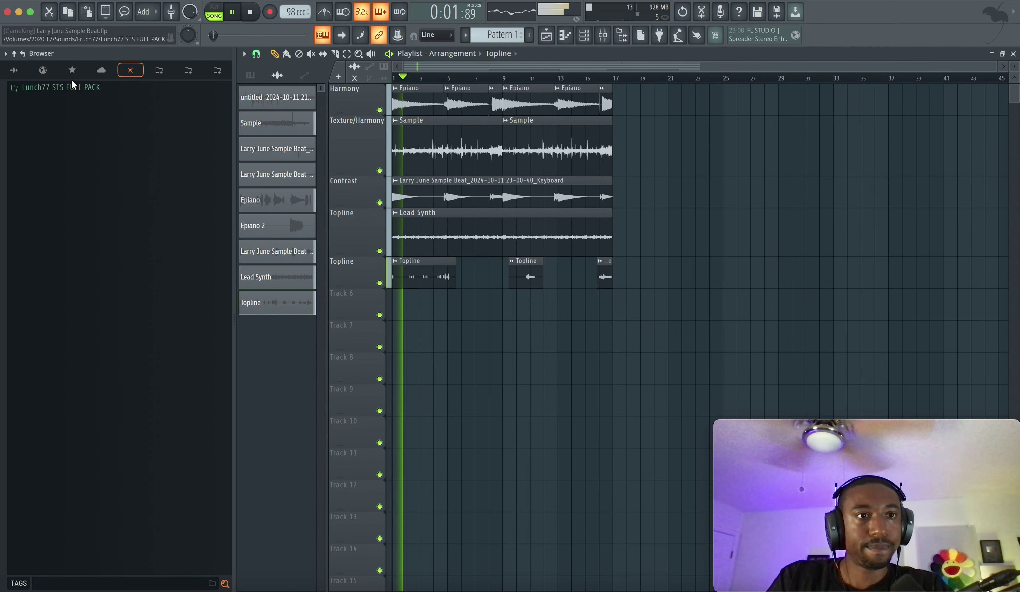
Browse Lunch77 STS FULL PACK through Beat Butcha00001 and Dangerous Fireworks to the drum loop BREAKS folder and preview BREAKING_6.
{"action": "left_click", "coordinate": [106, 88]}
{"action": "left_click", "coordinate": [96, 262]}
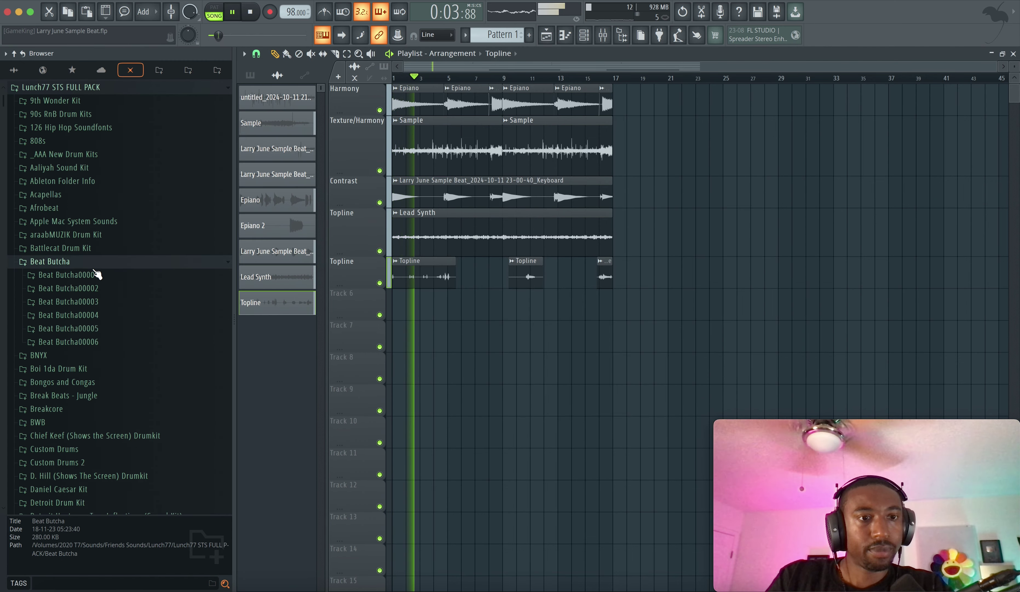
{"action": "left_click", "coordinate": [97, 275]}
{"action": "left_click", "coordinate": [114, 291]}
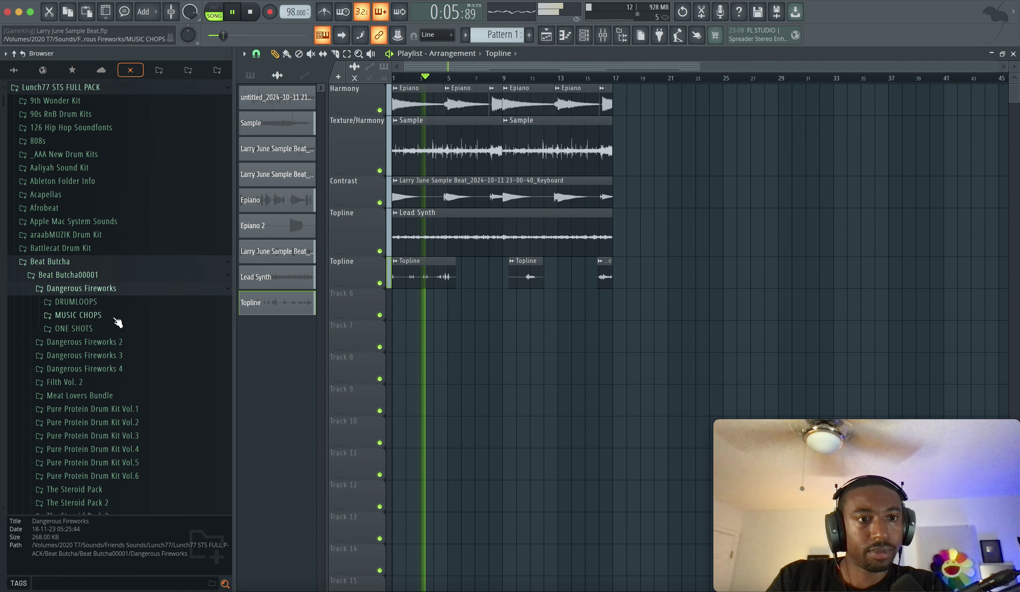
{"action": "left_click", "coordinate": [109, 303]}
{"action": "left_click", "coordinate": [109, 318]}
{"action": "left_click", "coordinate": [118, 348]}
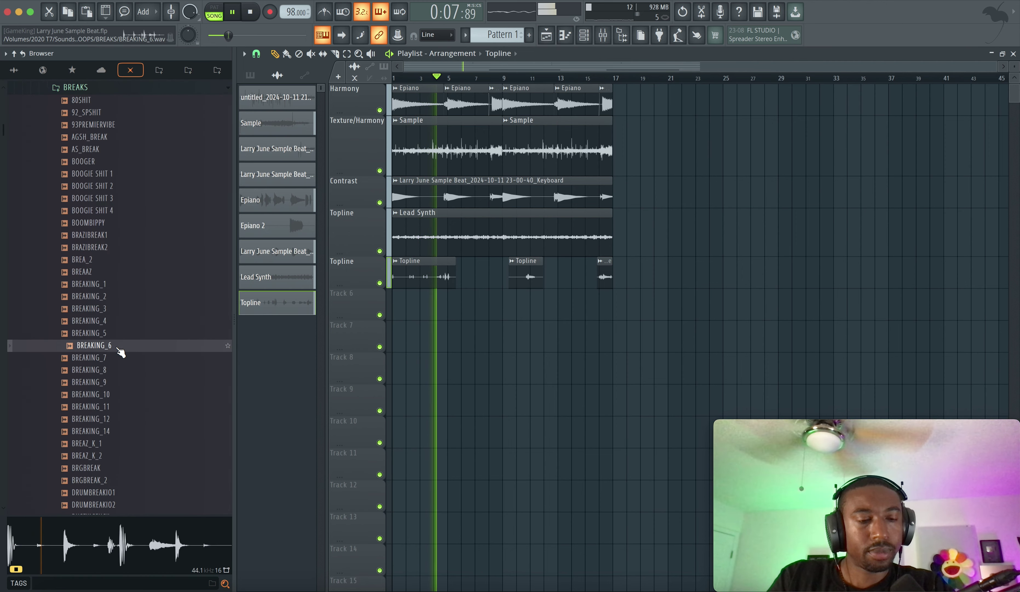
Preview the BREAKING_7 drum break against the playing arrangement with the Mic track muted.
{"action": "left_click", "coordinate": [603, 35]}
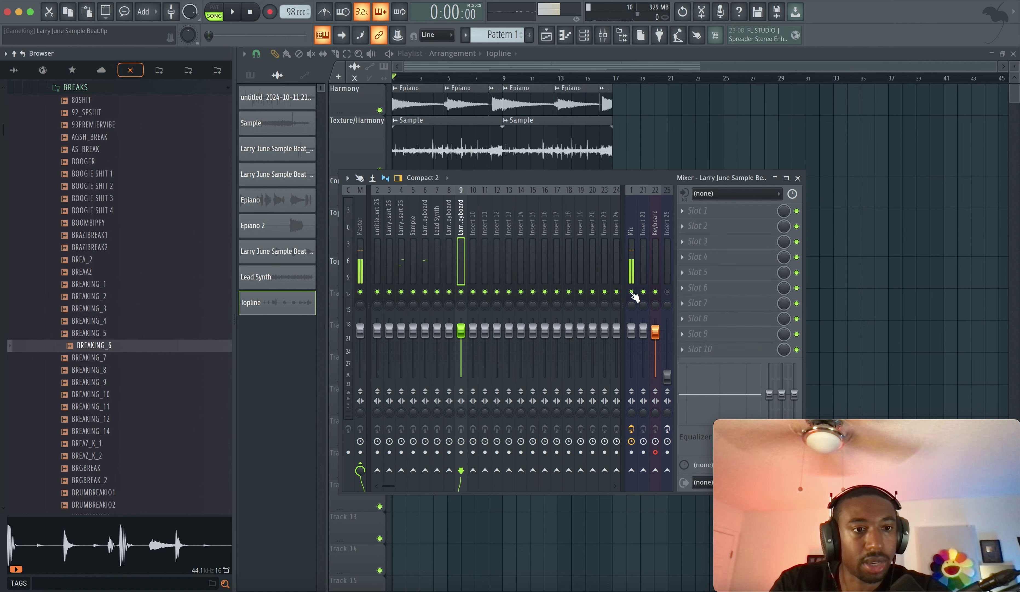
{"action": "left_click", "coordinate": [160, 357]}
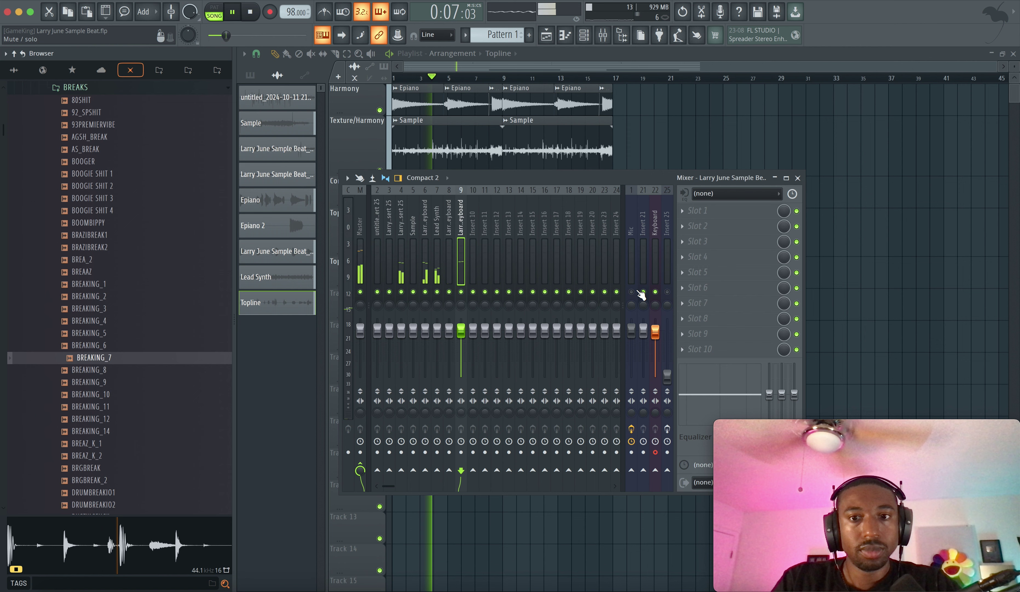
{"action": "right_click", "coordinate": [130, 357]}
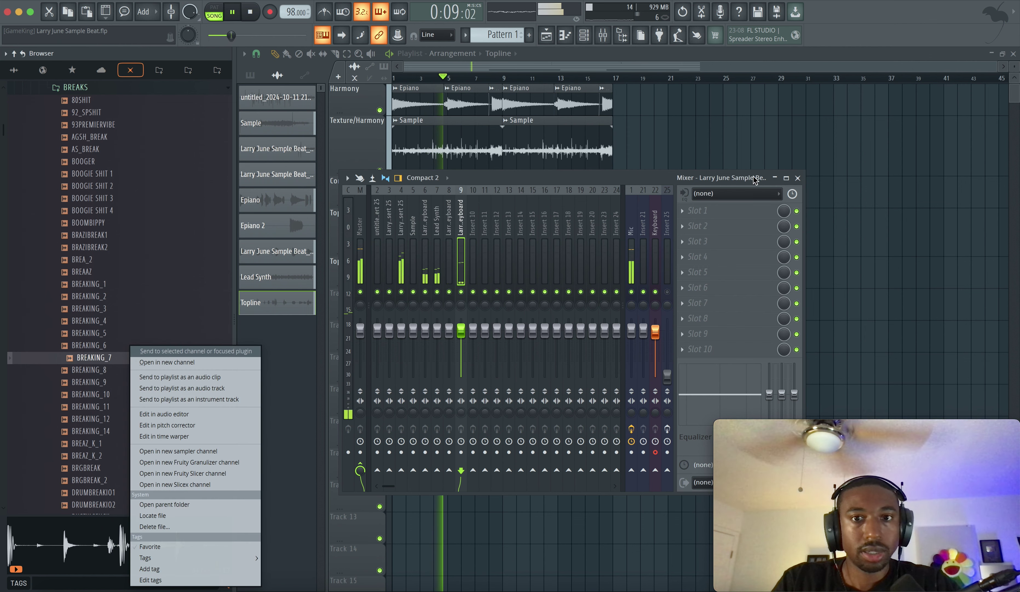
{"action": "left_click", "coordinate": [768, 163]}
{"action": "key", "text": "space"}
Place the BREAKING_7 drum break on Track 6 starting at bar 1.
{"action": "left_click", "coordinate": [118, 360]}
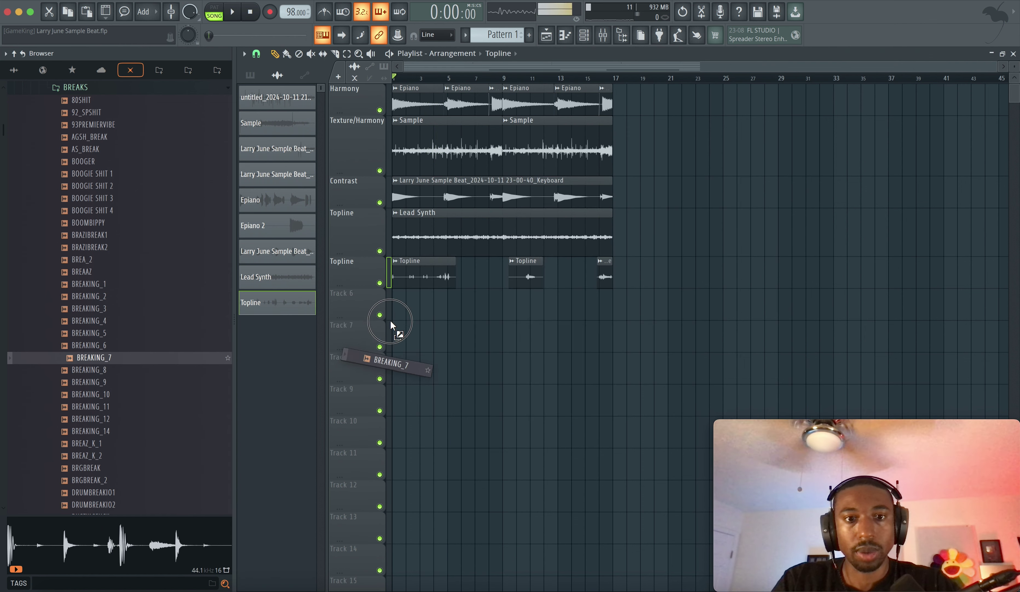
{"action": "left_click_drag", "start_coordinate": [391, 324], "coordinate": [406, 311]}
{"action": "scroll", "coordinate": [408, 310], "scroll_direction": "up", "scroll_amount": 3}
Set the BREAKING_7 clip's time stretching to Stretch mode with a stretch time of two bars.
{"action": "double_click", "coordinate": [416, 307]}
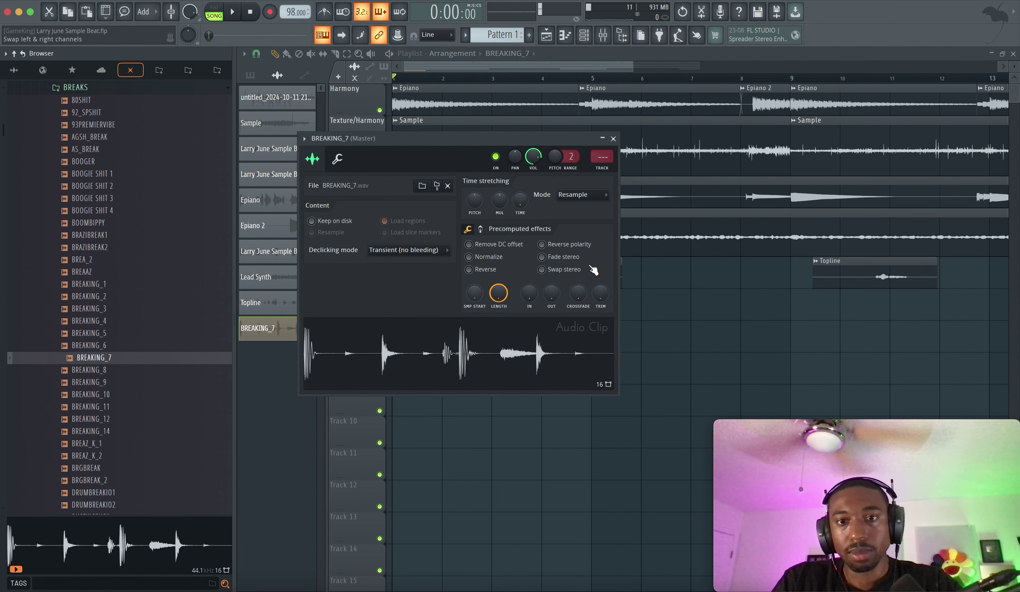
{"action": "left_click", "coordinate": [573, 196]}
{"action": "left_click", "coordinate": [574, 233]}
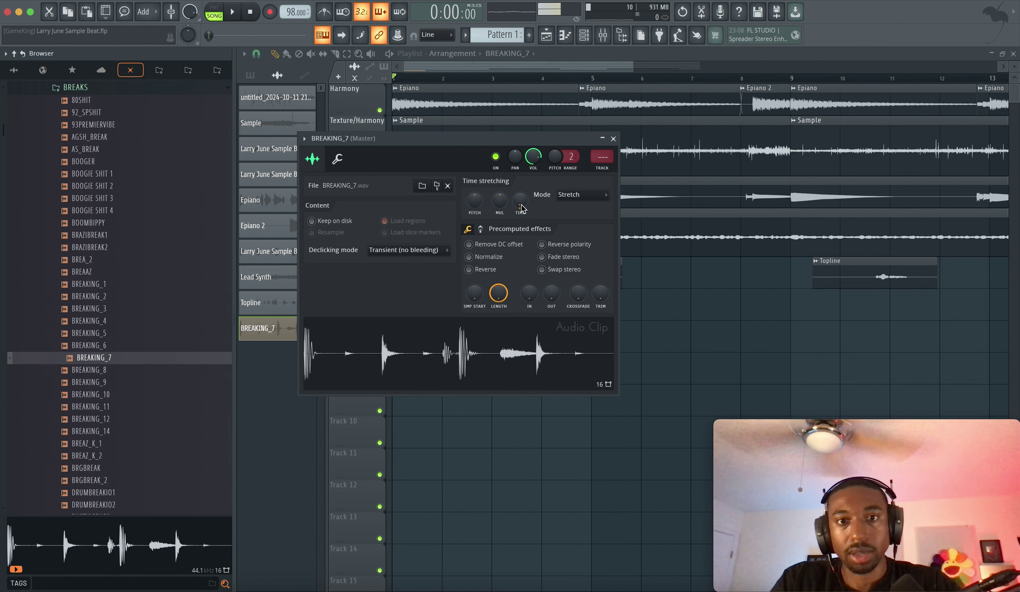
{"action": "left_click_drag", "start_coordinate": [508, 144], "coordinate": [481, 371]}
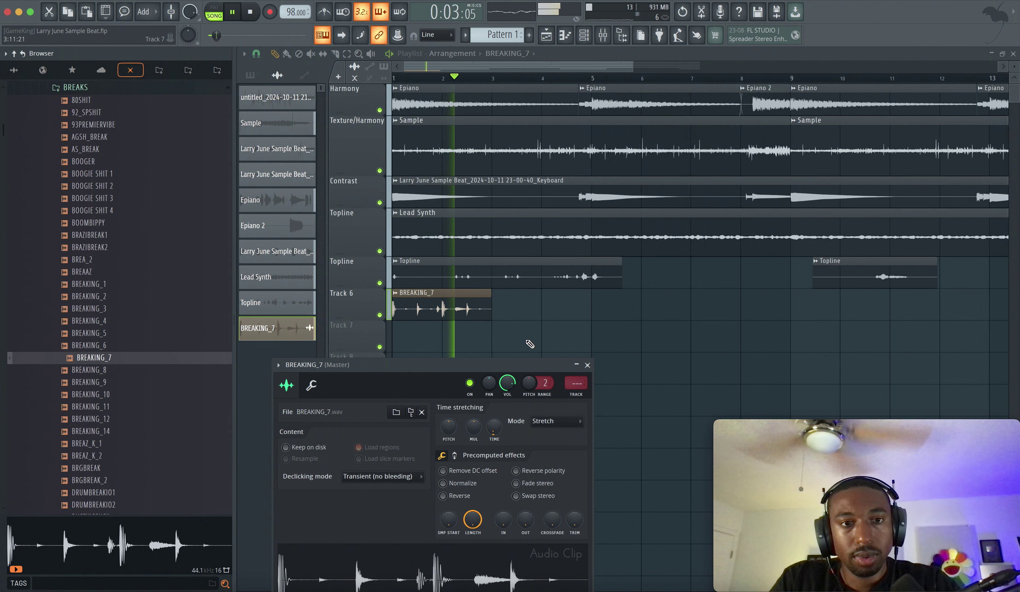
{"action": "left_click", "coordinate": [528, 343], "text": "ctrl"}
Duplicate the BREAKING_7 clip three times along Track 6 to fill bars 1 through 8.
{"action": "left_click_drag", "start_coordinate": [509, 348], "coordinate": [423, 313]}
{"action": "key", "text": "space"}
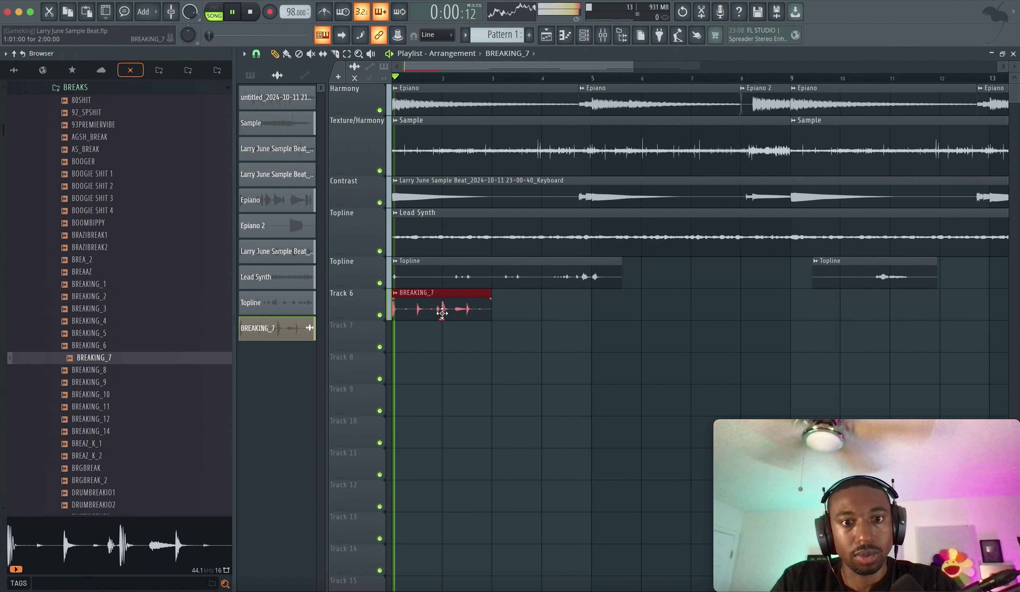
{"action": "key", "text": "ctrl+b"}
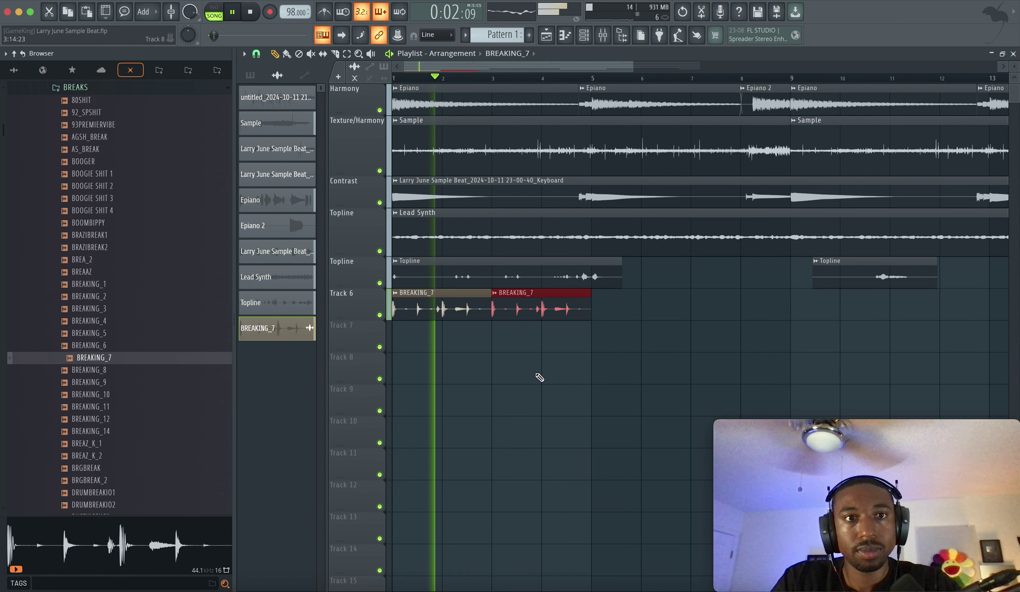
{"action": "key", "text": "ctrl+b"}
{"action": "key", "text": "ctrl+b"}
{"action": "scroll", "coordinate": [506, 353], "scroll_direction": "down", "scroll_amount": 2}
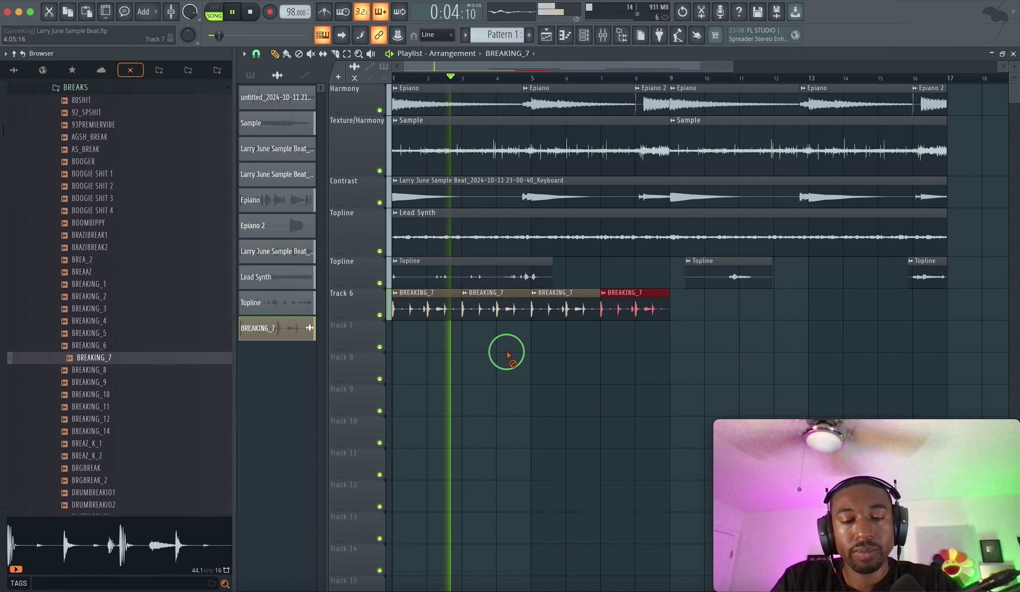
Duplicate the four BREAKING_7 clips to fill Track 6 up to bar 17 and delete the stray copy on Track 9.
{"action": "left_click", "coordinate": [508, 353]}
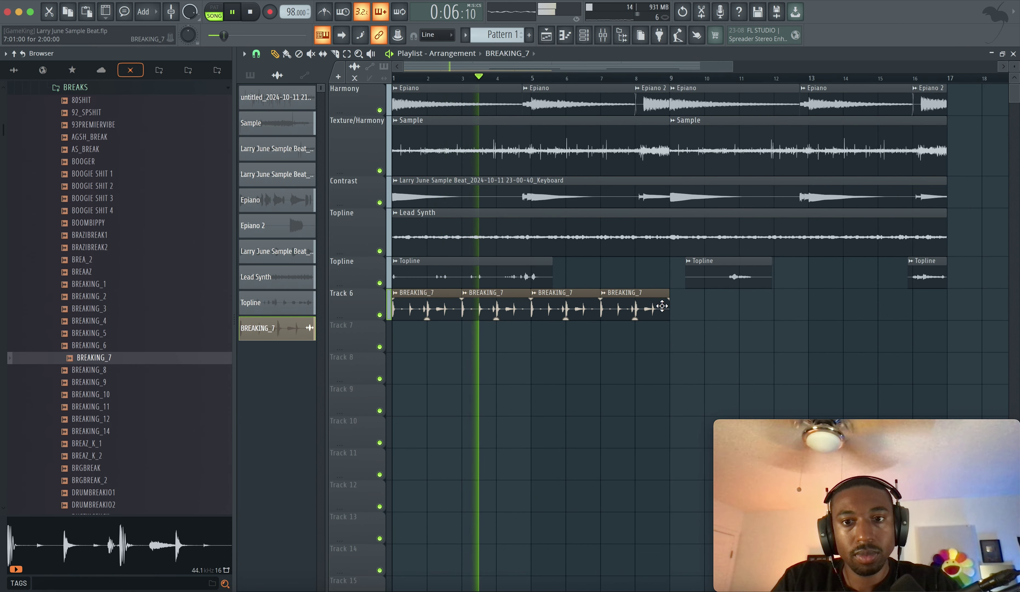
{"action": "left_click_drag", "start_coordinate": [663, 306], "coordinate": [424, 307]}
{"action": "scroll", "coordinate": [508, 350], "scroll_direction": "down", "scroll_amount": 2}
{"action": "key", "text": "ctrl+b"}
{"action": "left_click", "coordinate": [582, 389]}
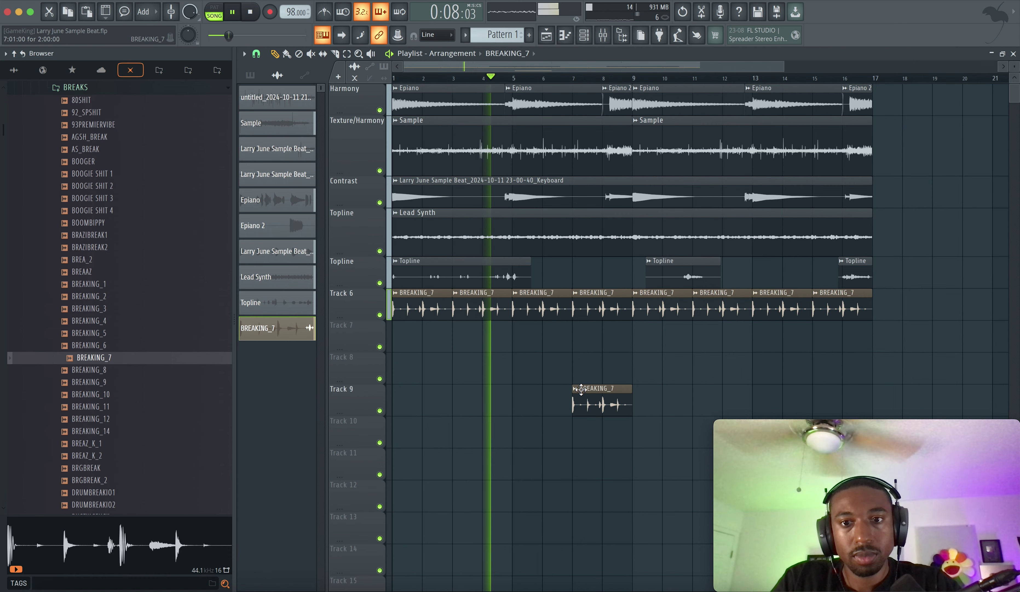
{"action": "right_click", "coordinate": [589, 406]}
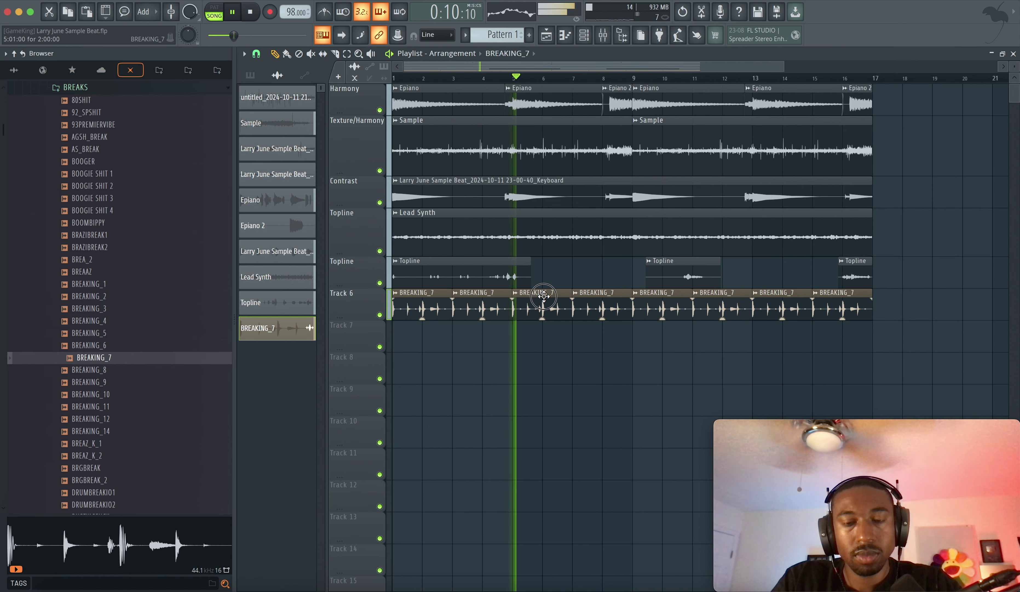
Check the BREAKING_7 clip's time stretching settings and the mixer levels.
{"action": "double_click", "coordinate": [538, 307]}
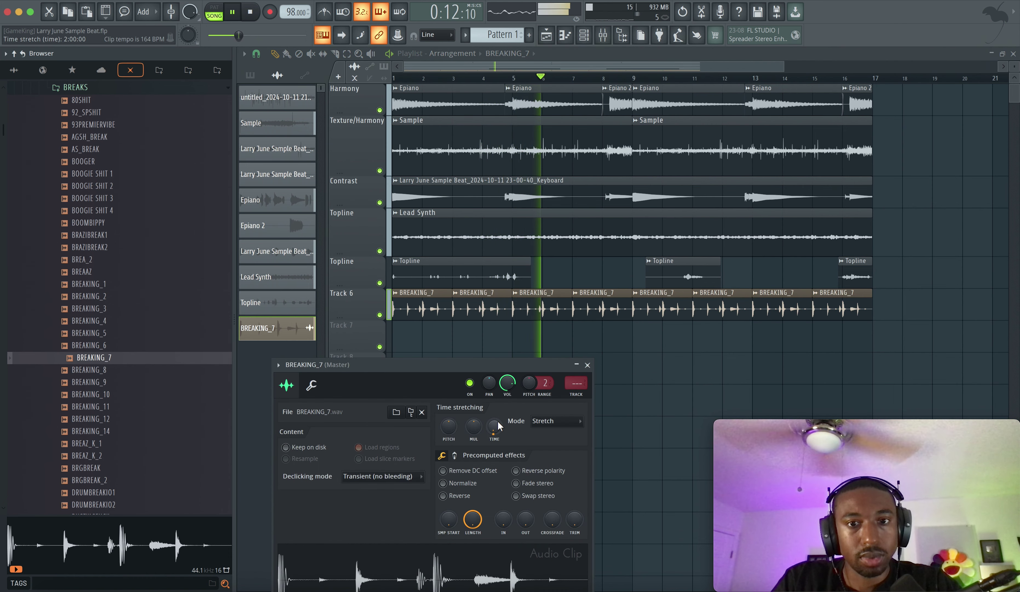
{"action": "left_click", "coordinate": [587, 364]}
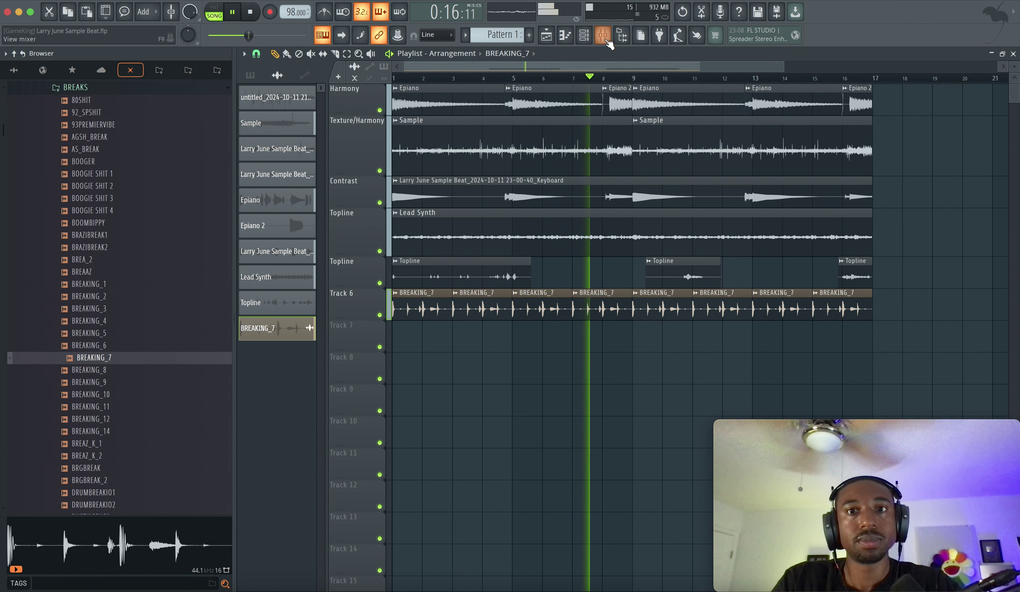
{"action": "key", "text": "F9"}
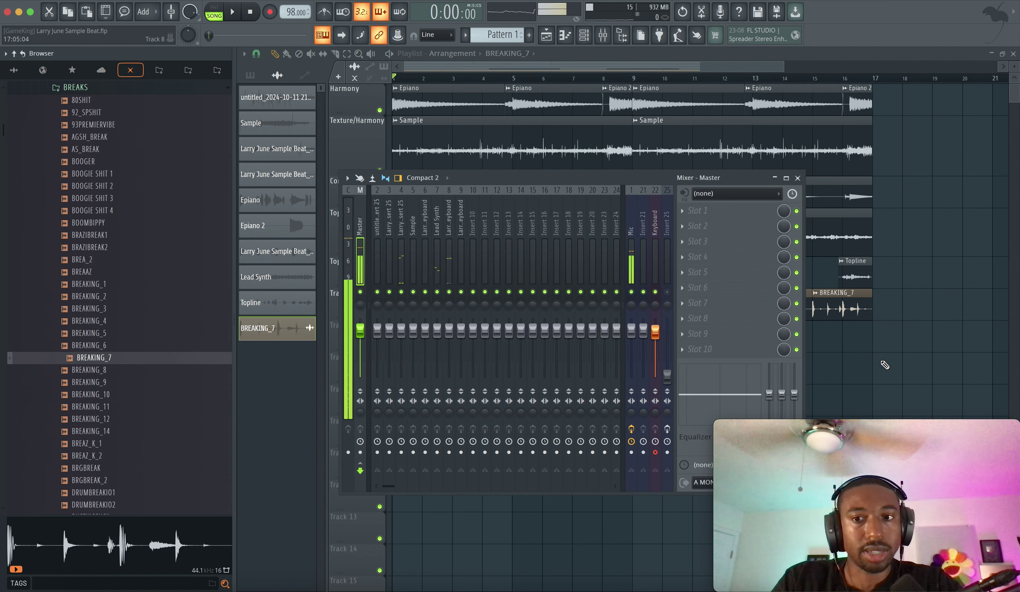
{"action": "key", "text": "F9"}
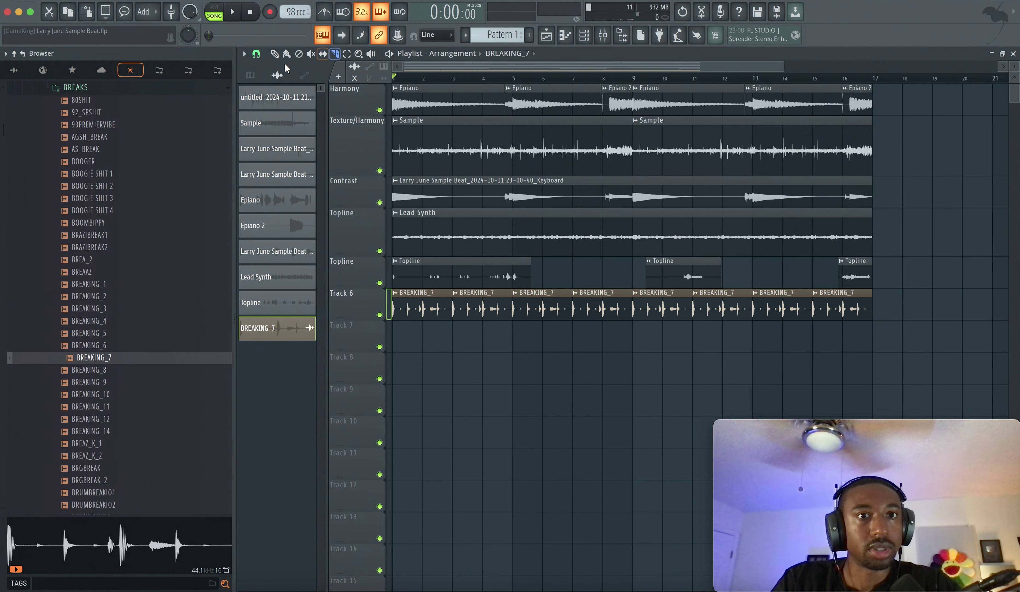
Set the playlist snap to 1/2 beat and play back the first BREAKING_7 clips on Track 6.
{"action": "left_click", "coordinate": [256, 54]}
{"action": "left_click", "coordinate": [271, 208]}
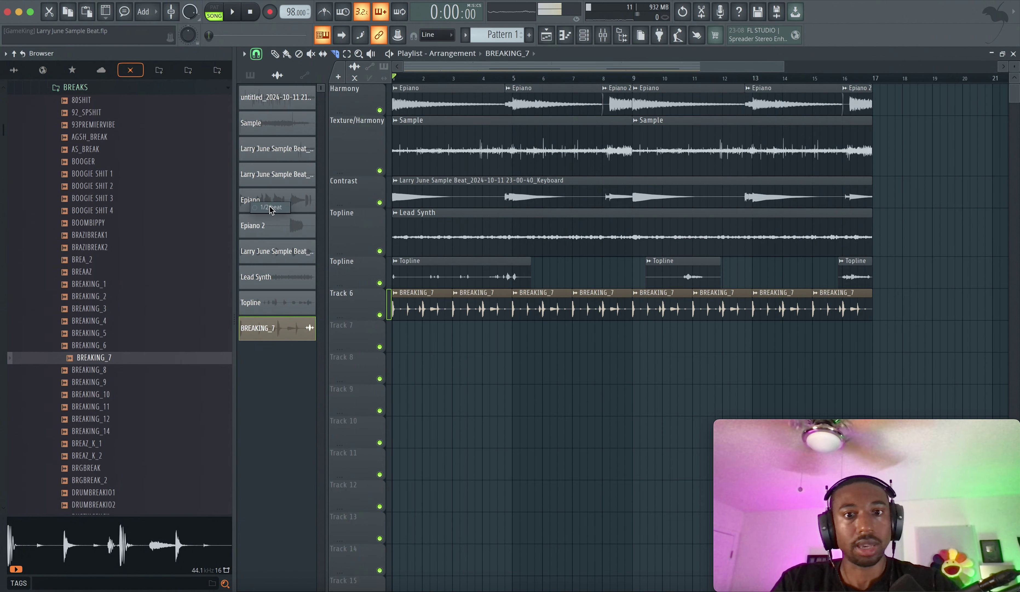
{"action": "scroll", "coordinate": [427, 325], "scroll_direction": "up", "scroll_amount": 1}
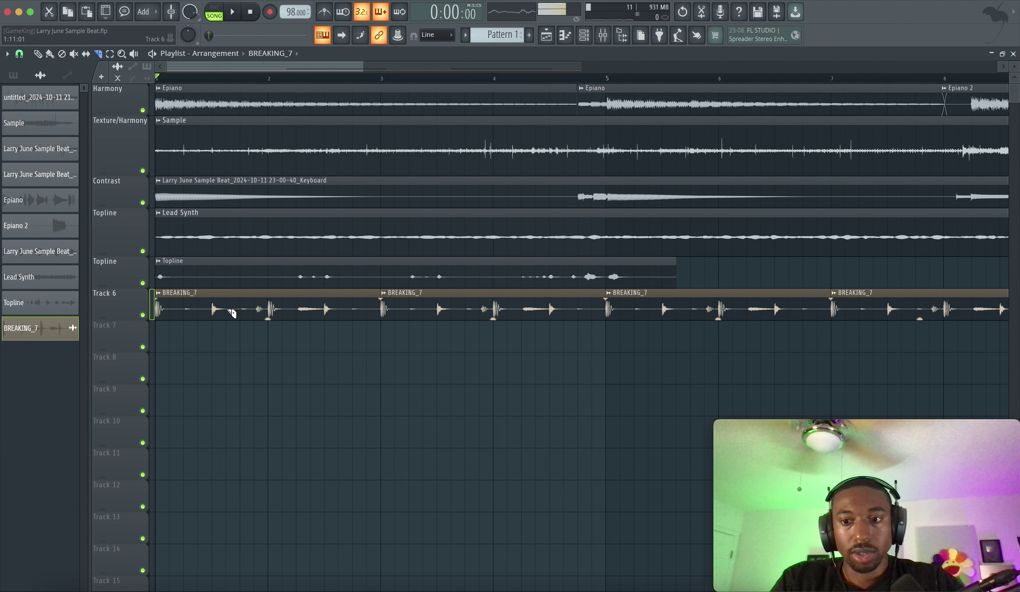
{"action": "key", "text": "space"}
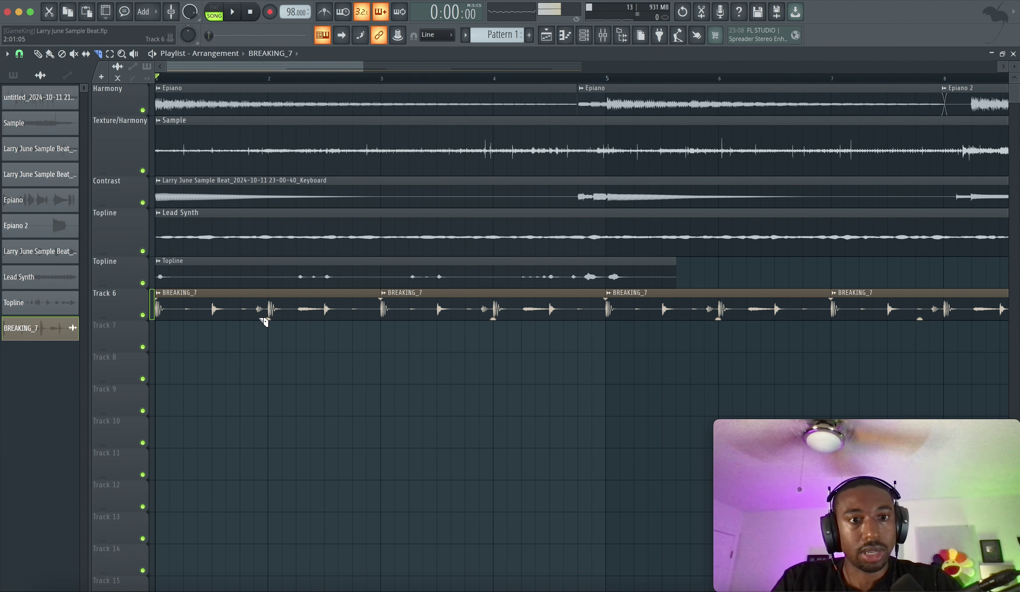
Slice the first BREAKING_7 clip on Track 6 at beat 4 of bar 2 and slip the slice's audio to start on a hit.
{"action": "key", "text": "space"}
{"action": "left_click", "coordinate": [350, 310]}
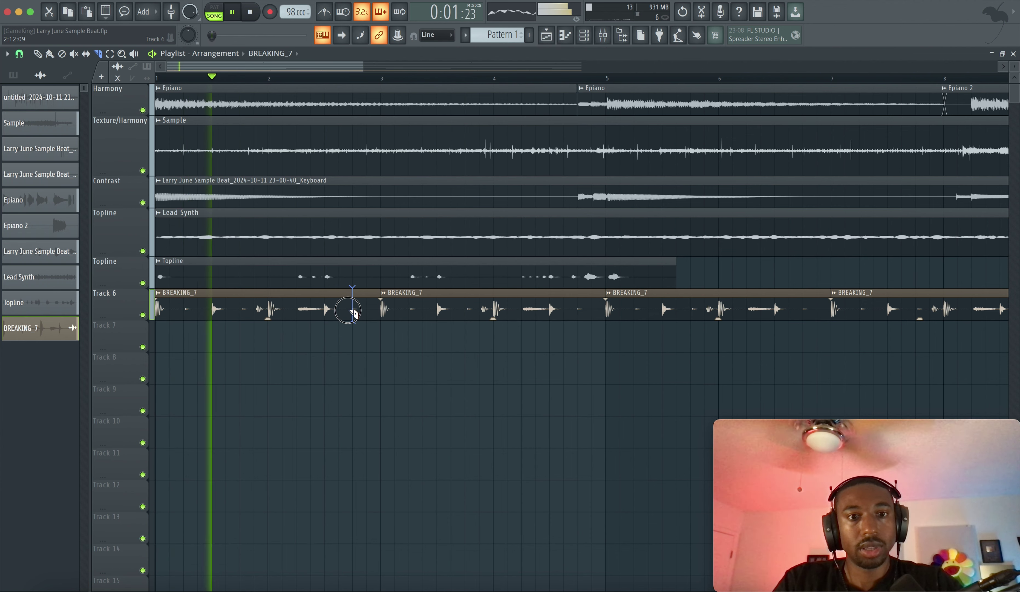
{"action": "key", "text": "space"}
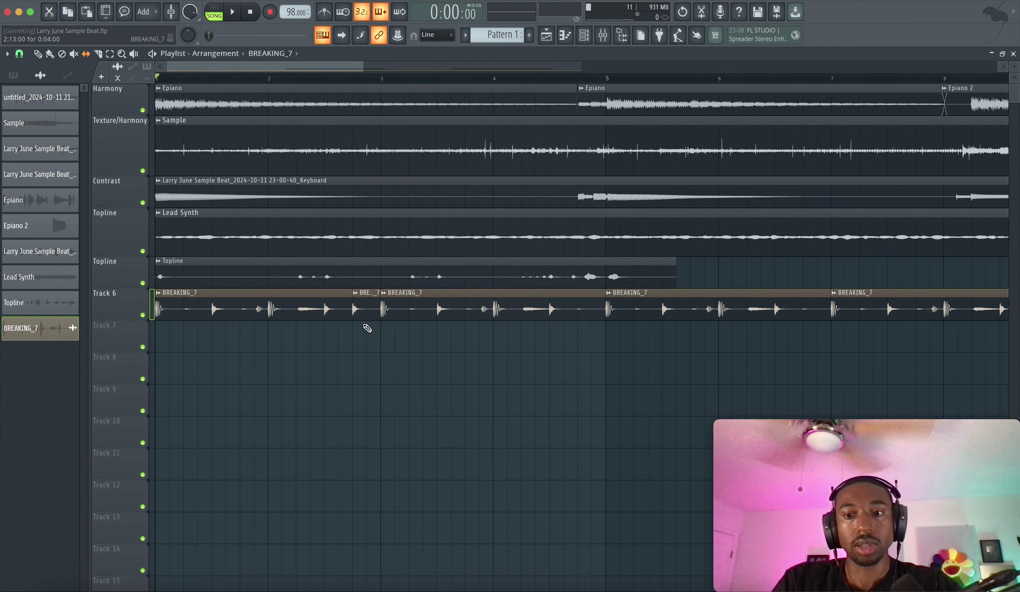
Play back the edited break from bar 1 with the Mic track muted in the mixer.
{"action": "key", "text": "space"}
{"action": "left_click", "coordinate": [603, 35]}
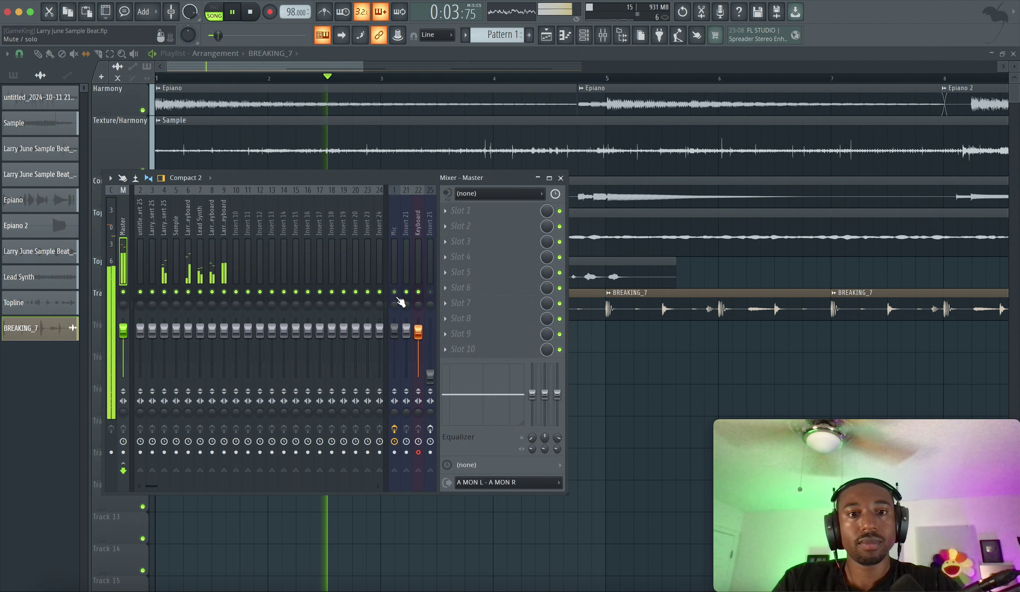
{"action": "left_click", "coordinate": [561, 178]}
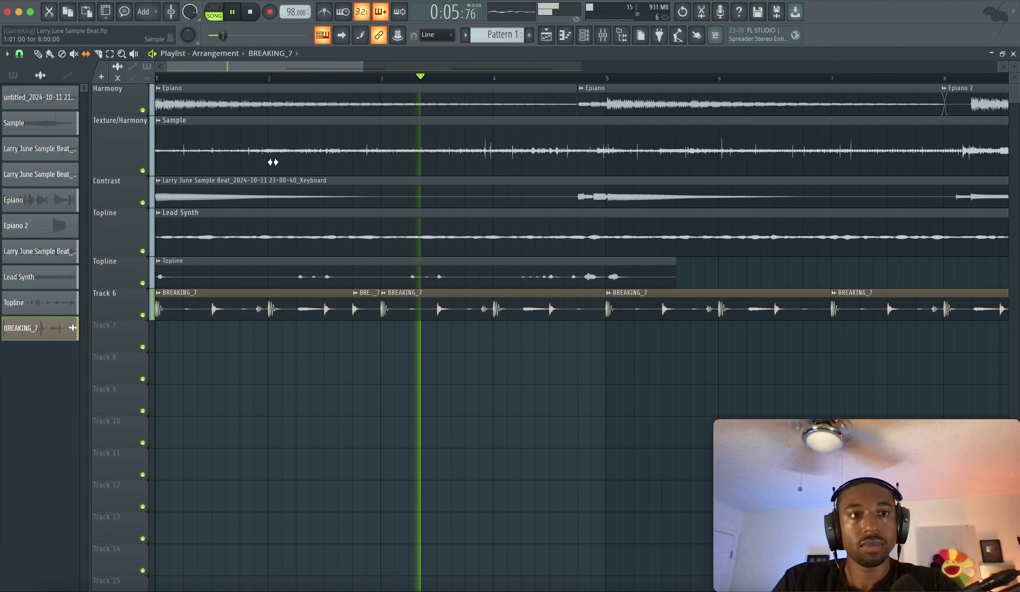
Slice the BREAKING_7 clip at beats 3 and 4 of bar 4, slip the slices' audio into a fill, and replay it.
{"action": "left_click", "coordinate": [99, 54]}
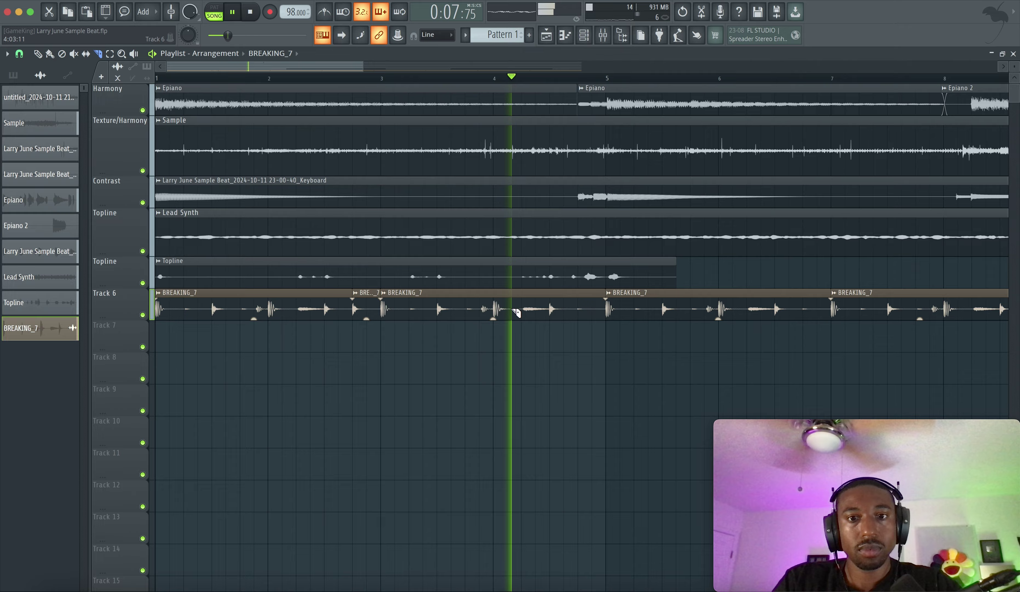
{"action": "scroll", "coordinate": [505, 309], "scroll_direction": "right", "scroll_amount": 1}
{"action": "left_click", "coordinate": [494, 309]}
{"action": "left_click", "coordinate": [522, 310]}
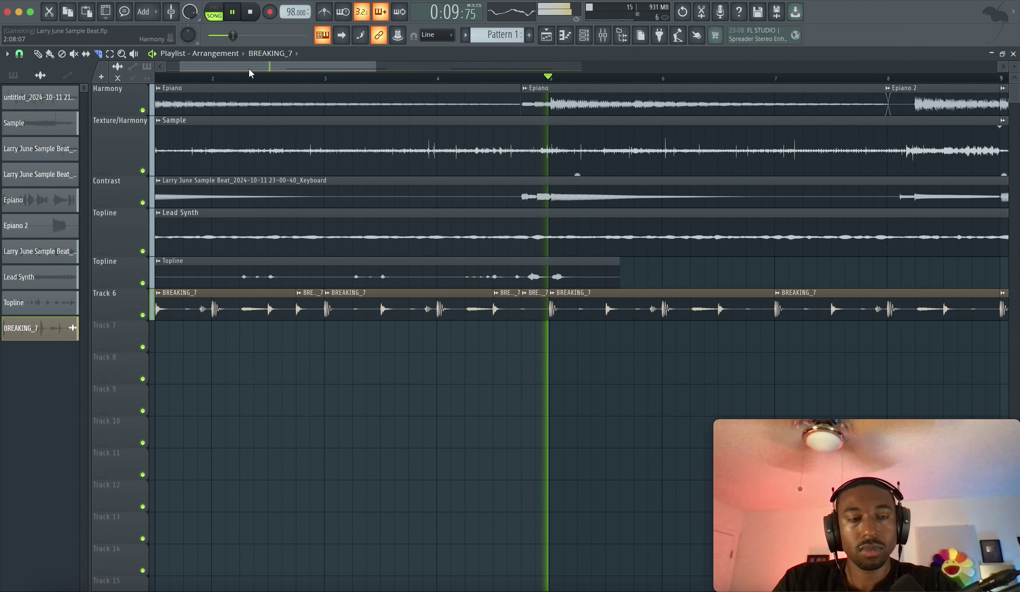
{"action": "left_click", "coordinate": [86, 54]}
{"action": "left_click_drag", "start_coordinate": [503, 310], "coordinate": [561, 312]}
{"action": "left_click", "coordinate": [408, 78]}
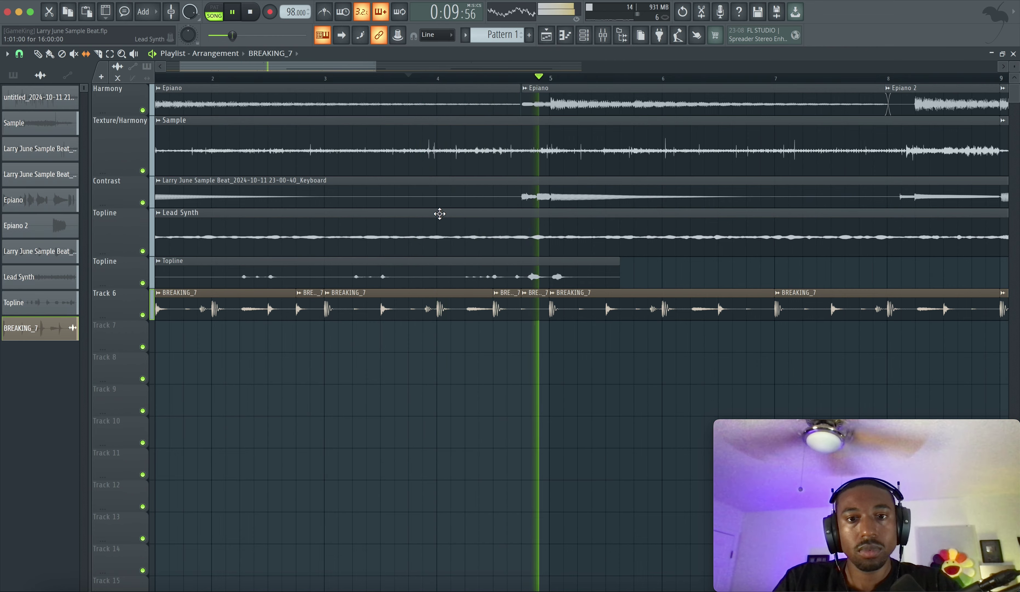
Slice the BREAKING_7 clip at beat 4 of bar 6, slip the slice's audio for an extra hit before bar 7, and replay it.
{"action": "scroll", "coordinate": [496, 224], "scroll_direction": "right", "scroll_amount": 6}
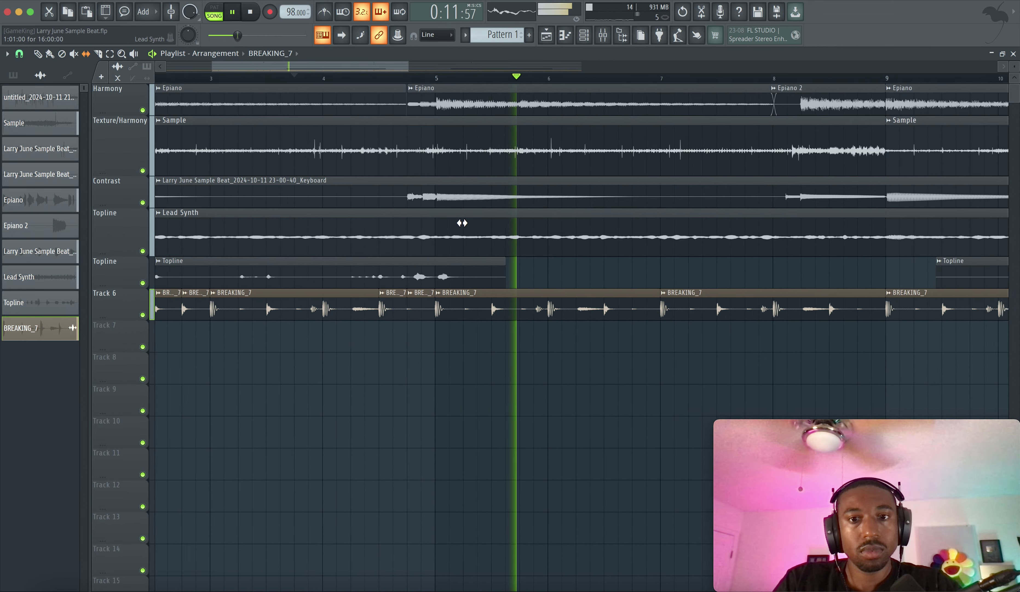
{"action": "scroll", "coordinate": [462, 223], "scroll_direction": "right", "scroll_amount": 2}
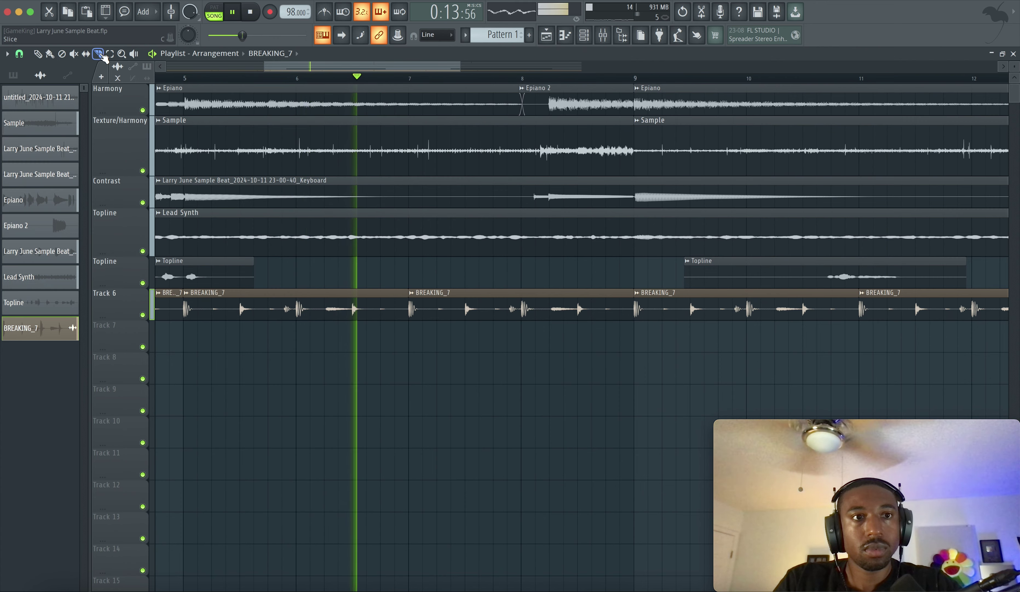
{"action": "left_click", "coordinate": [382, 294]}
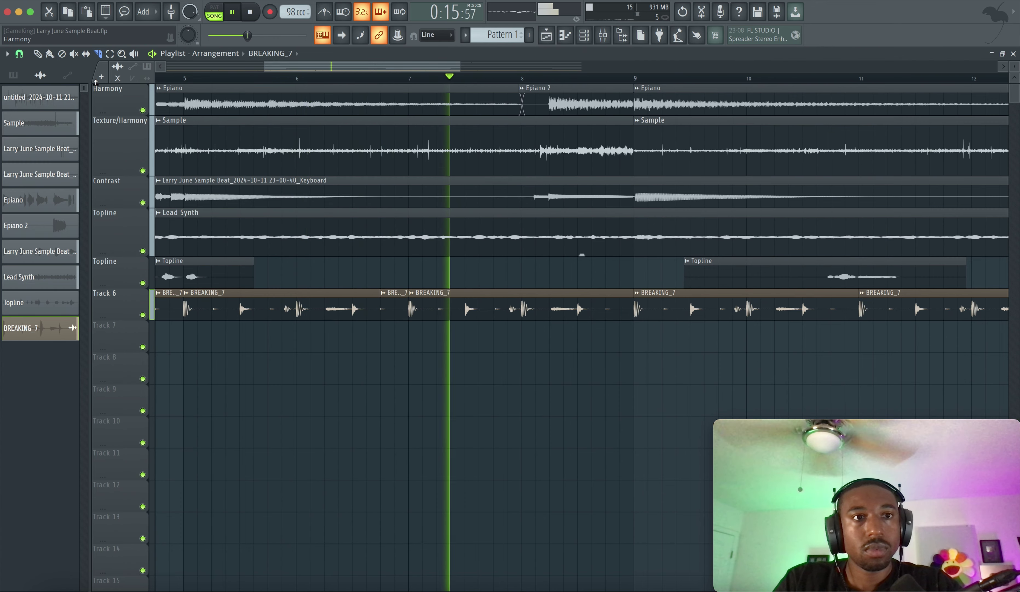
{"action": "left_click", "coordinate": [86, 54]}
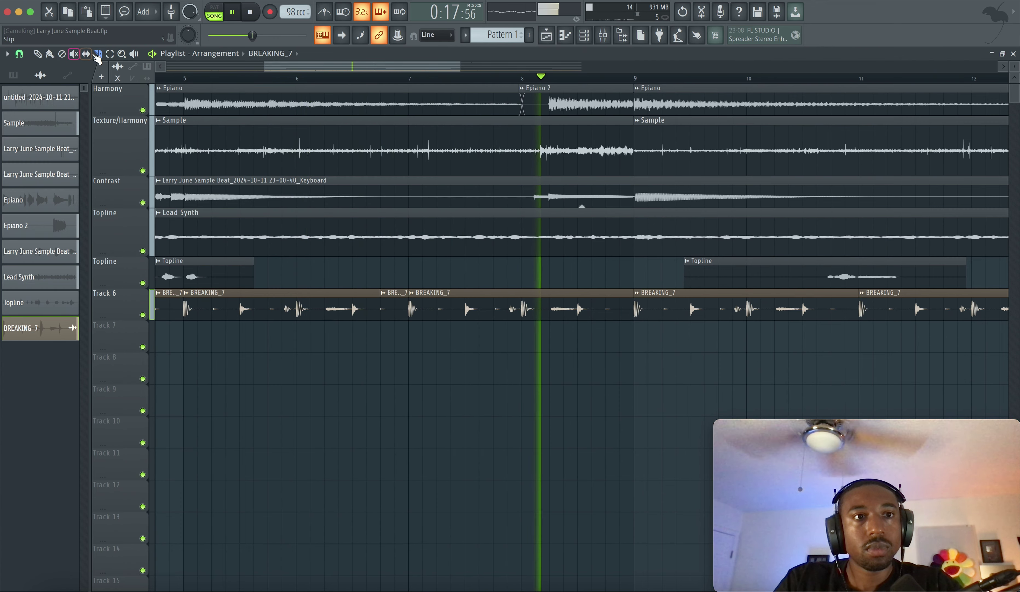
{"action": "left_click_drag", "start_coordinate": [388, 292], "coordinate": [439, 308]}
{"action": "left_click", "coordinate": [308, 85]}
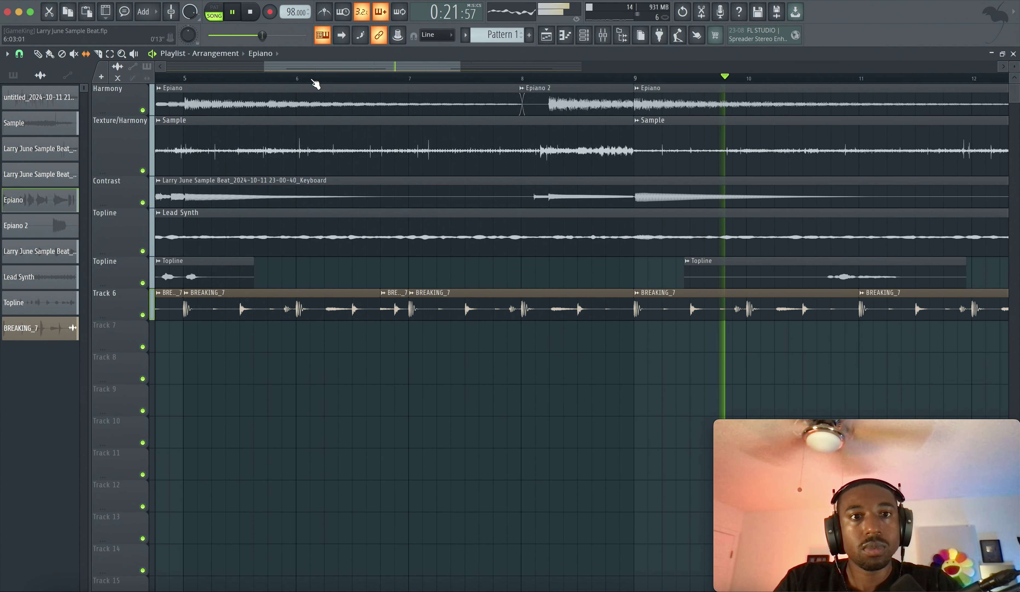
{"action": "left_click", "coordinate": [312, 78]}
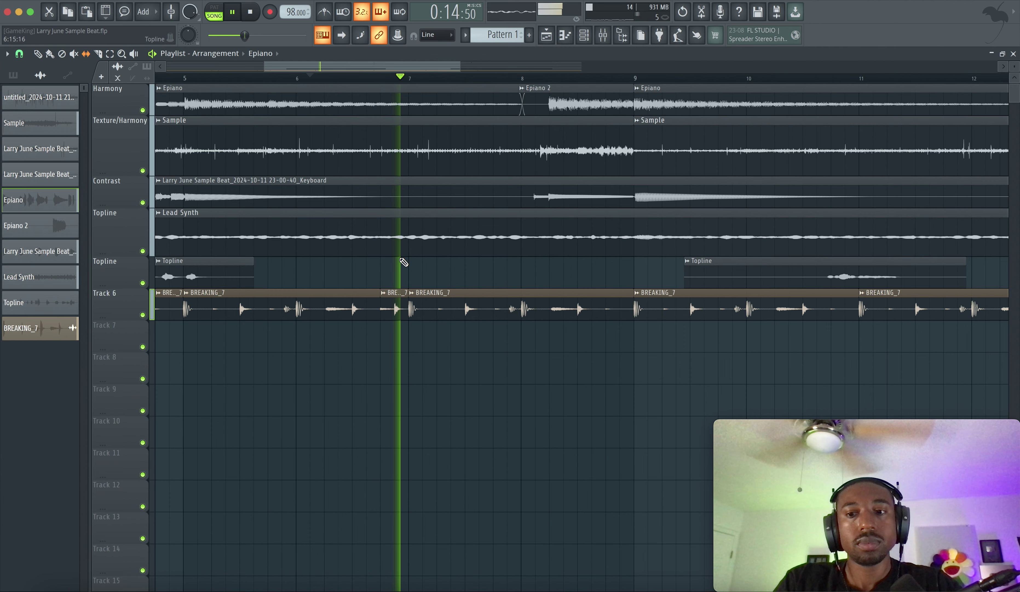
{"action": "left_click", "coordinate": [392, 308]}
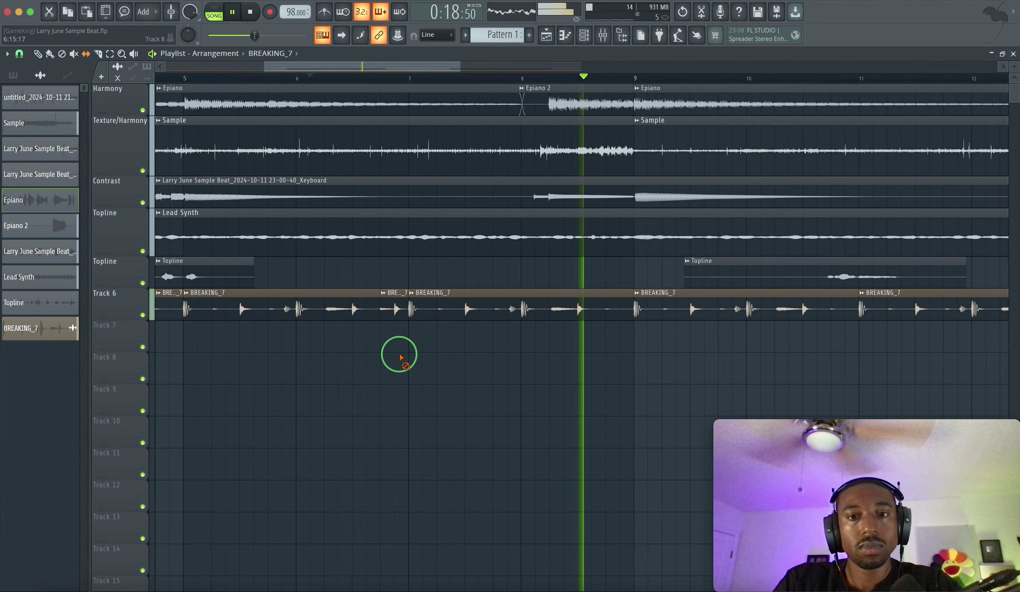
Slice the BREAKING_7 clip half a beat before bar 9 and delete the Topline clip that starts in bar 9.
{"action": "left_click", "coordinate": [98, 53]}
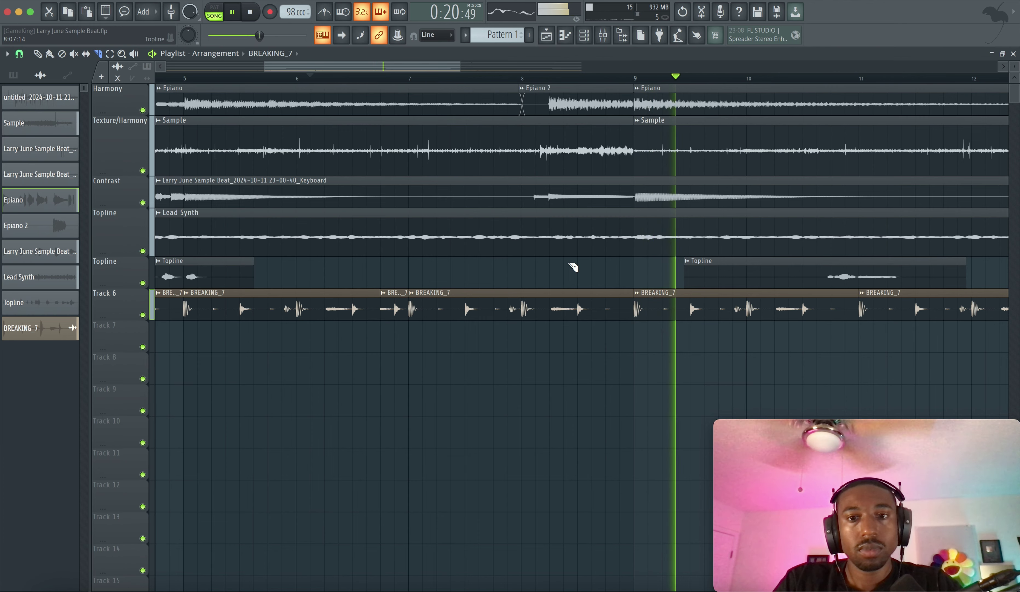
{"action": "left_click_drag", "start_coordinate": [624, 311], "coordinate": [624, 320]}
{"action": "left_click", "coordinate": [86, 54]}
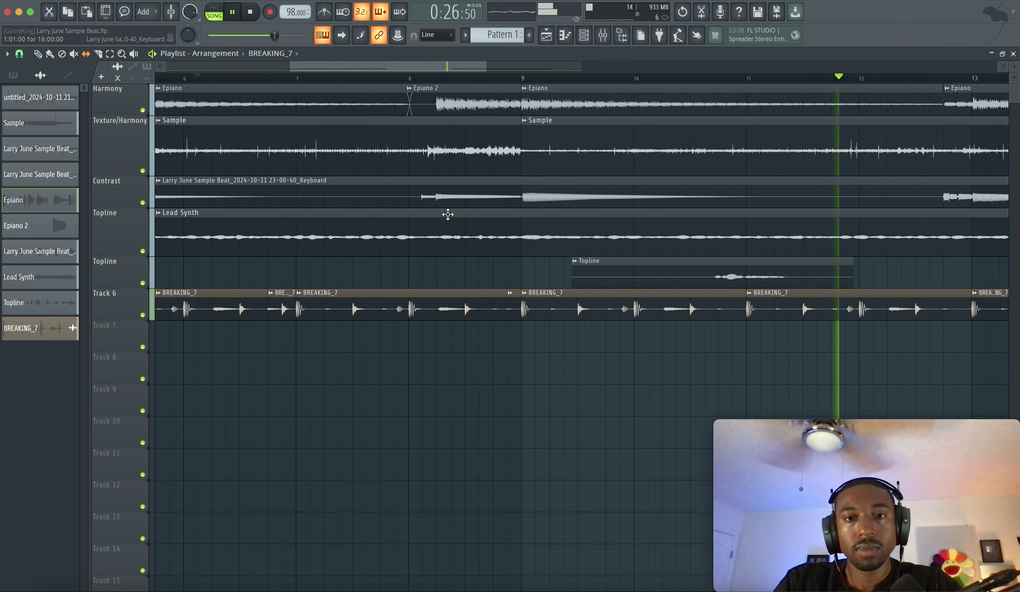
{"action": "left_click", "coordinate": [624, 286]}
{"action": "key", "text": "Delete"}
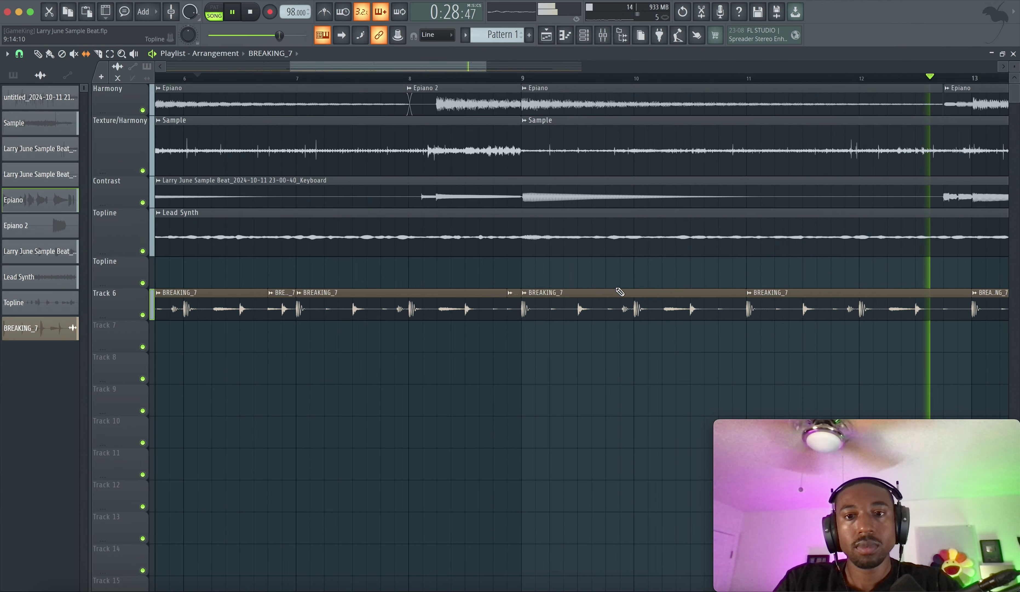
Slice the BREAKING_7 clip at beat 3 of bar 10, slip the slice's audio to start on a different hit, and replay from bar 9.
{"action": "scroll", "coordinate": [620, 292], "scroll_direction": "down", "scroll_amount": 1}
{"action": "scroll", "coordinate": [551, 283], "scroll_direction": "right", "scroll_amount": 5}
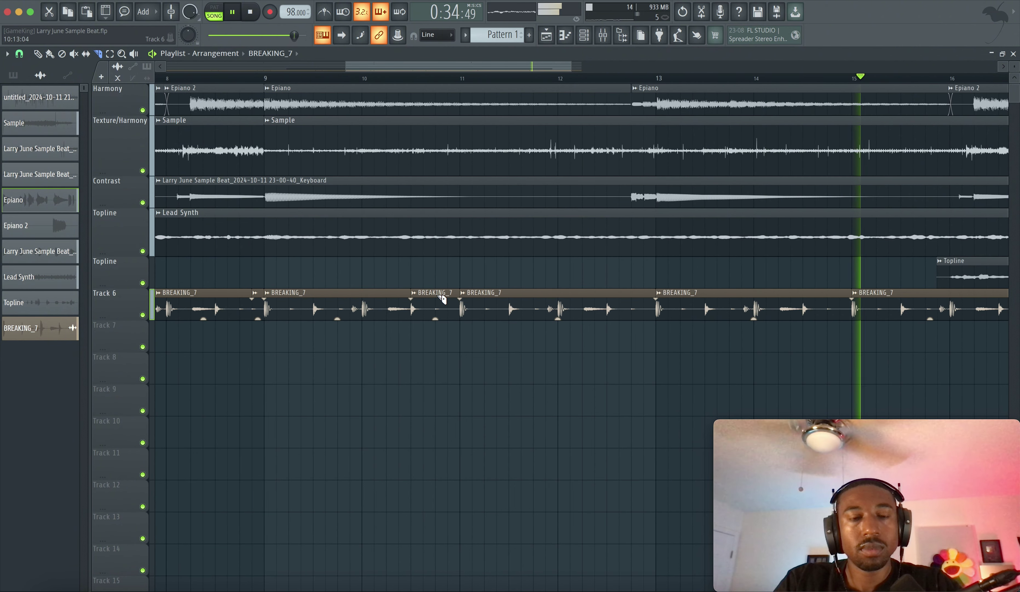
{"action": "left_click", "coordinate": [86, 53]}
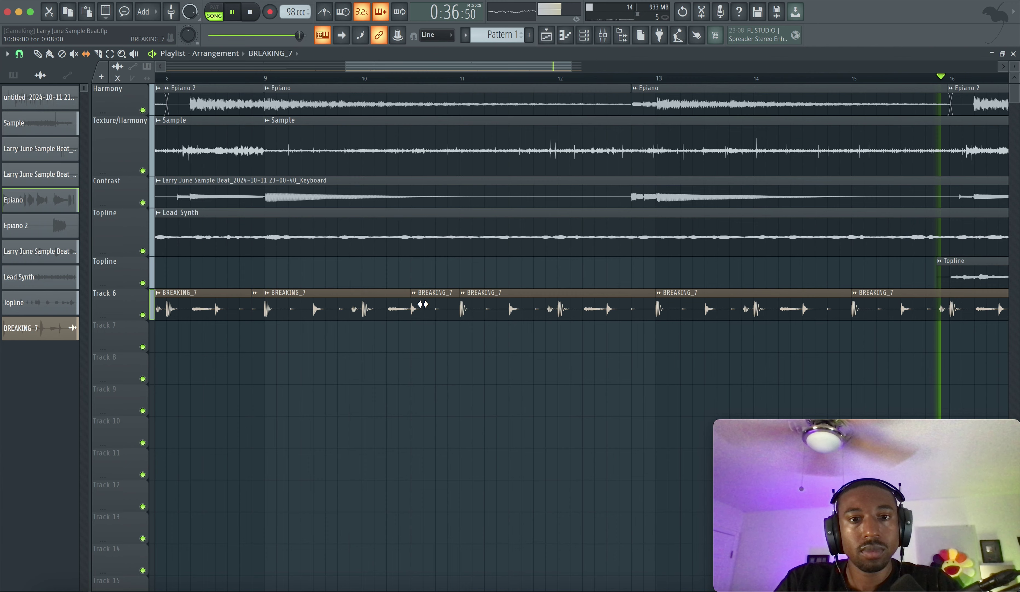
{"action": "left_click_drag", "start_coordinate": [471, 312], "coordinate": [484, 312]}
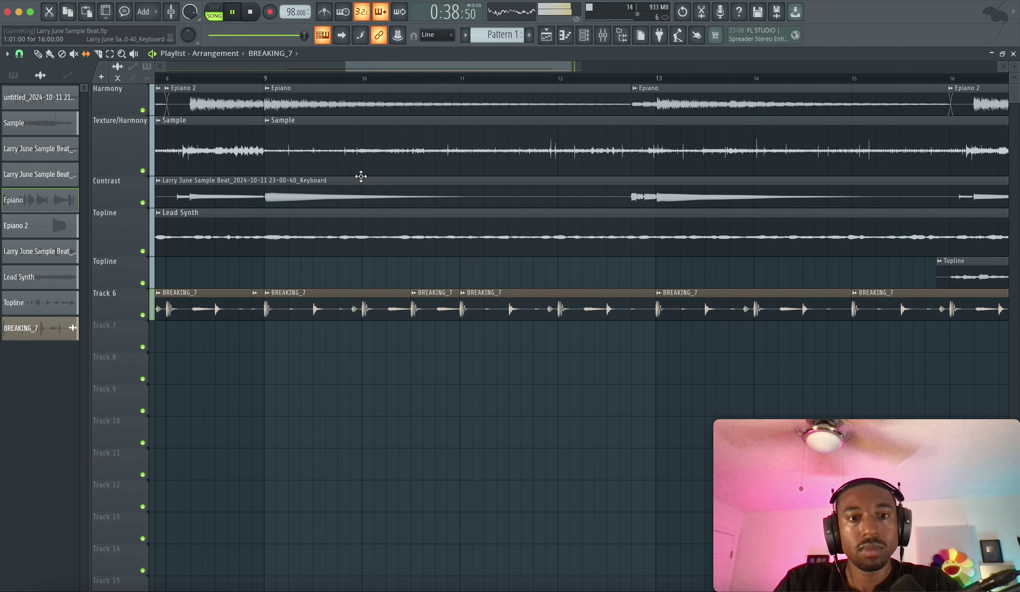
{"action": "left_click", "coordinate": [292, 78]}
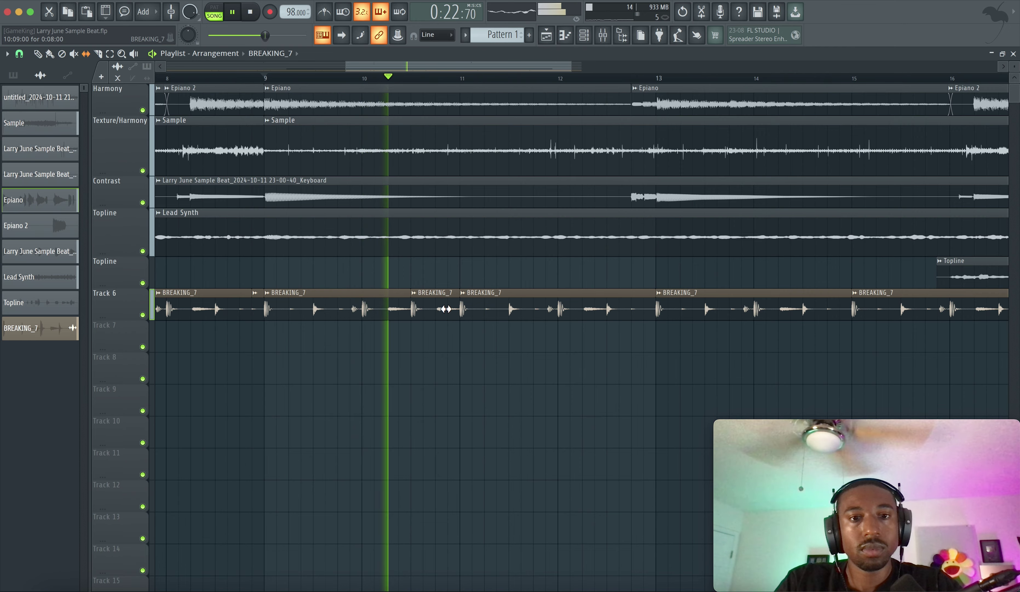
Slice the BREAKING_7 clip at beats 3 and 4 of bar 14 and slip the audio inside the slices.
{"action": "scroll", "coordinate": [524, 308], "scroll_direction": "right", "scroll_amount": 4}
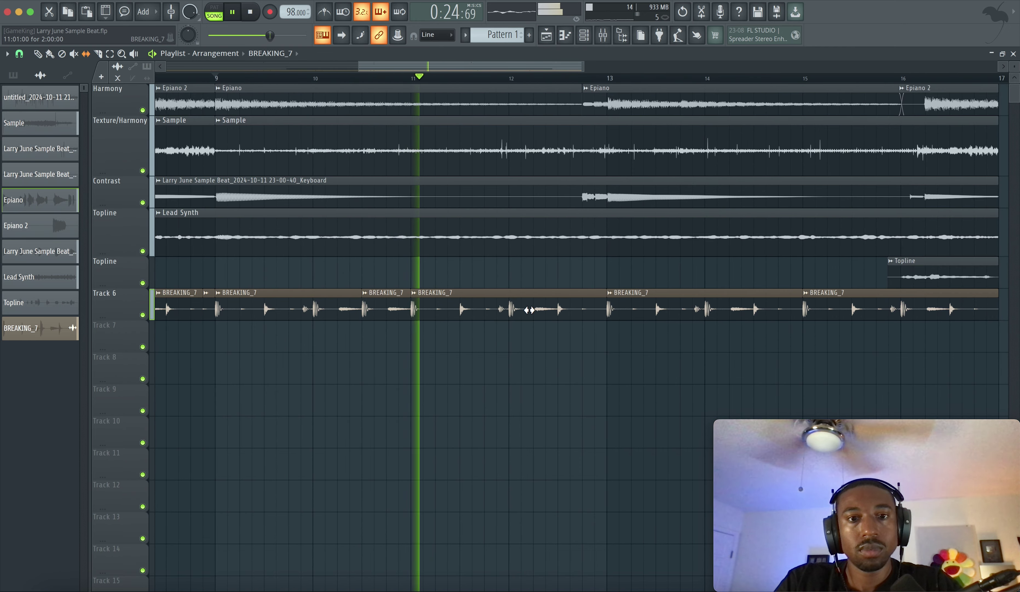
{"action": "scroll", "coordinate": [513, 305], "scroll_direction": "down", "scroll_amount": 2}
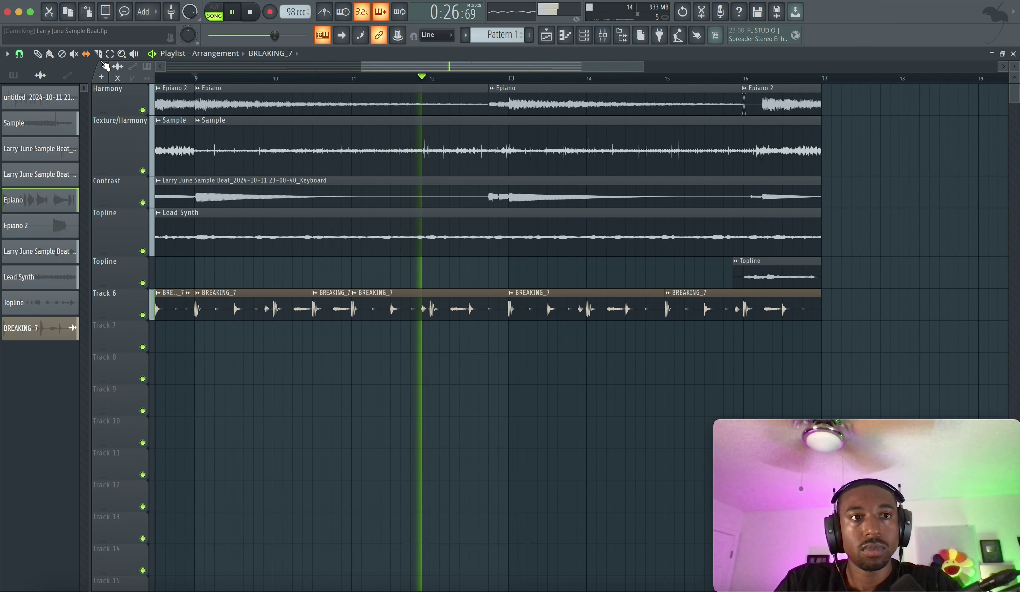
{"action": "scroll", "coordinate": [483, 298], "scroll_direction": "down", "scroll_amount": 1}
{"action": "scroll", "coordinate": [483, 299], "scroll_direction": "right", "scroll_amount": 3}
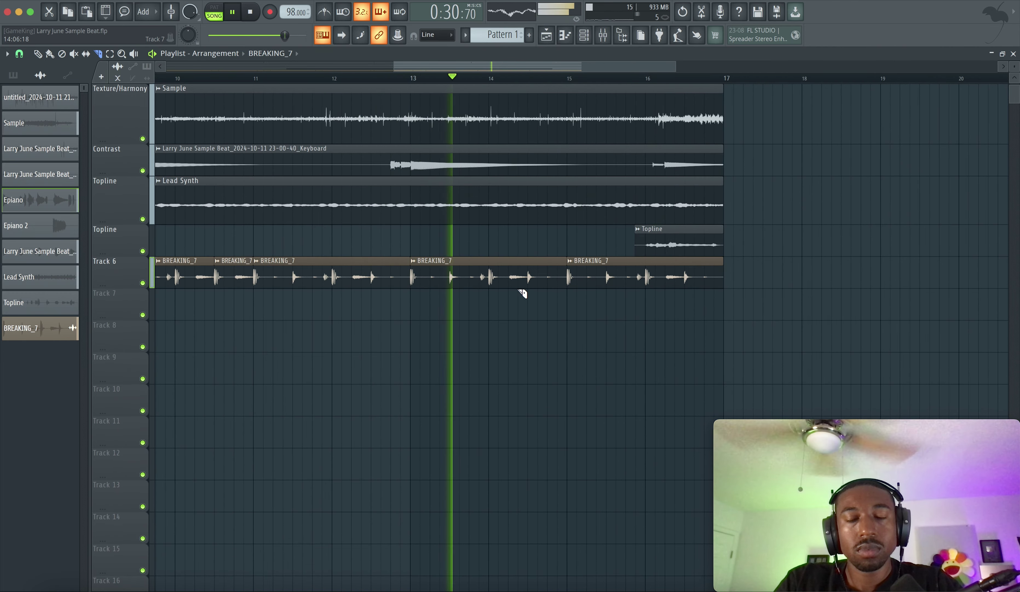
{"action": "left_click", "coordinate": [529, 270]}
{"action": "left_click", "coordinate": [547, 275]}
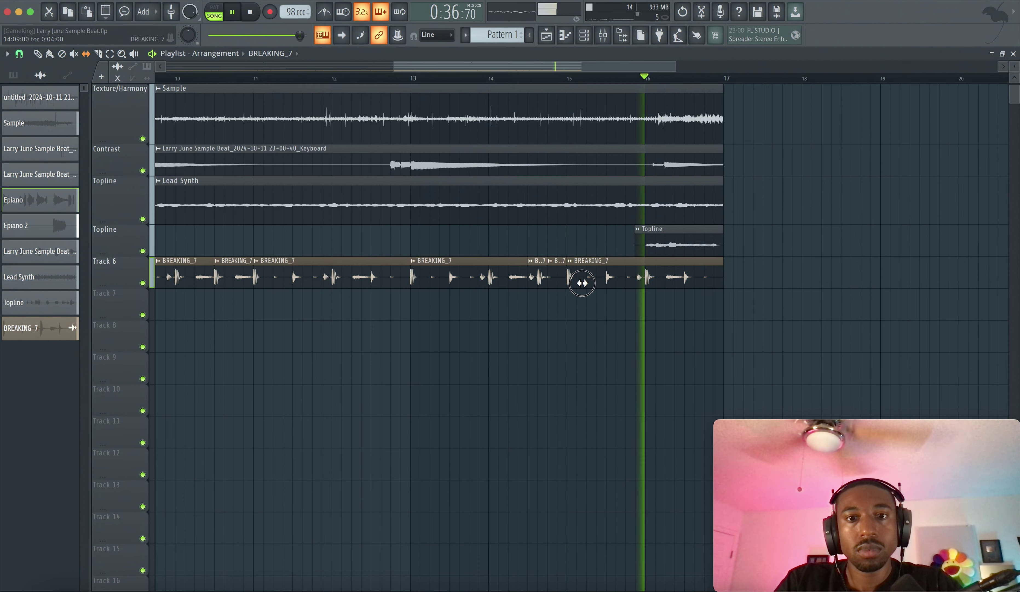
Slip the audio of the slice at beat 3 of bar 14 so its hit falls on the slice start, and replay from bar 13.
{"action": "left_click", "coordinate": [480, 78]}
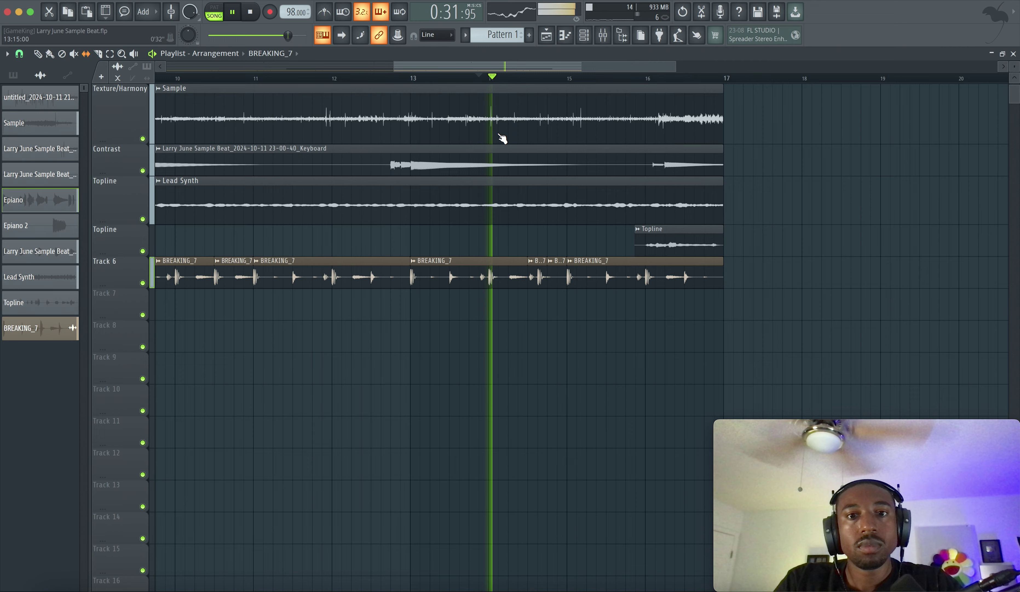
{"action": "key", "text": "space"}
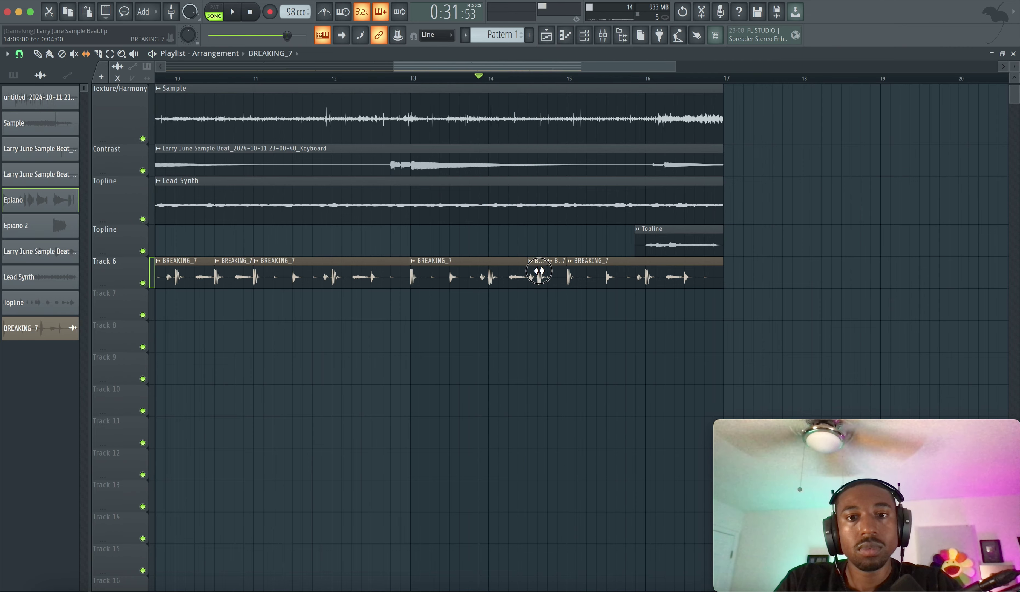
{"action": "key", "text": "space"}
{"action": "left_click_drag", "start_coordinate": [540, 274], "coordinate": [532, 271]}
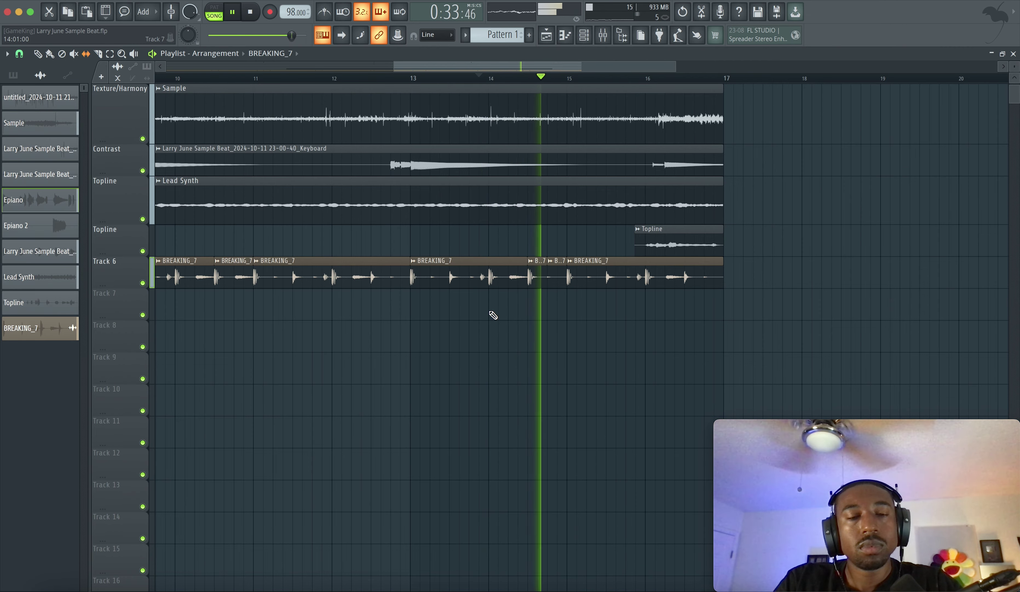
{"action": "scroll", "coordinate": [447, 79], "scroll_direction": "right", "scroll_amount": 1}
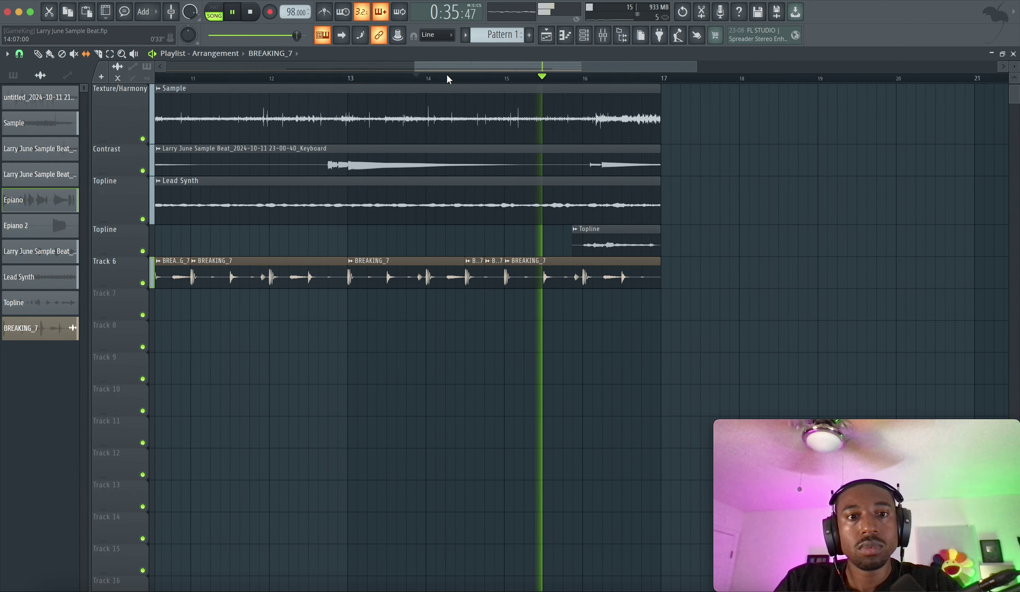
{"action": "left_click", "coordinate": [348, 78]}
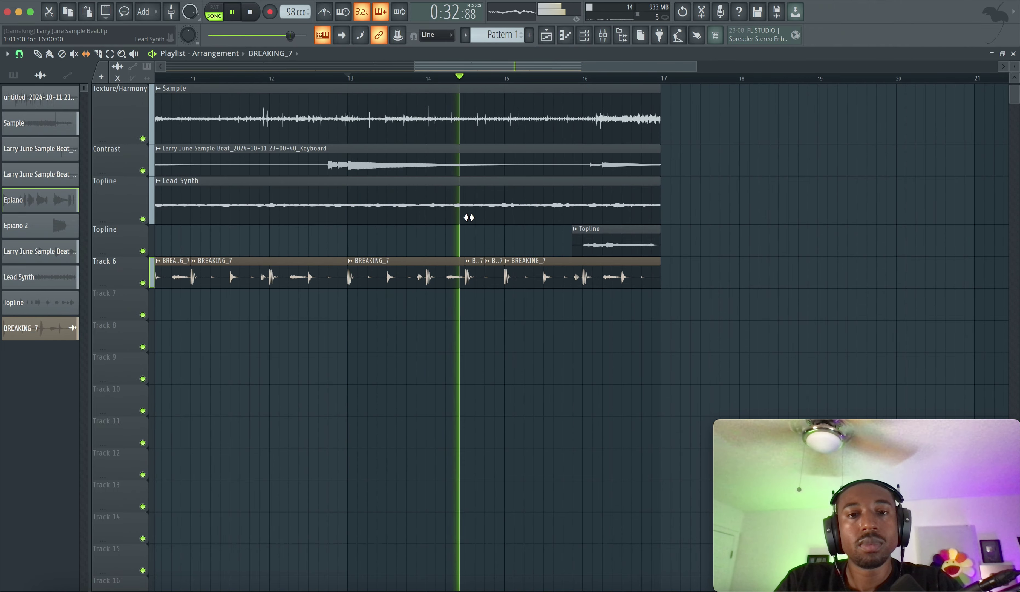
Slice the last BREAKING_7 clip at beat 4 of bar 16, slip its audio for an extra hit, and check the mixer during playback.
{"action": "scroll", "coordinate": [505, 241], "scroll_direction": "right", "scroll_amount": 2}
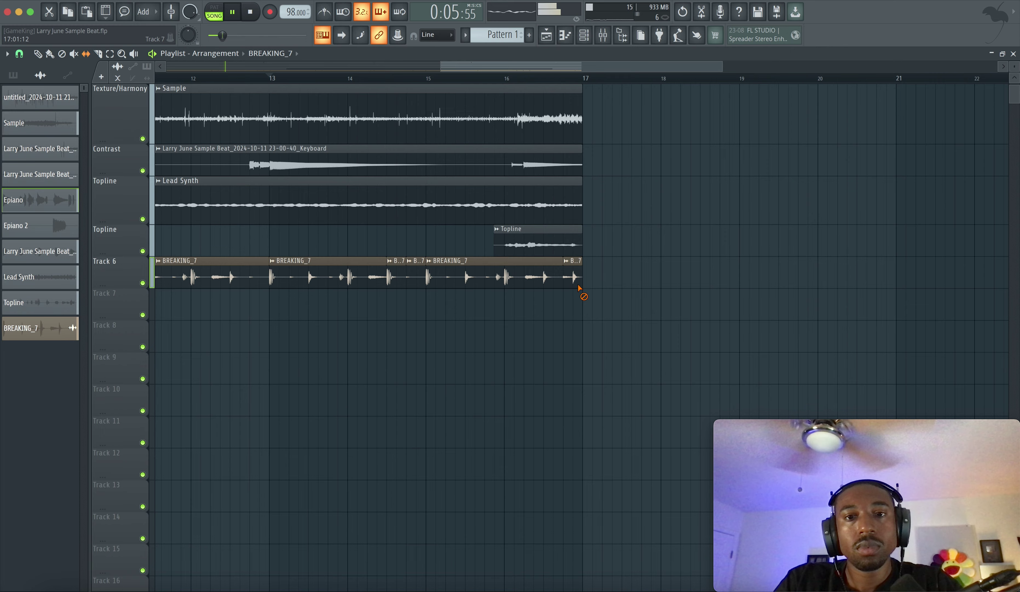
{"action": "left_click", "coordinate": [603, 36]}
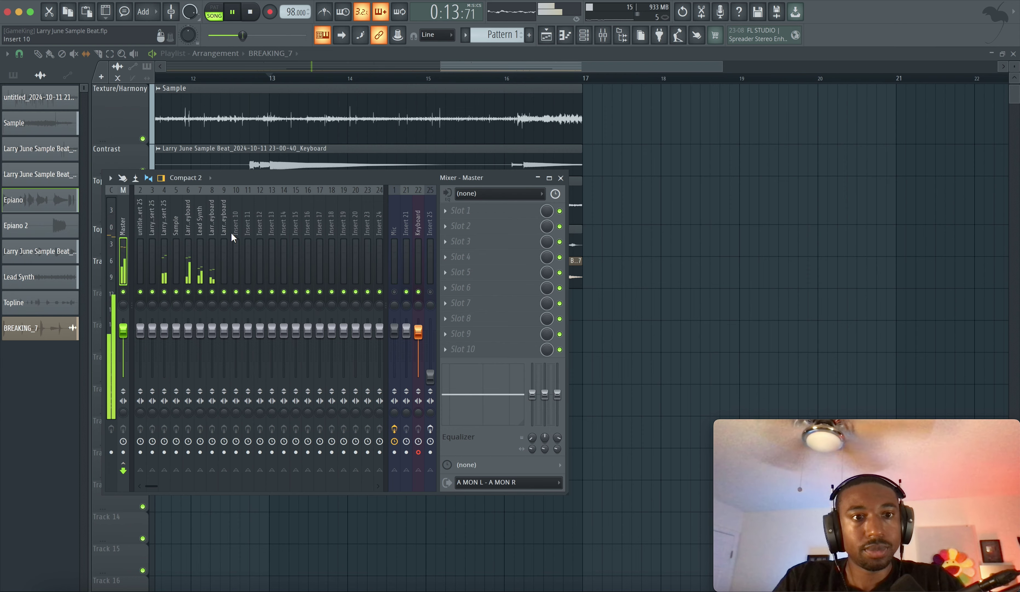
{"action": "left_click", "coordinate": [708, 232]}
{"action": "scroll", "coordinate": [469, 170], "scroll_direction": "left", "scroll_amount": 5}
{"action": "scroll", "coordinate": [470, 171], "scroll_direction": "up", "scroll_amount": 1}
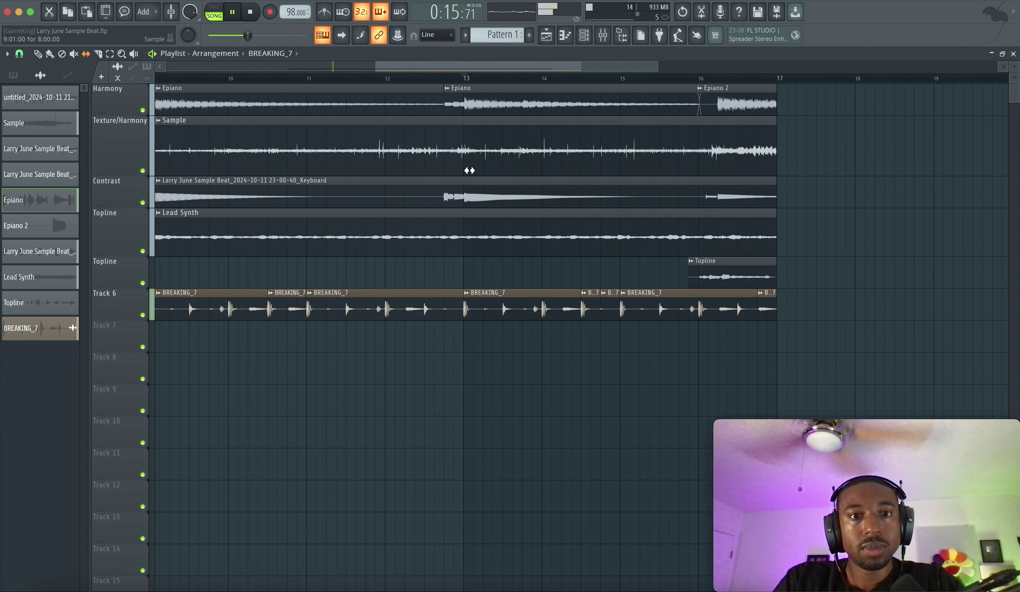
Check the Mic track in the mixer and play back the arrangement from bar 13.
{"action": "left_click", "coordinate": [603, 35]}
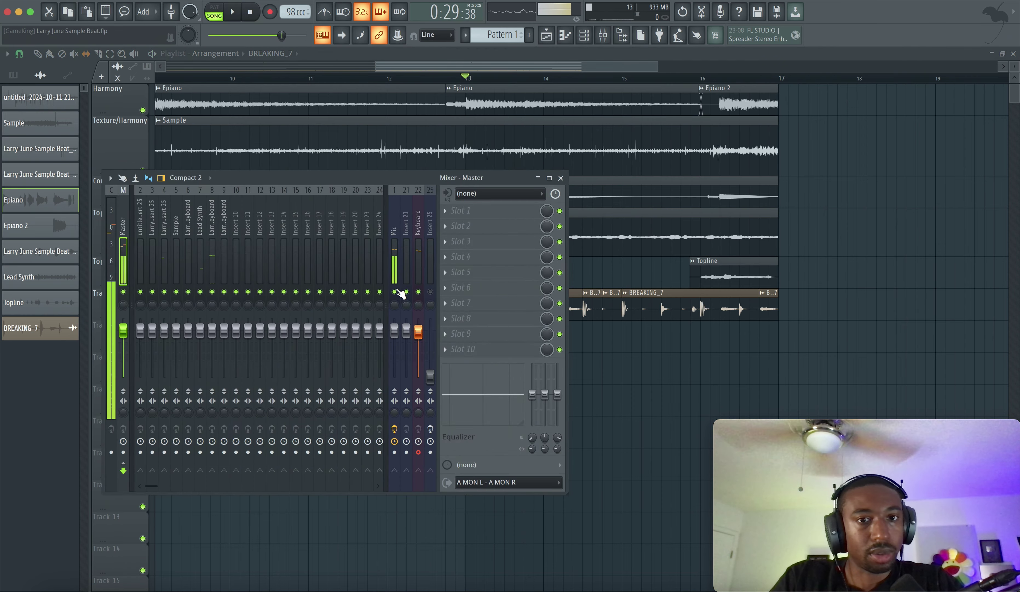
{"action": "key", "text": "space"}
{"action": "left_click", "coordinate": [631, 367]}
{"action": "scroll", "coordinate": [517, 171], "scroll_direction": "down", "scroll_amount": 5}
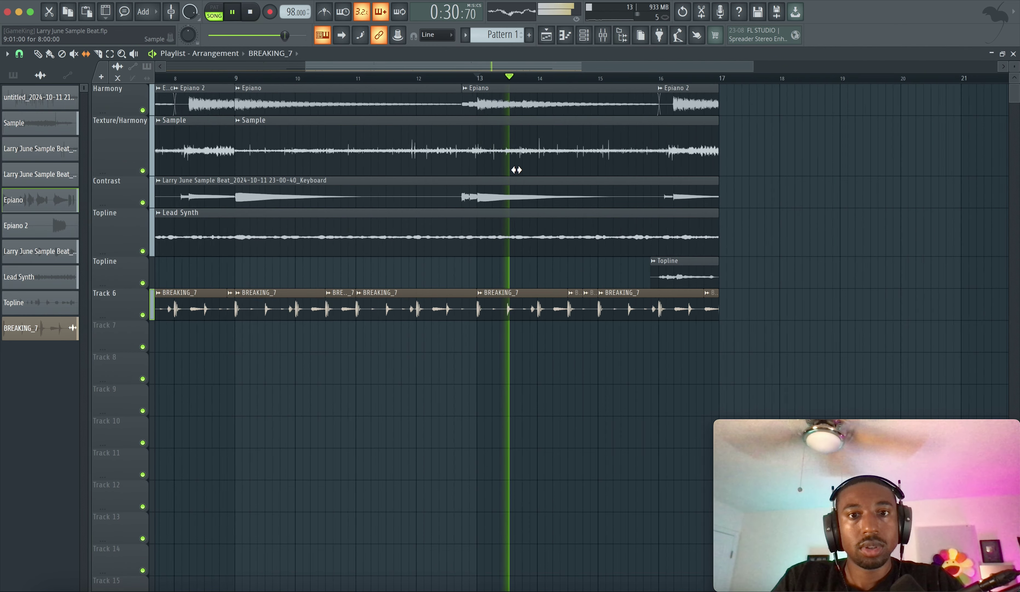
{"action": "scroll", "coordinate": [462, 152], "scroll_direction": "down", "scroll_amount": 3}
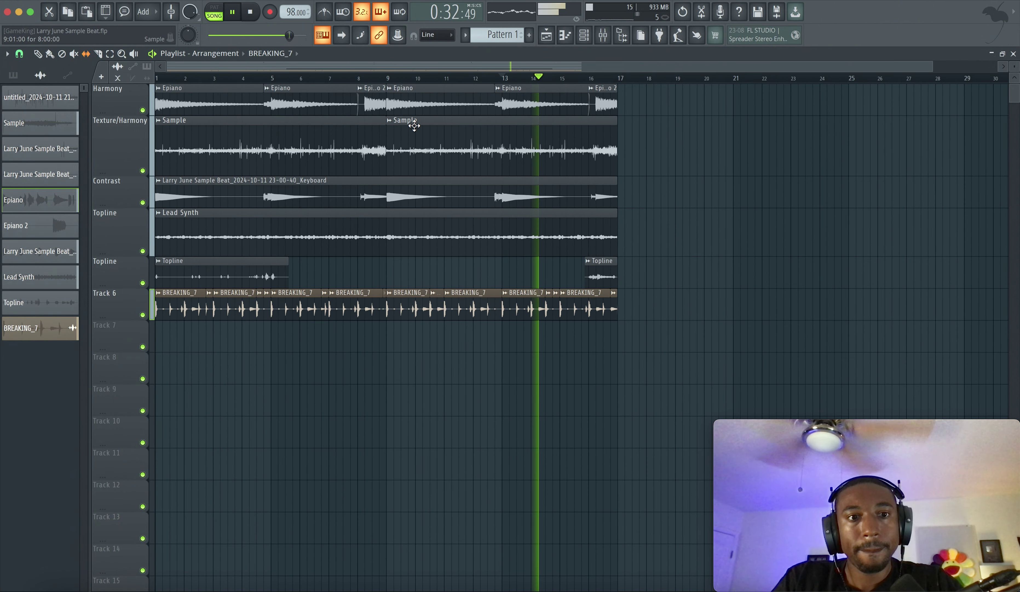
{"action": "left_click_drag", "start_coordinate": [649, 353], "coordinate": [134, 77]}
{"action": "left_click", "coordinate": [48, 102]}
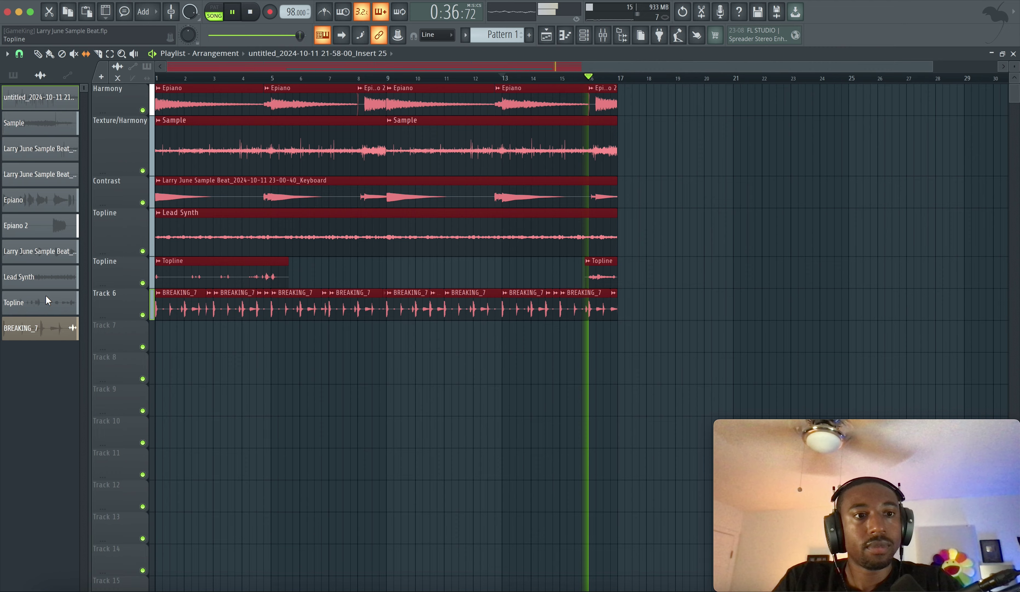
{"action": "left_click", "coordinate": [37, 332], "text": "shift"}
{"action": "right_click", "coordinate": [38, 332]}
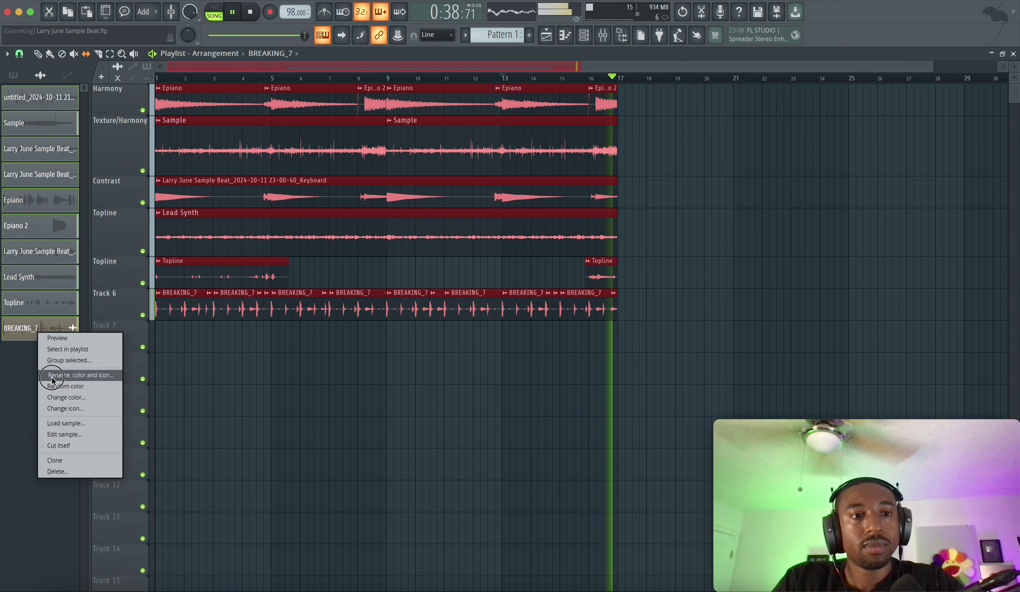
{"action": "left_click", "coordinate": [19, 370]}
{"action": "left_click", "coordinate": [199, 348]}
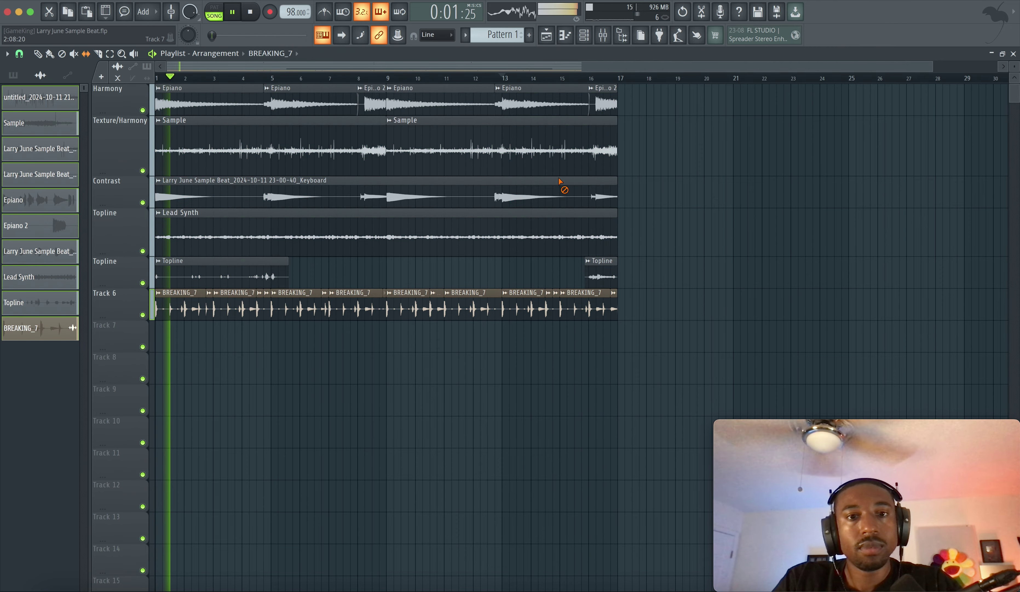
Check the Keyboard and Mic tracks in the mixer while the arrangement plays.
{"action": "key", "text": "F9"}
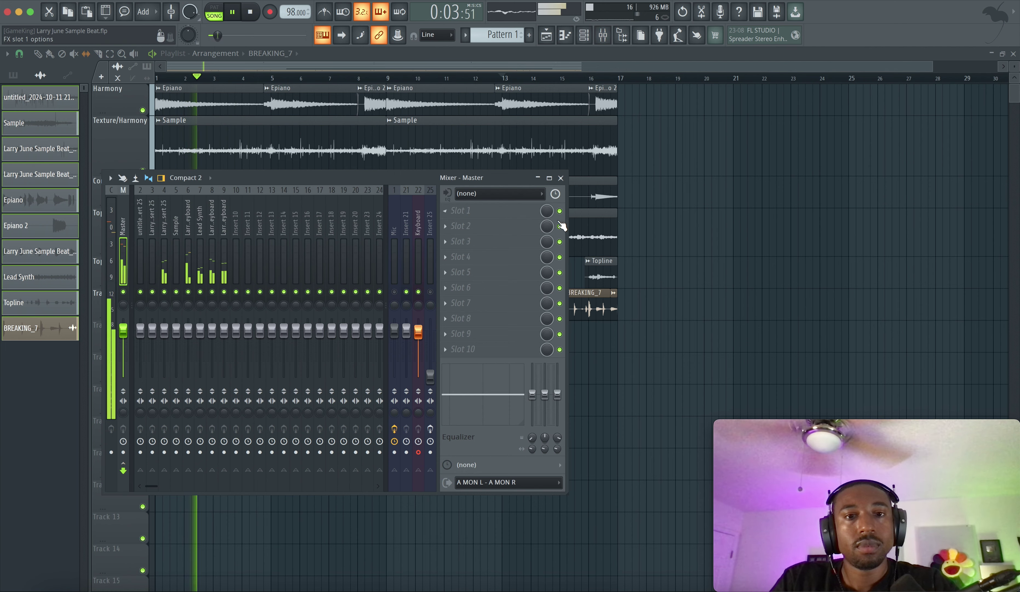
{"action": "key", "text": "F9"}
{"action": "key", "text": "F9"}
{"action": "left_click", "coordinate": [405, 256]}
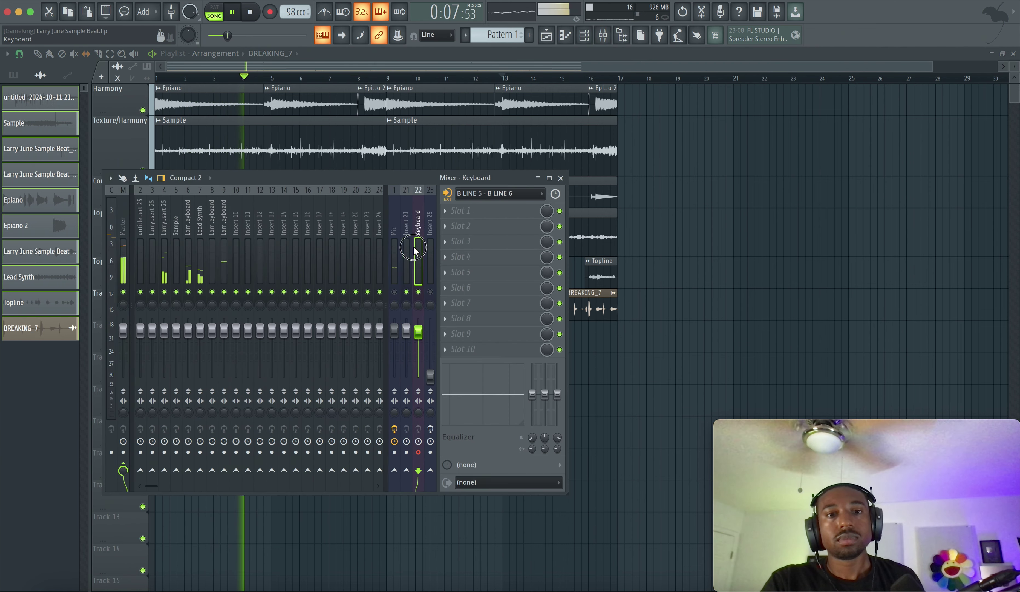
{"action": "key", "text": "F9"}
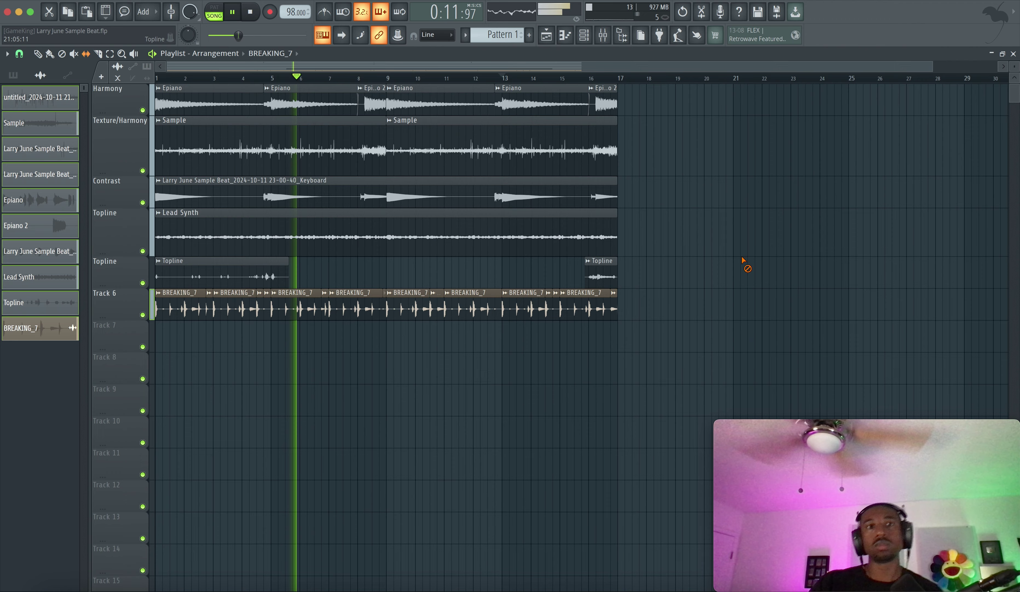
{"action": "left_click", "coordinate": [605, 37]}
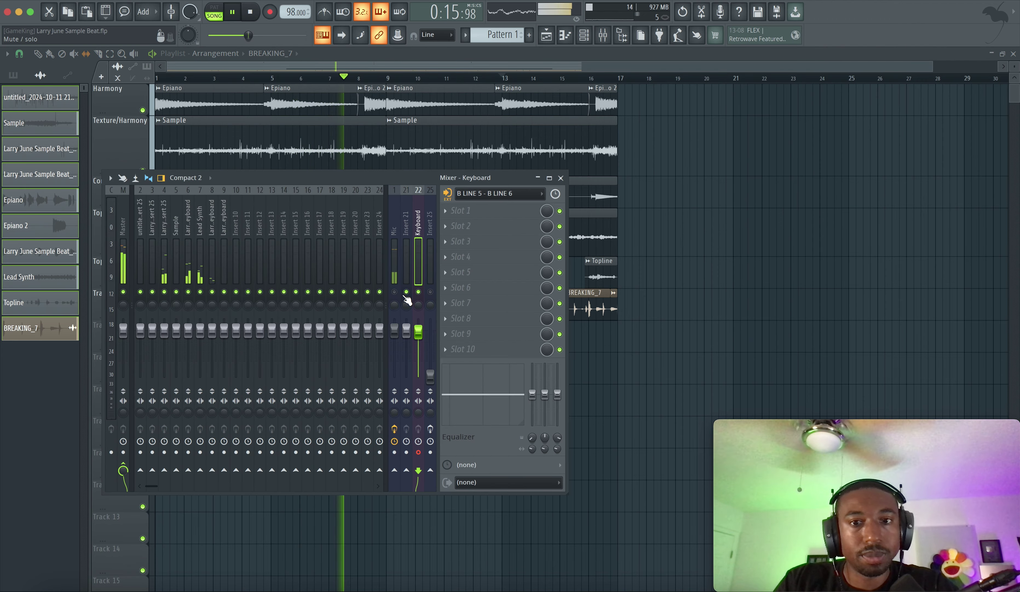
{"action": "left_click", "coordinate": [717, 296]}
Switch all audio clips in the project to Stretch mode and set the tempo to 105 BPM.
{"action": "left_click_drag", "start_coordinate": [289, 12], "coordinate": [289, 7]}
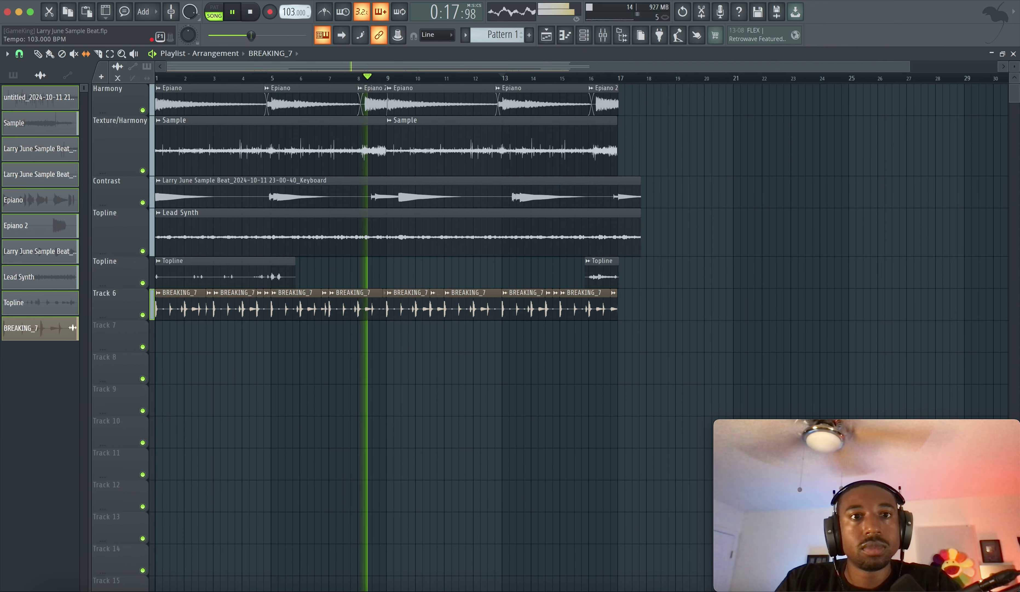
{"action": "key", "text": "super+z"}
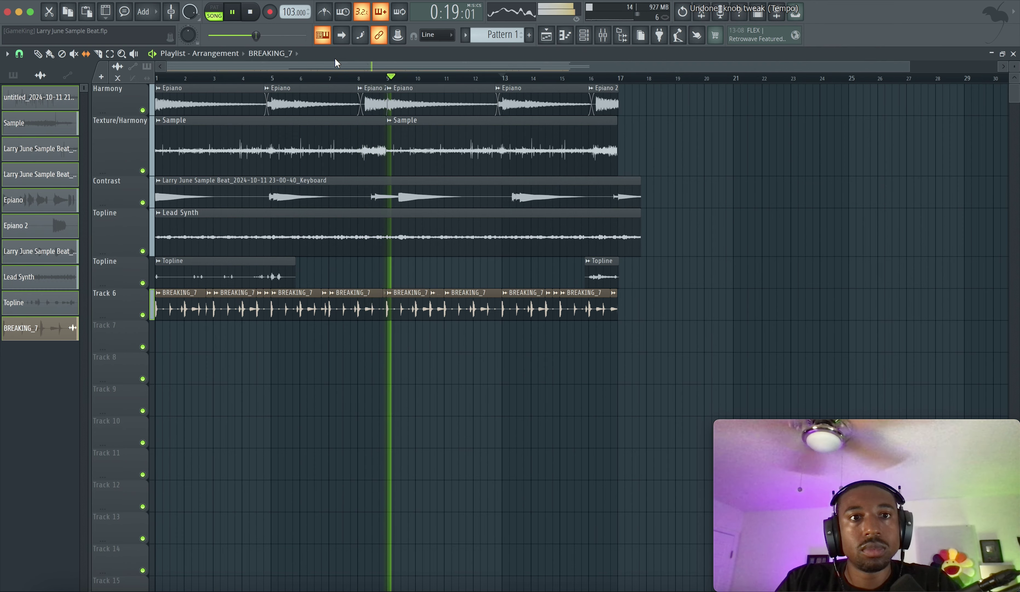
{"action": "left_click", "coordinate": [271, 3]}
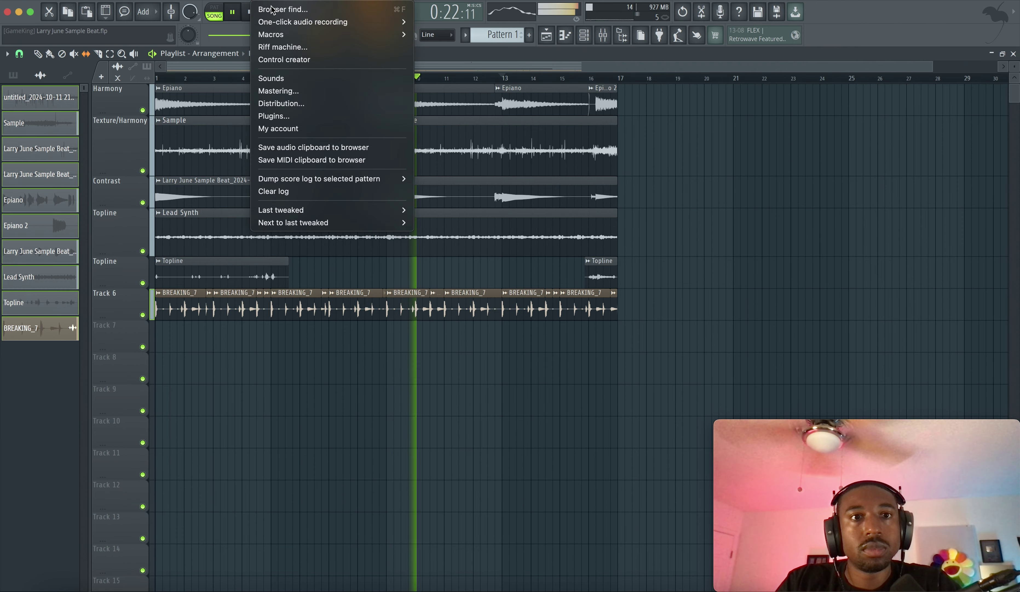
{"action": "mouse_move", "coordinate": [284, 35]}
{"action": "mouse_move", "coordinate": [546, 130]}
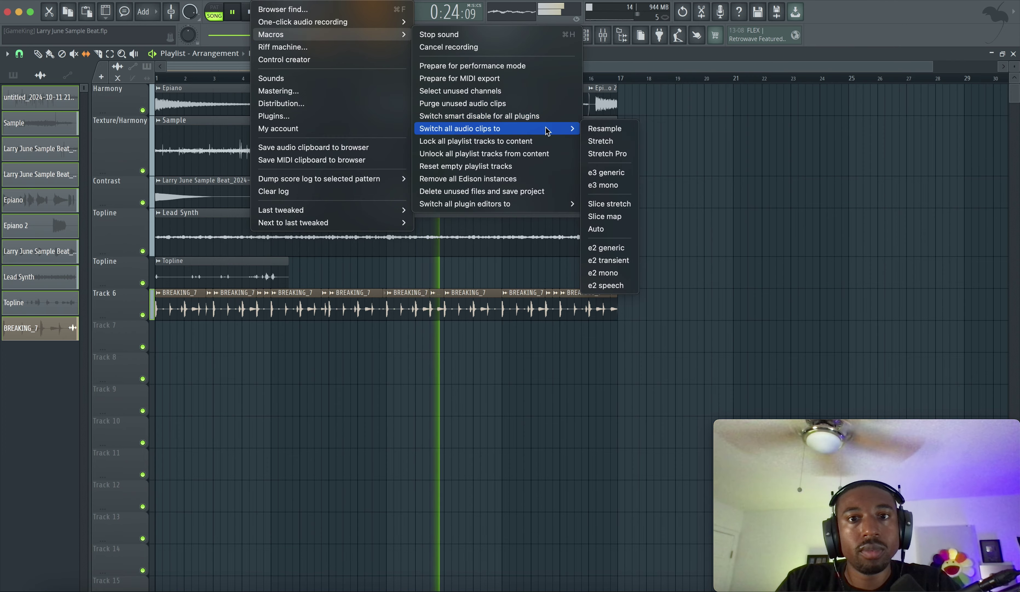
{"action": "left_click", "coordinate": [601, 141]}
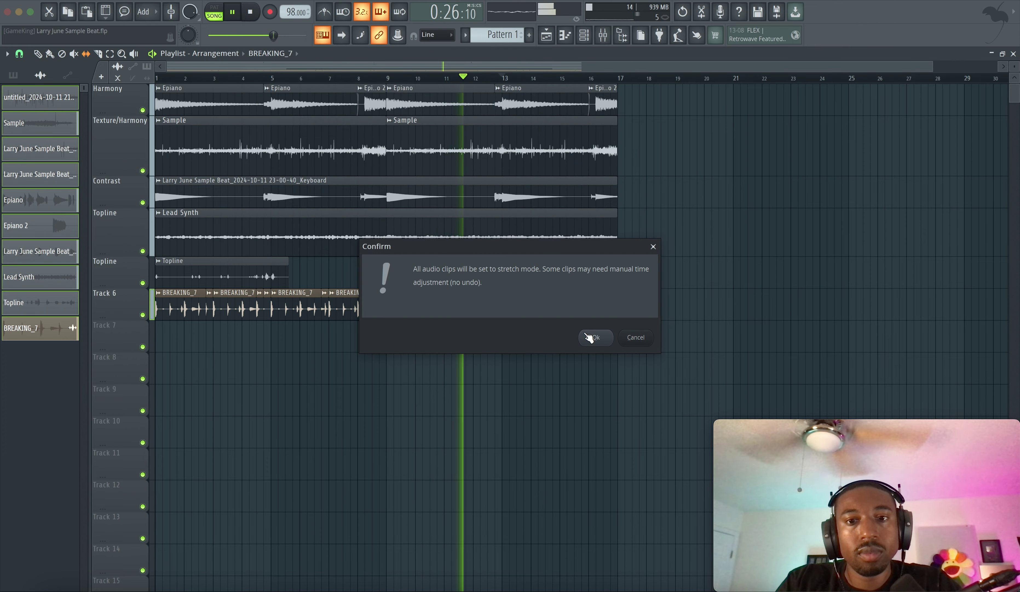
{"action": "left_click_drag", "start_coordinate": [292, 12], "coordinate": [292, 3]}
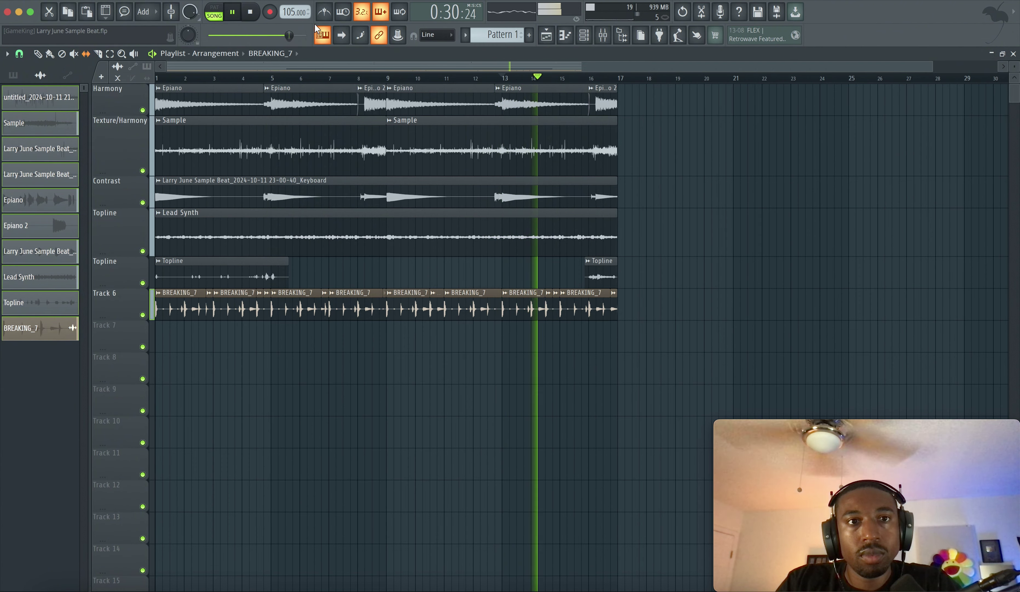
Play back the arrangement at 105 BPM and check the Mic track and track levels in the mixer.
{"action": "key", "text": "F9"}
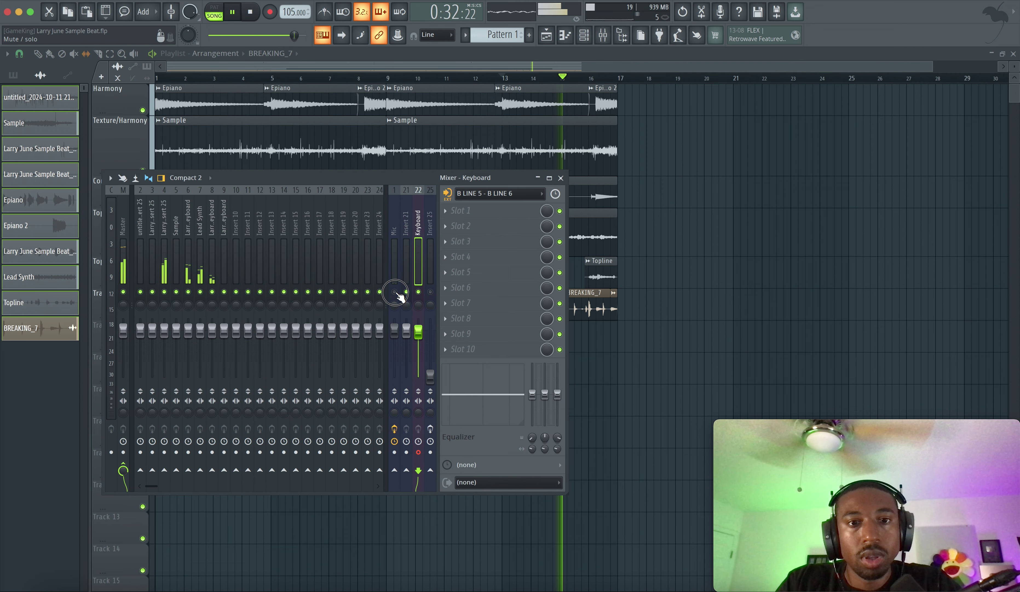
{"action": "key", "text": "F9"}
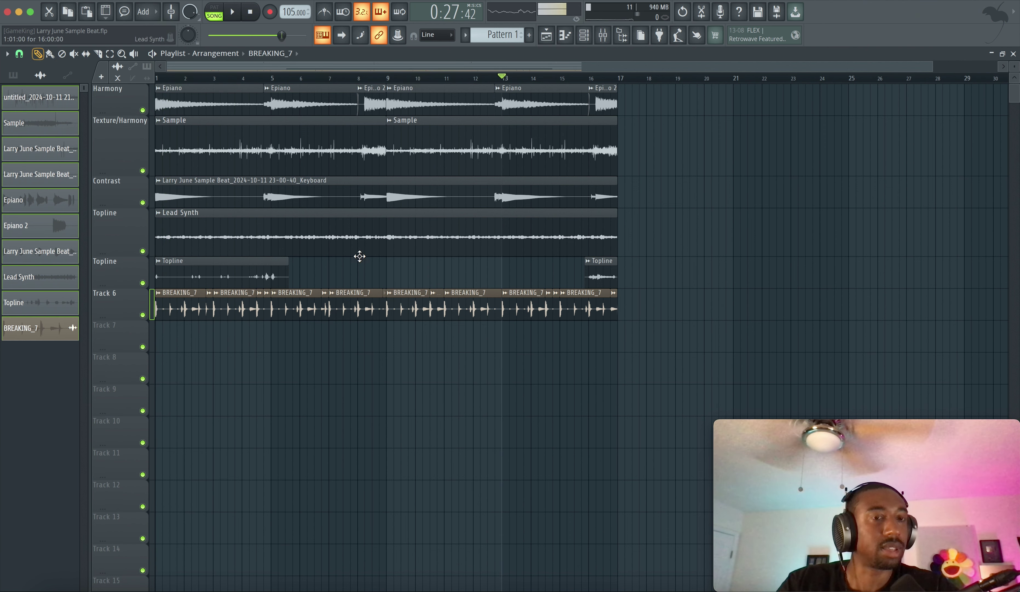
{"action": "key", "text": "space"}
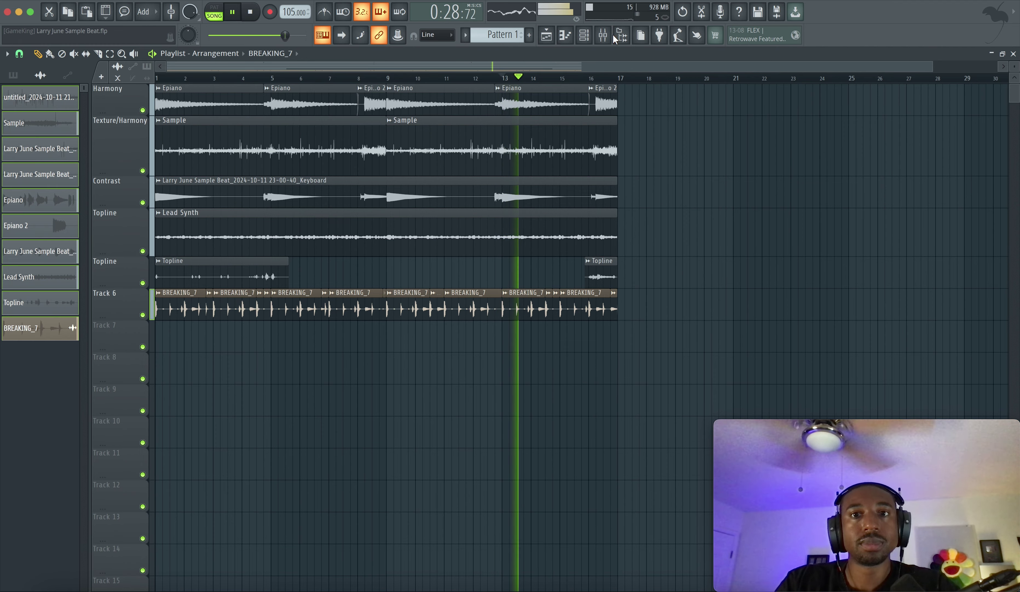
{"action": "left_click", "coordinate": [604, 35]}
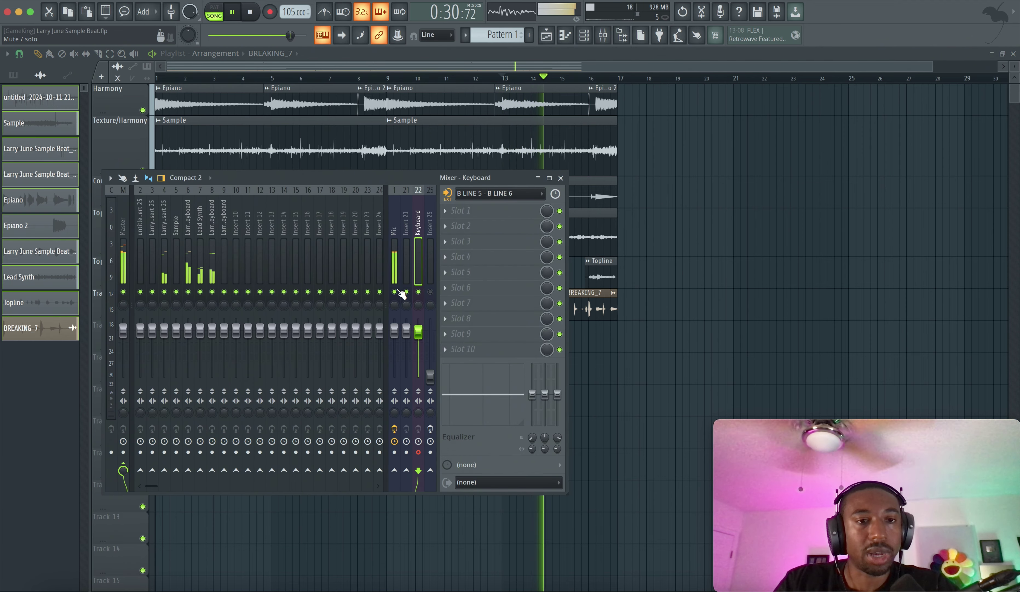
{"action": "key", "text": "F9"}
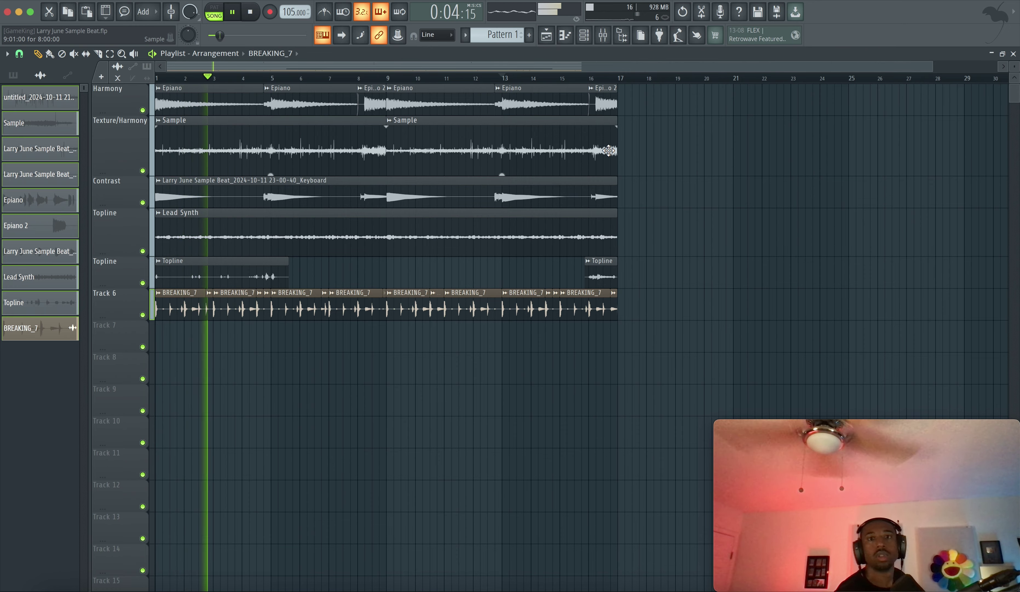
{"action": "left_click", "coordinate": [603, 35]}
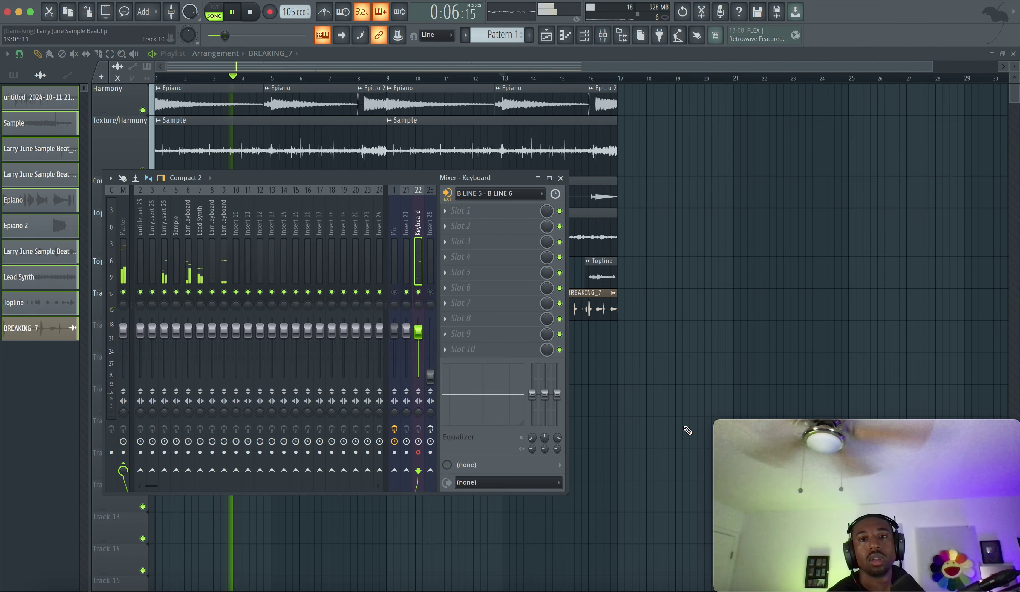
{"action": "key", "text": "F9"}
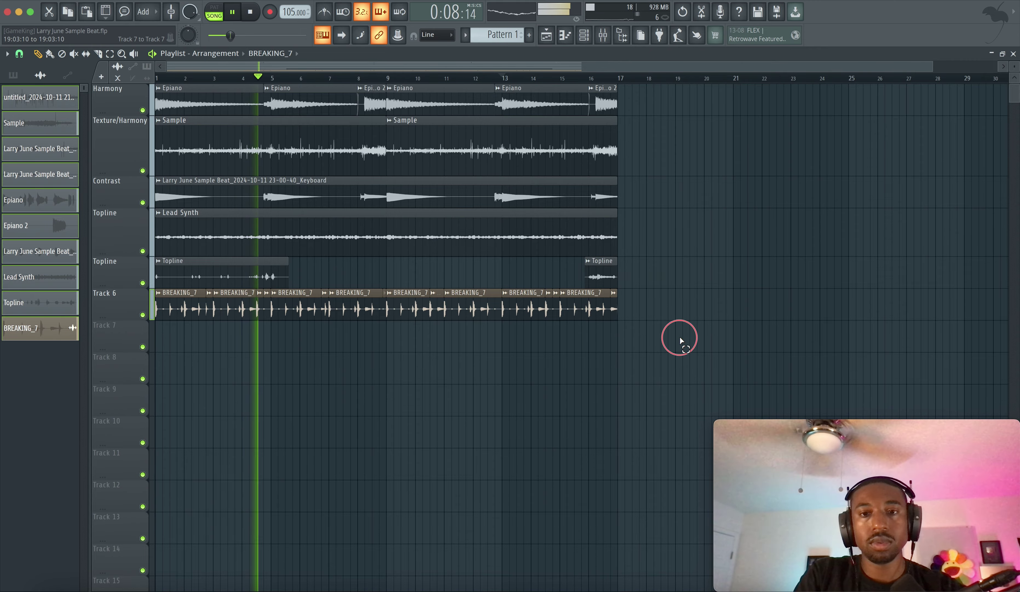
Duplicate all clips of the 16-bar arrangement so the copy starts at bar 17, and adjust the playlist snap setting.
{"action": "left_click_drag", "start_coordinate": [679, 336], "coordinate": [36, 39]}
{"action": "scroll", "coordinate": [433, 255], "scroll_direction": "down", "scroll_amount": 2}
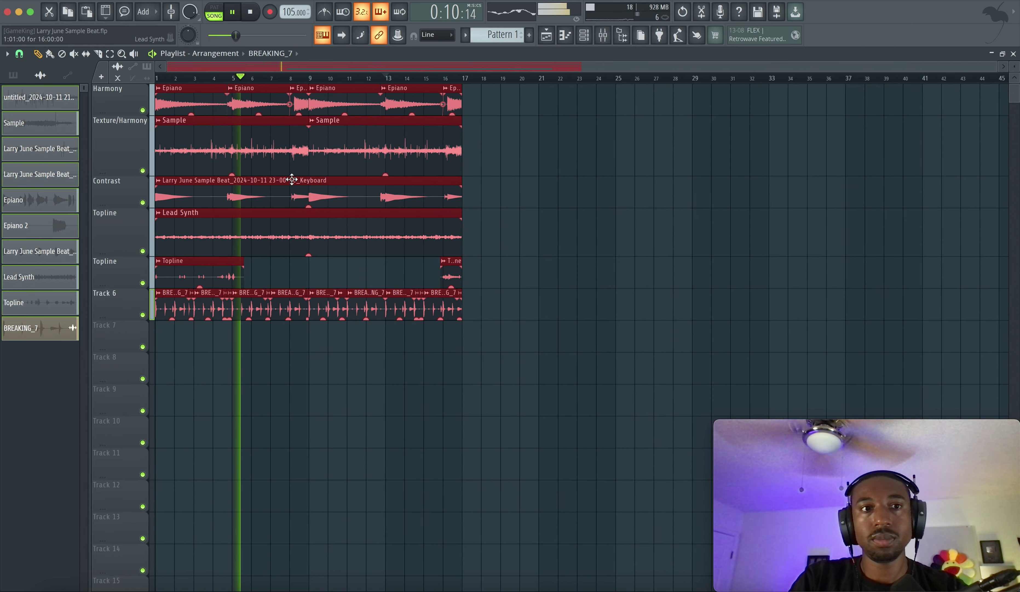
{"action": "left_click_drag", "start_coordinate": [168, 105], "coordinate": [474, 112]}
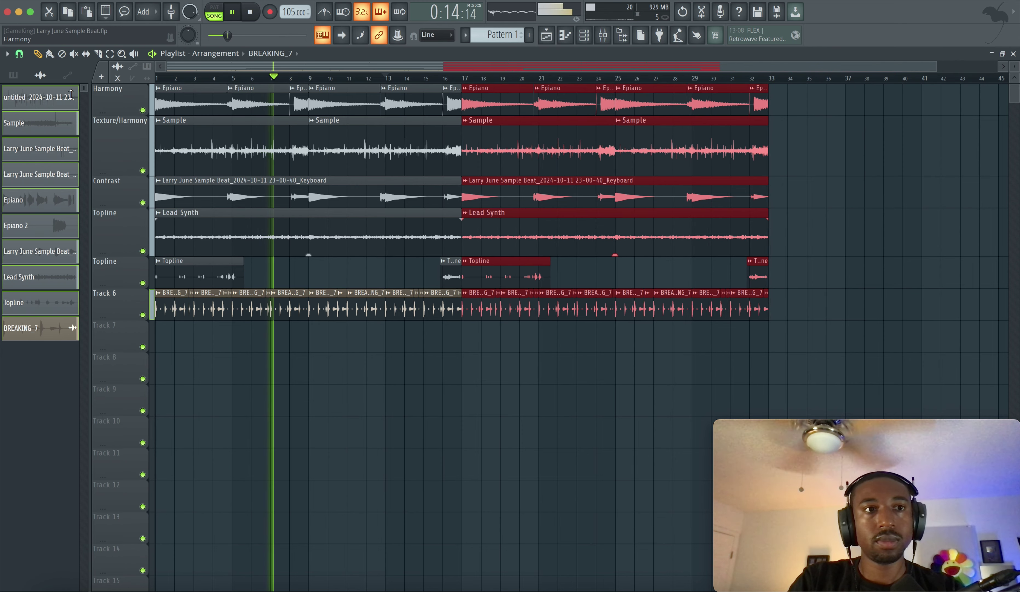
{"action": "left_click", "coordinate": [20, 53]}
{"action": "left_click", "coordinate": [32, 229]}
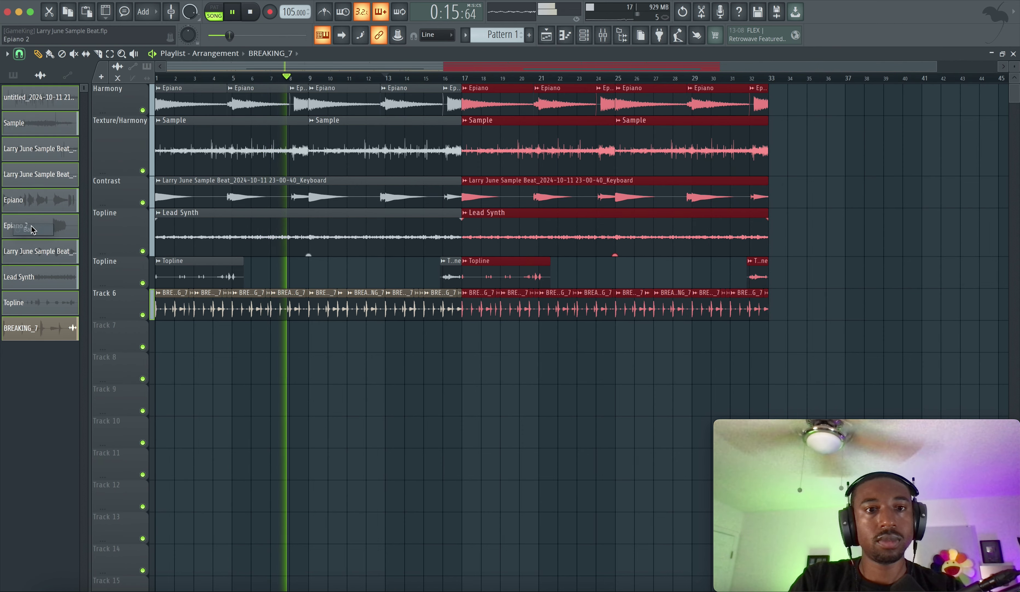
{"action": "right_click", "coordinate": [431, 436]}
Check the mixer routing of the Topline, Contrast, Sample and Epiano clips in their audio clip settings.
{"action": "left_click", "coordinate": [603, 39]}
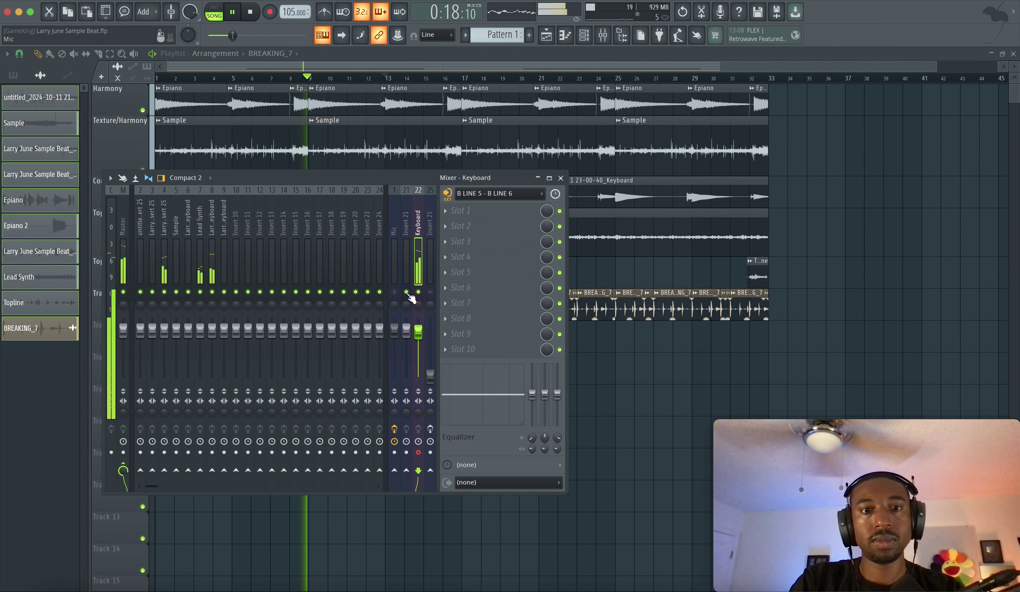
{"action": "double_click", "coordinate": [617, 236]}
{"action": "double_click", "coordinate": [514, 261]}
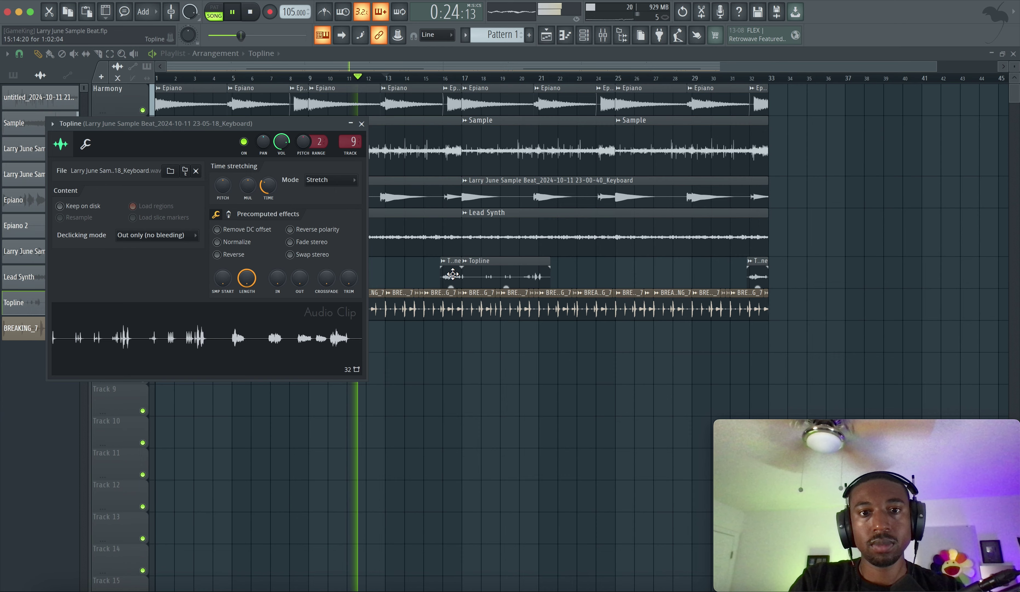
{"action": "double_click", "coordinate": [438, 182]}
{"action": "double_click", "coordinate": [406, 151]}
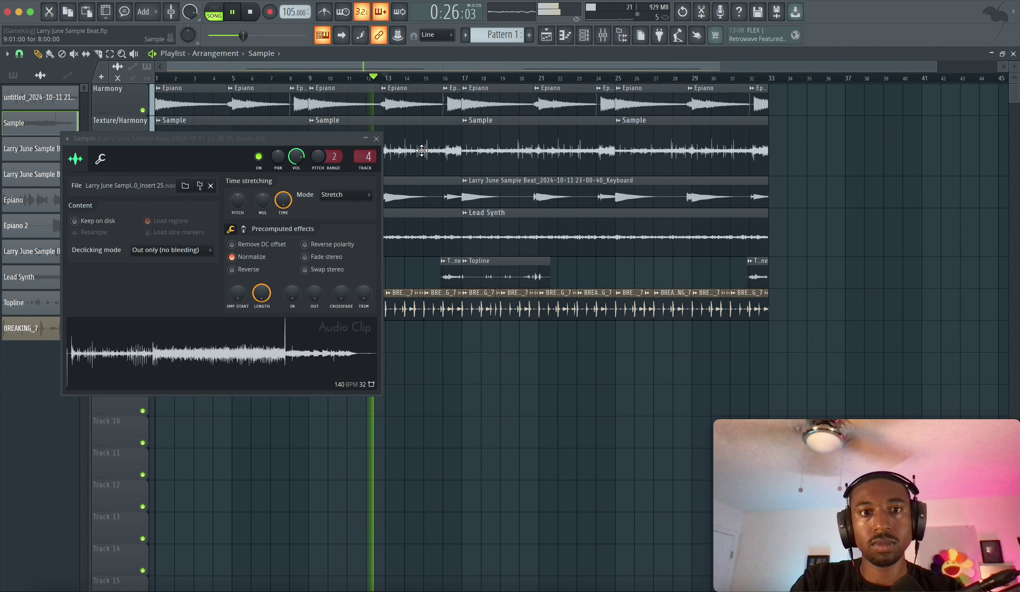
{"action": "double_click", "coordinate": [406, 107]}
{"action": "key", "text": "Escape"}
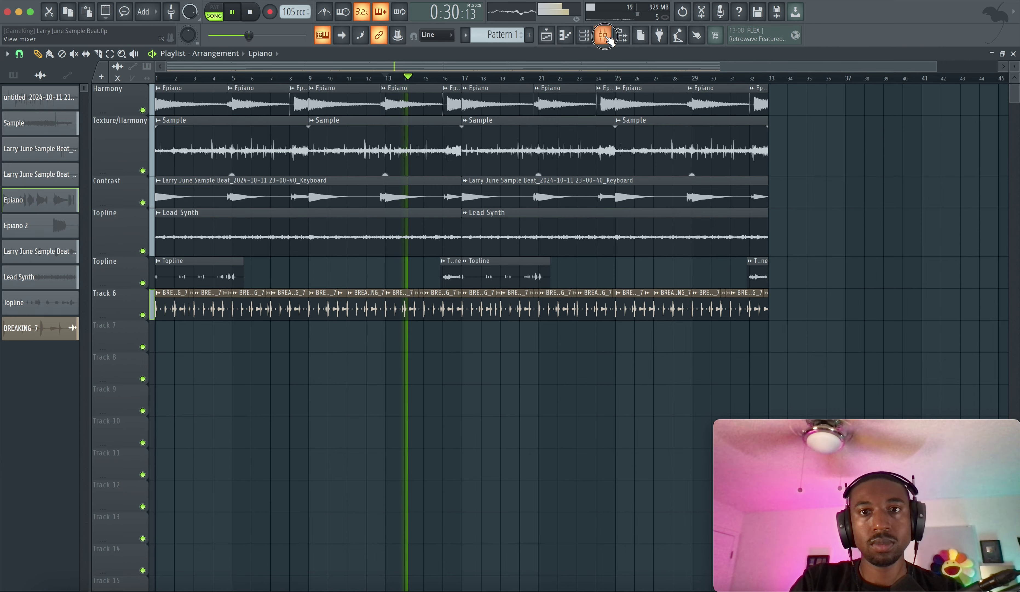
Watch the Keyboard track's meter in the mixer during playback and check which mixer track the Epiano clip uses.
{"action": "key", "text": "F9"}
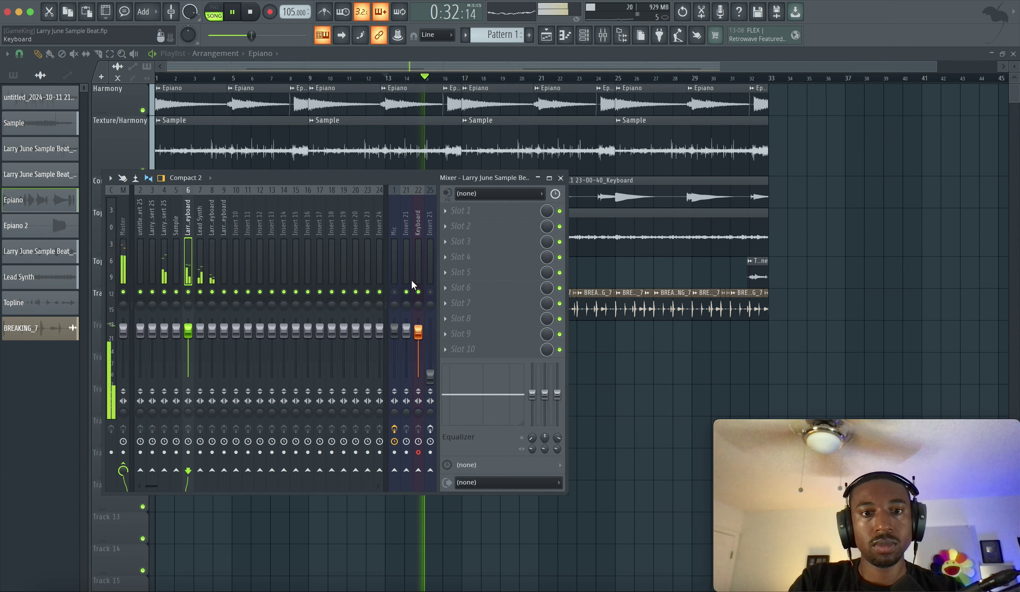
{"action": "key", "text": "F9"}
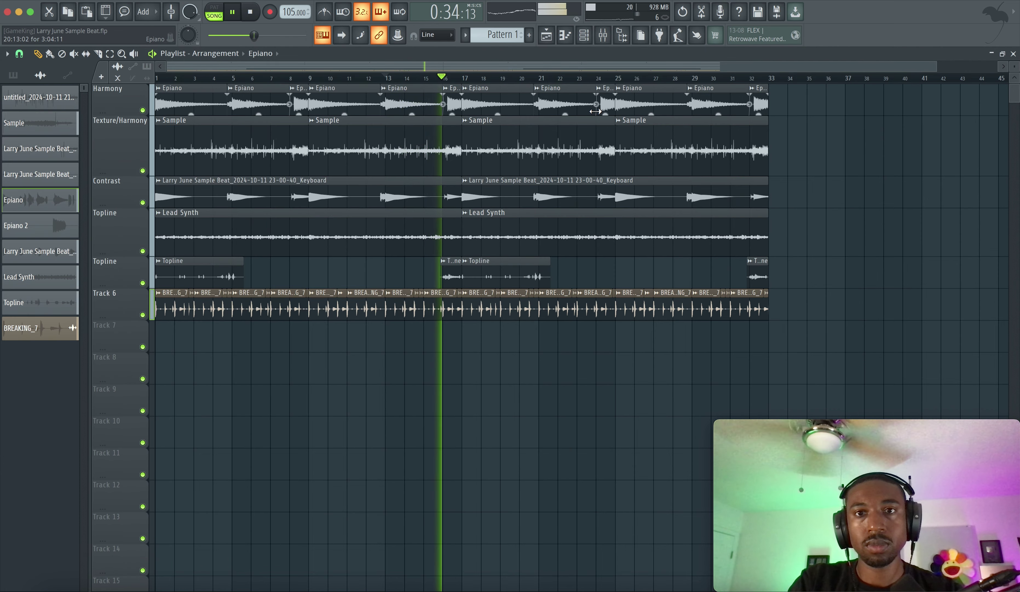
{"action": "key", "text": "F9"}
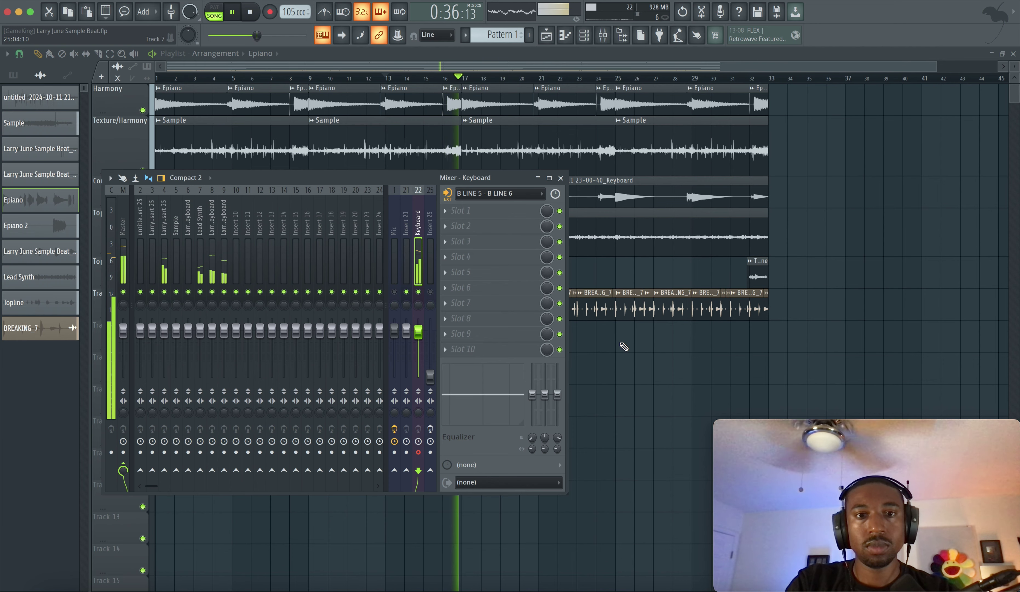
{"action": "double_click", "coordinate": [504, 95]}
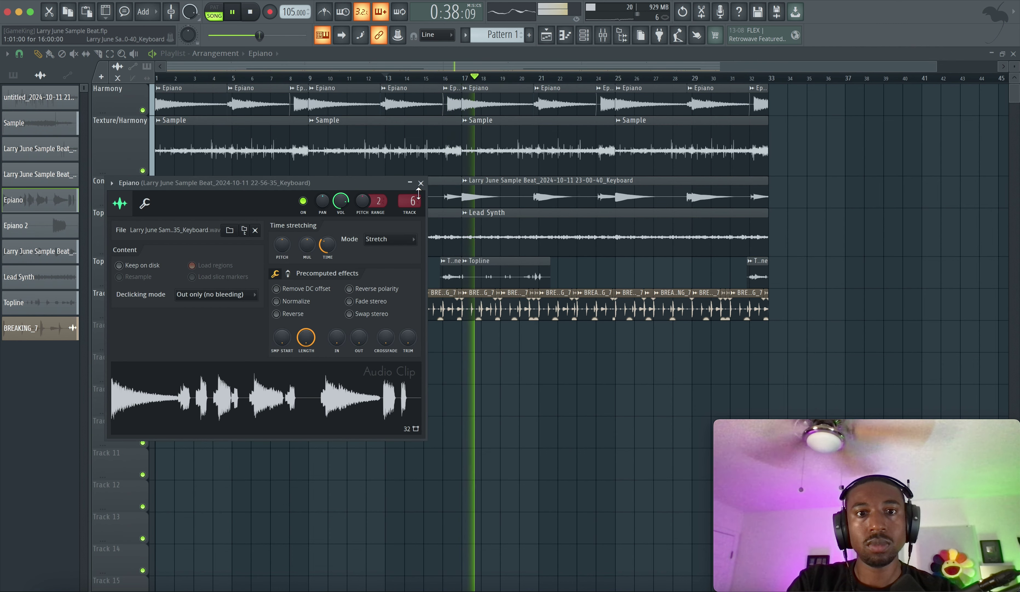
{"action": "left_click", "coordinate": [421, 182]}
Route the Epiano 2 audio clip to mixer track 6 and close its clip settings.
{"action": "double_click", "coordinate": [451, 94]}
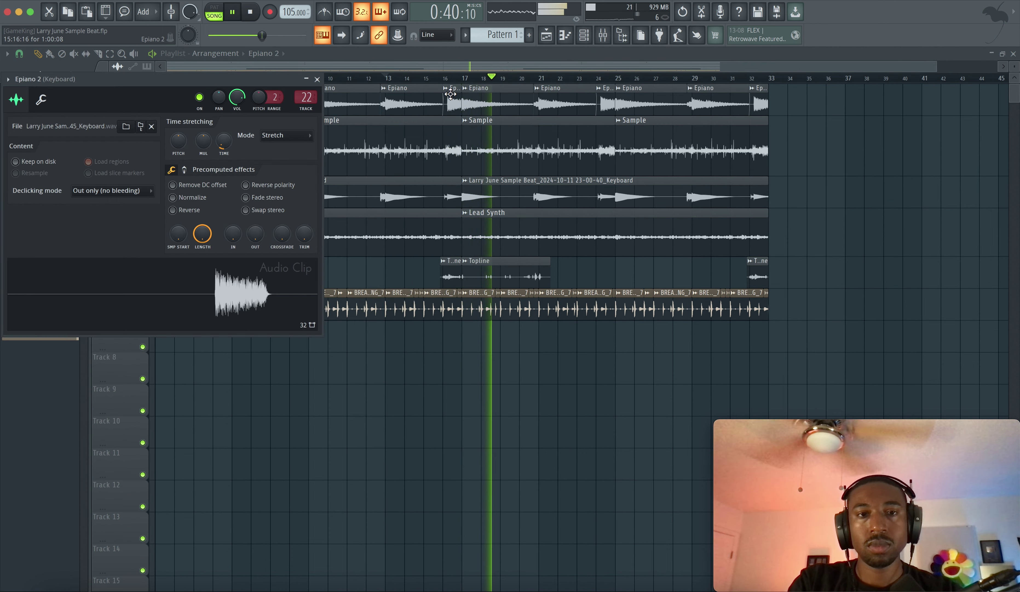
{"action": "key", "text": "super+l"}
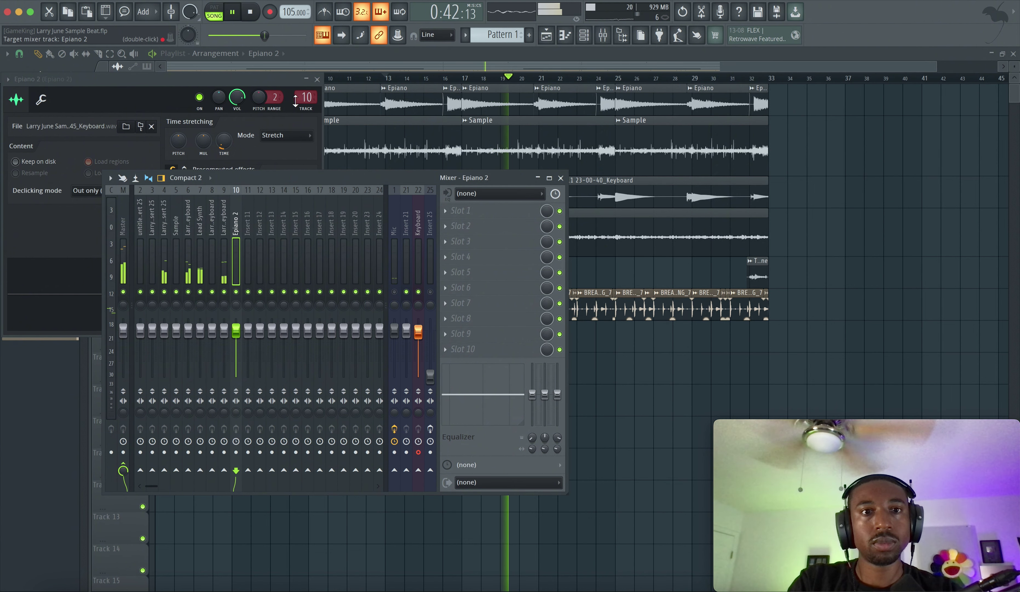
{"action": "left_click_drag", "start_coordinate": [295, 100], "coordinate": [295, 114]}
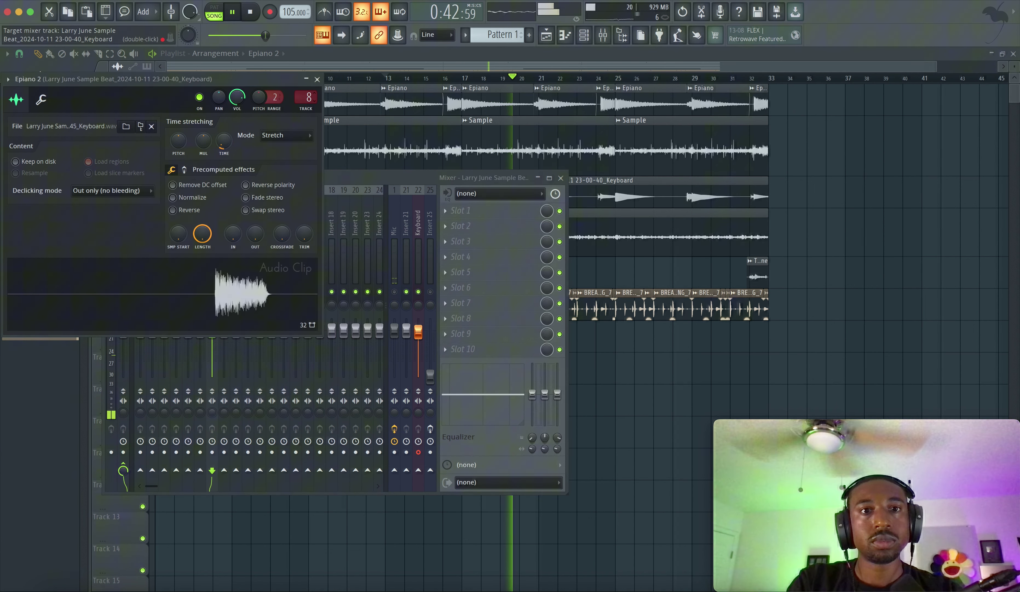
{"action": "left_click", "coordinate": [318, 79]}
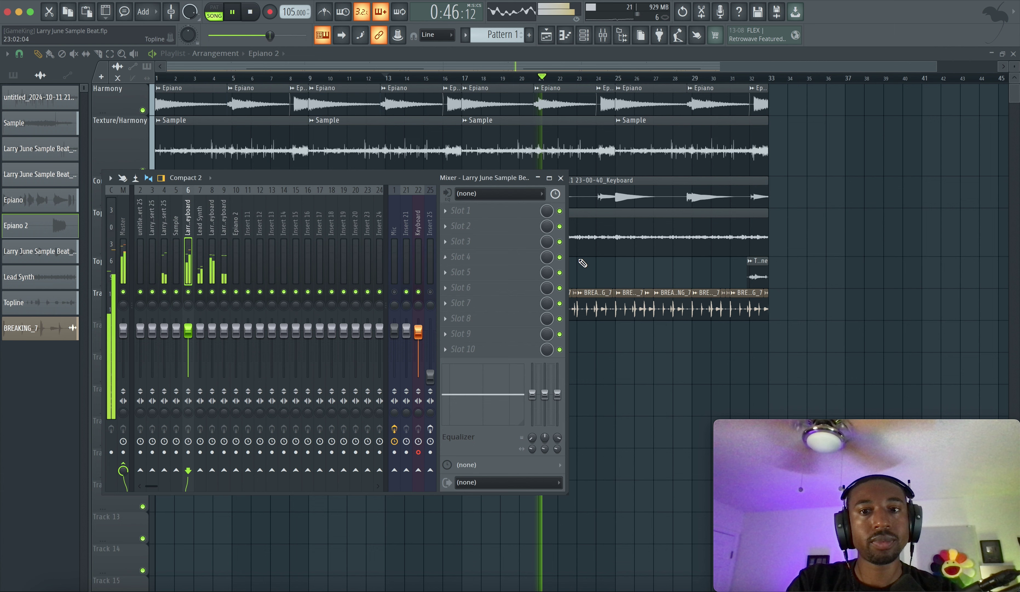
Restart playback from the beginning of the arrangement and lower mixer track 6 to -3.3 dB (86% volume).
{"action": "key", "text": "F9"}
{"action": "key", "text": "space"}
{"action": "key", "text": "space"}
{"action": "key", "text": "space"}
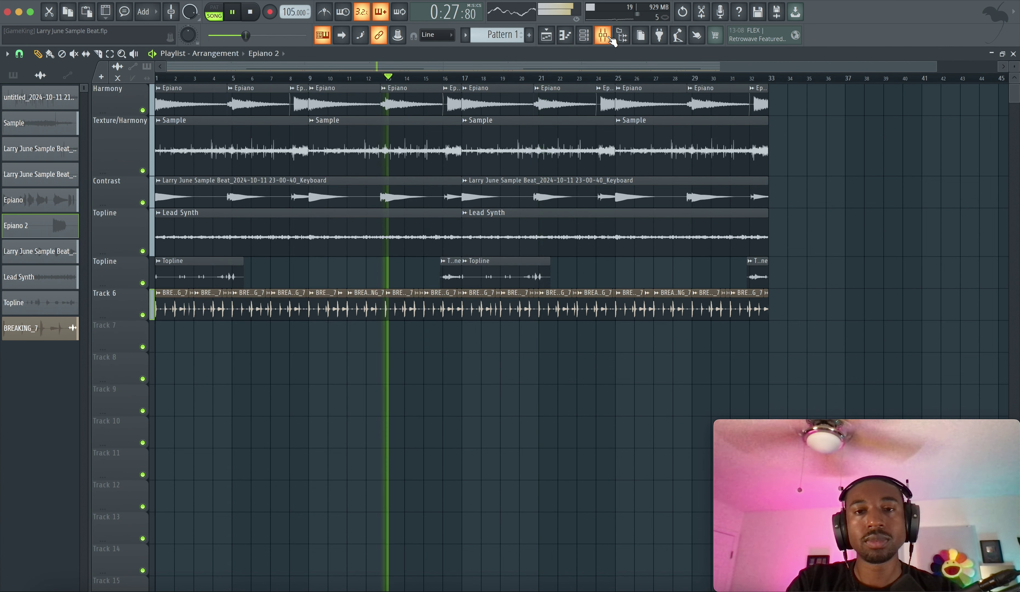
{"action": "left_click", "coordinate": [257, 13]}
{"action": "key", "text": "space"}
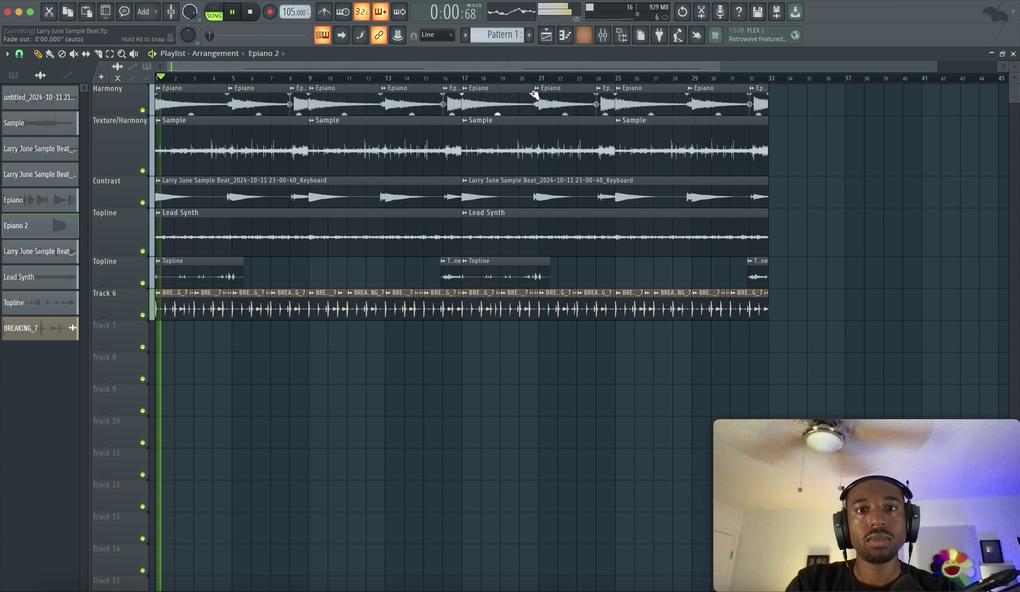
{"action": "key", "text": "F9"}
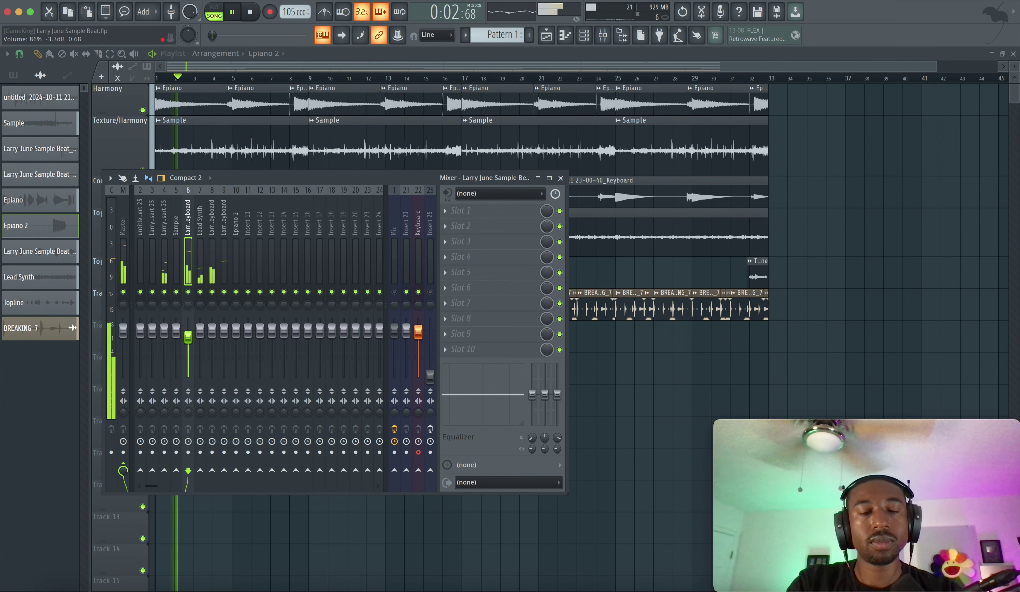
Select the Keyboard mixer track and record a new keyboard take over the full arrangement from bar 1 onto Track 7.
{"action": "left_click", "coordinate": [420, 262]}
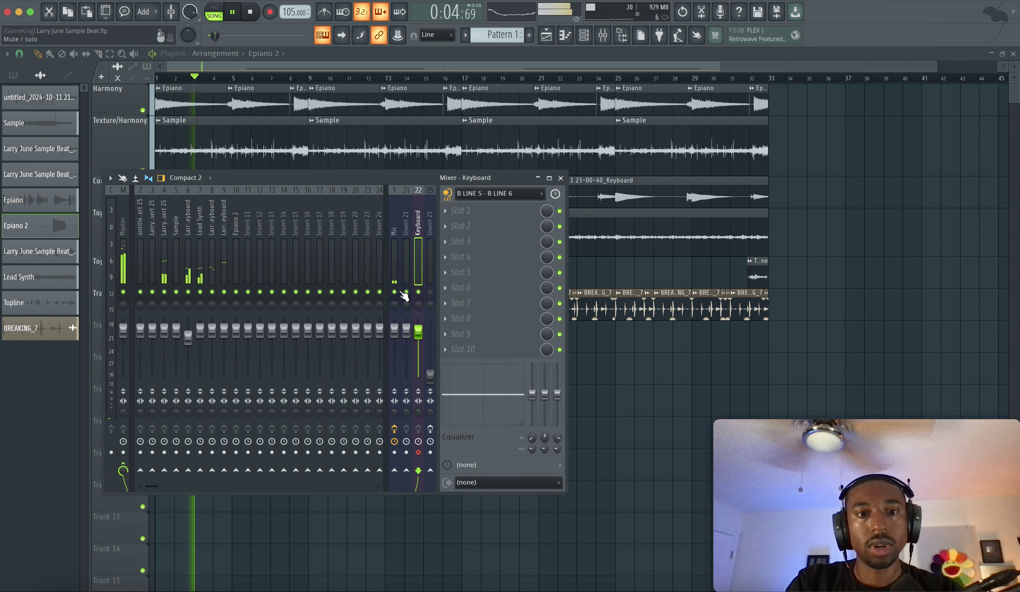
{"action": "key", "text": "F9"}
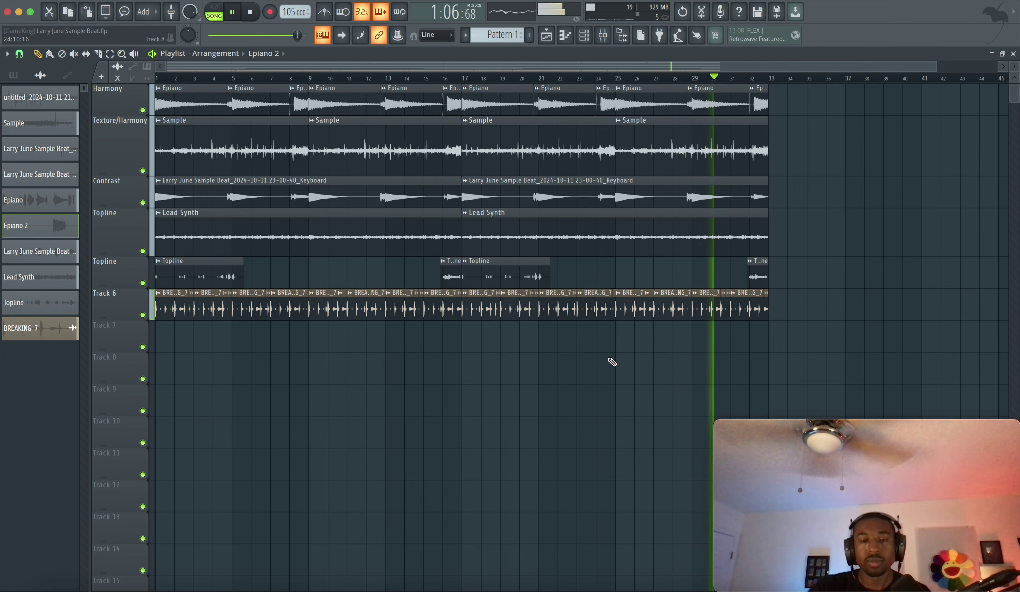
{"action": "left_click", "coordinate": [604, 28]}
{"action": "key", "text": "space"}
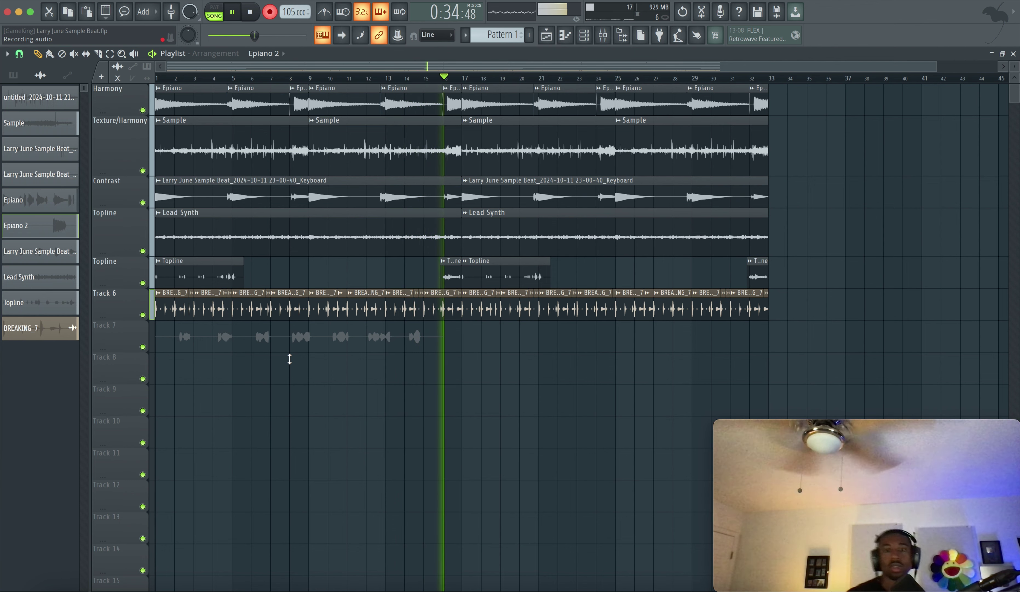
{"action": "left_click", "coordinate": [290, 359]}
{"action": "left_click", "coordinate": [251, 12]}
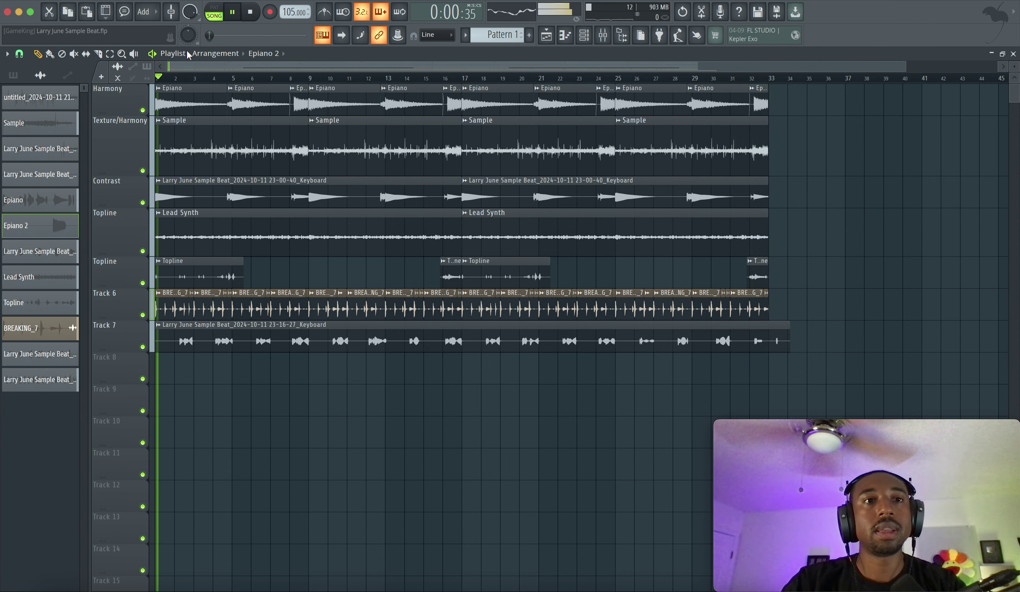
Trim the new keyboard take on Track 7 to end at bar 32 and turn down the clip's level.
{"action": "left_click", "coordinate": [98, 53]}
{"action": "right_click", "coordinate": [751, 336]}
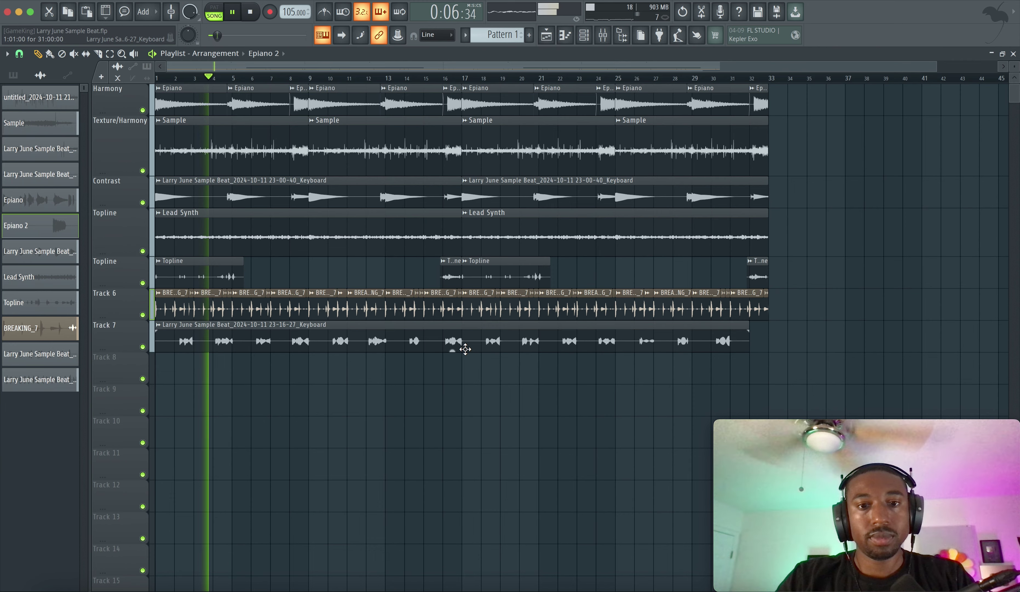
{"action": "left_click_drag", "start_coordinate": [452, 347], "coordinate": [455, 353]}
Route the Track 7 keyboard take to free mixer track 11 and check the track levels in the mixer.
{"action": "double_click", "coordinate": [454, 337]}
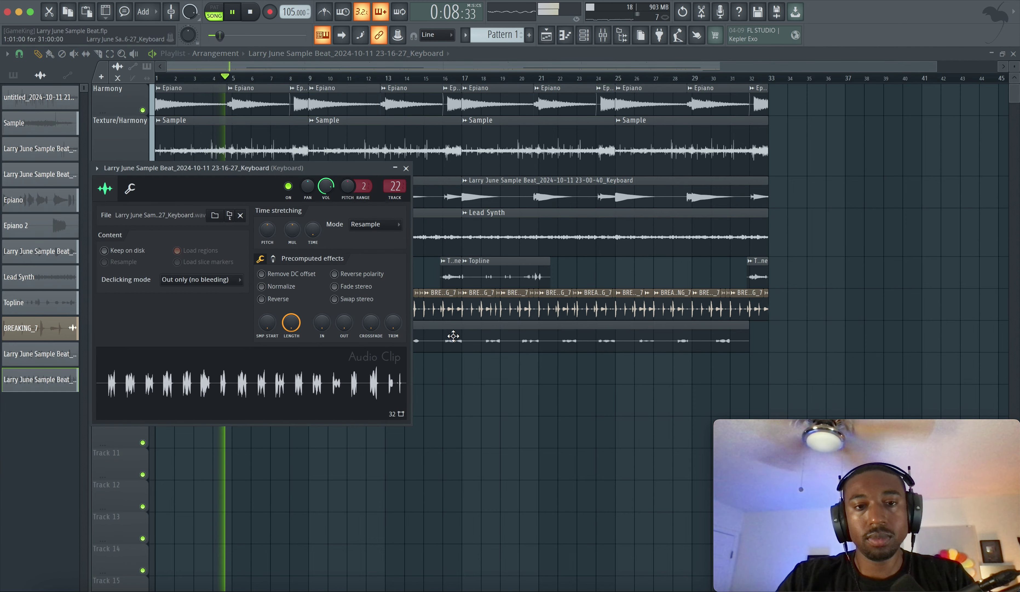
{"action": "key", "text": "super+l"}
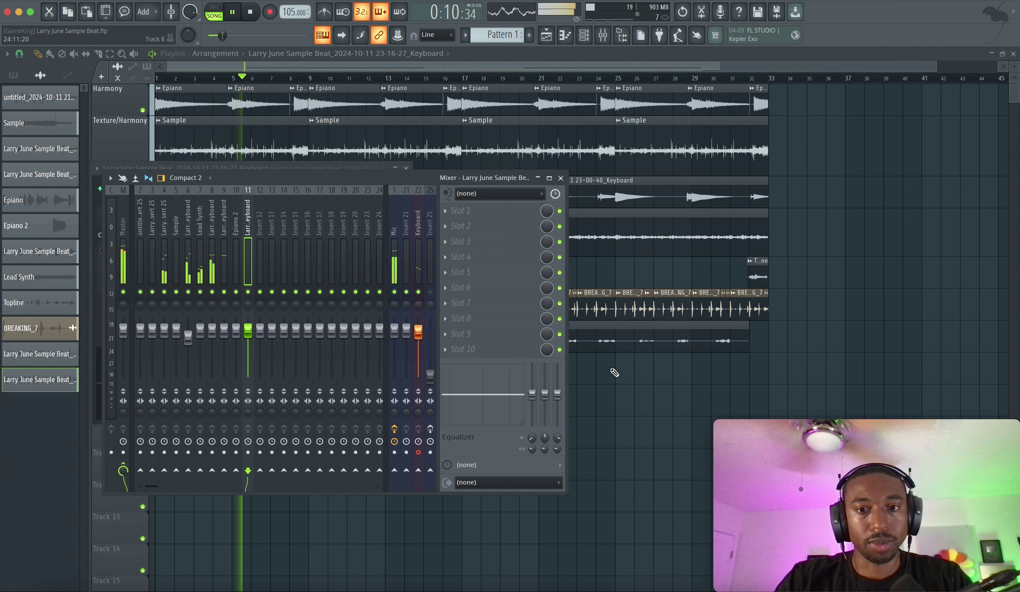
{"action": "key", "text": "F12"}
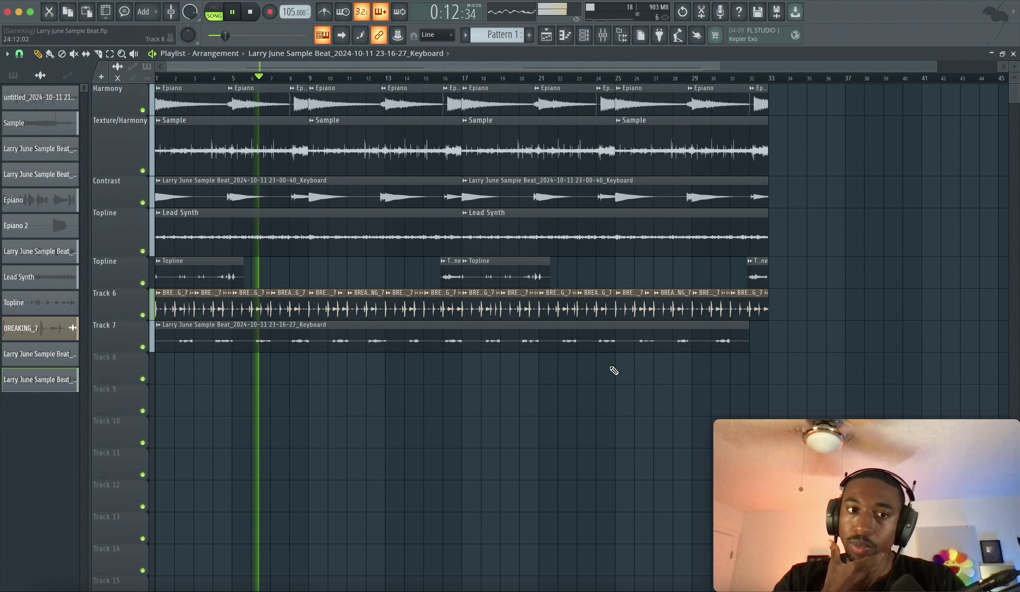
{"action": "left_click", "coordinate": [603, 35]}
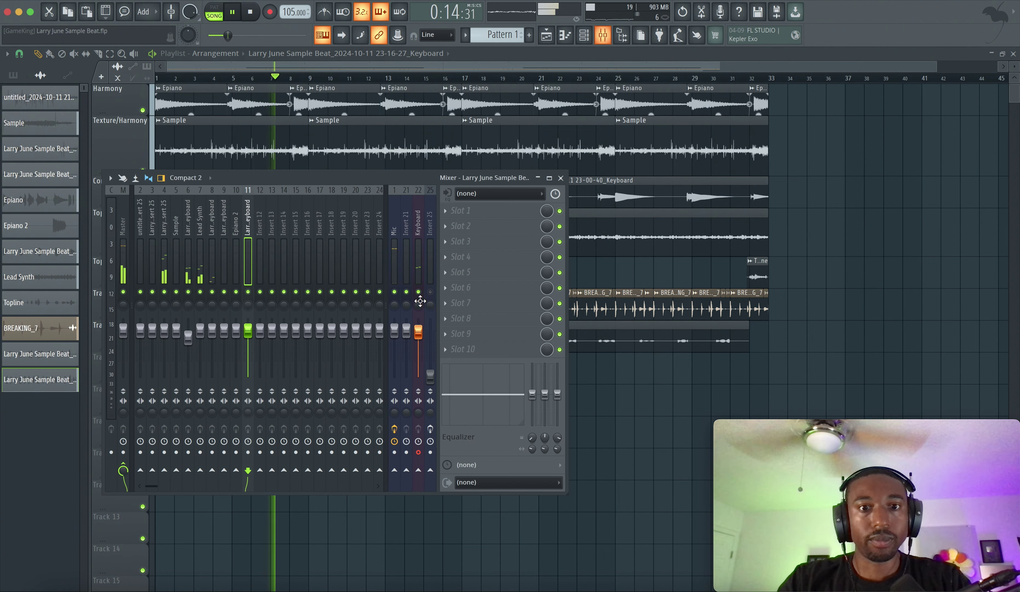
{"action": "key", "text": "F9"}
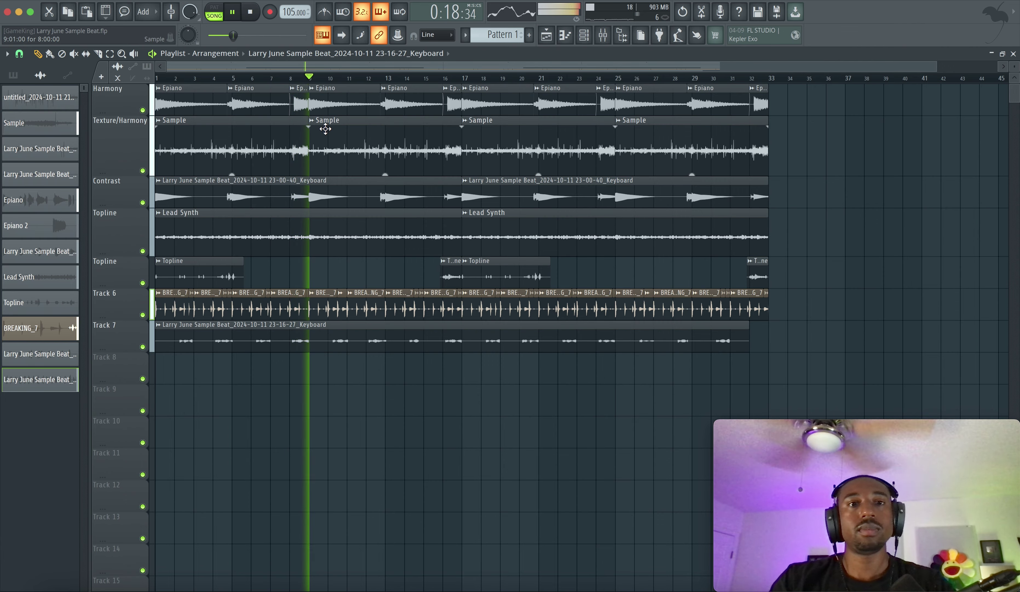
Play the arrangement from bar 8 and check the mixer around the first Epiano 2 clip.
{"action": "left_click", "coordinate": [292, 78]}
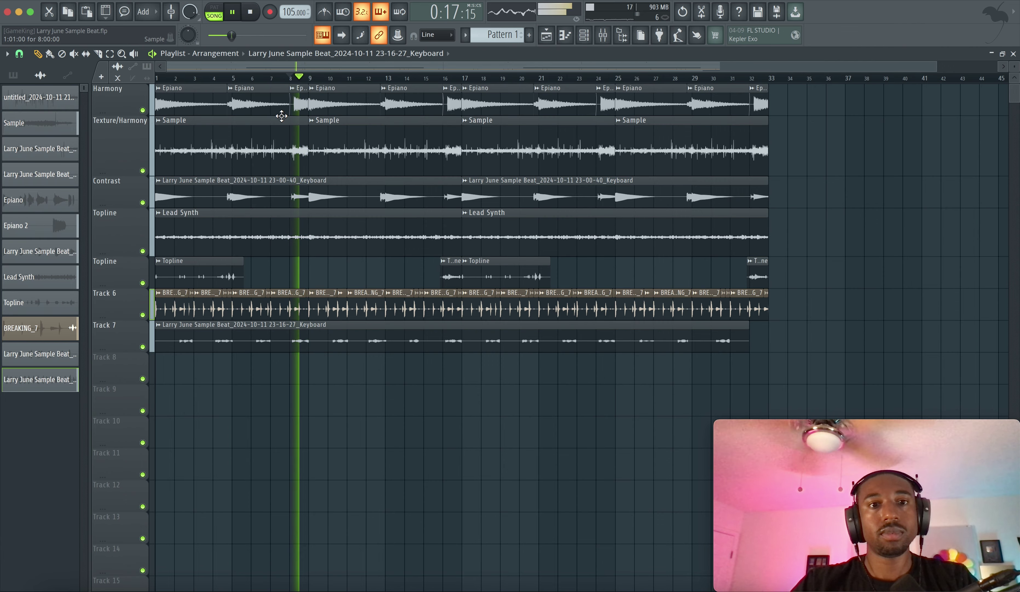
{"action": "scroll", "coordinate": [282, 116], "scroll_direction": "up", "scroll_amount": 3}
{"action": "key", "text": "F9"}
{"action": "key", "text": "space"}
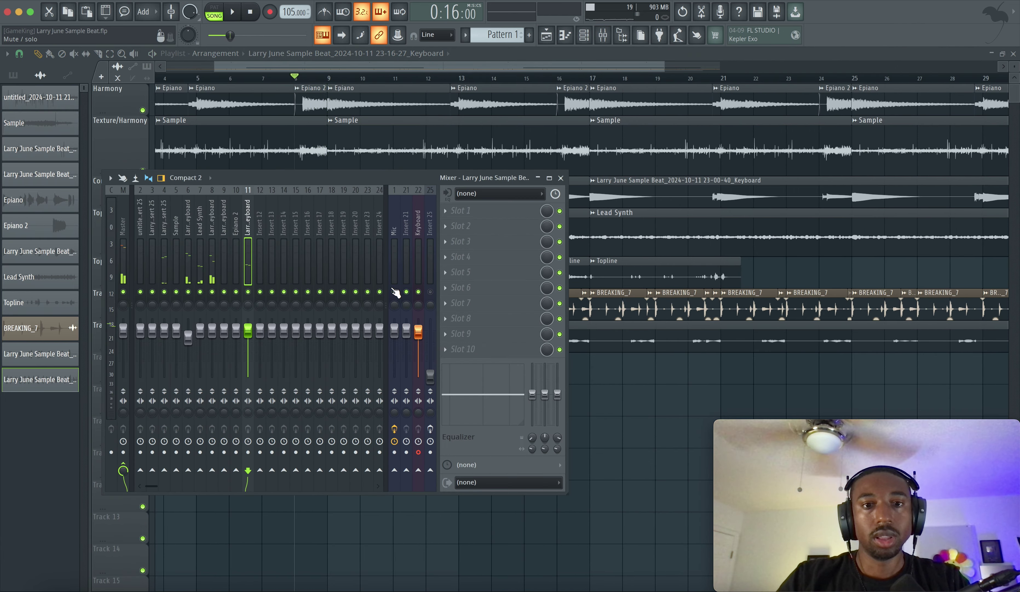
{"action": "left_click", "coordinate": [601, 399]}
Examine the crossfade into the Epiano 2 clip at bar 8 and replay the passage while watching the mixer.
{"action": "scroll", "coordinate": [287, 119], "scroll_direction": "up", "scroll_amount": 2}
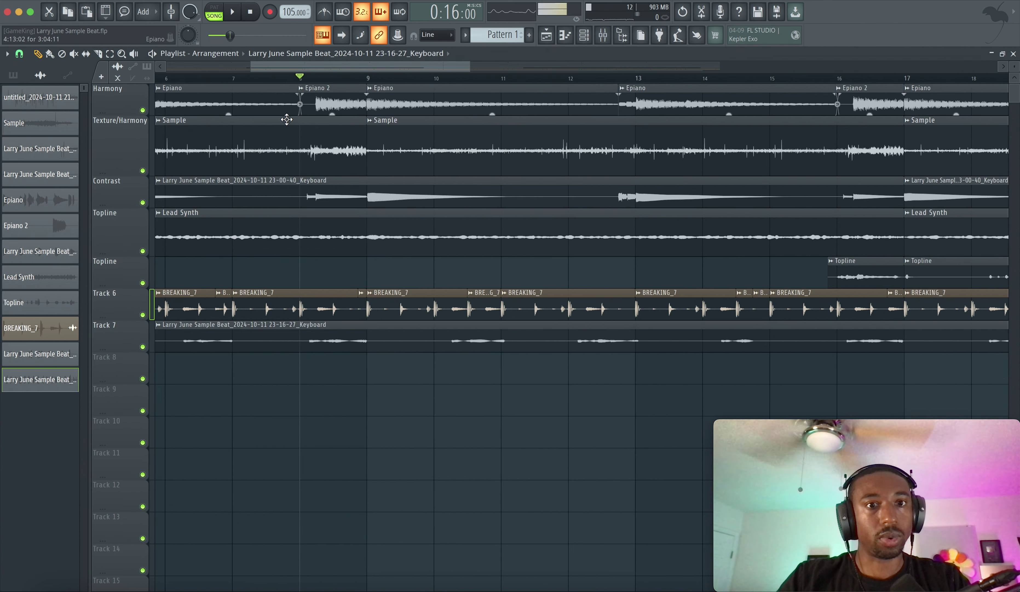
{"action": "scroll", "coordinate": [309, 111], "scroll_direction": "up", "scroll_amount": 1}
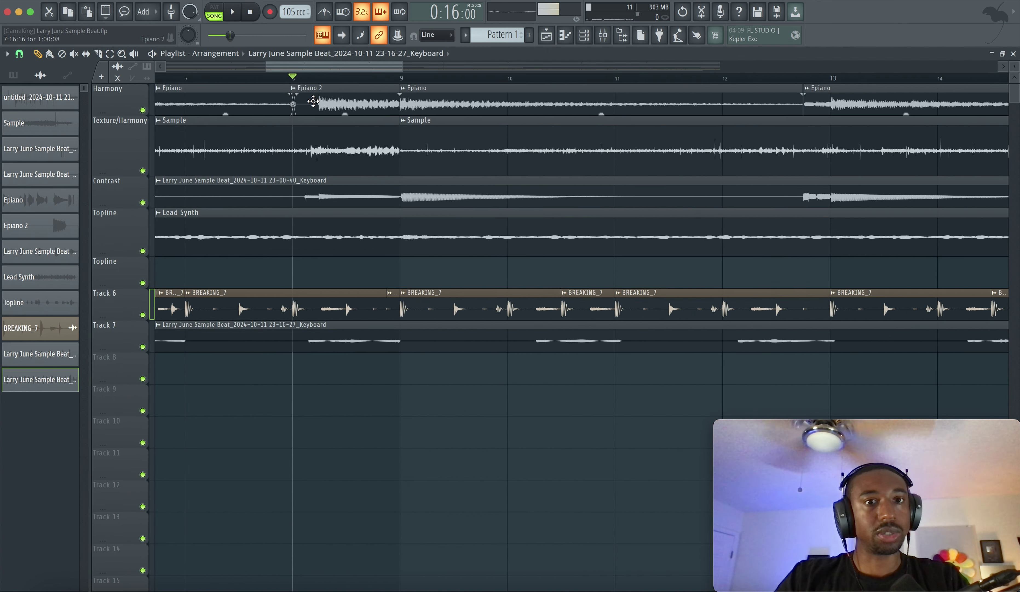
{"action": "key", "text": "space"}
{"action": "left_click", "coordinate": [294, 105]}
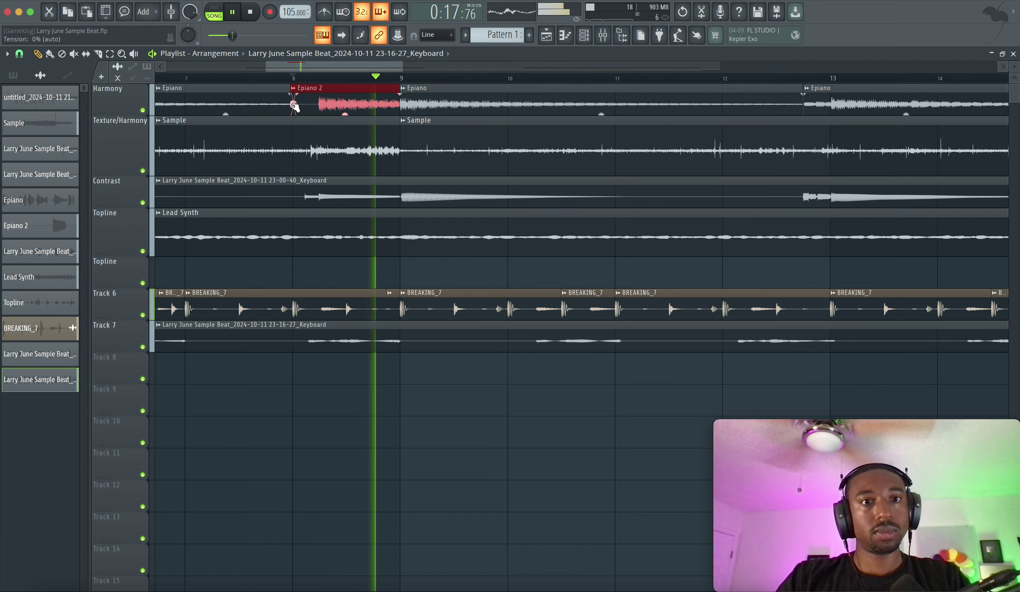
{"action": "key", "text": "space"}
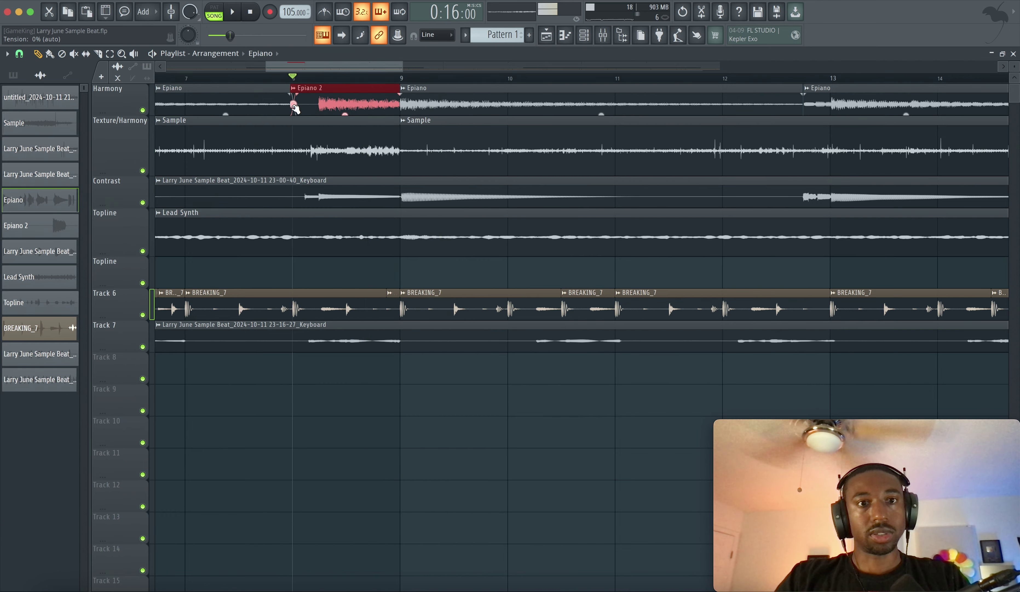
{"action": "key", "text": "space"}
{"action": "key", "text": "F9"}
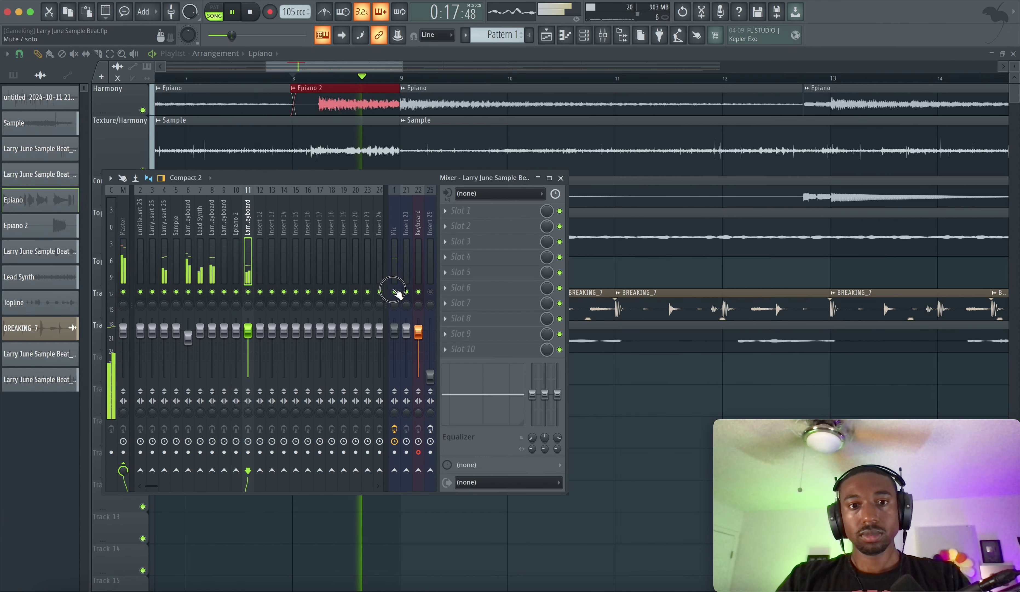
Close the mixer and replay the arrangement from bar 8, briefly toggling Track 6 to compare the mix.
{"action": "key", "text": "F9"}
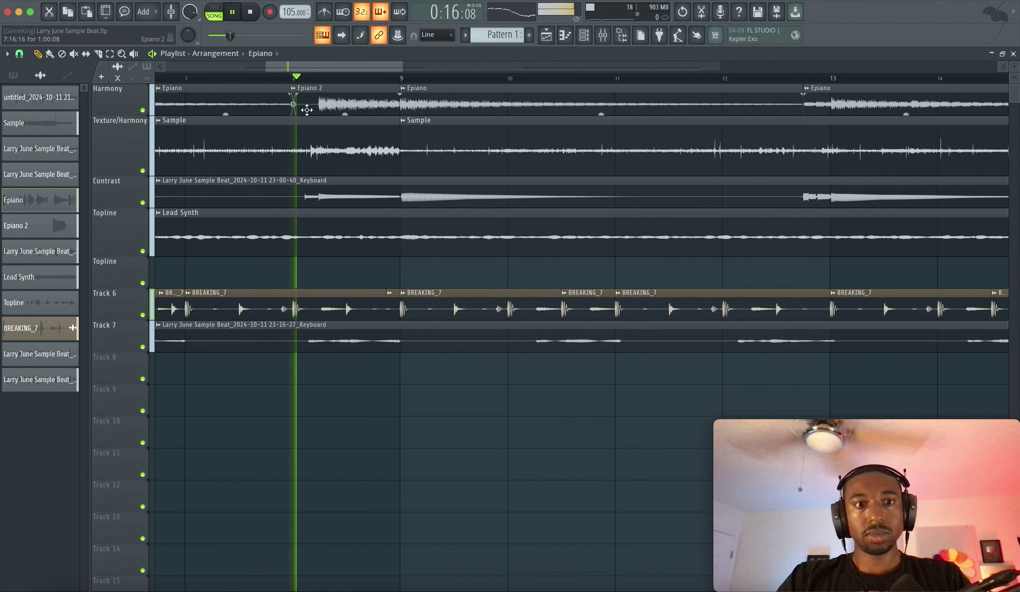
{"action": "key", "text": "space"}
{"action": "key", "text": "space"}
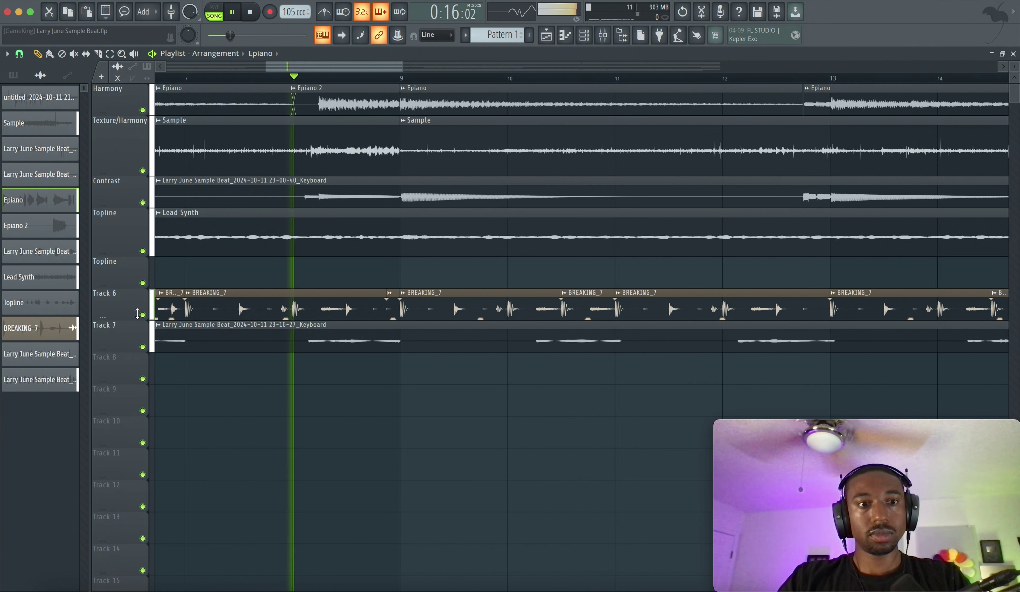
{"action": "left_click", "coordinate": [143, 315]}
{"action": "left_click", "coordinate": [143, 315]}
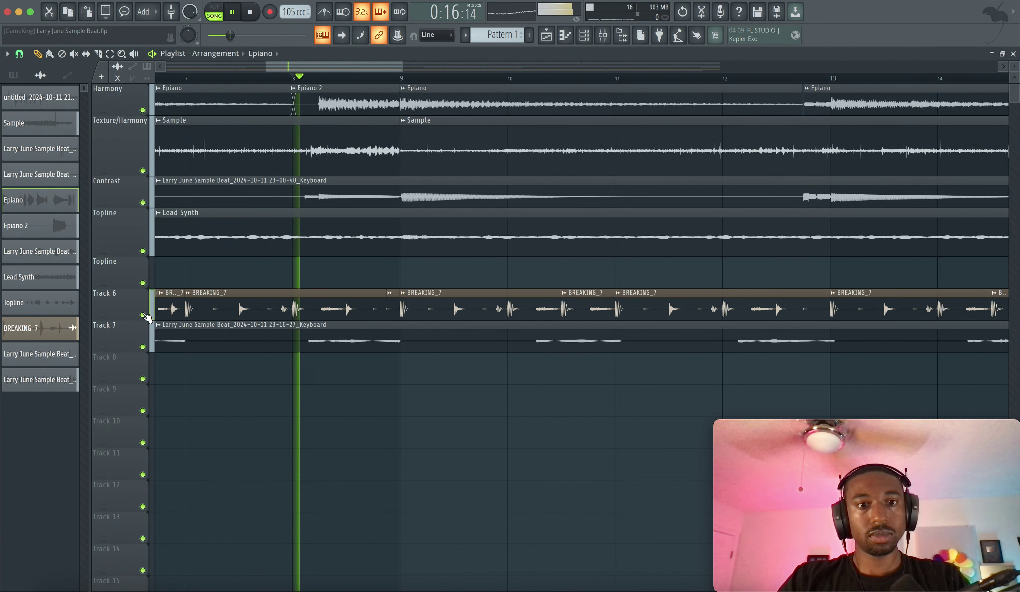
{"action": "key", "text": "space"}
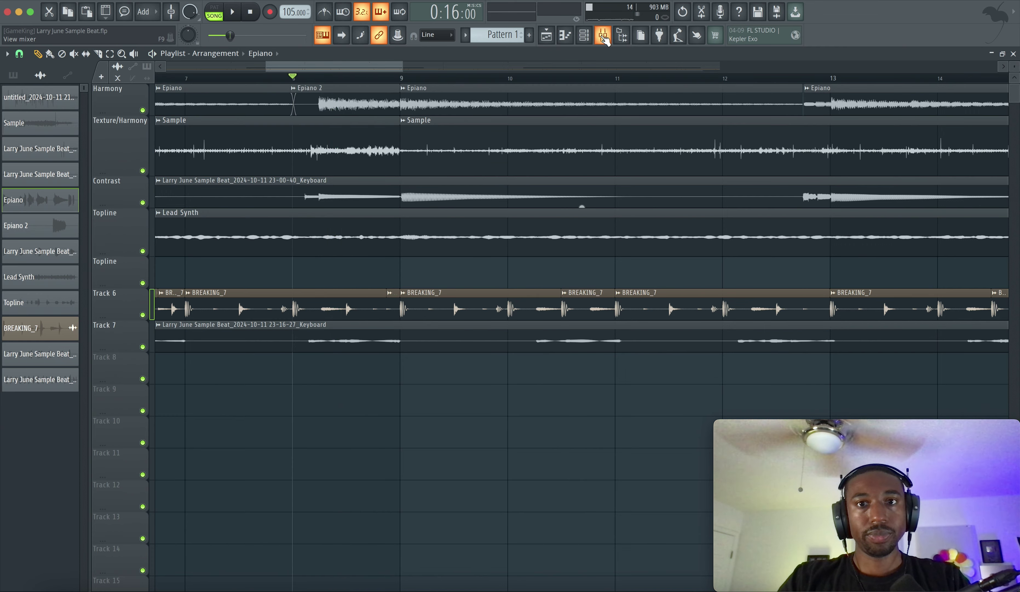
{"action": "left_click", "coordinate": [603, 36]}
{"action": "key", "text": "F9"}
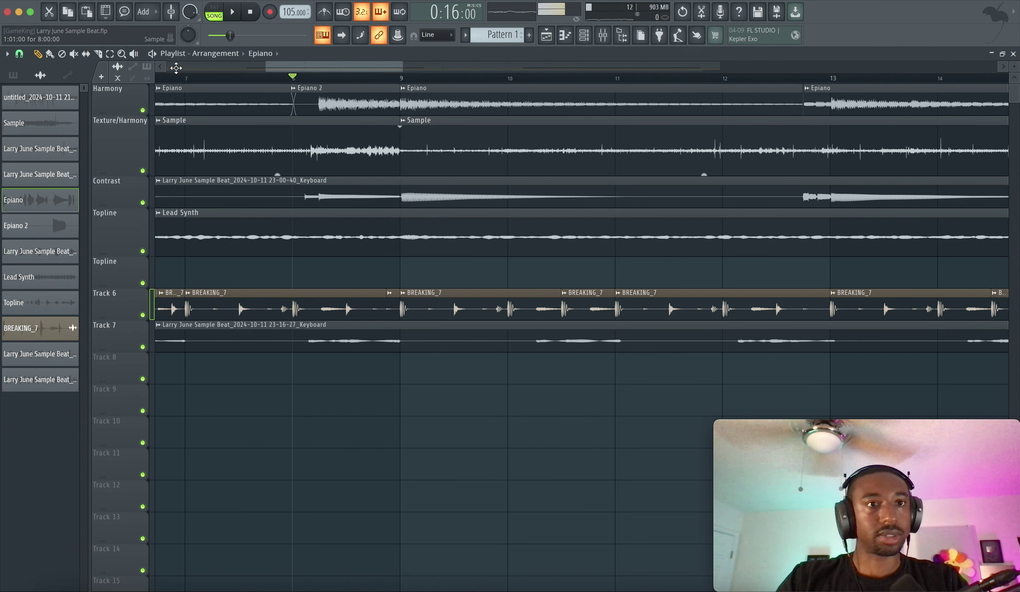
Slice the BREAKING_7 break after the bar 8 kick on Track 6 and delete the short section before the next hit, undoing the extra deletion.
{"action": "left_click", "coordinate": [98, 54]}
{"action": "scroll", "coordinate": [252, 262], "scroll_direction": "up", "scroll_amount": 3}
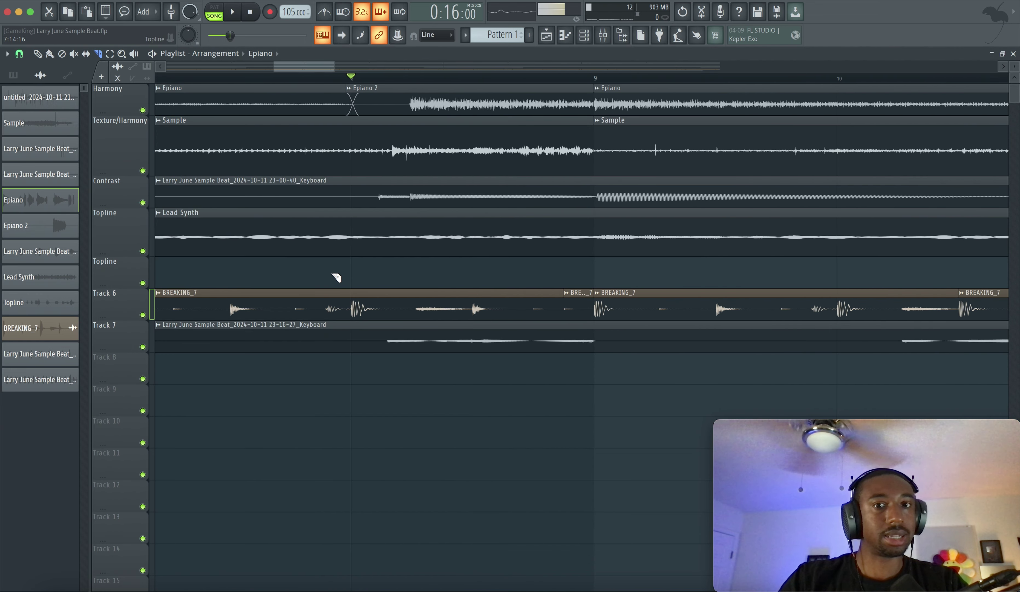
{"action": "scroll", "coordinate": [421, 301], "scroll_direction": "up", "scroll_amount": 2}
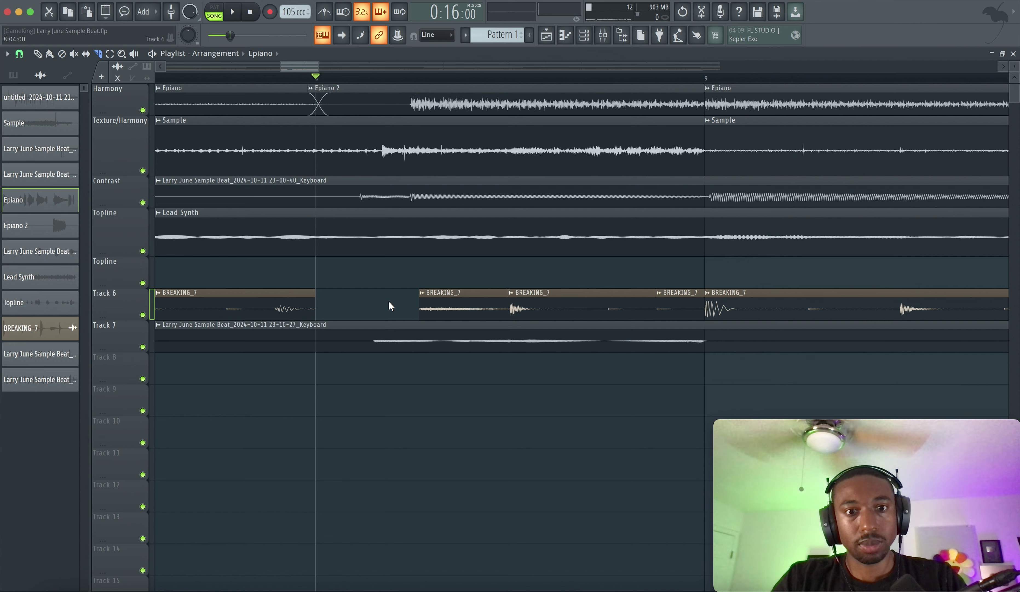
{"action": "key", "text": "ctrl+z"}
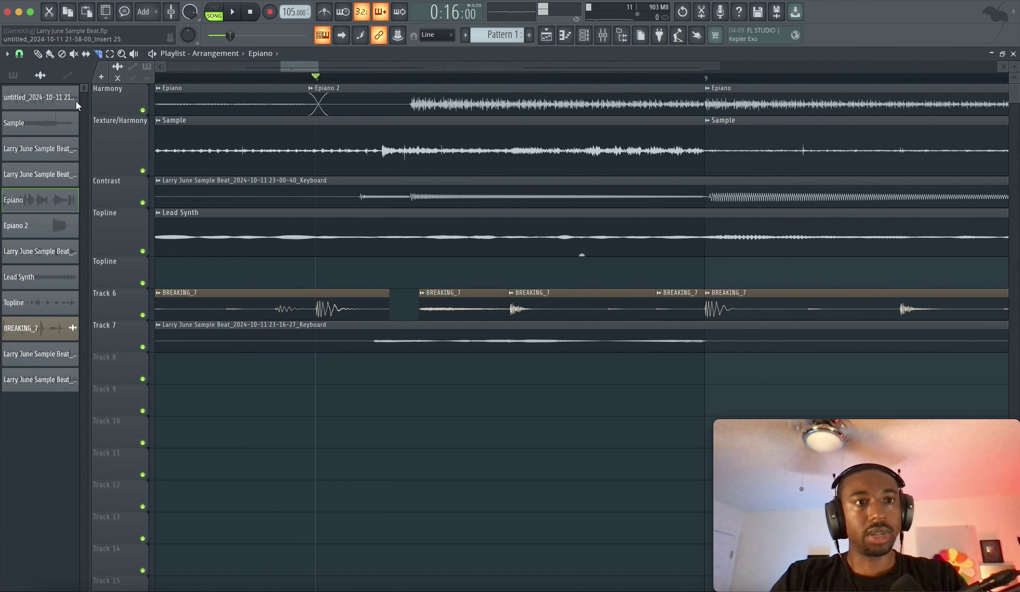
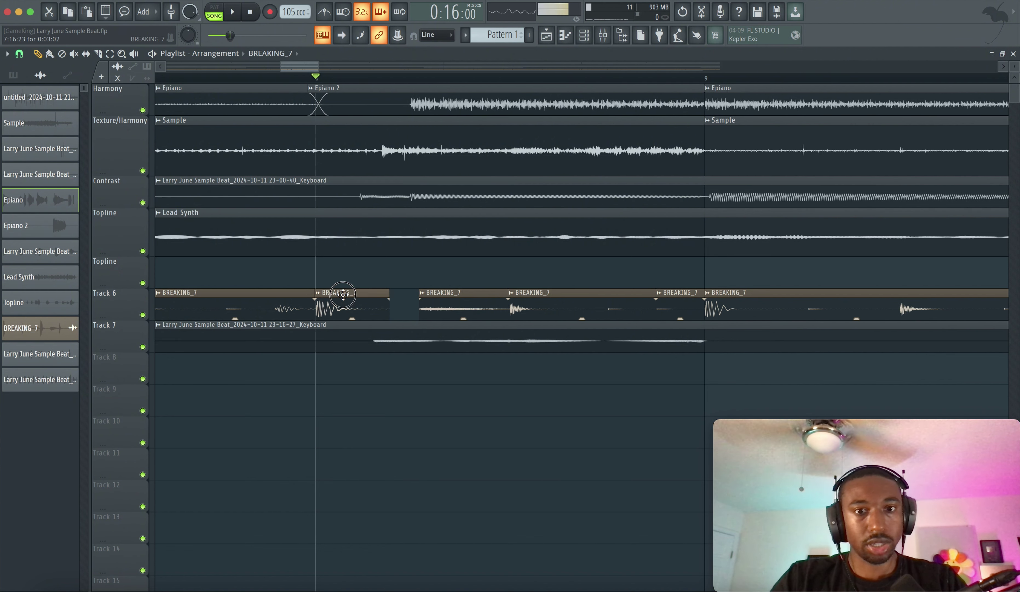
Copy the bar 8 kick slice of BREAKING_7 onto the Topline track above the beat 2 slice and nudge both slightly earlier.
{"action": "left_click_drag", "start_coordinate": [451, 259], "coordinate": [457, 263]}
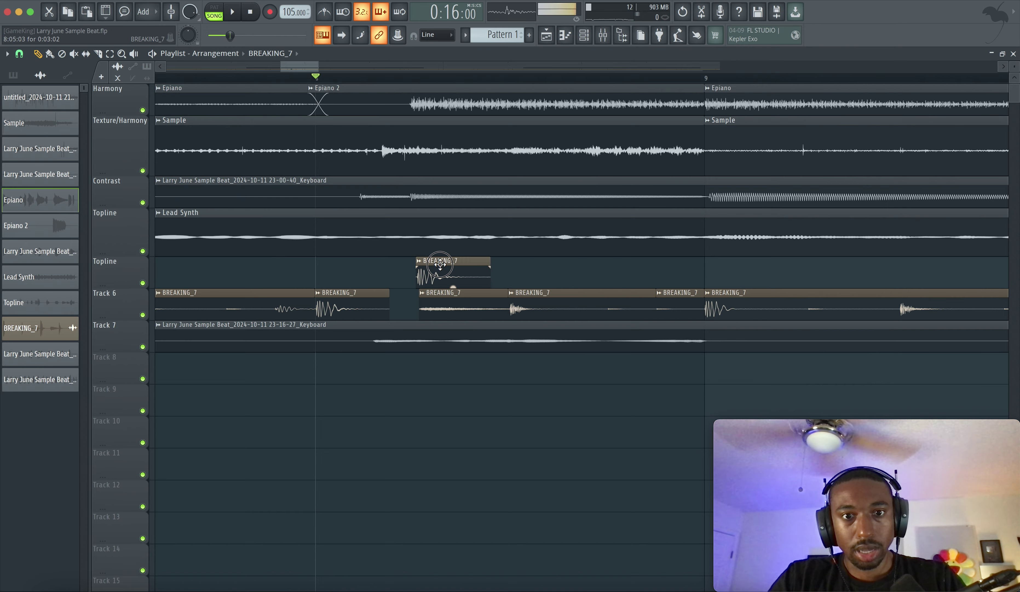
{"action": "scroll", "coordinate": [430, 272], "scroll_direction": "up", "scroll_amount": 3}
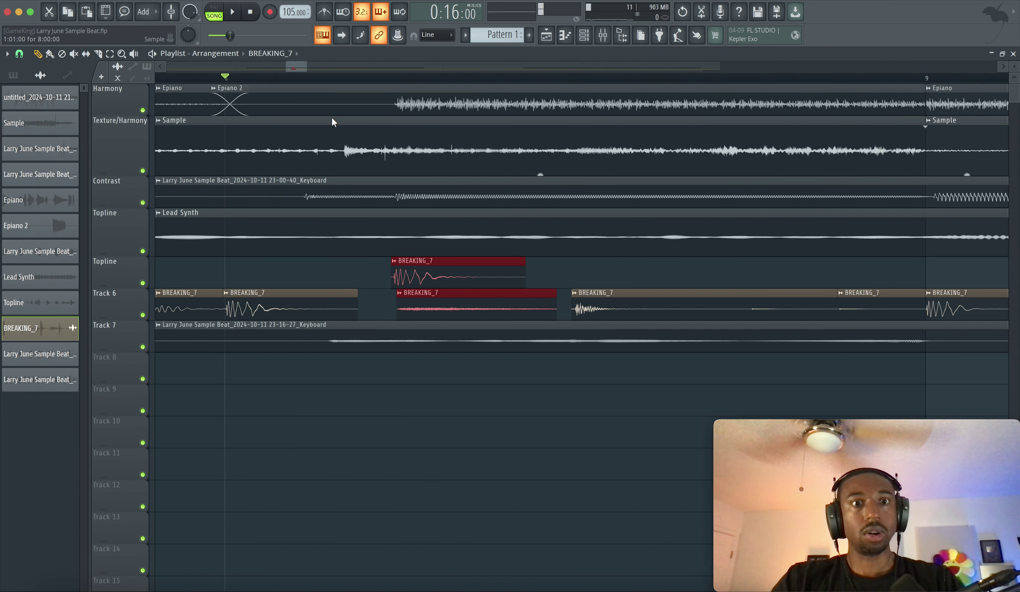
{"action": "key", "text": "space"}
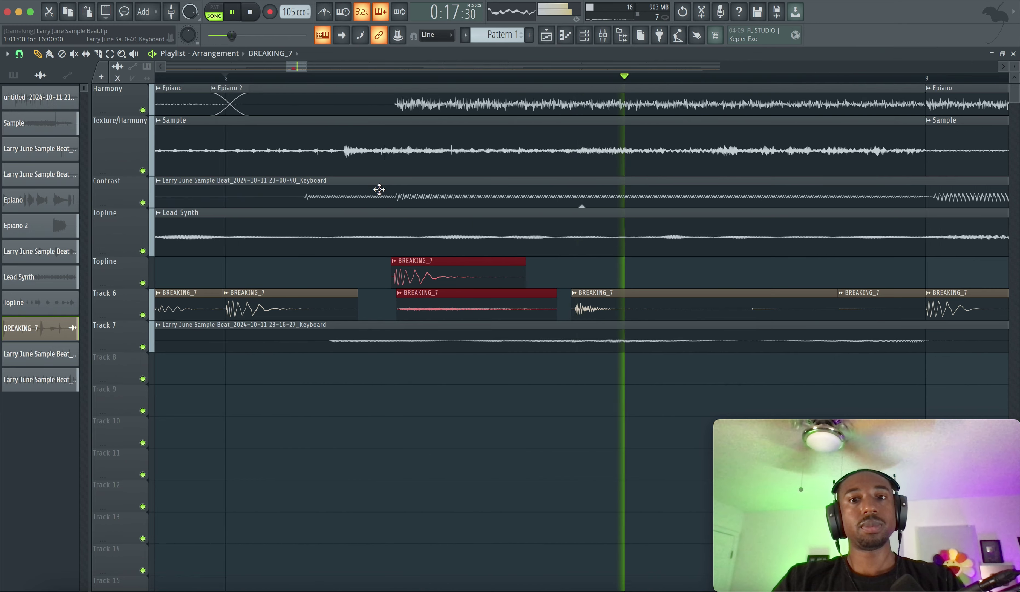
{"action": "scroll", "coordinate": [378, 189], "scroll_direction": "down", "scroll_amount": 3}
{"action": "key", "text": "space"}
{"action": "key", "text": "space"}
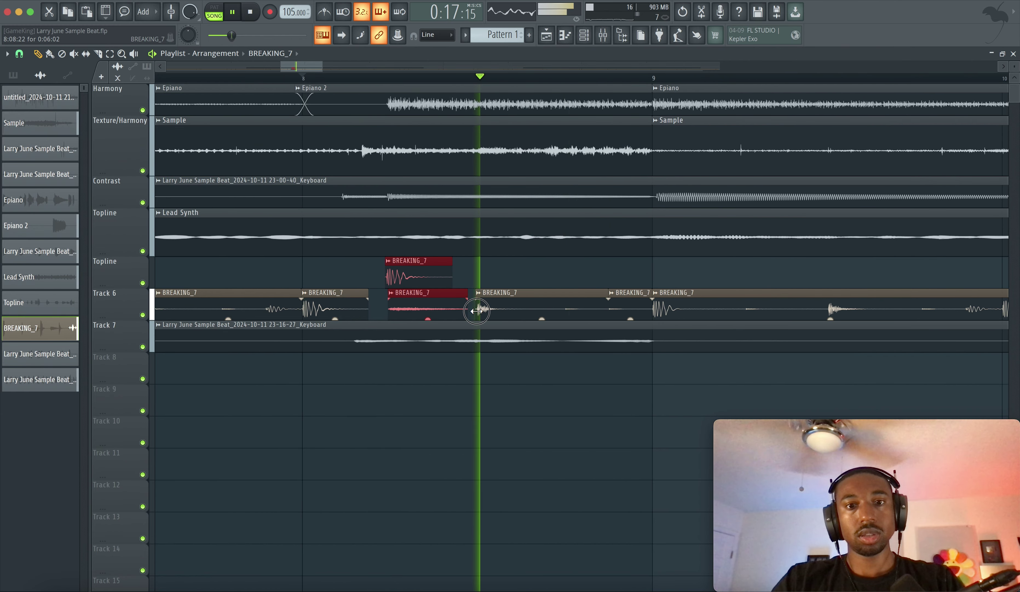
Slice the BREAKING_7 snare clip on Track 6 at beat 4 of bar 8 and set the playlist snap to Beat.
{"action": "left_click_drag", "start_coordinate": [478, 311], "coordinate": [510, 311]}
{"action": "key", "text": "space"}
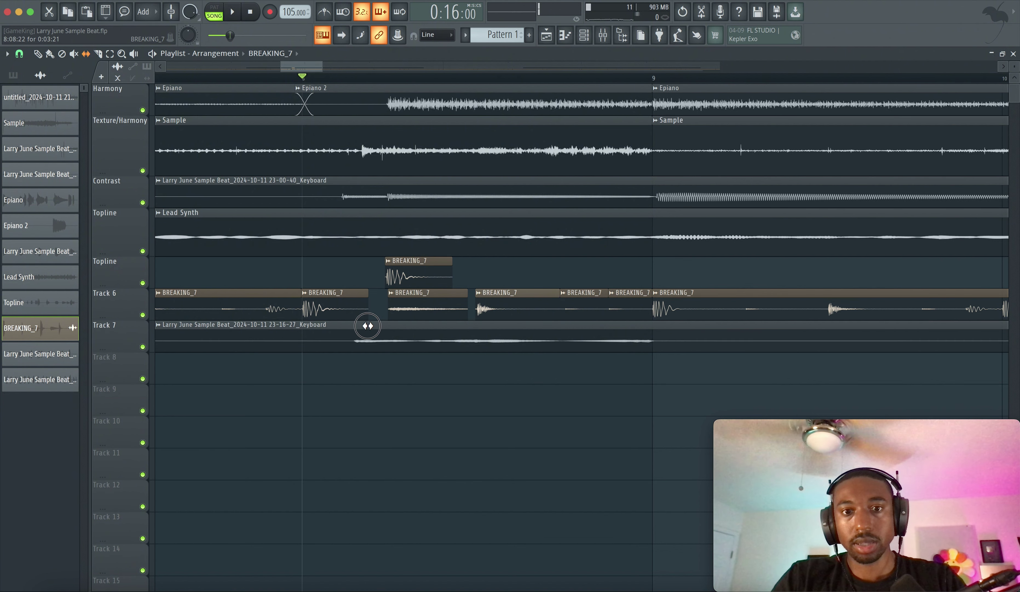
{"action": "left_click", "coordinate": [20, 54]}
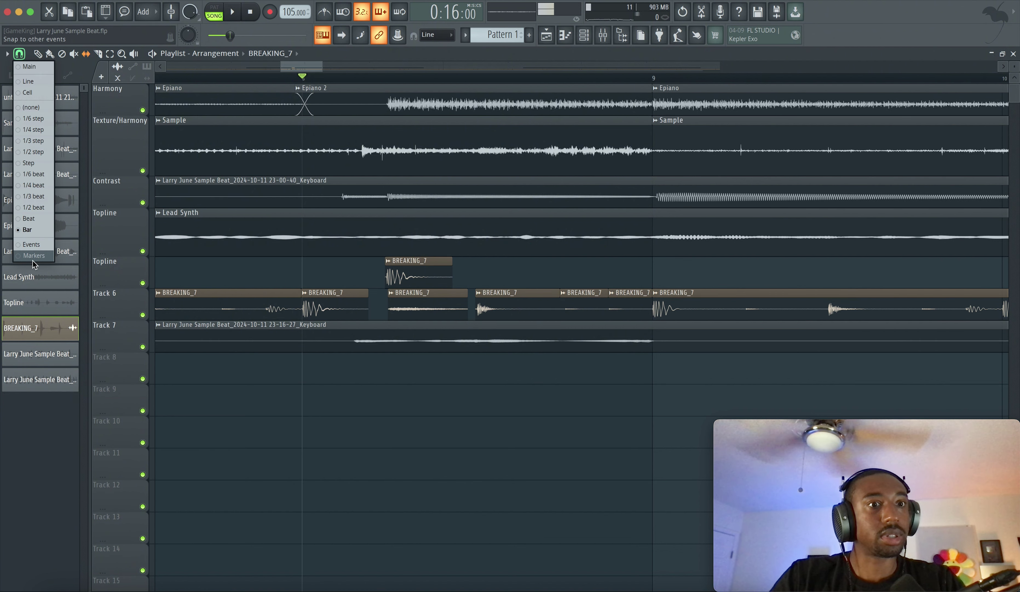
{"action": "left_click", "coordinate": [32, 221]}
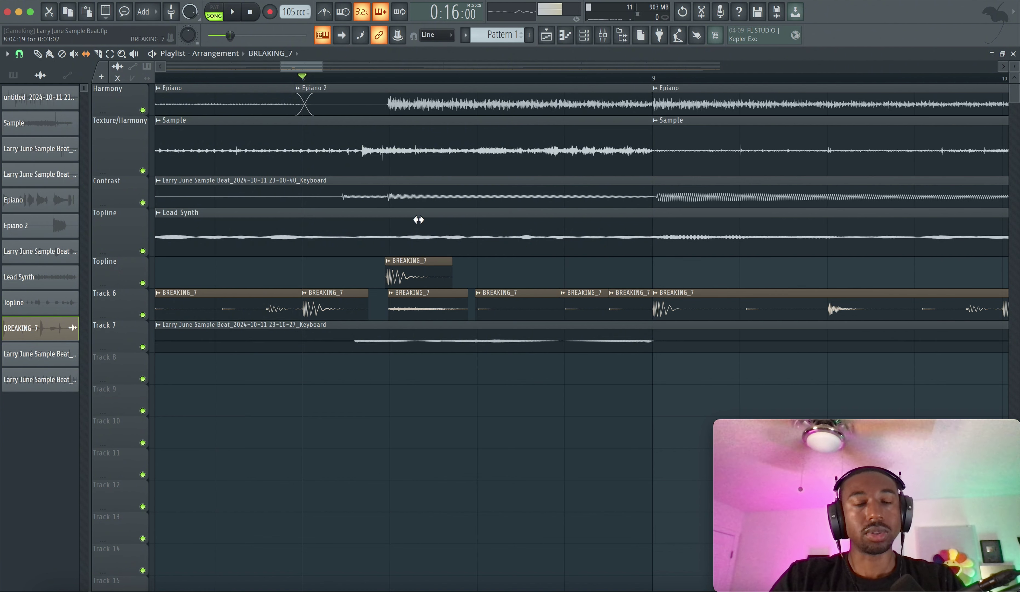
Mute the BREAKING_7 slice on beat 3 of bar 8 in Track 6 while replaying from bar 8.
{"action": "key", "text": "space"}
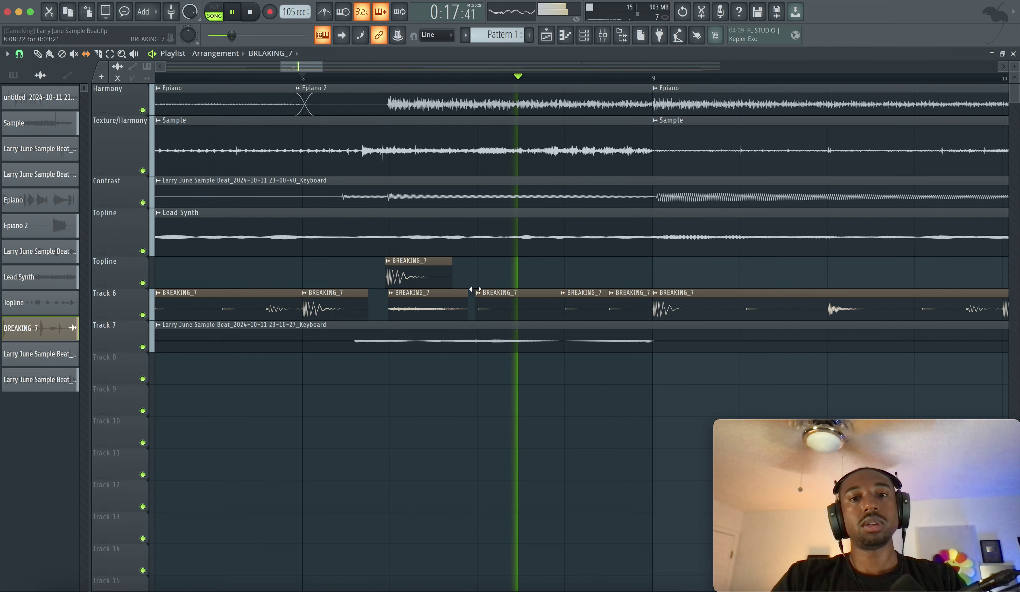
{"action": "scroll", "coordinate": [498, 299], "scroll_direction": "down", "scroll_amount": 3}
{"action": "key", "text": "space"}
{"action": "key", "text": "space"}
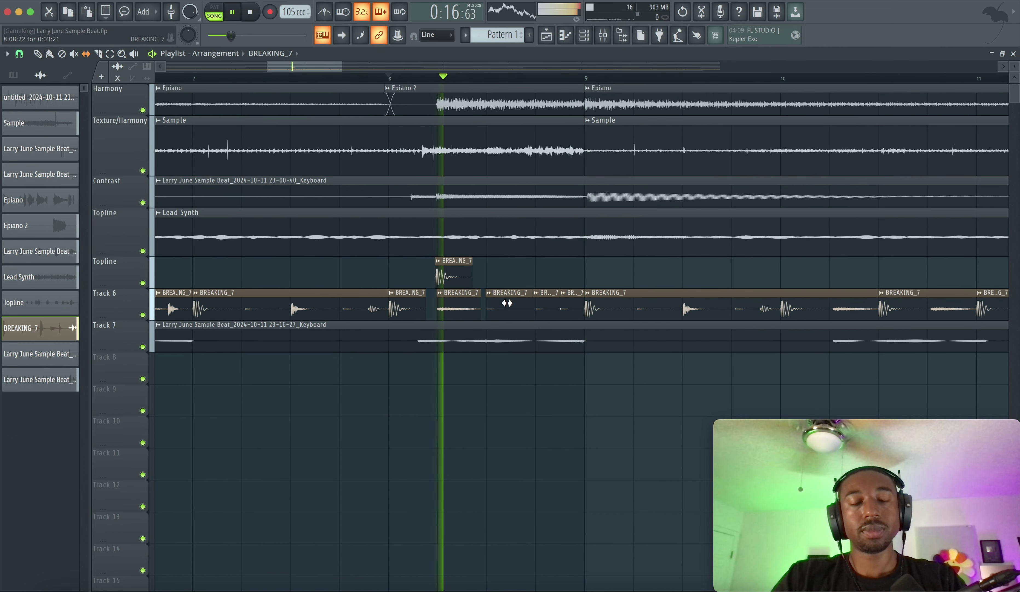
{"action": "right_click", "coordinate": [507, 302], "text": "alt"}
{"action": "key", "text": "space"}
{"action": "key", "text": "space"}
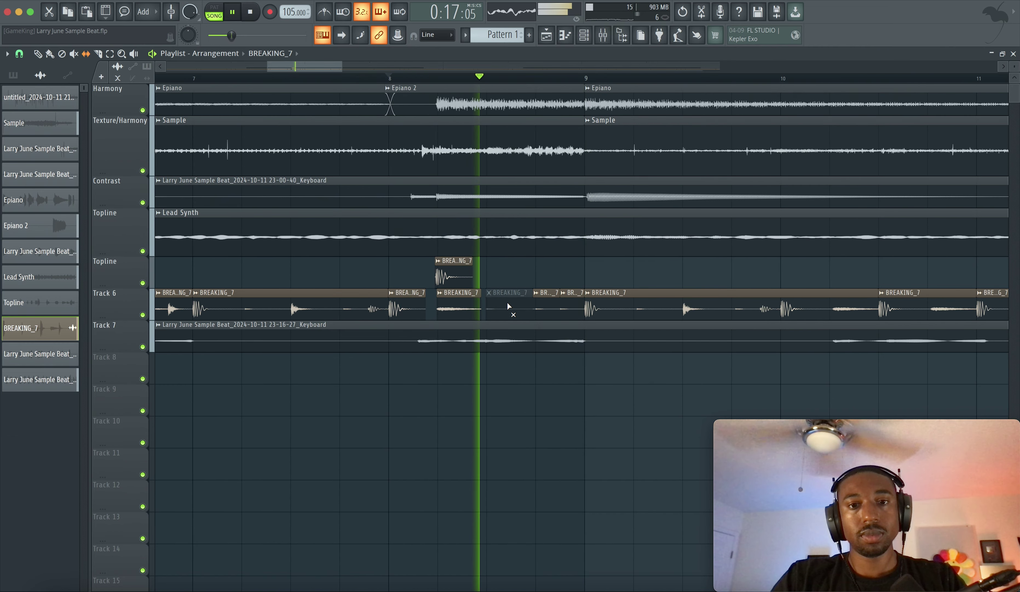
Select the edited kick and beat 2 slices in bar 8, activate the Draw tool, and review the following bars during playback.
{"action": "scroll", "coordinate": [494, 274], "scroll_direction": "down", "scroll_amount": 4}
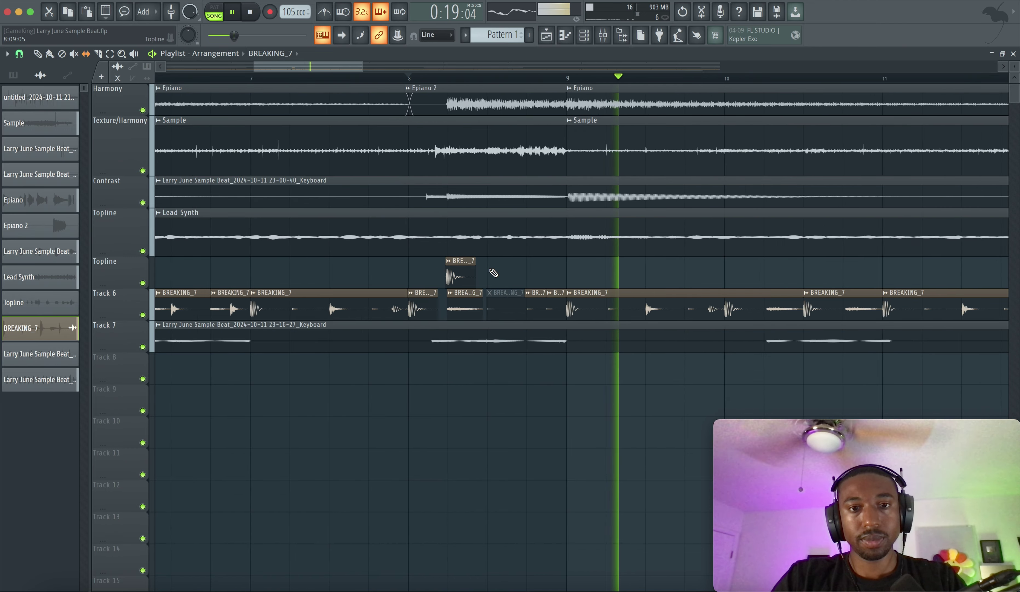
{"action": "left_click_drag", "start_coordinate": [460, 274], "coordinate": [465, 310]}
{"action": "scroll", "coordinate": [464, 305], "scroll_direction": "right", "scroll_amount": 5}
{"action": "scroll", "coordinate": [410, 280], "scroll_direction": "down", "scroll_amount": 3}
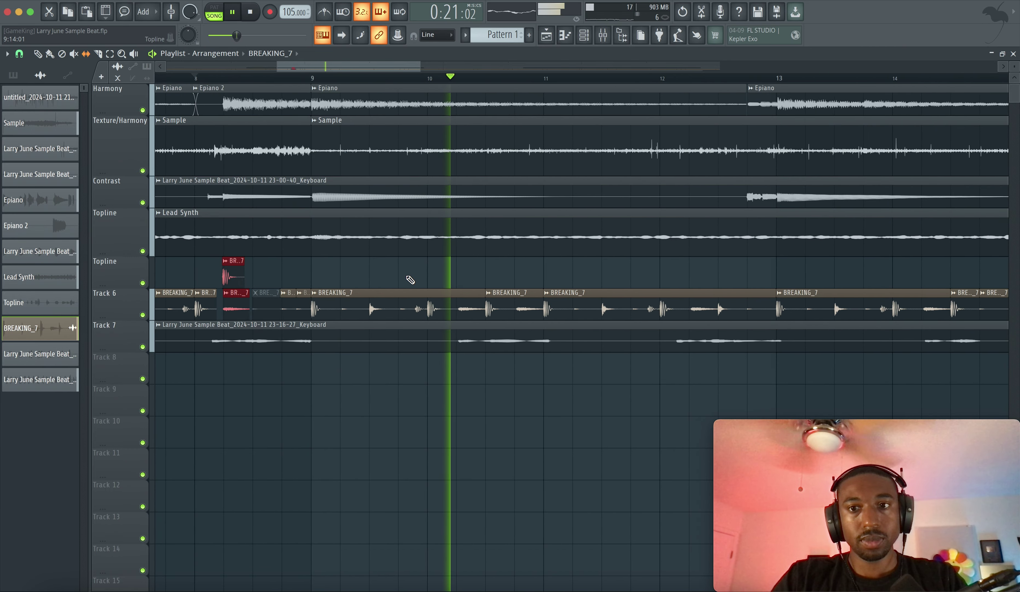
{"action": "left_click", "coordinate": [38, 54]}
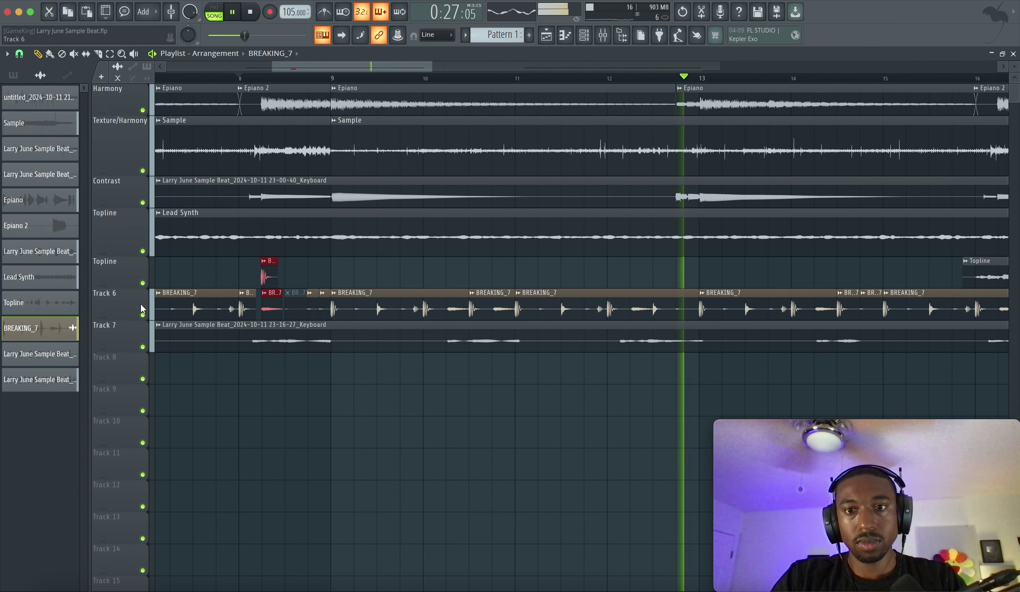
{"action": "scroll", "coordinate": [400, 267], "scroll_direction": "down", "scroll_amount": 2}
{"action": "scroll", "coordinate": [428, 276], "scroll_direction": "down", "scroll_amount": 1}
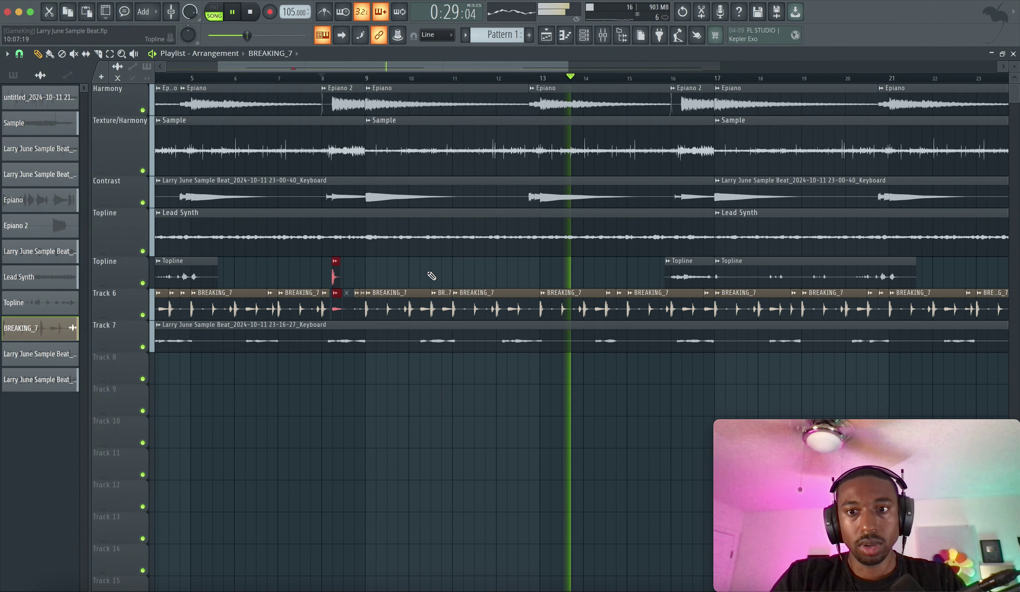
{"action": "scroll", "coordinate": [491, 274], "scroll_direction": "down", "scroll_amount": 2}
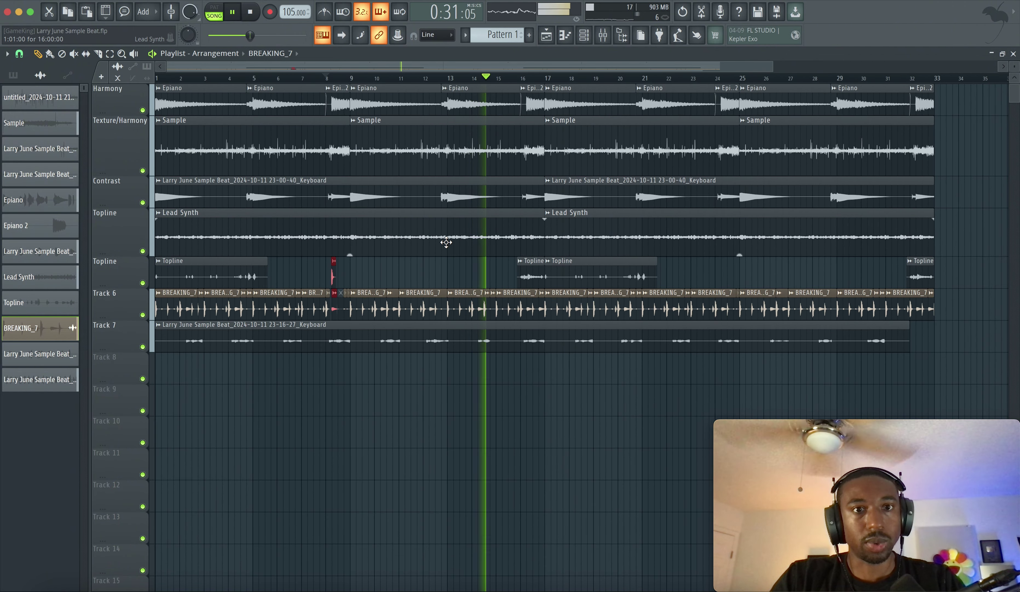
{"action": "scroll", "coordinate": [545, 301], "scroll_direction": "up", "scroll_amount": 2}
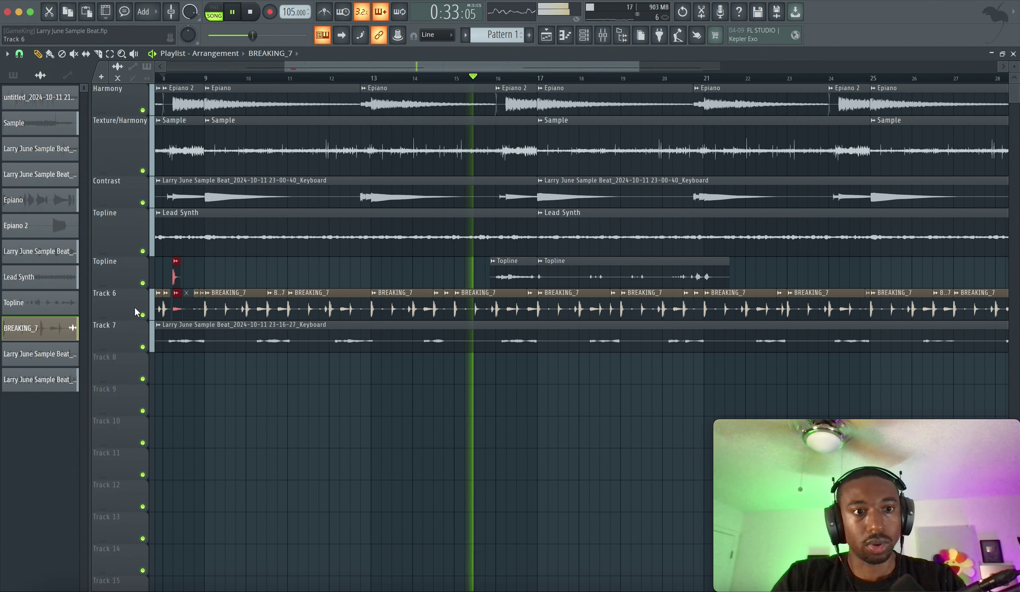
Insert two empty tracks above the BREAKING_7 break track and stop playback.
{"action": "right_click", "coordinate": [108, 292]}
{"action": "left_click", "coordinate": [162, 532]}
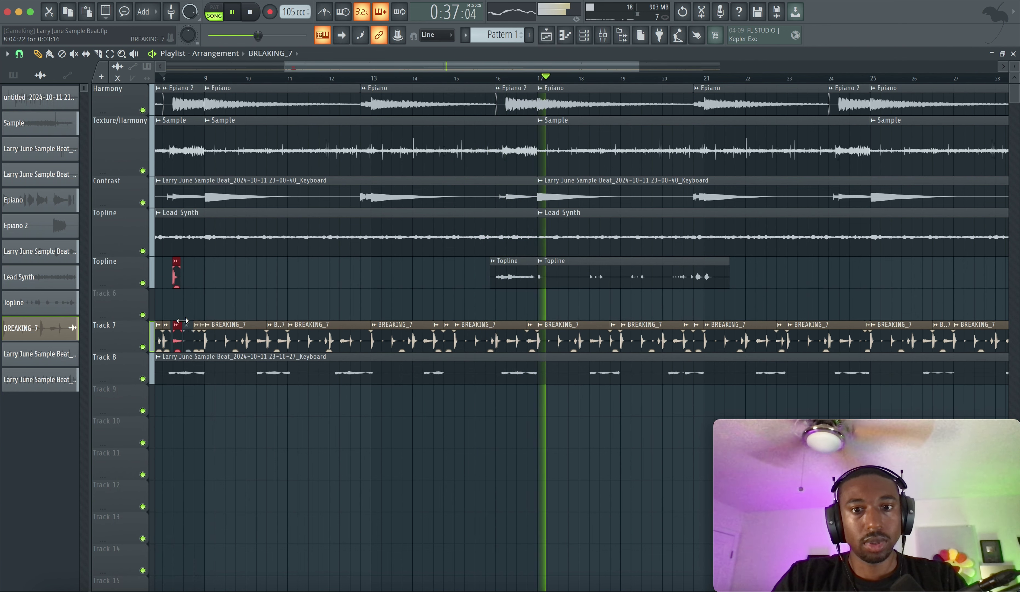
{"action": "right_click", "coordinate": [122, 331]}
{"action": "left_click", "coordinate": [163, 531]}
{"action": "key", "text": "space"}
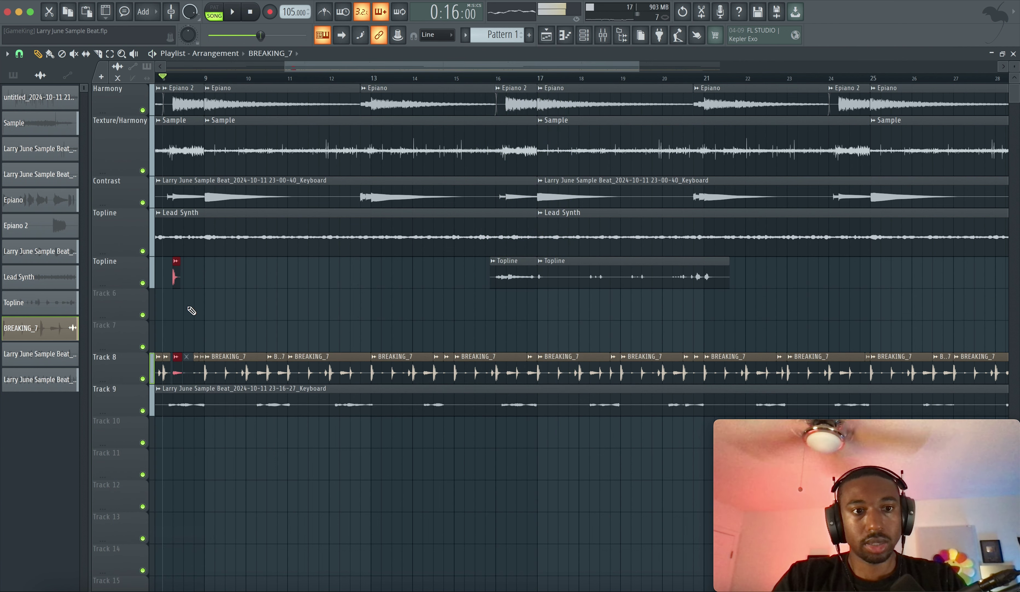
Copy the bar 8 kick and beat 2 slices to beat 2 of bar 16, inserting another track to hold them above the break.
{"action": "key", "text": "super+d"}
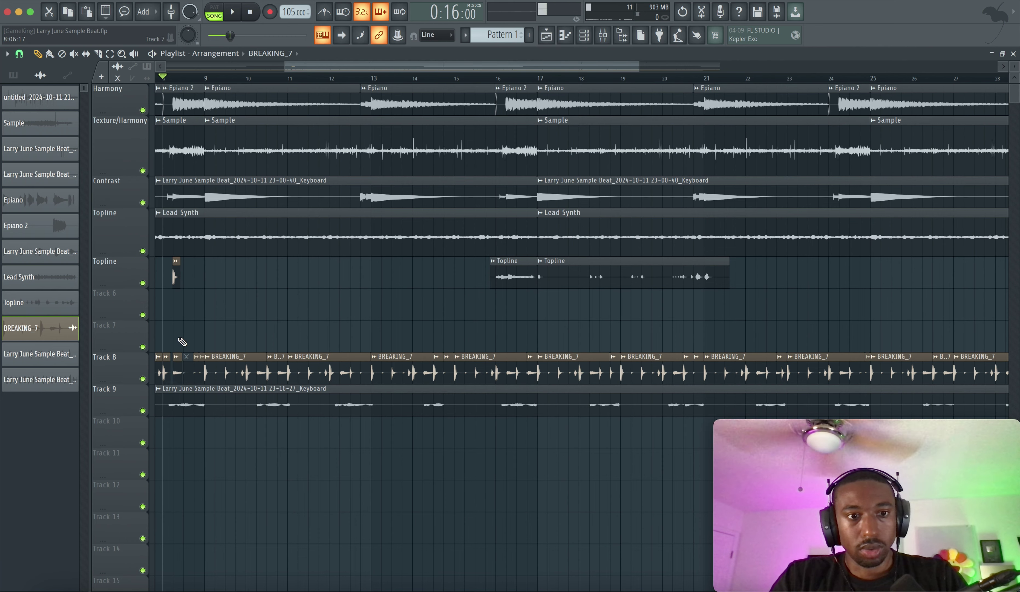
{"action": "scroll", "coordinate": [182, 341], "scroll_direction": "up", "scroll_amount": 5, "text": "ctrl"}
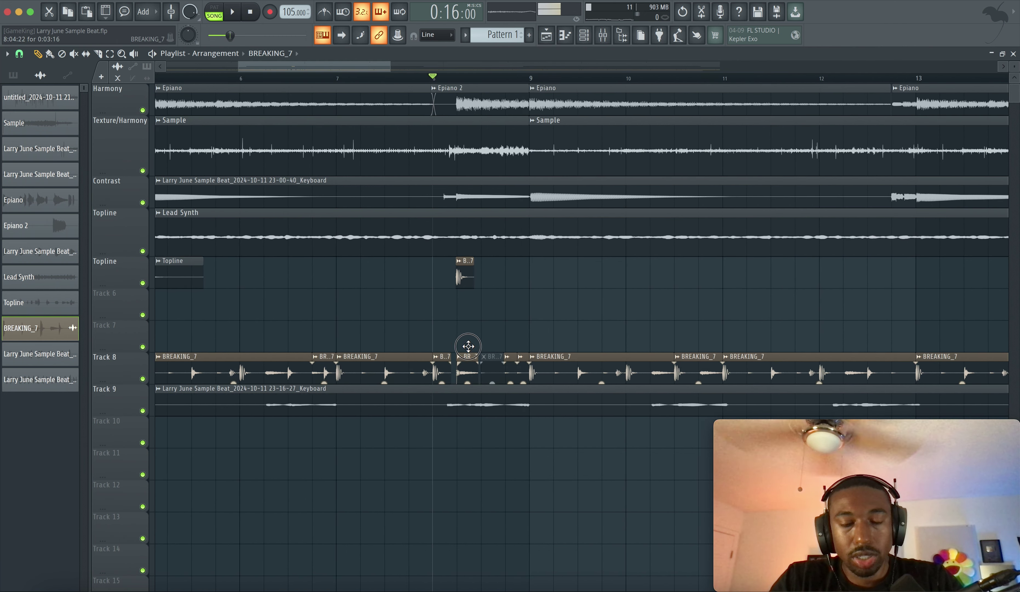
{"action": "left_click_drag", "start_coordinate": [502, 352], "coordinate": [443, 252]}
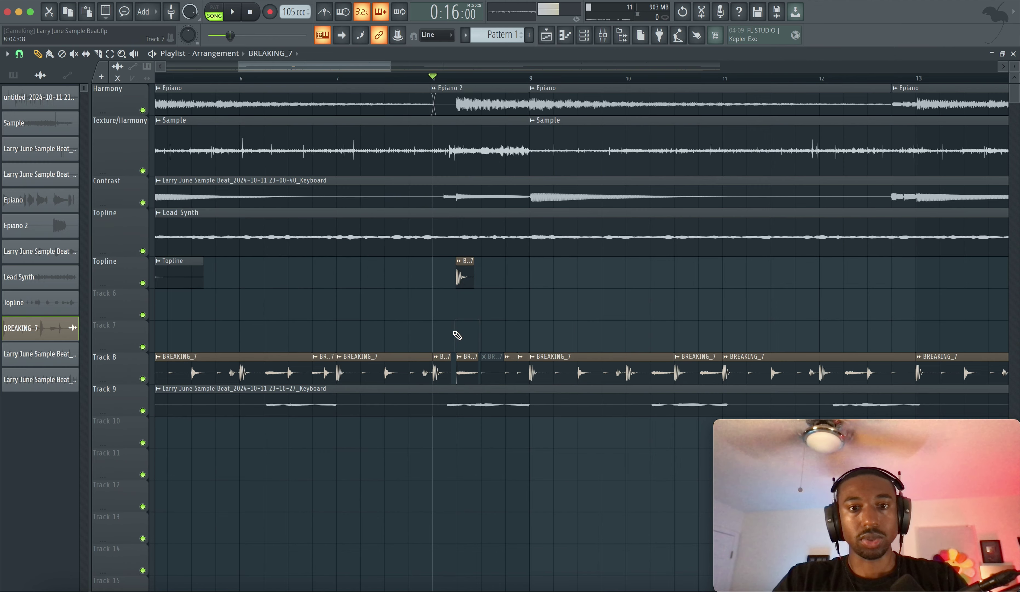
{"action": "scroll", "coordinate": [654, 280], "scroll_direction": "right", "scroll_amount": 10}
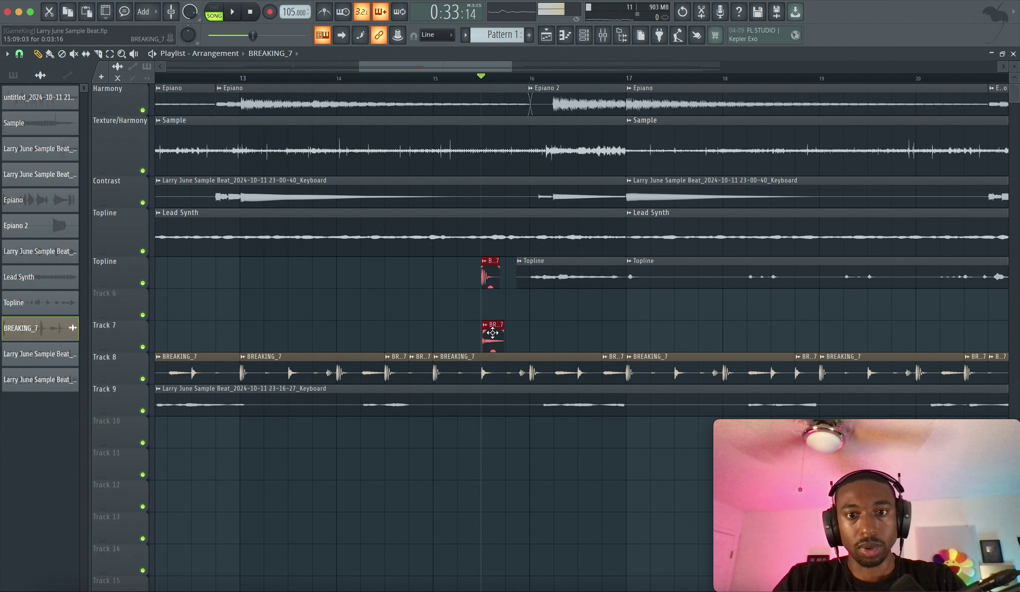
{"action": "right_click", "coordinate": [123, 287]}
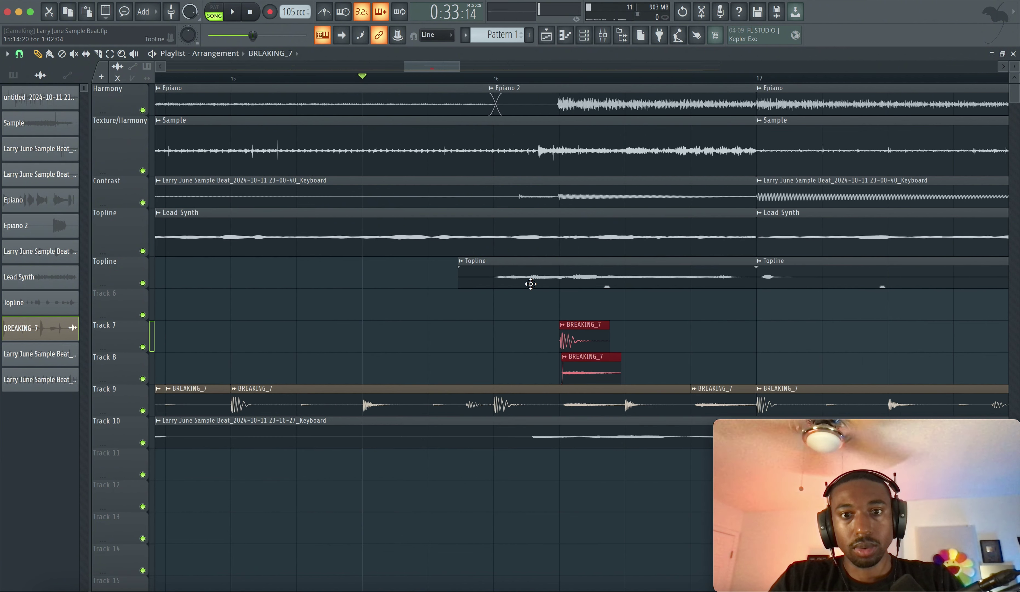
{"action": "key", "text": "space"}
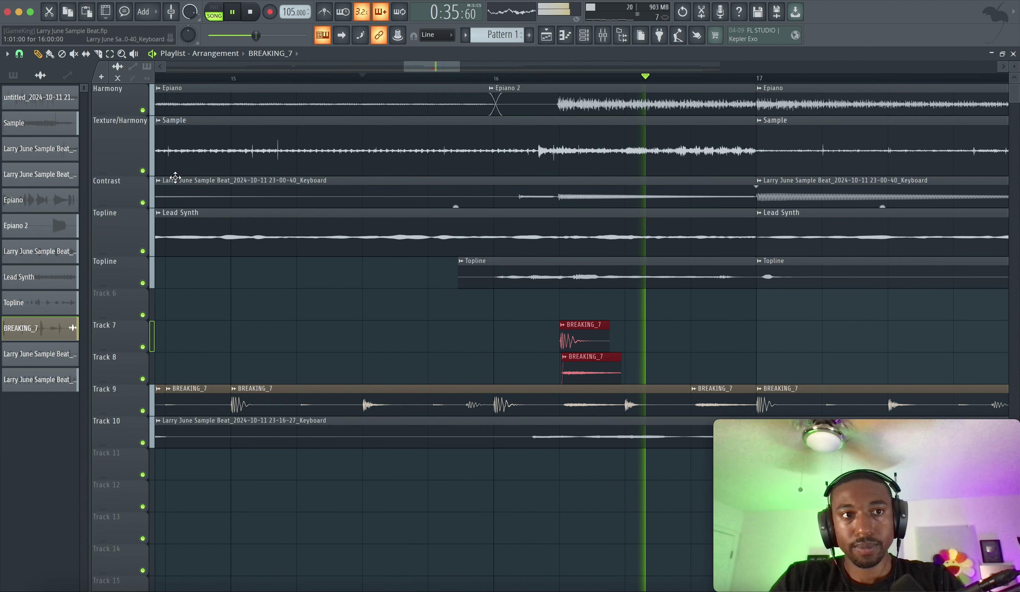
Slice the Track 9 break at beats 2 and 3 of bar 16 and delete the section between them, undoing the extra deletion.
{"action": "key", "text": "c"}
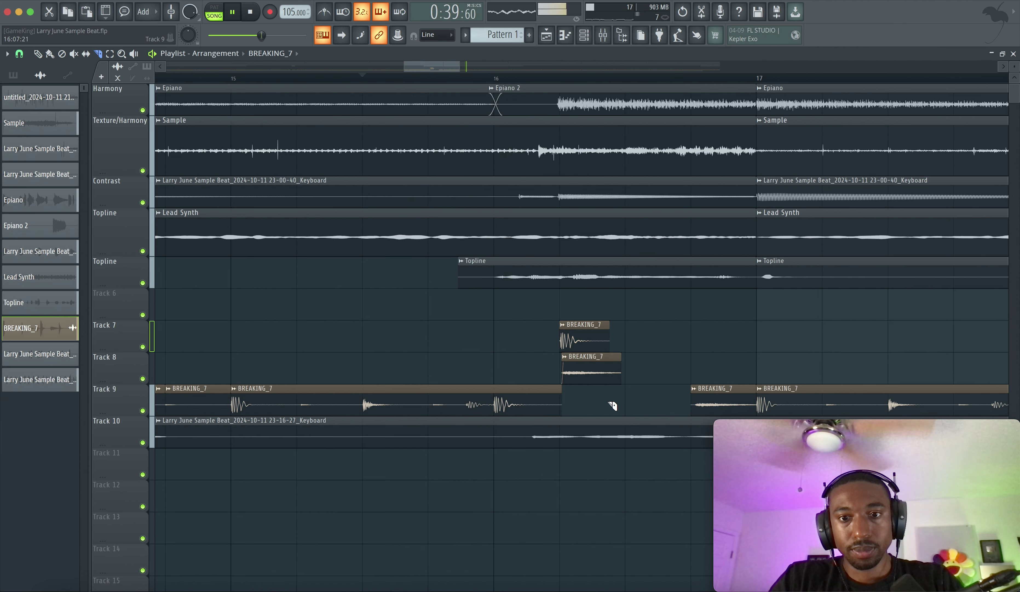
{"action": "key", "text": "super+z"}
{"action": "key", "text": "space"}
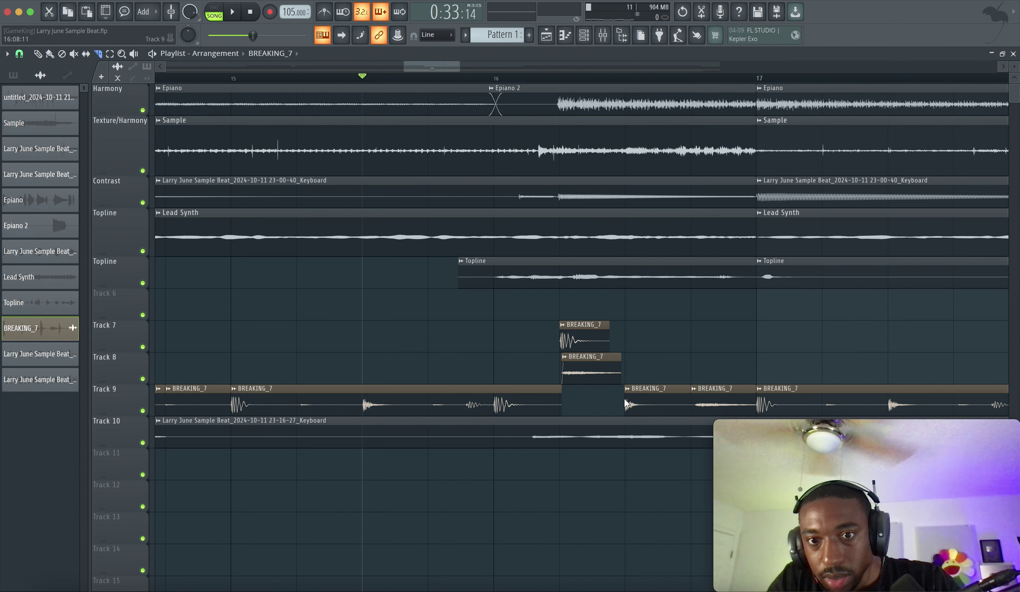
Copy the two BREAKING_7 slices on Tracks 7 and 8 from bar 16 to beat 2 of bar 24.
{"action": "key", "text": "space"}
{"action": "scroll", "coordinate": [600, 372], "scroll_direction": "down", "scroll_amount": 2}
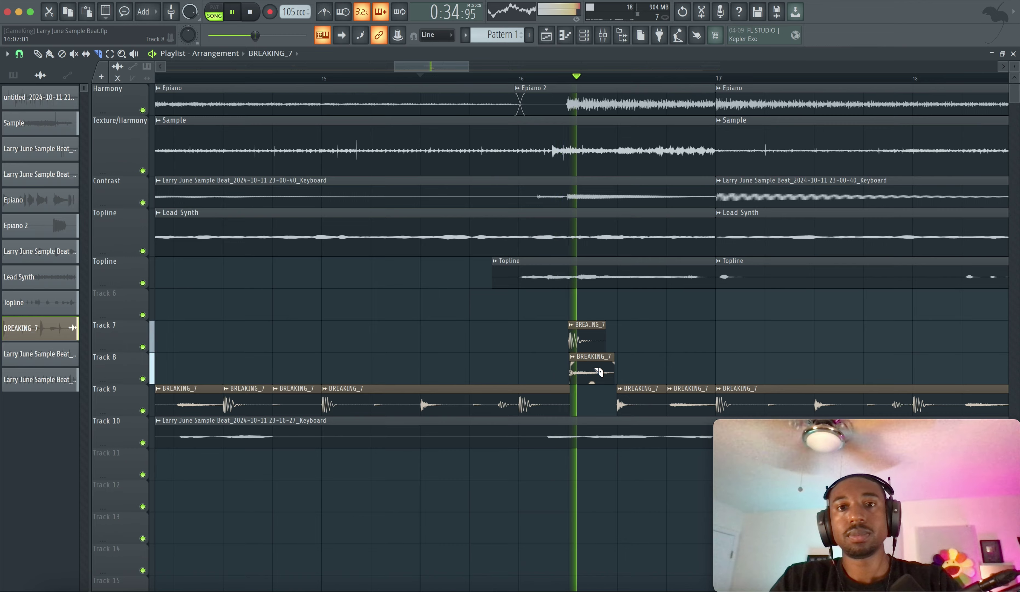
{"action": "scroll", "coordinate": [536, 348], "scroll_direction": "down", "scroll_amount": 2}
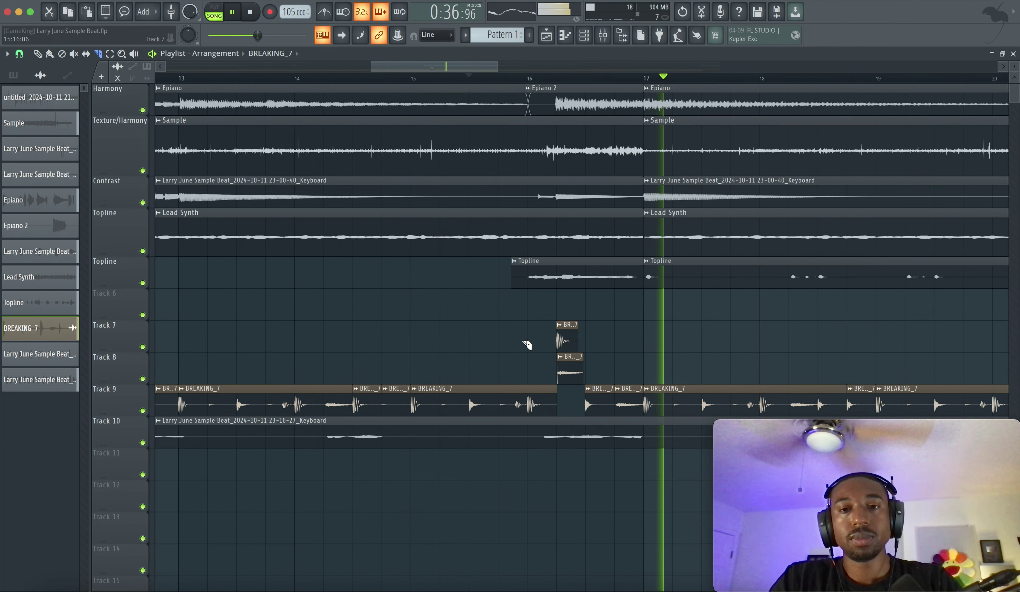
{"action": "scroll", "coordinate": [527, 345], "scroll_direction": "down", "scroll_amount": 2}
{"action": "left_click_drag", "start_coordinate": [588, 369], "coordinate": [528, 335]}
{"action": "scroll", "coordinate": [529, 339], "scroll_direction": "right", "scroll_amount": 3}
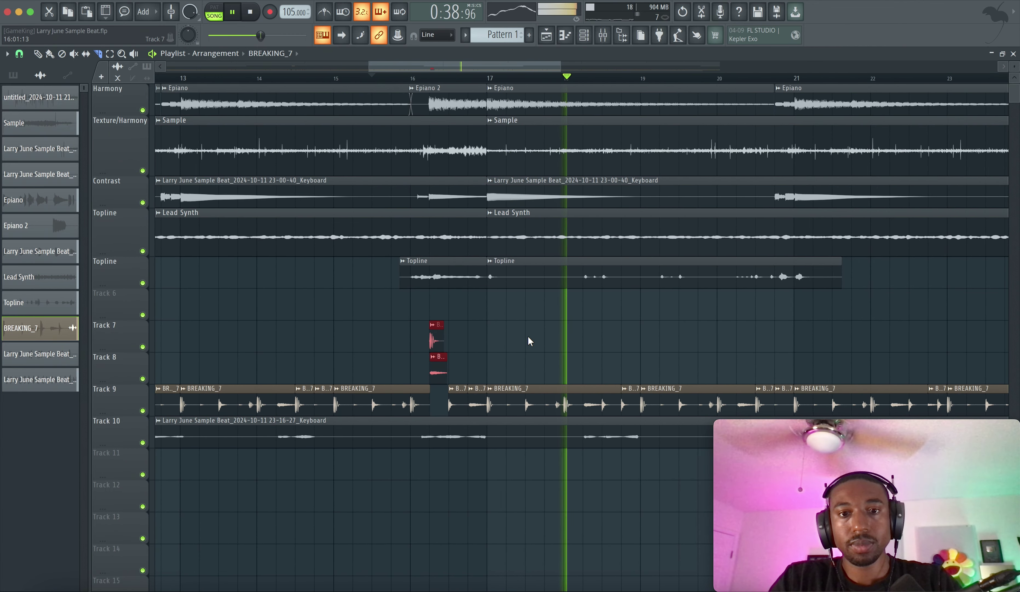
{"action": "scroll", "coordinate": [332, 197], "scroll_direction": "right", "scroll_amount": 2}
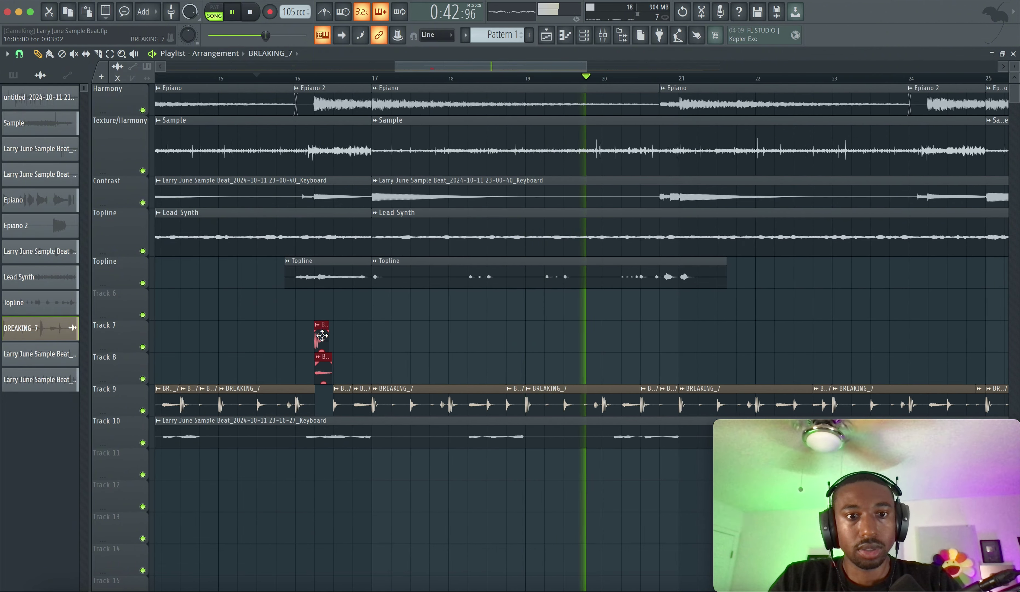
{"action": "left_click_drag", "start_coordinate": [322, 335], "coordinate": [936, 337]}
{"action": "scroll", "coordinate": [726, 331], "scroll_direction": "right", "scroll_amount": 5}
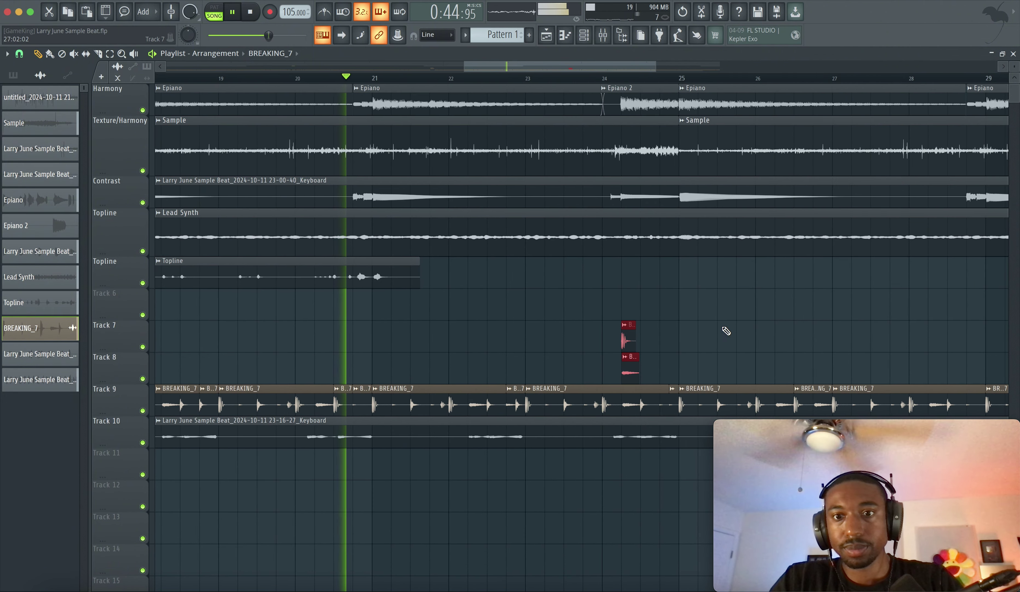
Slice the Track 9 break at beats 2 and 3 of bar 24, delete the section between the cuts, and stop playback.
{"action": "scroll", "coordinate": [632, 343], "scroll_direction": "up", "scroll_amount": 3}
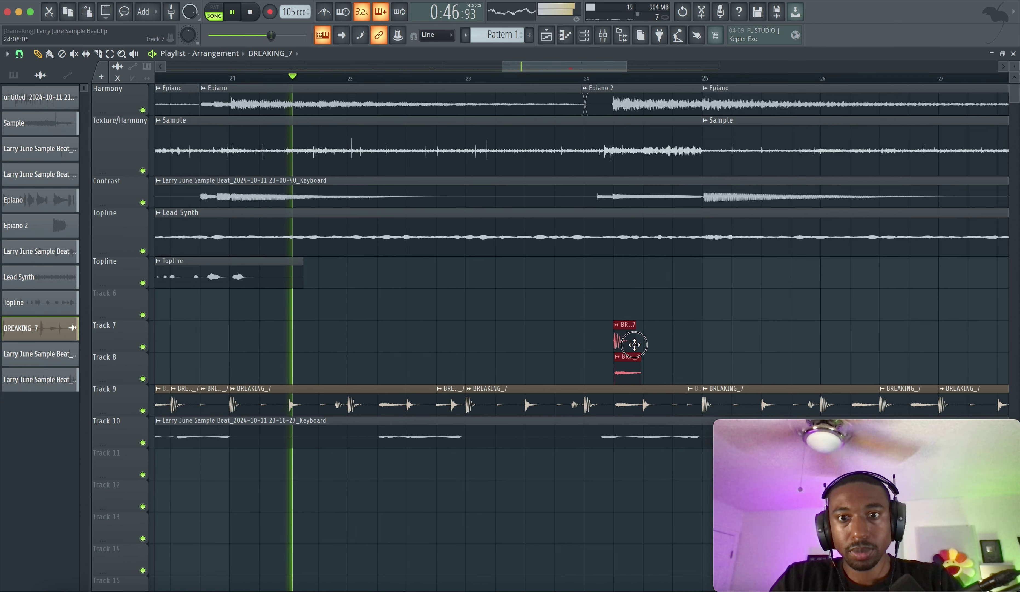
{"action": "scroll", "coordinate": [635, 350], "scroll_direction": "right", "scroll_amount": 2}
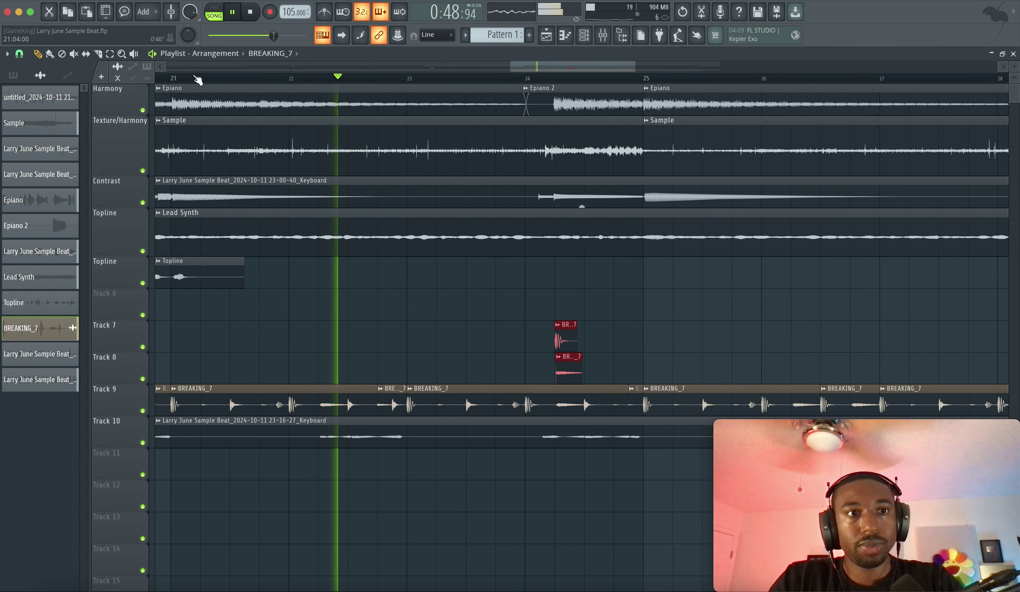
{"action": "left_click", "coordinate": [99, 54]}
{"action": "left_click", "coordinate": [556, 403]}
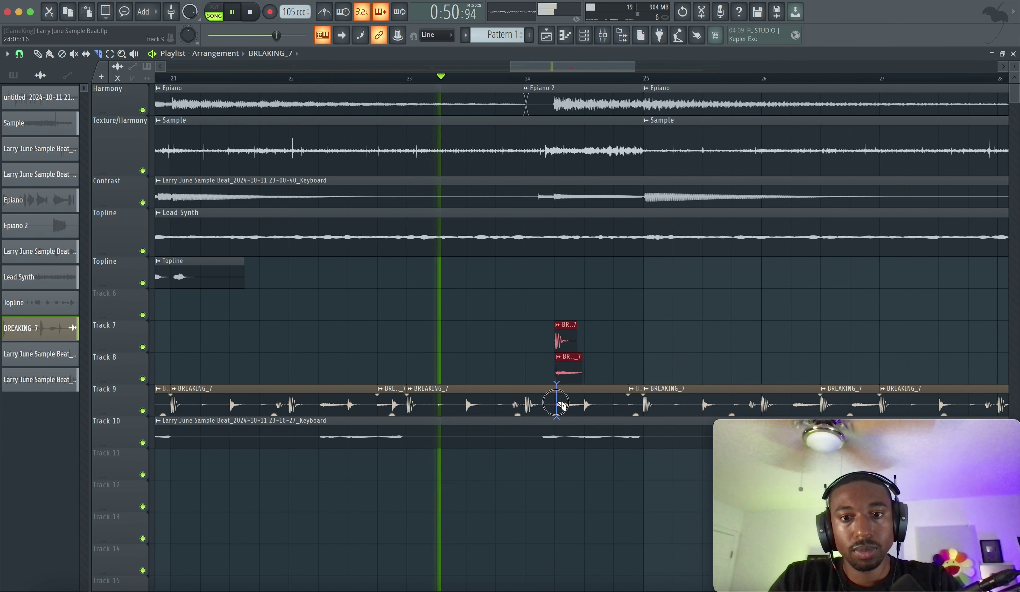
{"action": "right_click", "coordinate": [583, 401]}
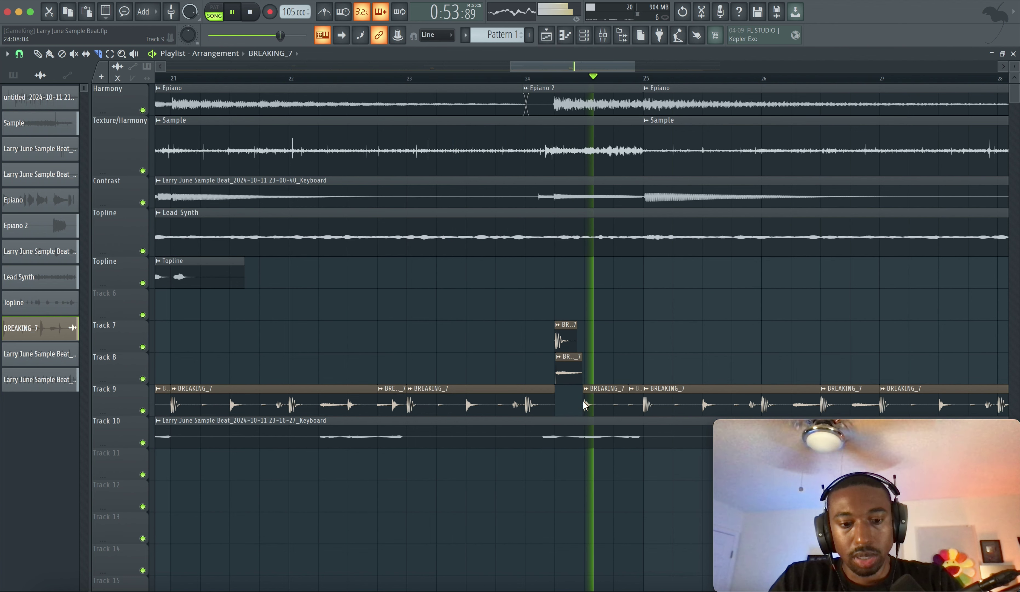
{"action": "key", "text": "space"}
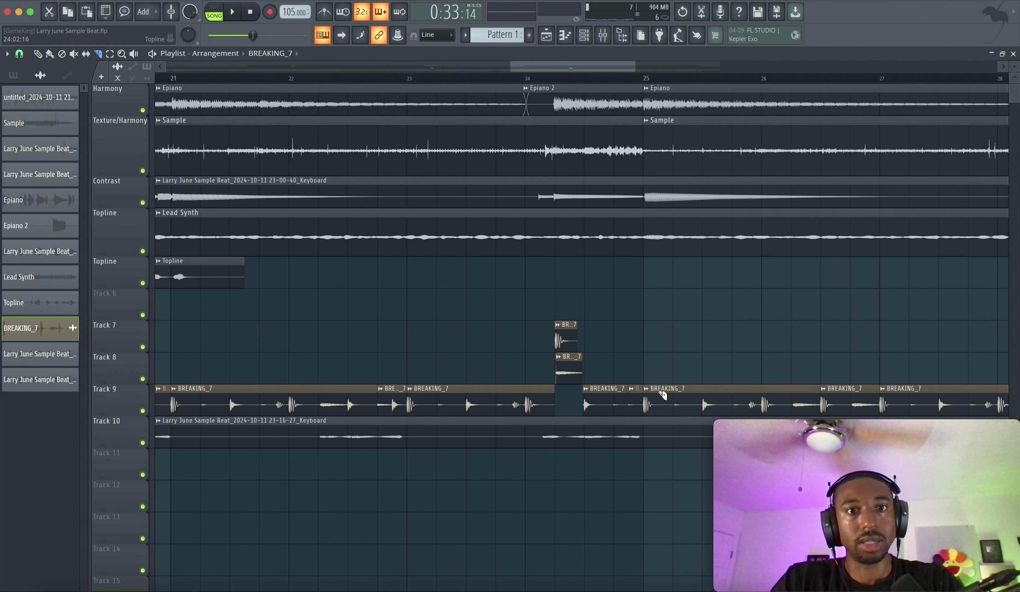
Open a Movie Recording window, shrink it to cover only a small area over the empty tracks, and set it to float on top.
{"action": "left_click", "coordinate": [722, 427]}
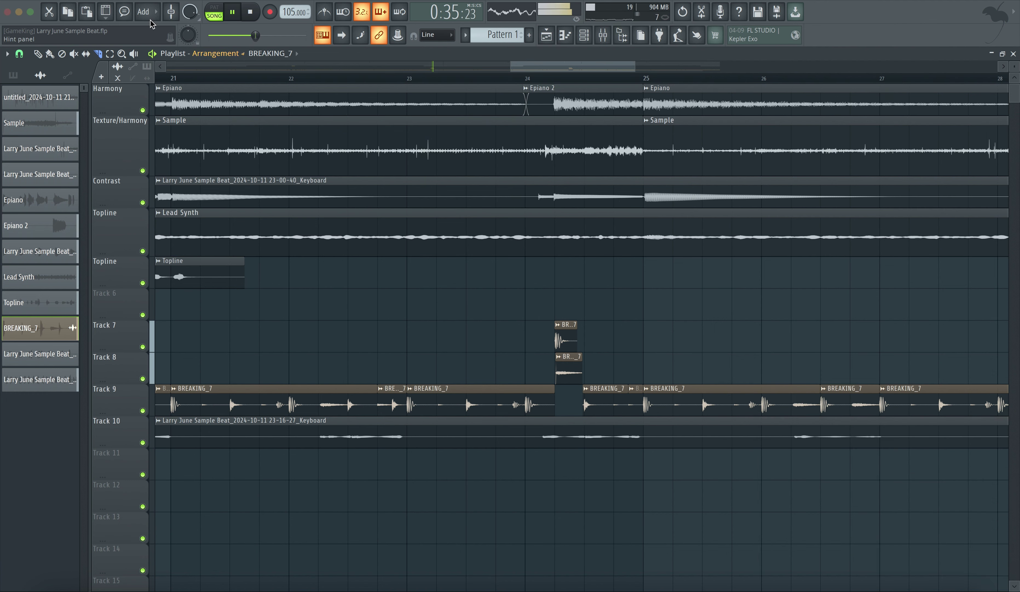
{"action": "left_click", "coordinate": [105, 1]}
{"action": "left_click", "coordinate": [131, 10]}
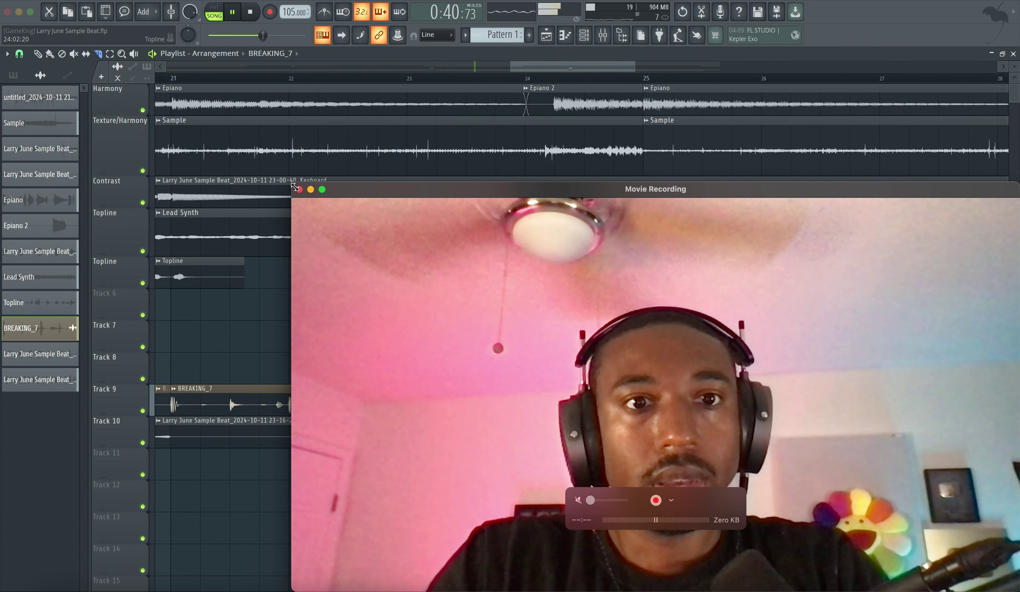
{"action": "left_click_drag", "start_coordinate": [292, 185], "coordinate": [734, 435]}
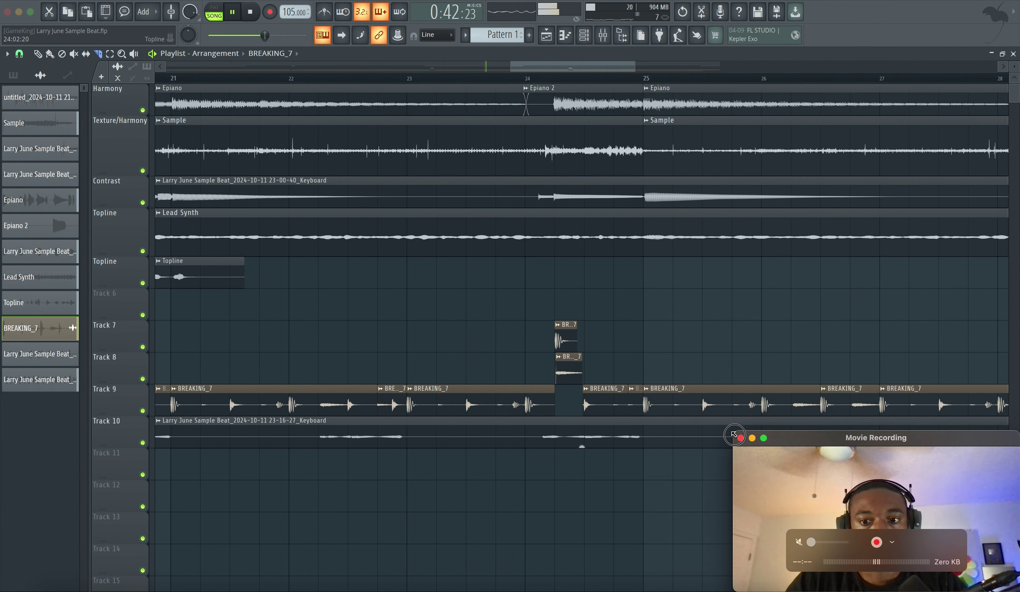
{"action": "left_click", "coordinate": [160, 1]}
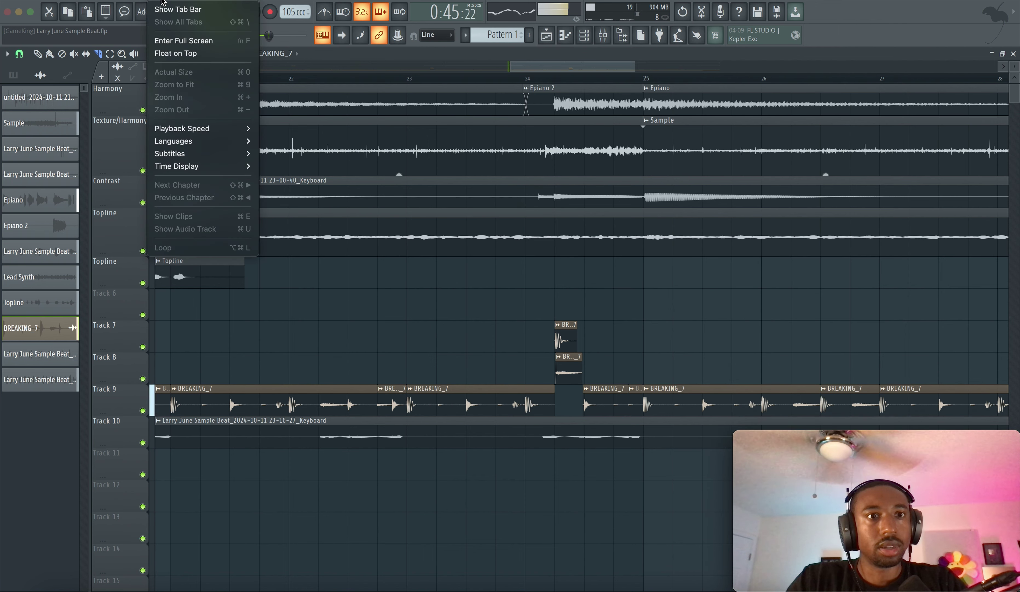
{"action": "left_click", "coordinate": [179, 50]}
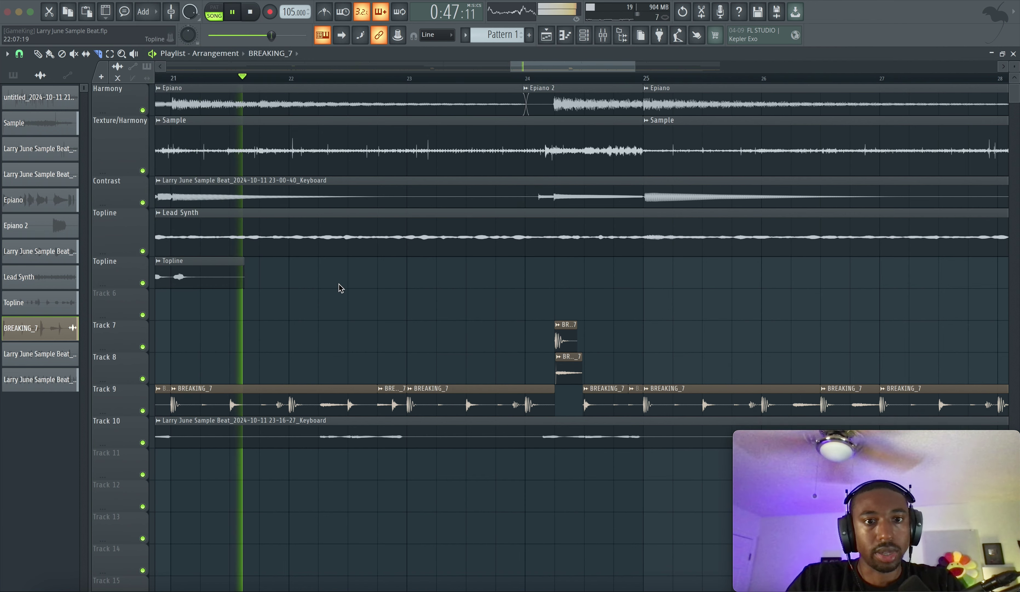
Slice the Track 10 keyboard clip and delete its part from early bar 22 to just before beat 3 of bar 24.
{"action": "scroll", "coordinate": [339, 283], "scroll_direction": "down", "scroll_amount": 2}
{"action": "scroll", "coordinate": [406, 291], "scroll_direction": "down", "scroll_amount": 1}
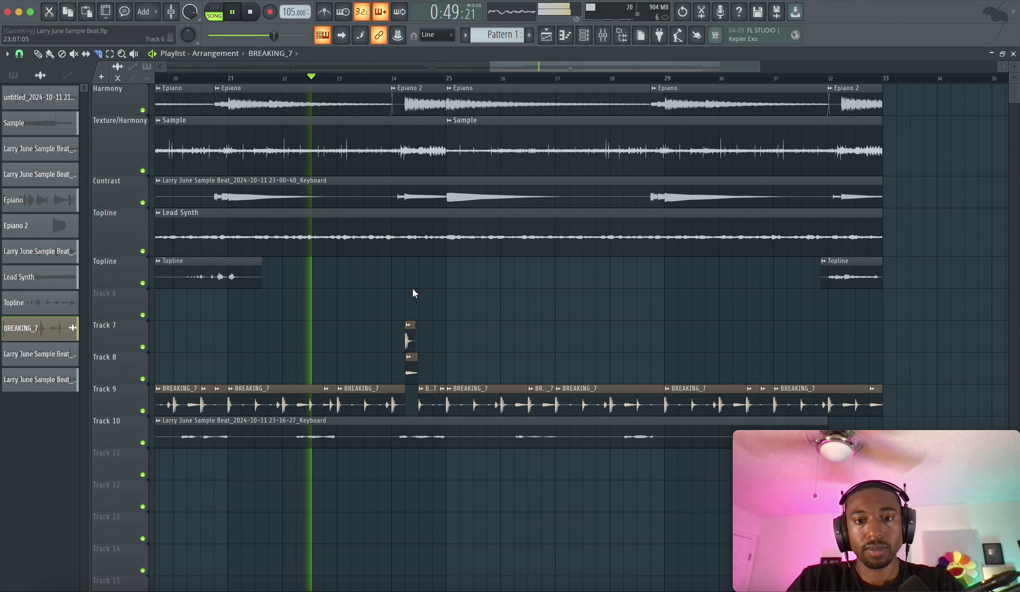
{"action": "left_click_drag", "start_coordinate": [467, 312], "coordinate": [358, 361]}
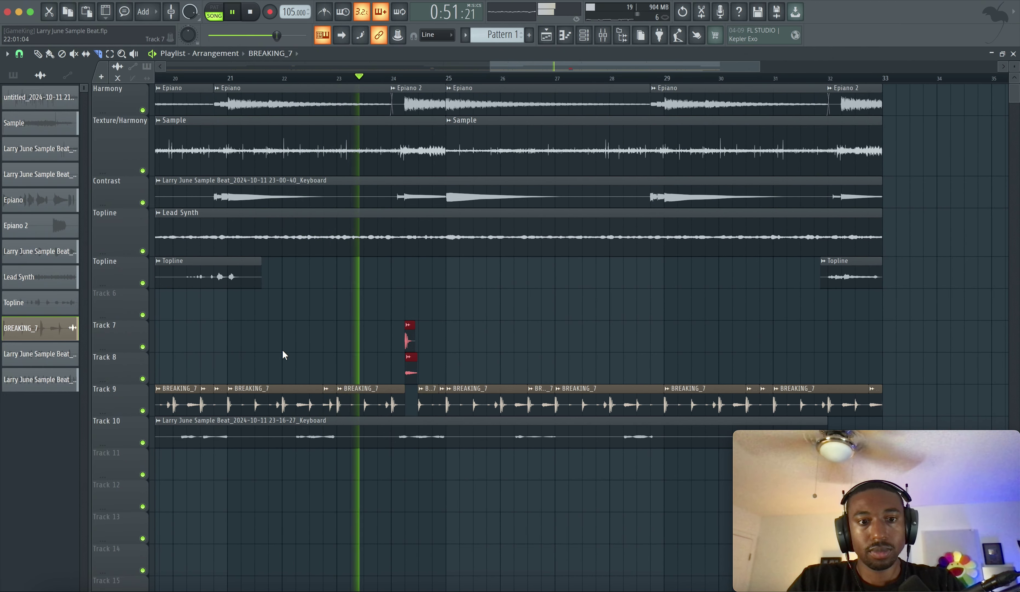
{"action": "left_click", "coordinate": [294, 438]}
{"action": "left_click", "coordinate": [352, 440]}
{"action": "right_click", "coordinate": [352, 440]}
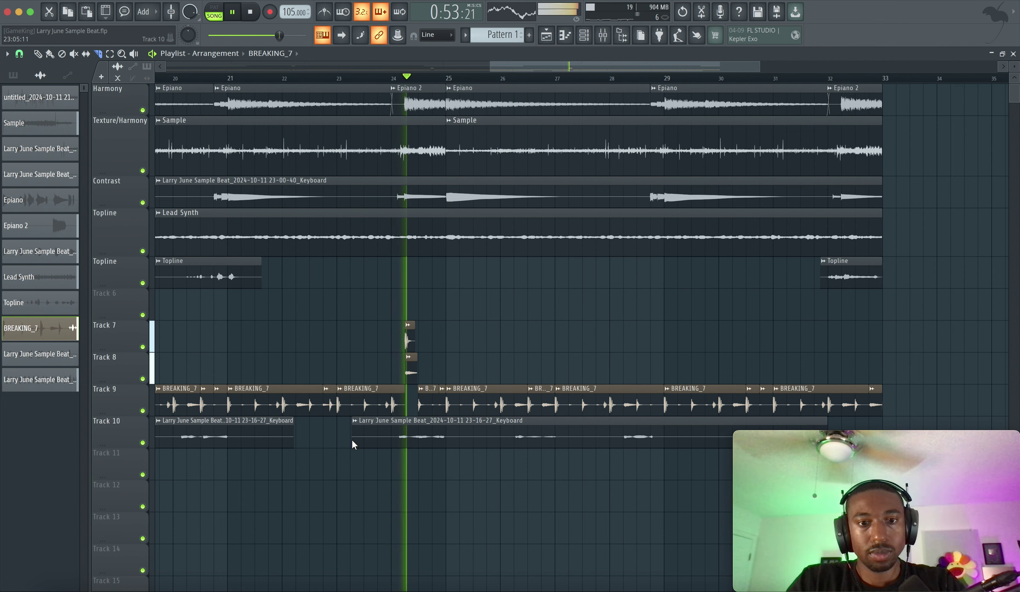
{"action": "right_click", "coordinate": [409, 440]}
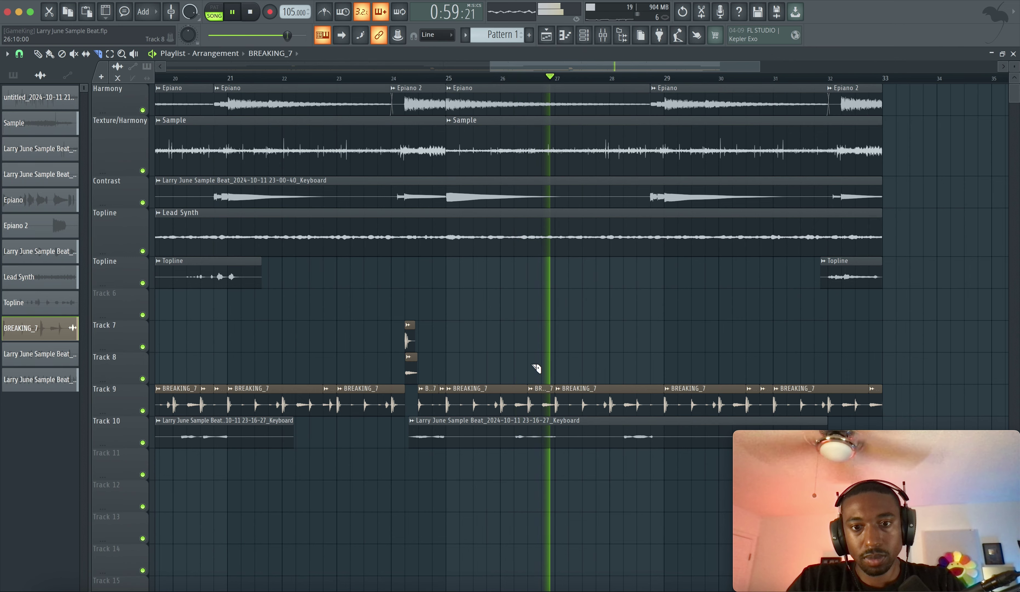
Save the project and copy the two Track 7 and 8 slices from bar 24 to beat 2 of bar 32.
{"action": "scroll", "coordinate": [540, 368], "scroll_direction": "down", "scroll_amount": 1}
{"action": "key", "text": "super+s"}
{"action": "left_click_drag", "start_coordinate": [481, 304], "coordinate": [425, 367]}
{"action": "left_click", "coordinate": [38, 53]}
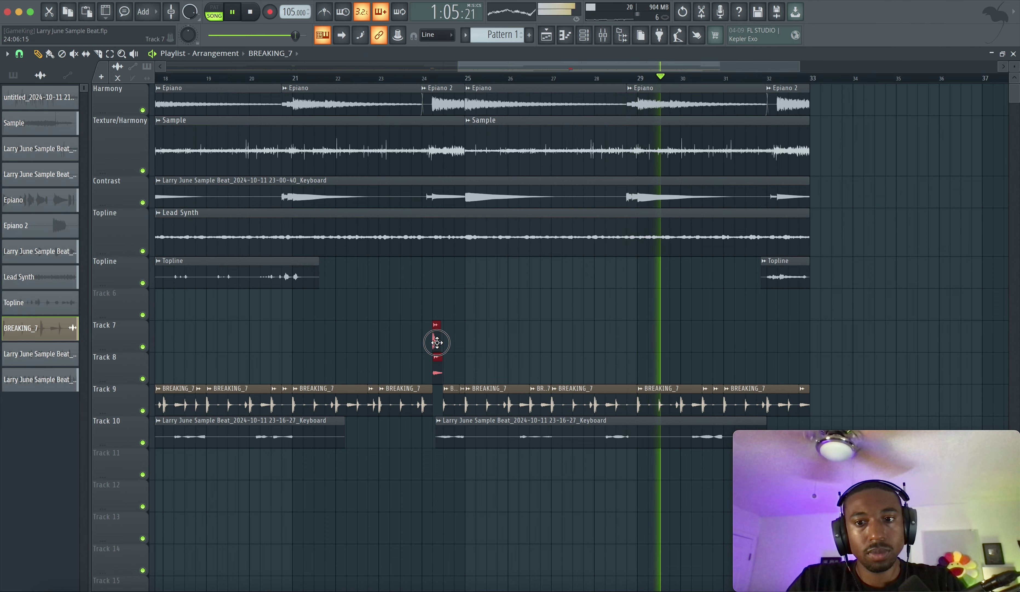
{"action": "left_click_drag", "start_coordinate": [437, 343], "coordinate": [781, 348]}
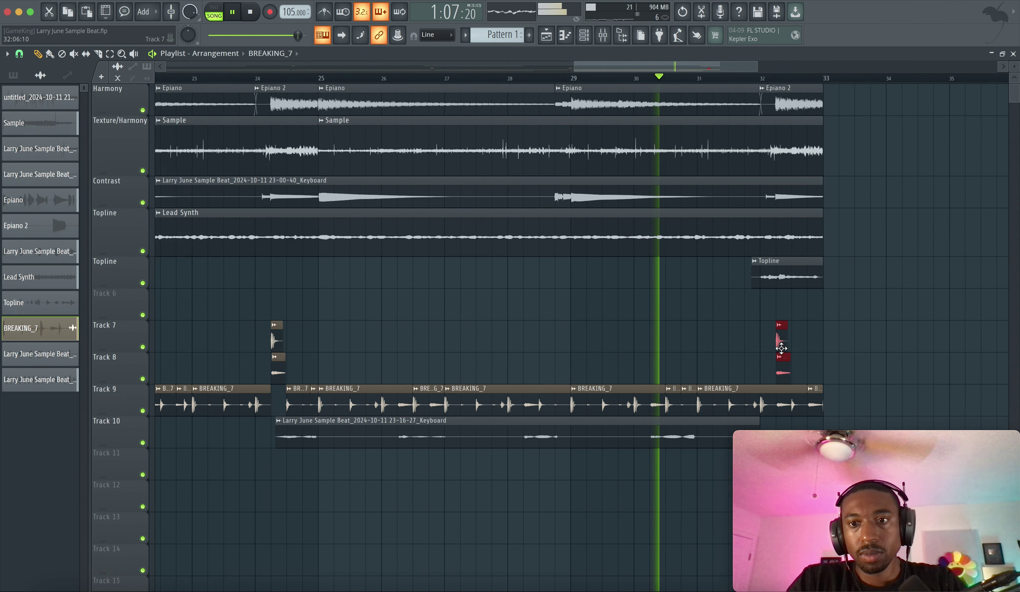
Slice the Track 9 break at beats 2 and 3 of bar 32 and remove the section between, undoing the wrong deletion.
{"action": "scroll", "coordinate": [781, 348], "scroll_direction": "up", "scroll_amount": 4}
{"action": "scroll", "coordinate": [707, 353], "scroll_direction": "right", "scroll_amount": 3}
{"action": "scroll", "coordinate": [708, 353], "scroll_direction": "right", "scroll_amount": 1}
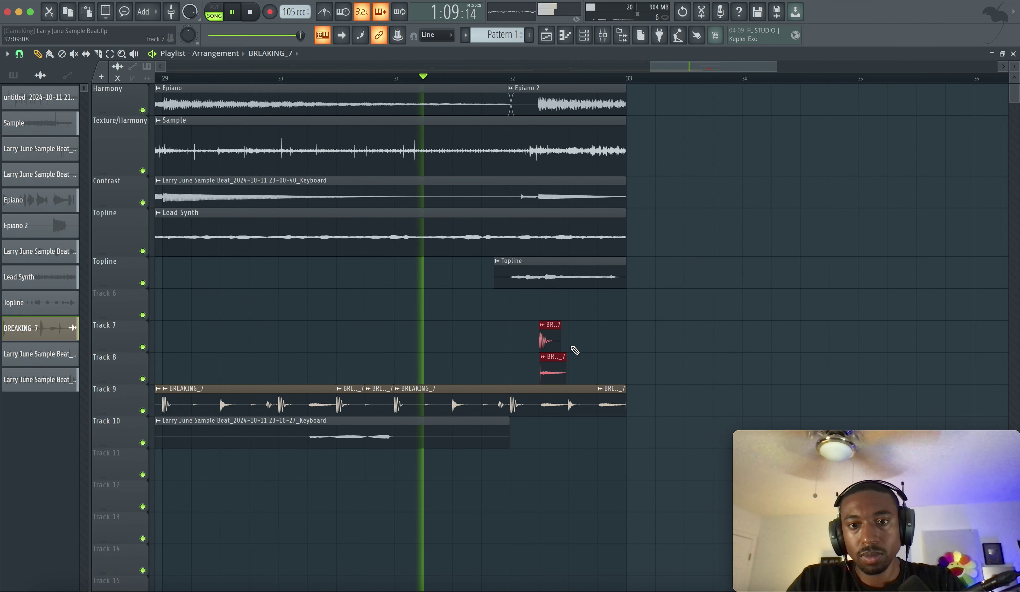
{"action": "left_click", "coordinate": [99, 54]}
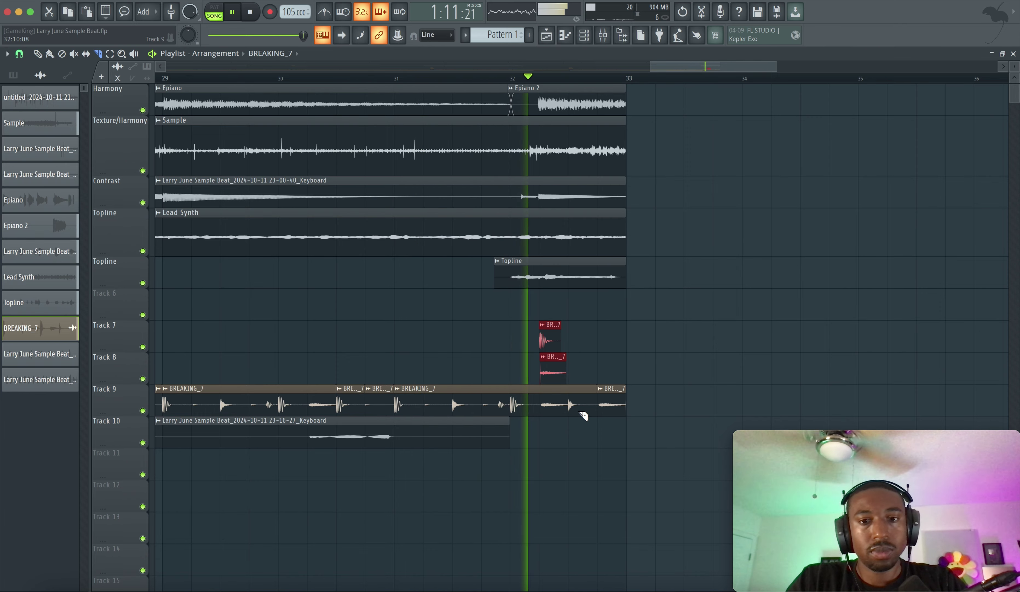
{"action": "left_click", "coordinate": [539, 405]}
{"action": "left_click", "coordinate": [568, 404]}
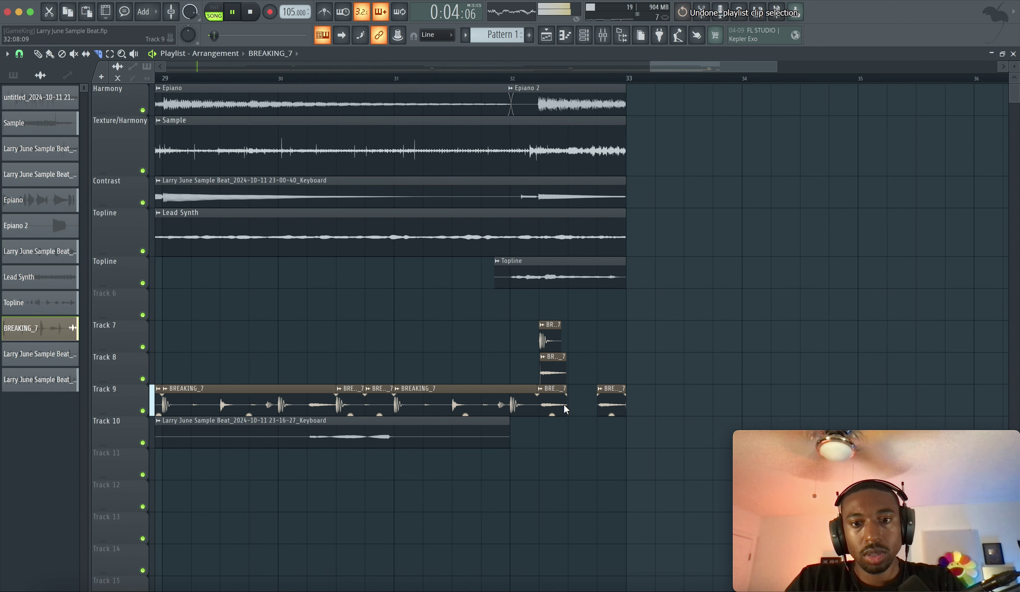
{"action": "key", "text": "super+z"}
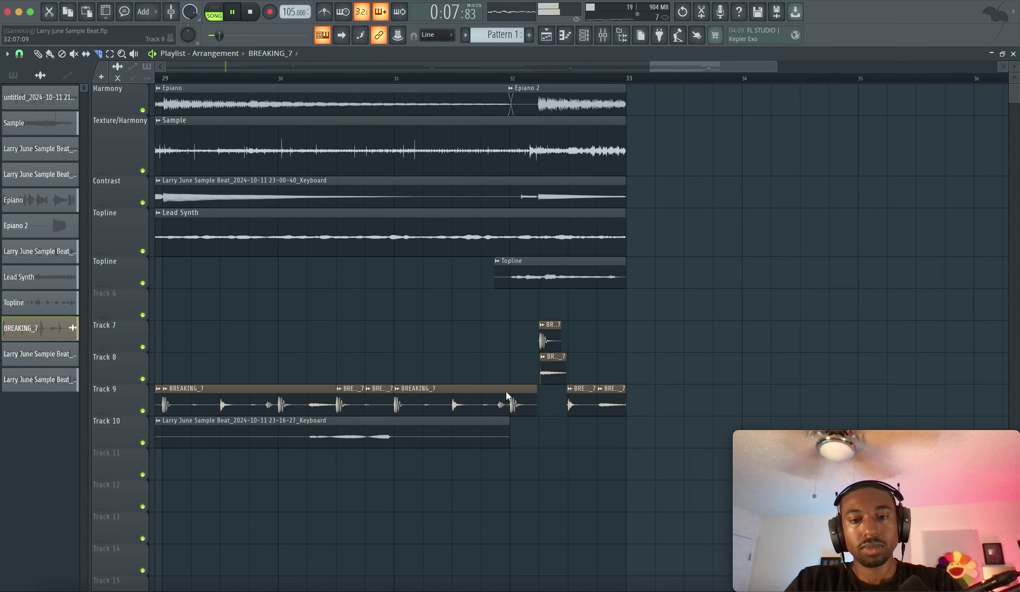
Open the Track 10 keyboard clip's channel settings and load Fruity Delay 3 in the first effect slot of its mixer track.
{"action": "scroll", "coordinate": [506, 391], "scroll_direction": "down", "scroll_amount": 5}
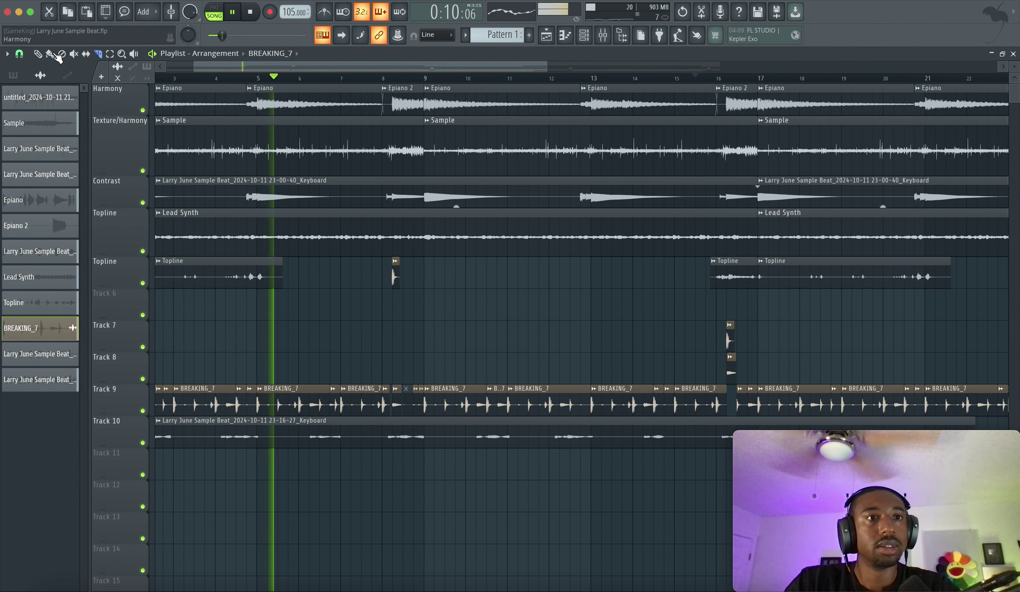
{"action": "key", "text": "space"}
{"action": "double_click", "coordinate": [331, 438]}
{"action": "key", "text": "space"}
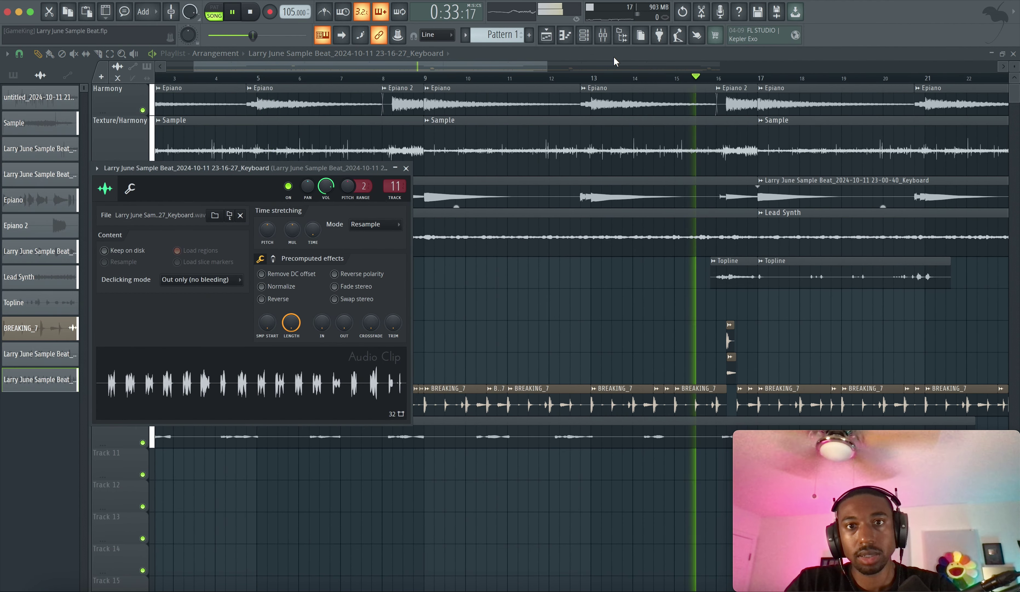
{"action": "key", "text": "F9"}
{"action": "left_click", "coordinate": [483, 226]}
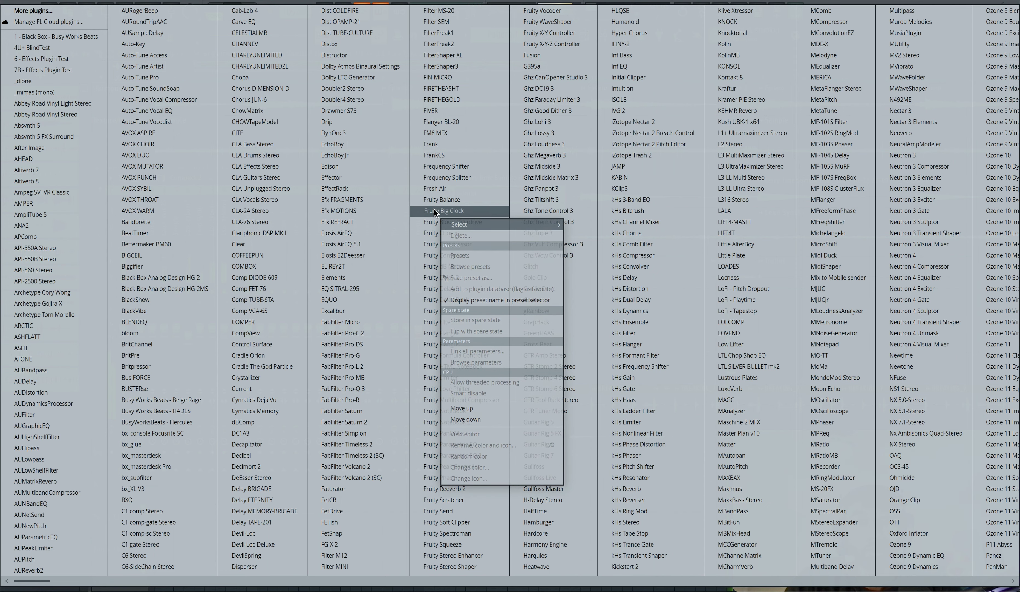
{"action": "scroll", "coordinate": [393, 261], "scroll_direction": "down", "scroll_amount": 3}
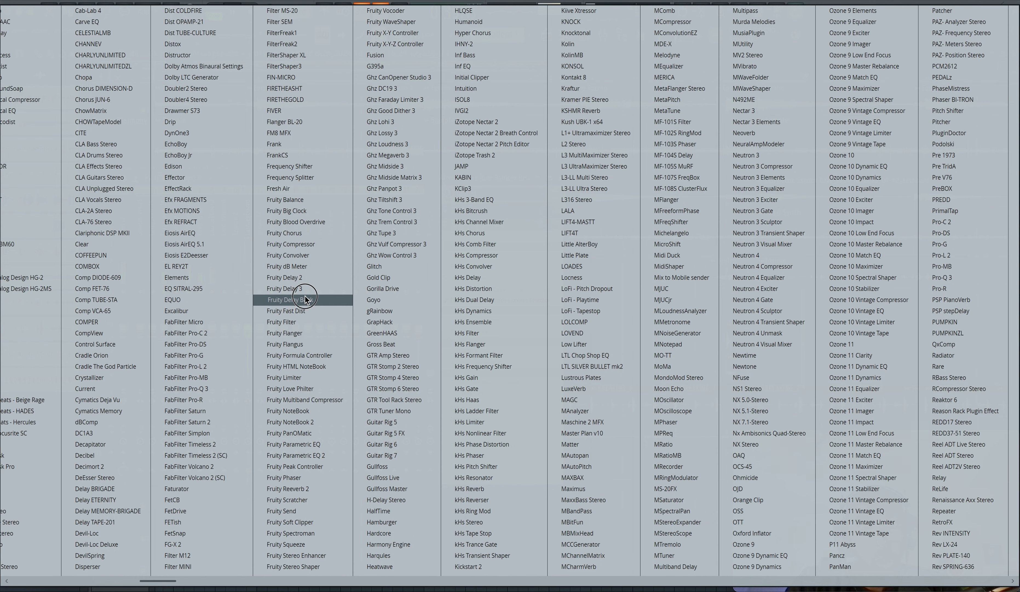
{"action": "left_click", "coordinate": [317, 288]}
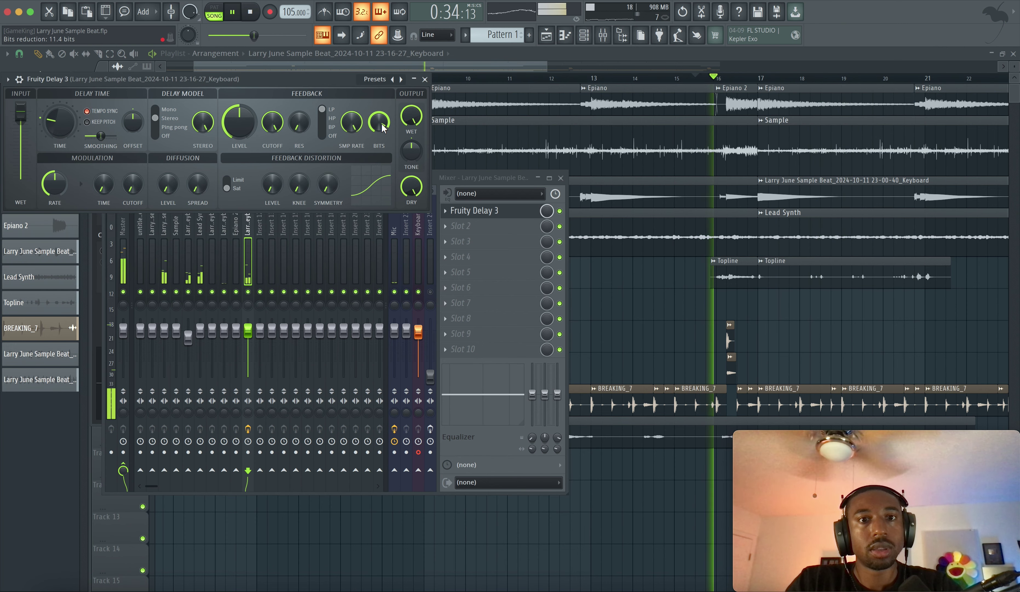
Set Fruity Delay 3's delay model to Ping pong, turn off its tempo sync, and stop playback.
{"action": "left_click", "coordinate": [162, 129]}
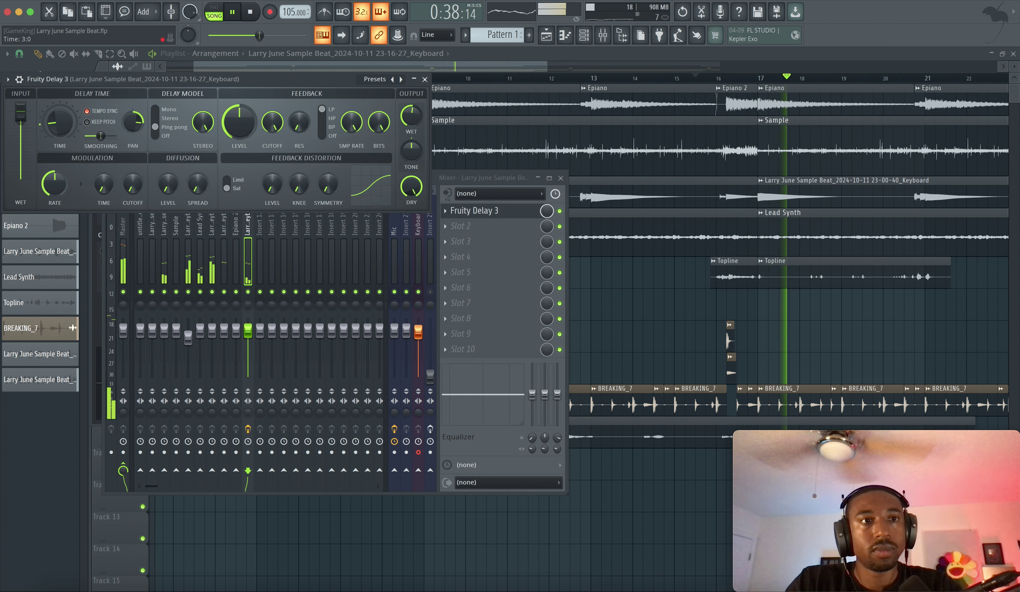
{"action": "left_click", "coordinate": [93, 115]}
{"action": "key", "text": "space"}
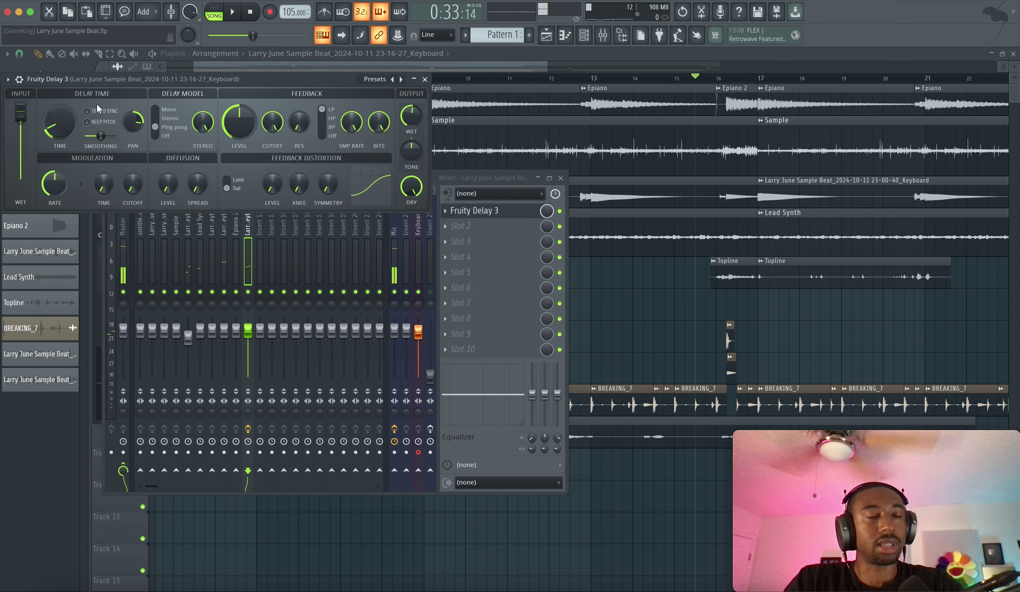
Raise the delay's time and feedback level during playback, set its output wet to 81.4%, and close the plugin window.
{"action": "key", "text": "space"}
{"action": "left_click", "coordinate": [251, 12]}
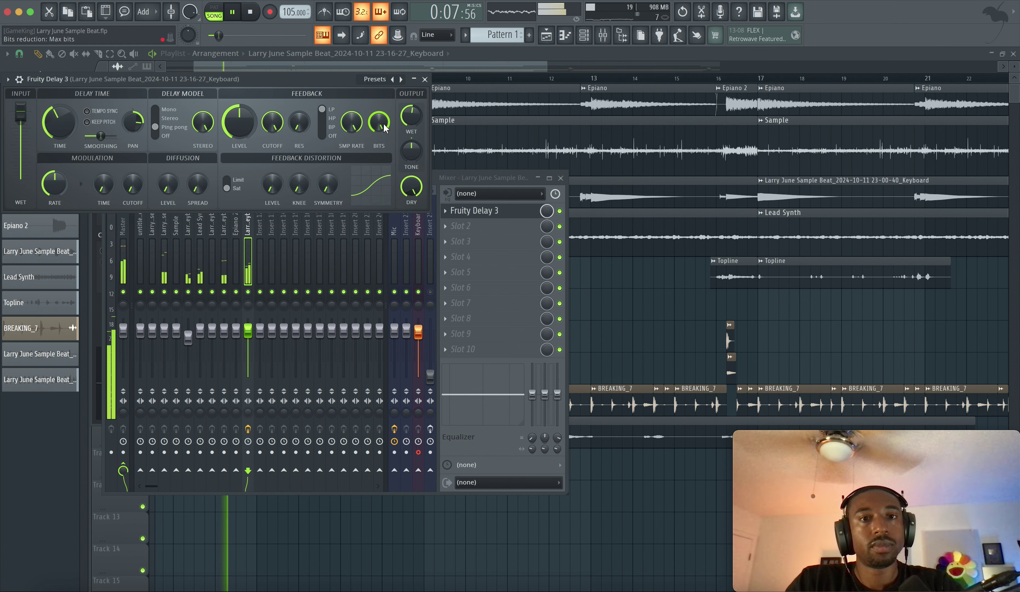
{"action": "left_click_drag", "start_coordinate": [241, 124], "coordinate": [240, 120]}
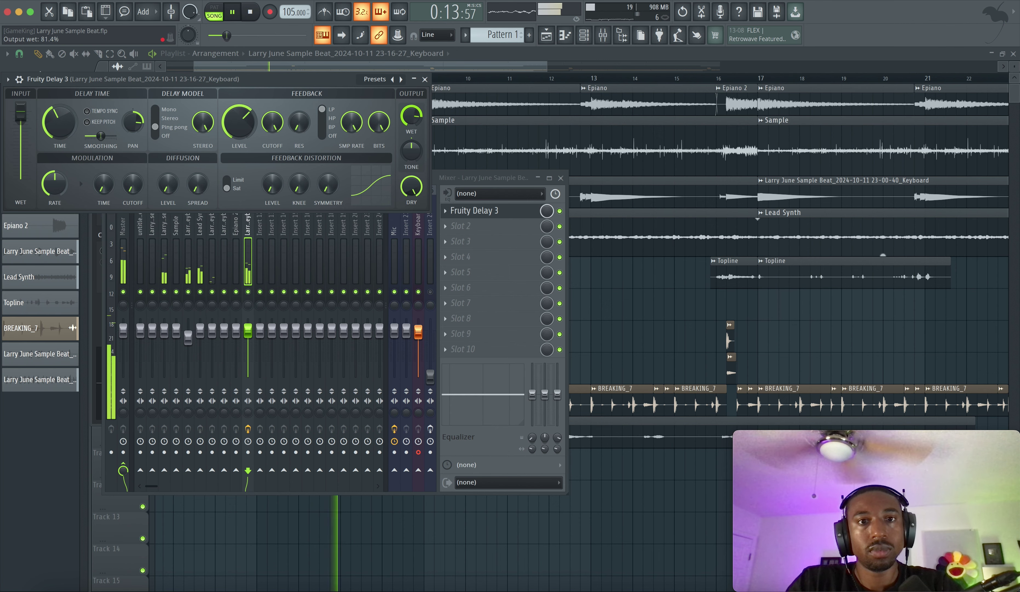
{"action": "left_click", "coordinate": [425, 79]}
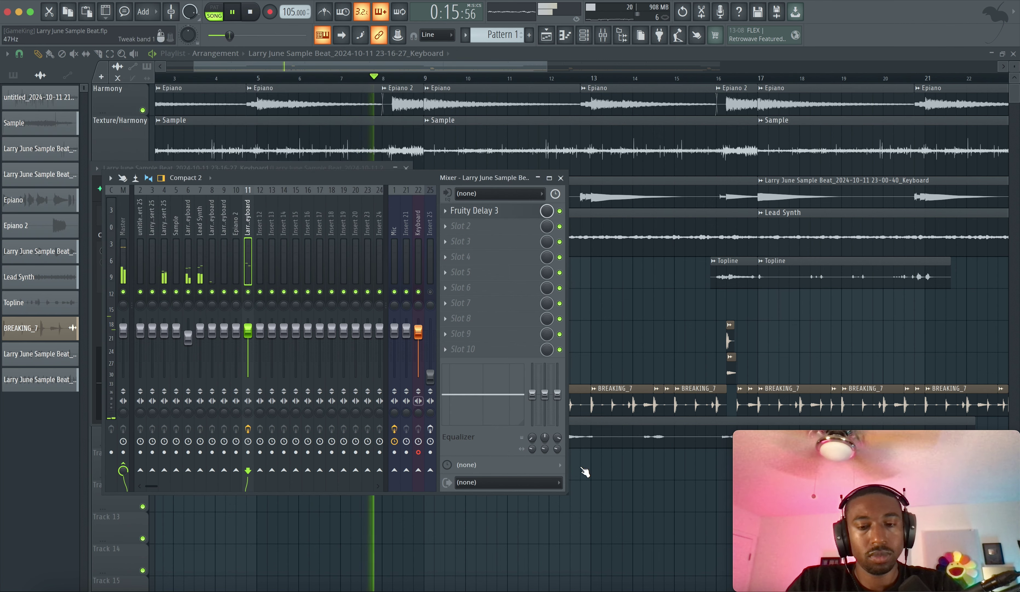
{"action": "left_click", "coordinate": [585, 471]}
{"action": "scroll", "coordinate": [512, 368], "scroll_direction": "down", "scroll_amount": 3}
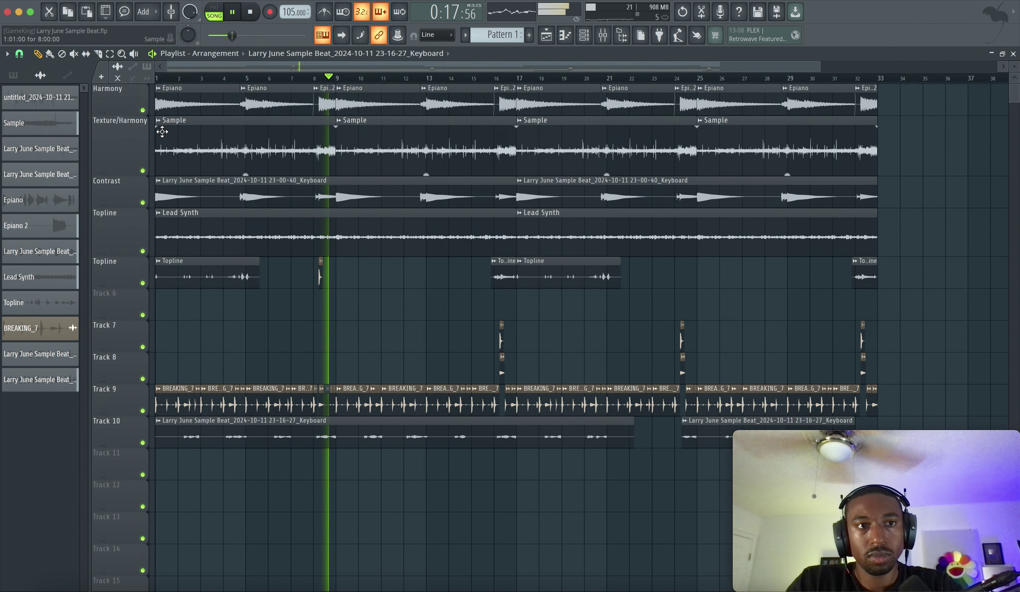
{"action": "left_click", "coordinate": [98, 54]}
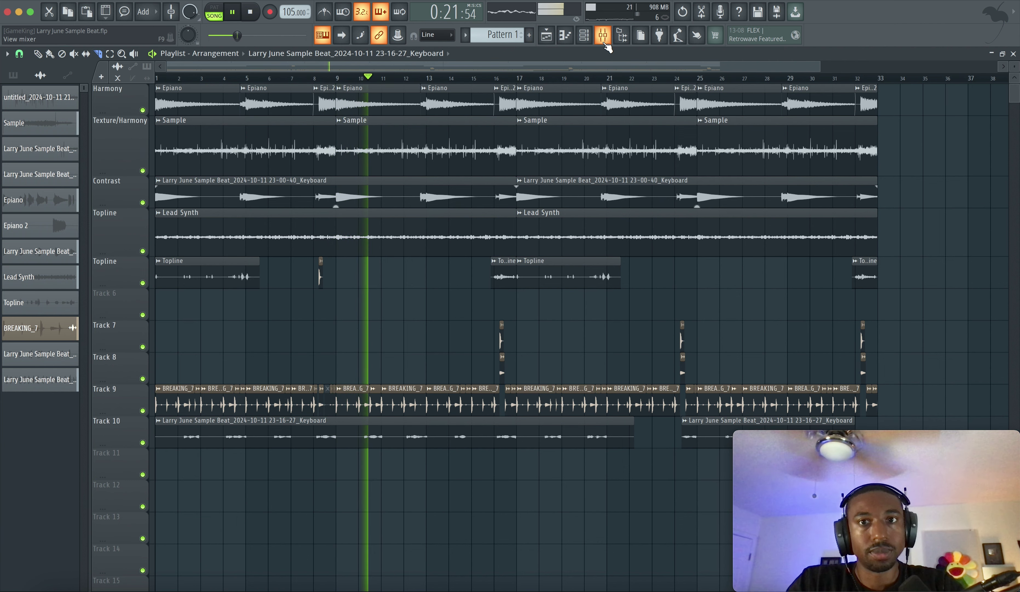
{"action": "key", "text": "F9"}
{"action": "key", "text": "F9"}
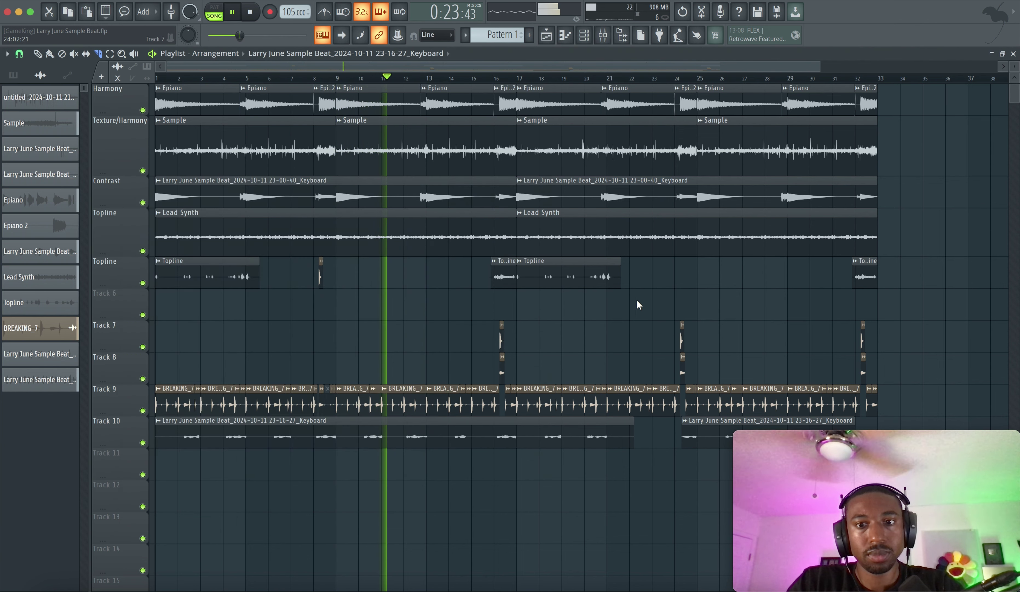
{"action": "scroll", "coordinate": [408, 444], "scroll_direction": "up", "scroll_amount": 3}
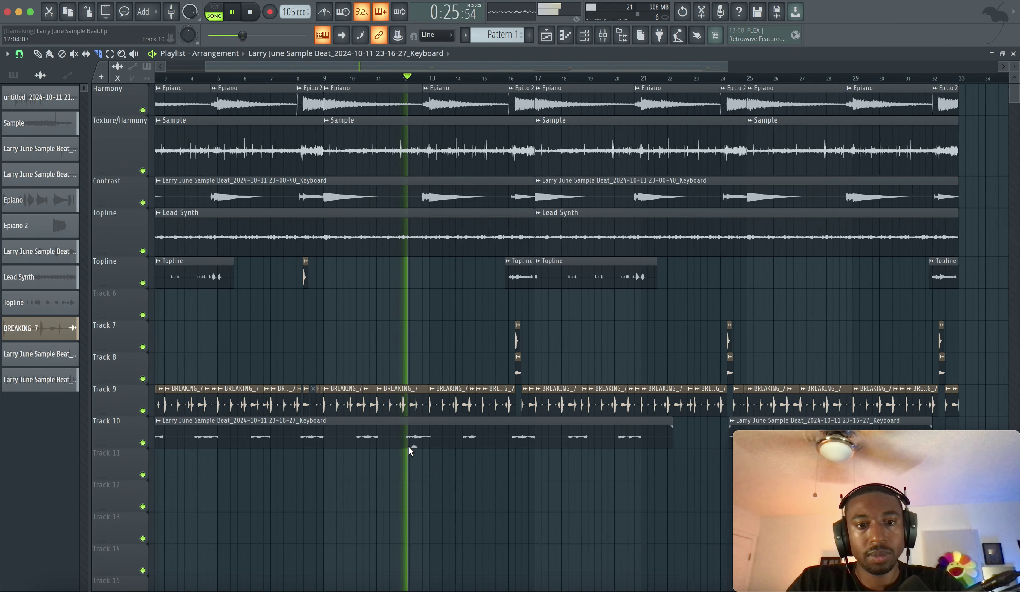
{"action": "scroll", "coordinate": [424, 444], "scroll_direction": "down", "scroll_amount": 3}
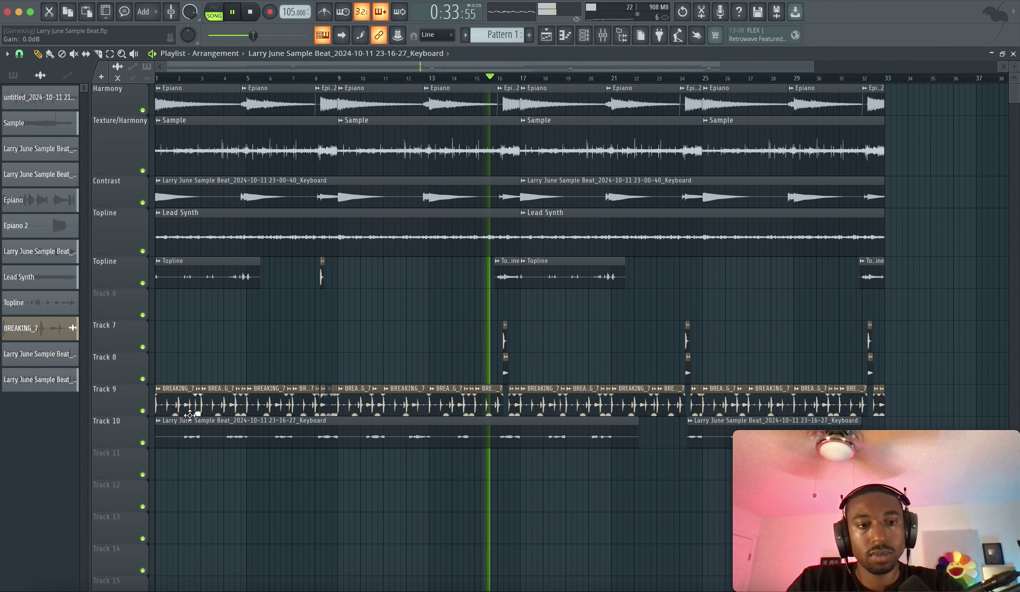
Rename the Track 10 keyboard clip as Lead Synth.
{"action": "left_click", "coordinate": [159, 420]}
{"action": "left_click", "coordinate": [190, 456]}
{"action": "type", "text": "Lead Synth"}
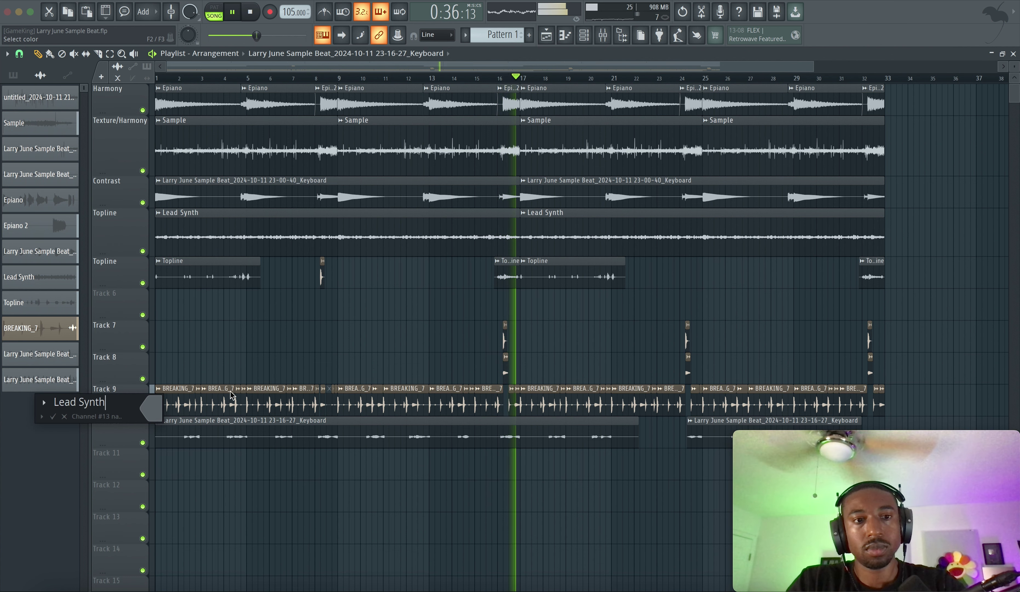
{"action": "key", "text": "Return"}
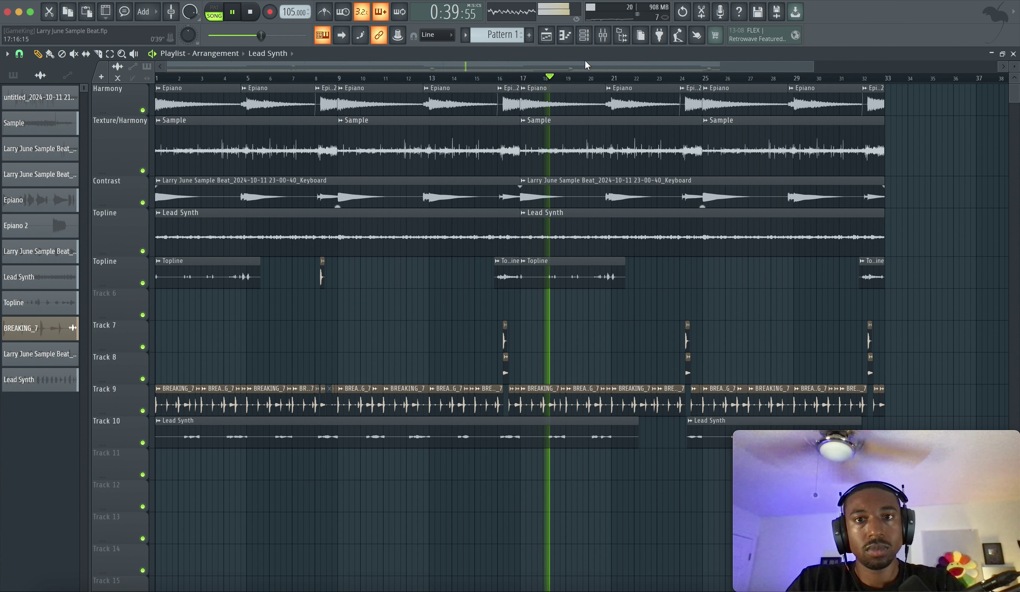
Send the Topline clip's mixer track 9 to mixer track 11, which holds the delay, and stop playback.
{"action": "key", "text": "F9"}
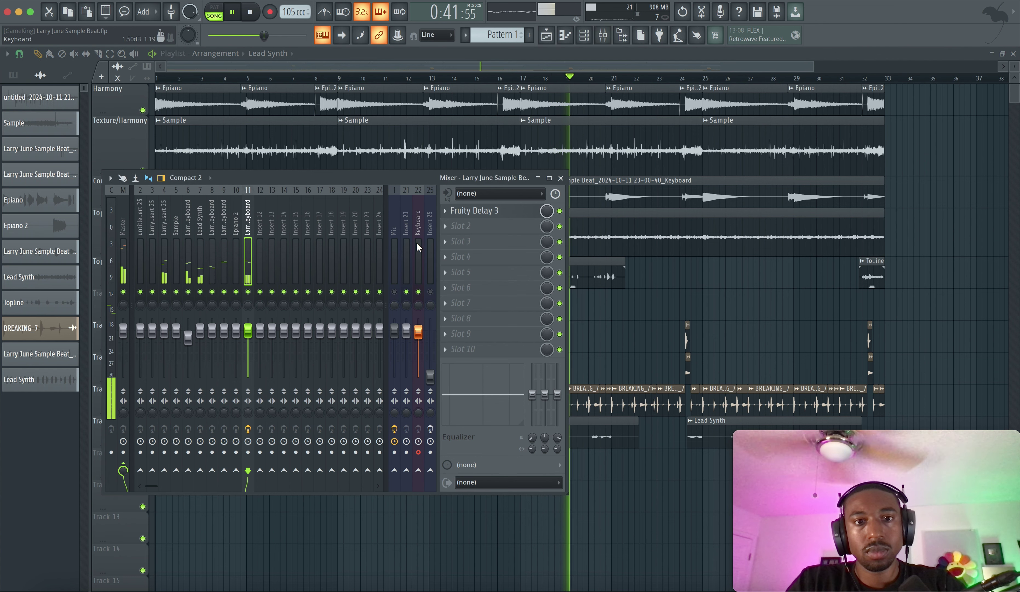
{"action": "key", "text": "F9"}
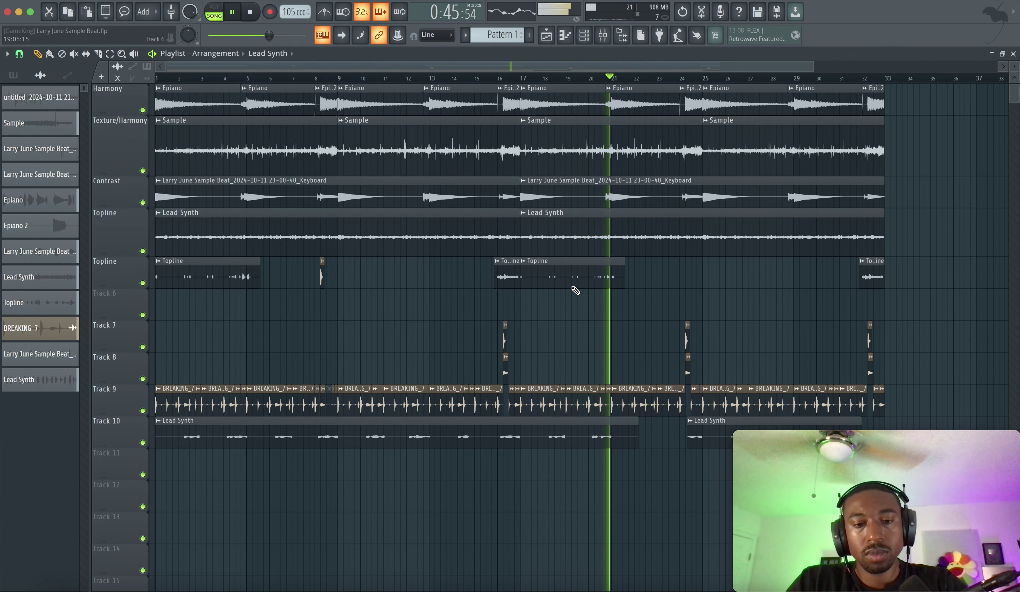
{"action": "double_click", "coordinate": [574, 264]}
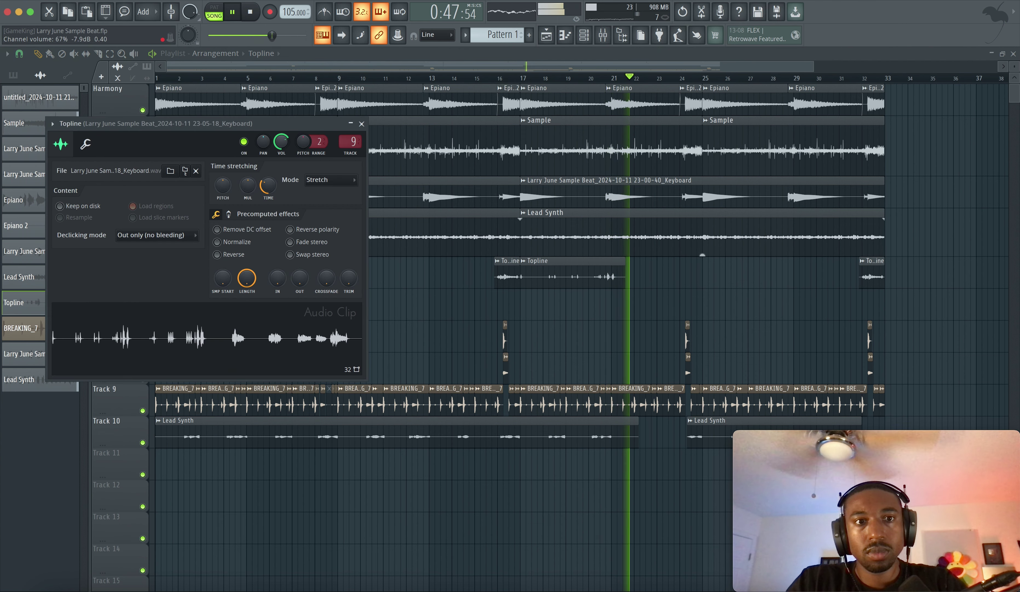
{"action": "key", "text": "Escape"}
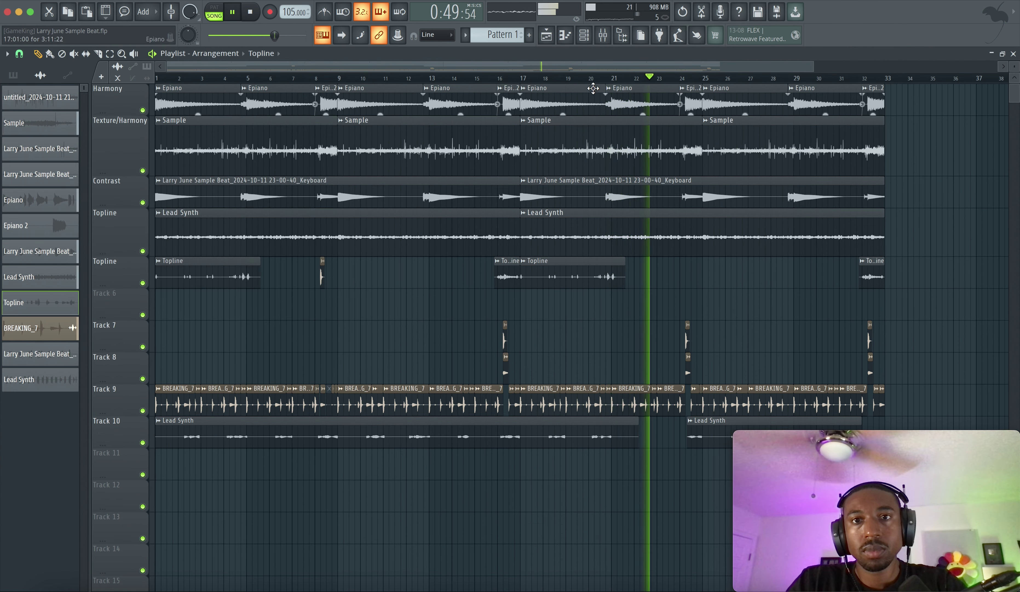
{"action": "key", "text": "F9"}
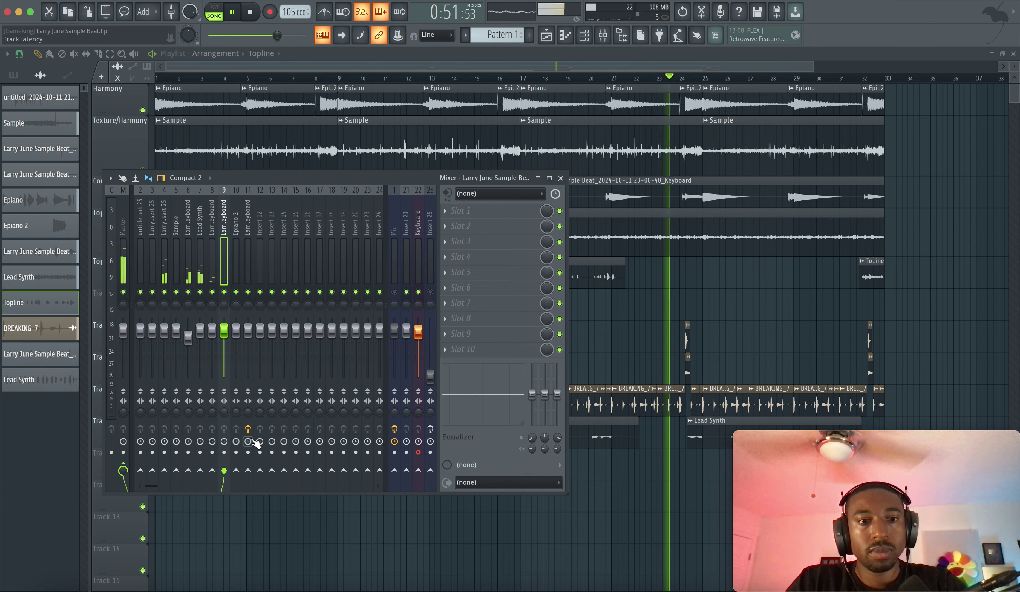
{"action": "left_click", "coordinate": [247, 471]}
{"action": "key", "text": "space"}
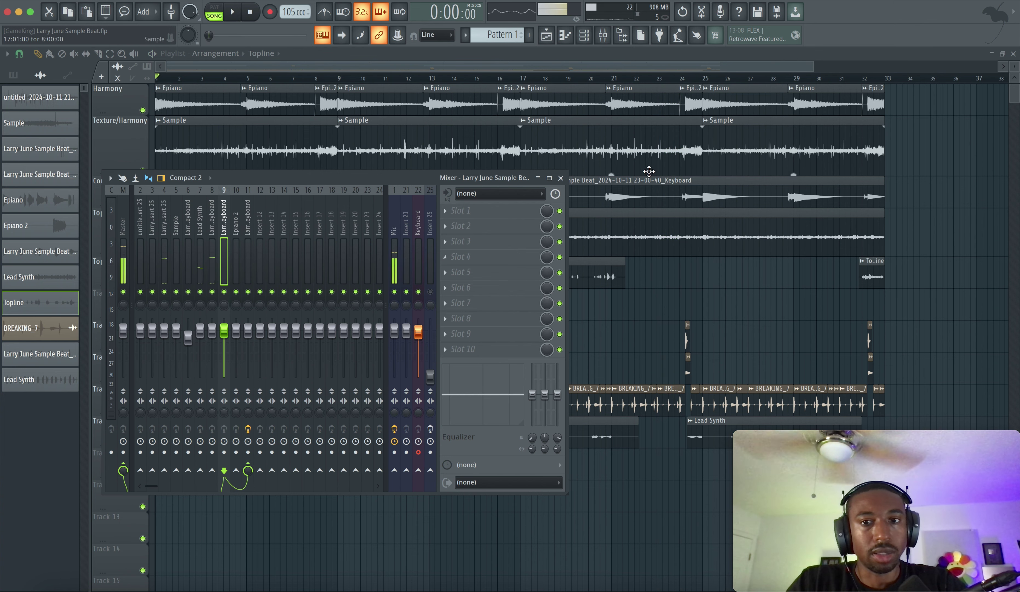
Play the arrangement from around bar 19 and mute the Mic mixer track.
{"action": "left_click", "coordinate": [570, 80]}
{"action": "key", "text": "F9"}
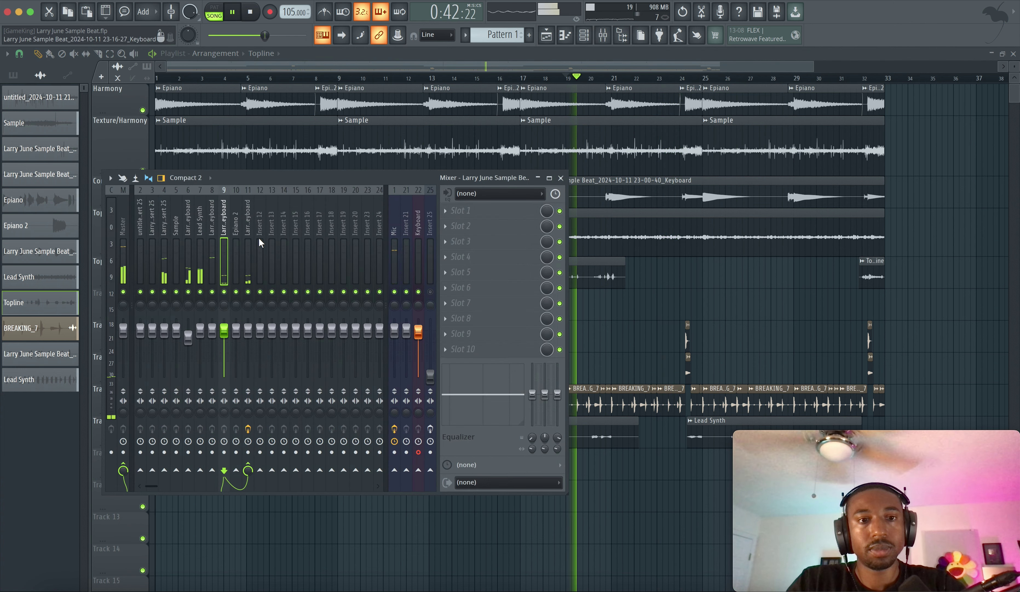
{"action": "left_click", "coordinate": [394, 291]}
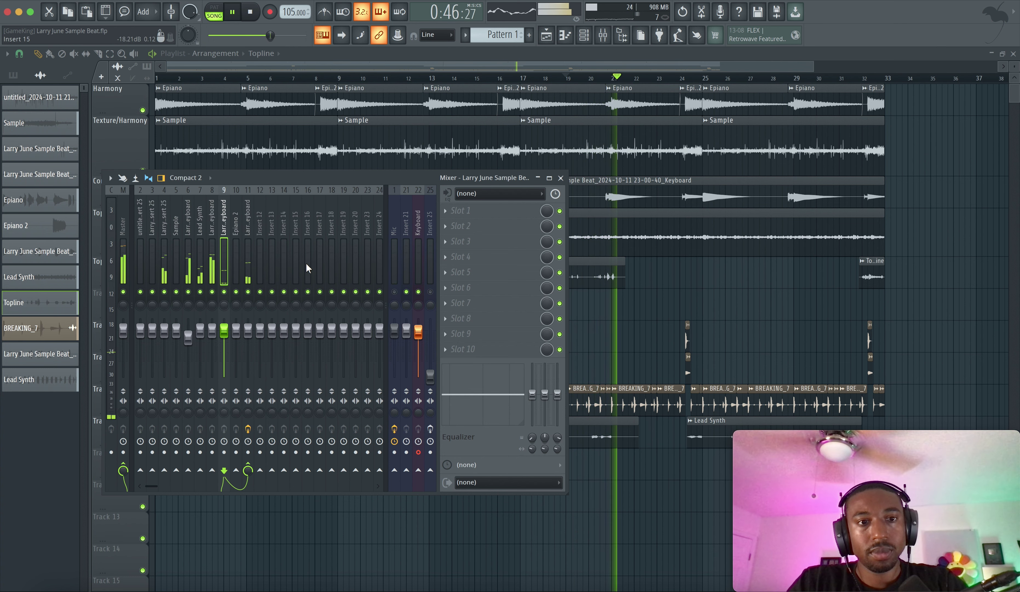
Adjust the Fruity Delay 3 time on mixer track 11 to 192.9 ms during playback.
{"action": "left_click", "coordinate": [250, 260]}
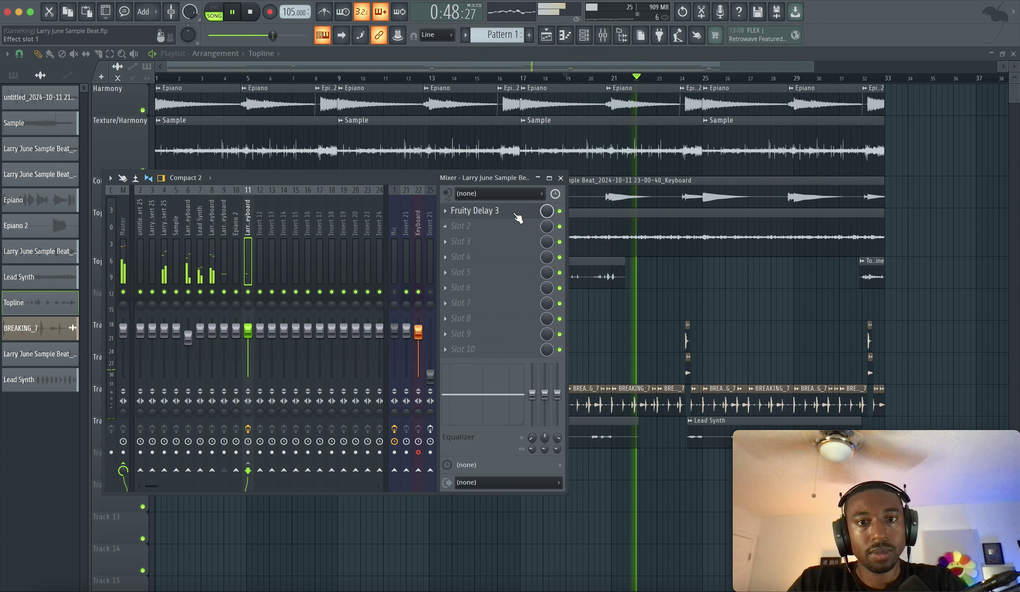
{"action": "left_click", "coordinate": [487, 210]}
{"action": "left_click_drag", "start_coordinate": [70, 127], "coordinate": [70, 92]}
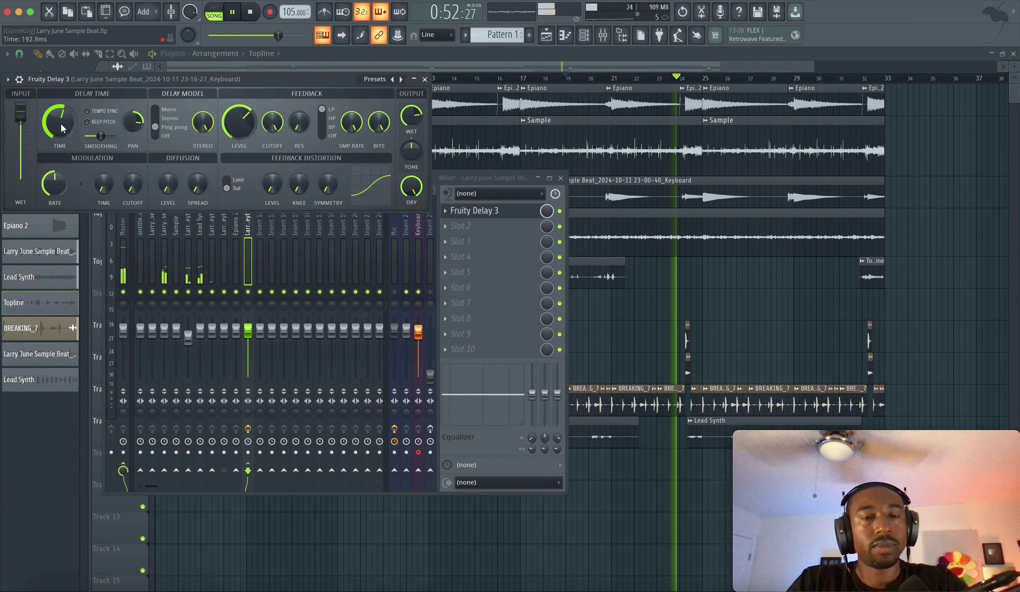
{"action": "key", "text": "space"}
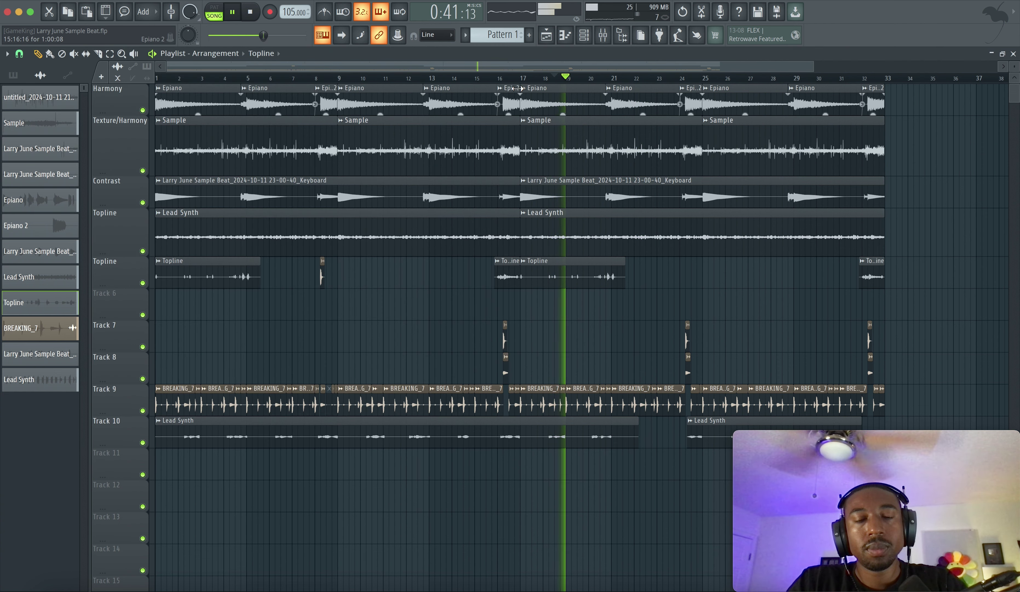
Review the Fruity Delay 3 settings on mixer track 11 and select the Keyboard input track during playback.
{"action": "left_click", "coordinate": [604, 35]}
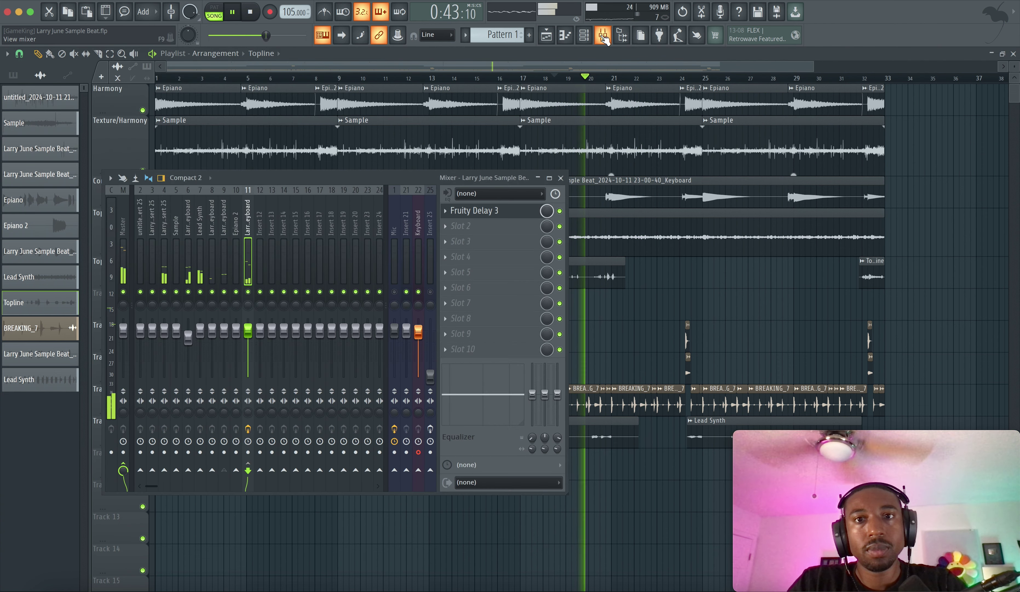
{"action": "left_click", "coordinate": [486, 212]}
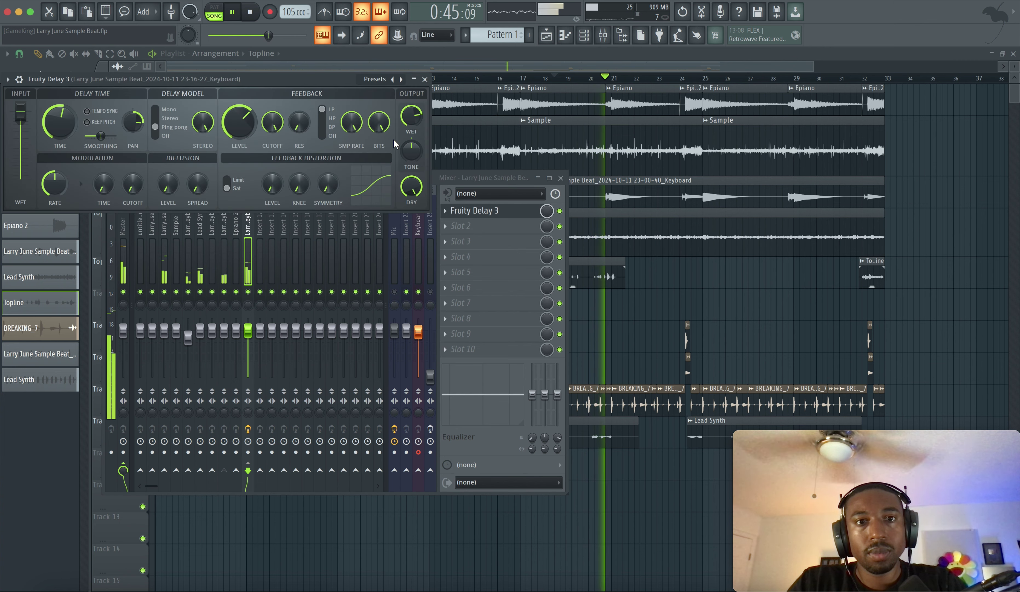
{"action": "left_click", "coordinate": [654, 317]}
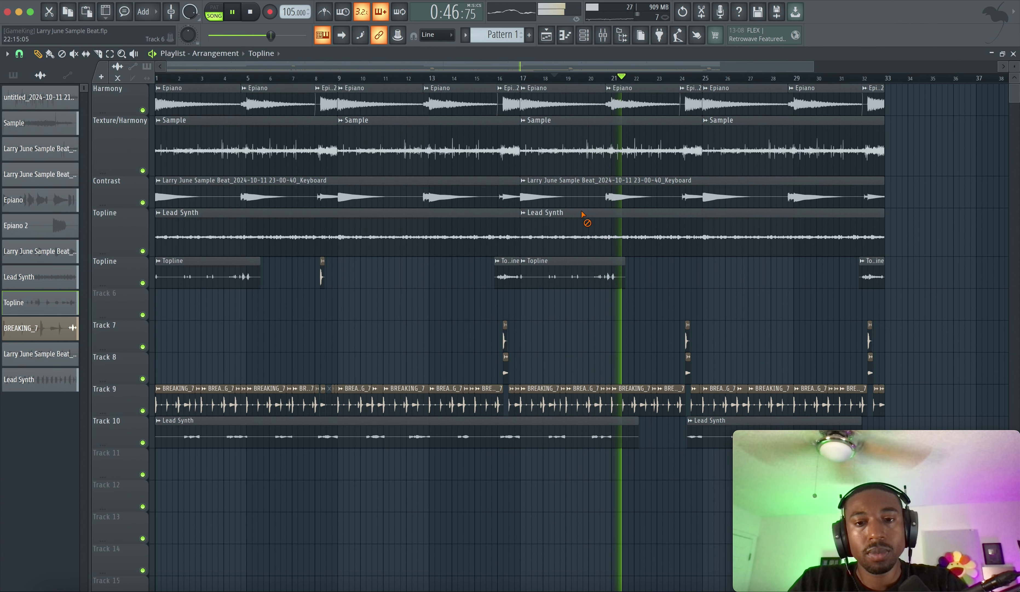
{"action": "left_click", "coordinate": [603, 35]}
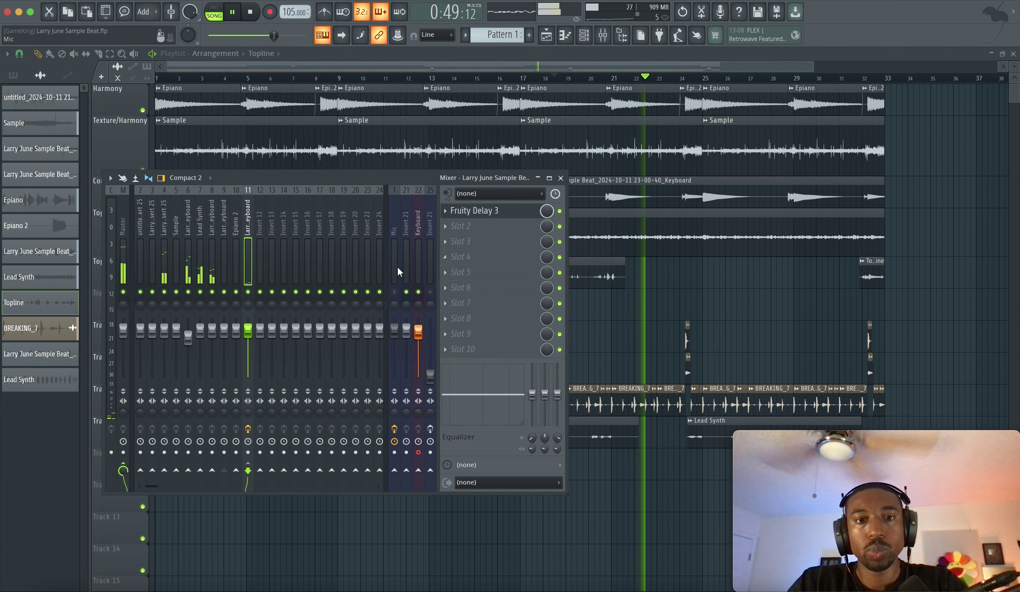
{"action": "left_click", "coordinate": [418, 264]}
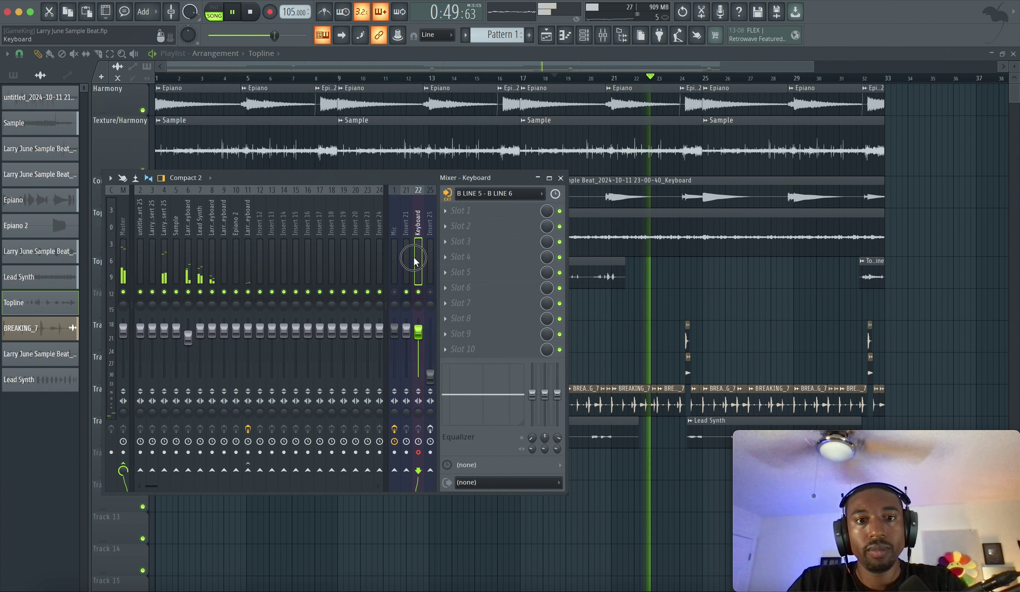
{"action": "left_click", "coordinate": [648, 304]}
{"action": "scroll", "coordinate": [626, 226], "scroll_direction": "down", "scroll_amount": 3}
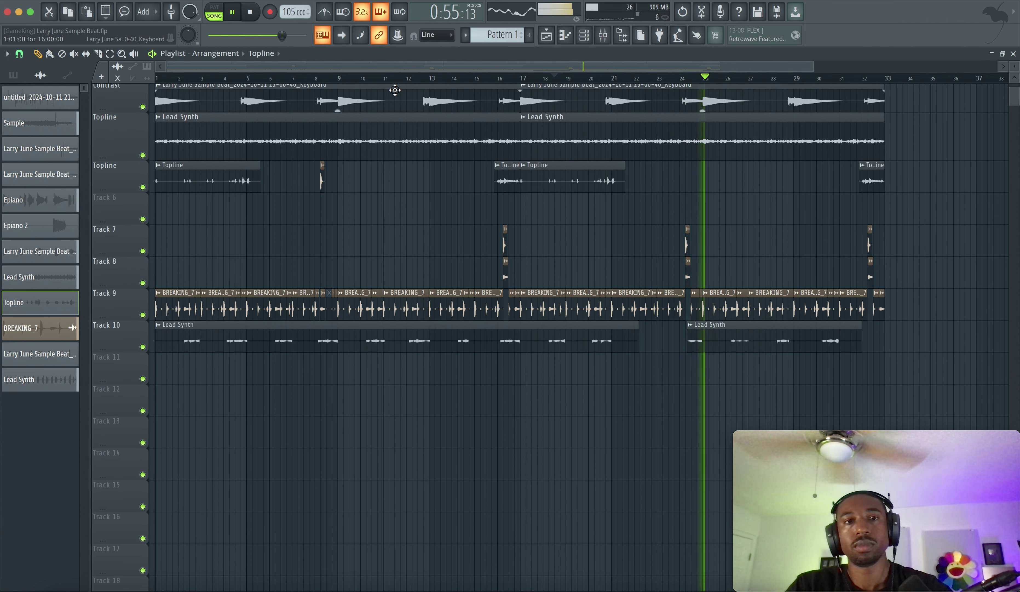
Save the project and unmute the Mic mixer track while the song plays from the start.
{"action": "key", "text": "space"}
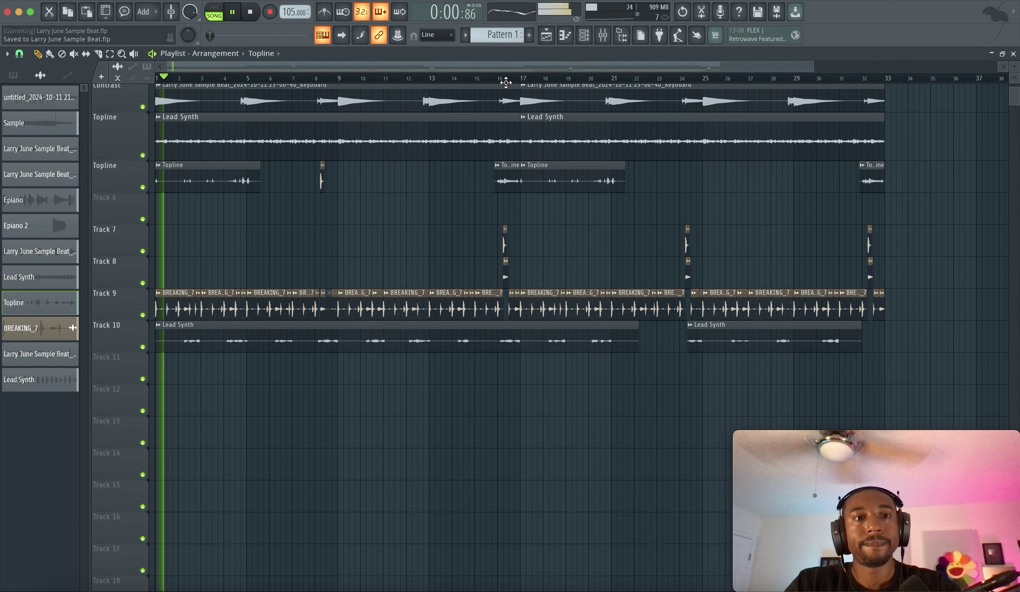
{"action": "scroll", "coordinate": [505, 159], "scroll_direction": "up", "scroll_amount": 3}
{"action": "scroll", "coordinate": [505, 158], "scroll_direction": "up", "scroll_amount": 2}
{"action": "scroll", "coordinate": [505, 158], "scroll_direction": "down", "scroll_amount": 3, "text": "ctrl"}
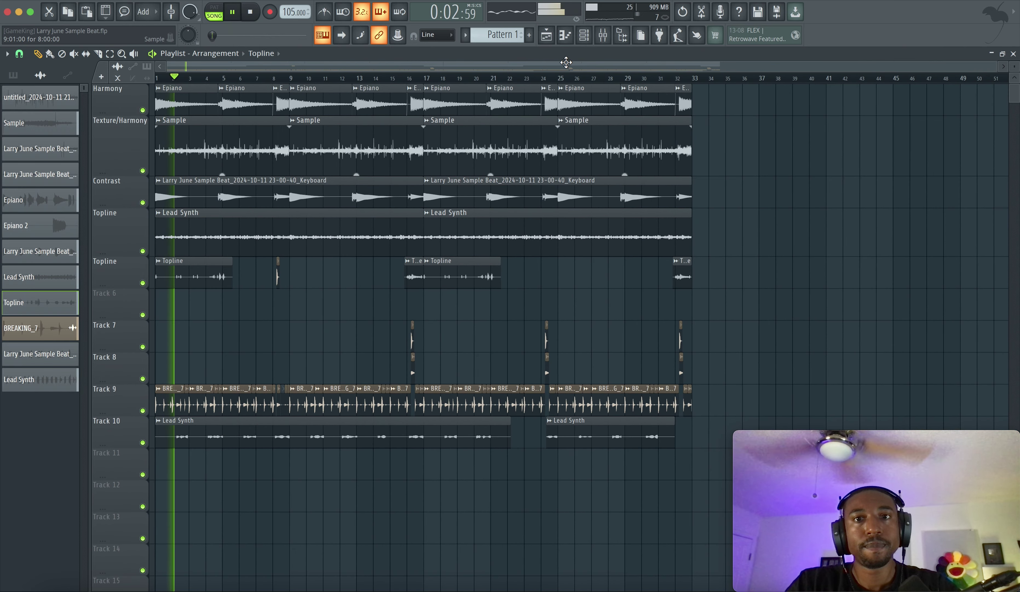
{"action": "left_click", "coordinate": [604, 35]}
{"action": "left_click", "coordinate": [395, 292]}
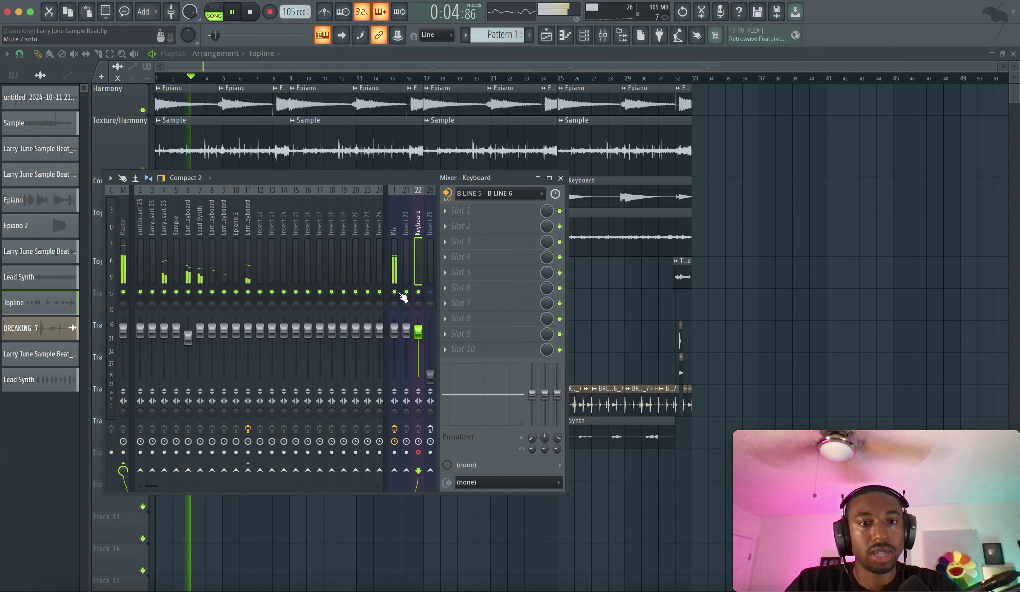
{"action": "key", "text": "F9"}
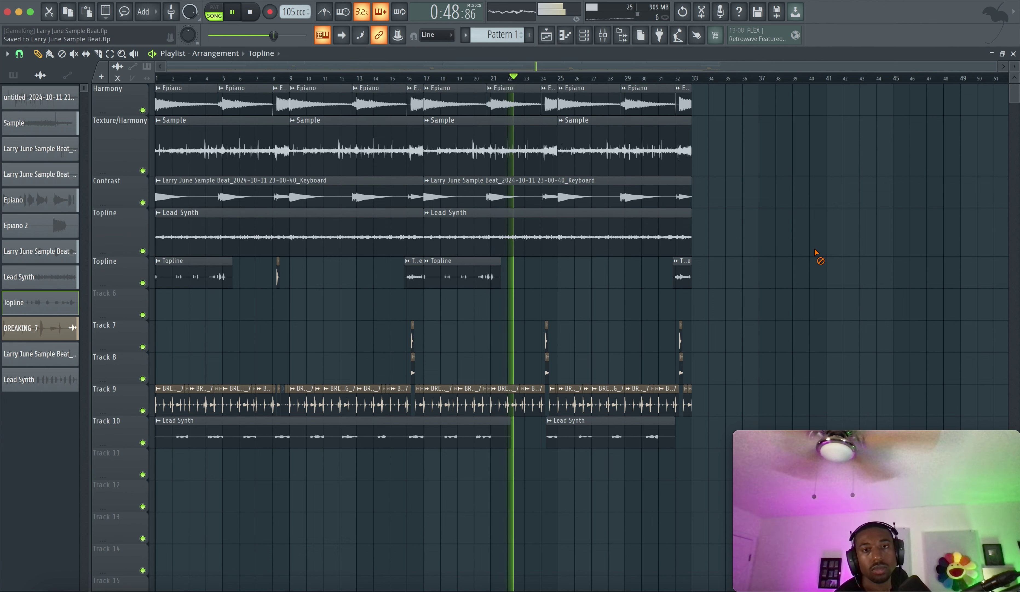
Record a new keyboard take onto Track 6 from bar 1 to about bar 22, and stop the recording.
{"action": "key", "text": "F9"}
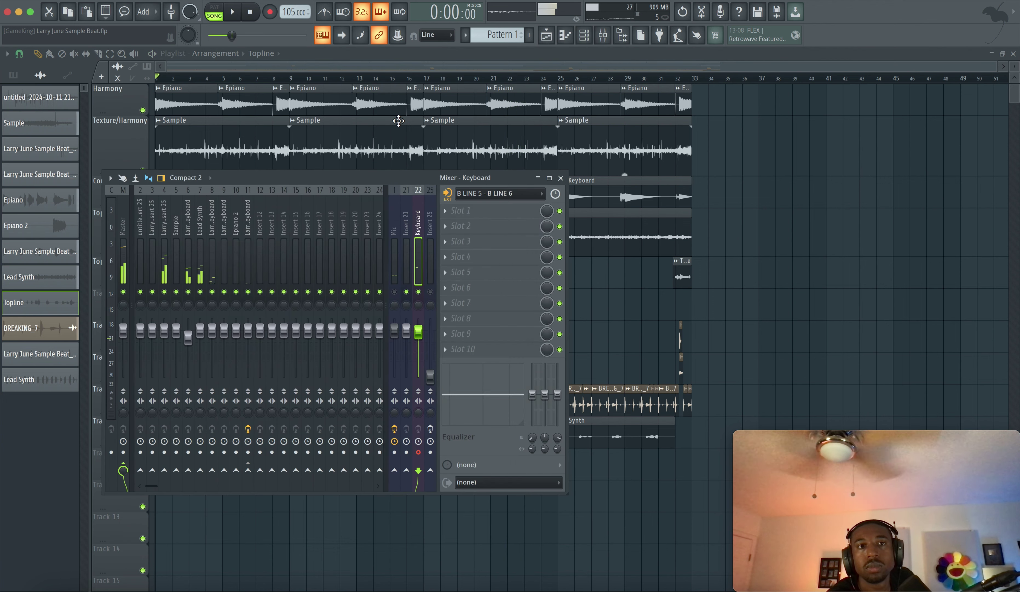
{"action": "key", "text": "F9"}
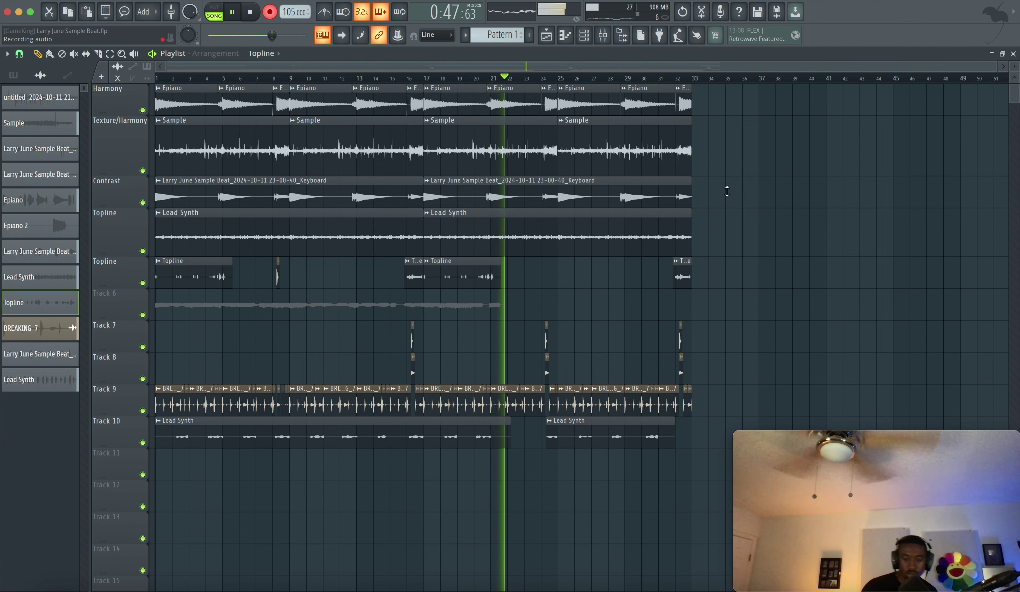
{"action": "key", "text": "space"}
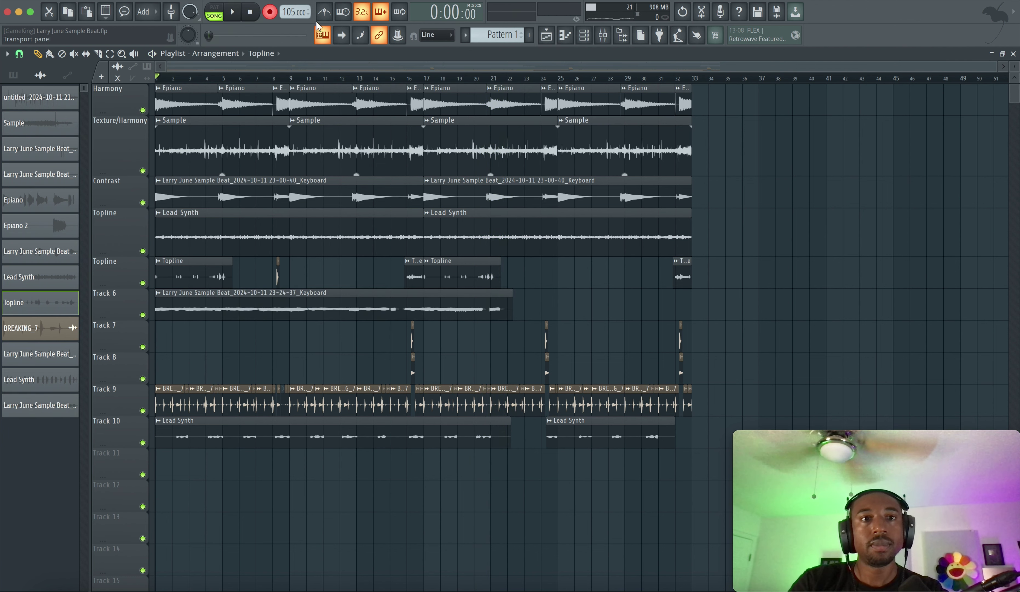
Lower the volume of the new Track 6 recording on mixer track 12 and send it to mixer track 11 with the delay.
{"action": "key", "text": "space"}
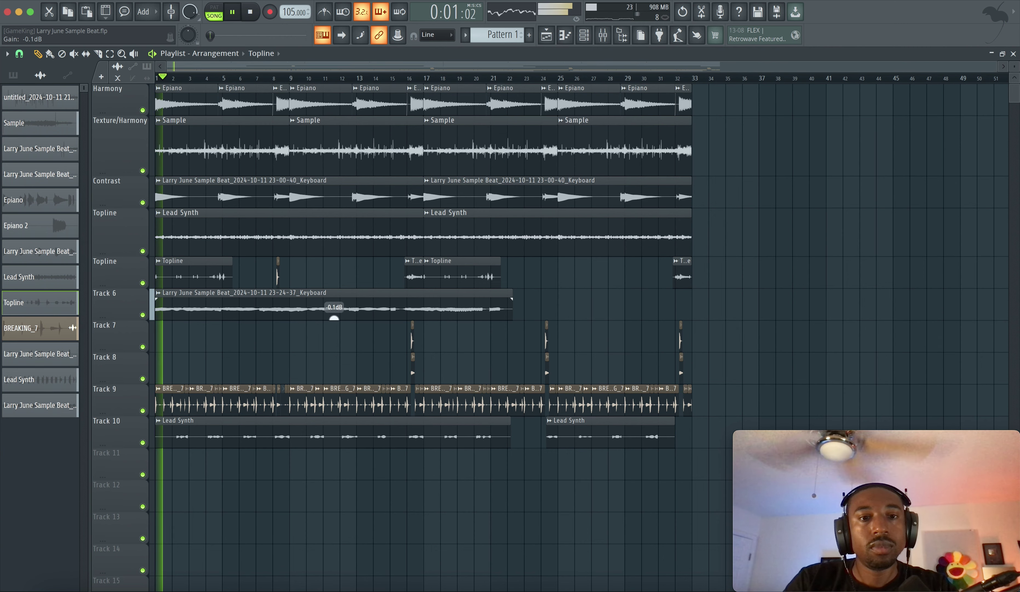
{"action": "double_click", "coordinate": [240, 301]}
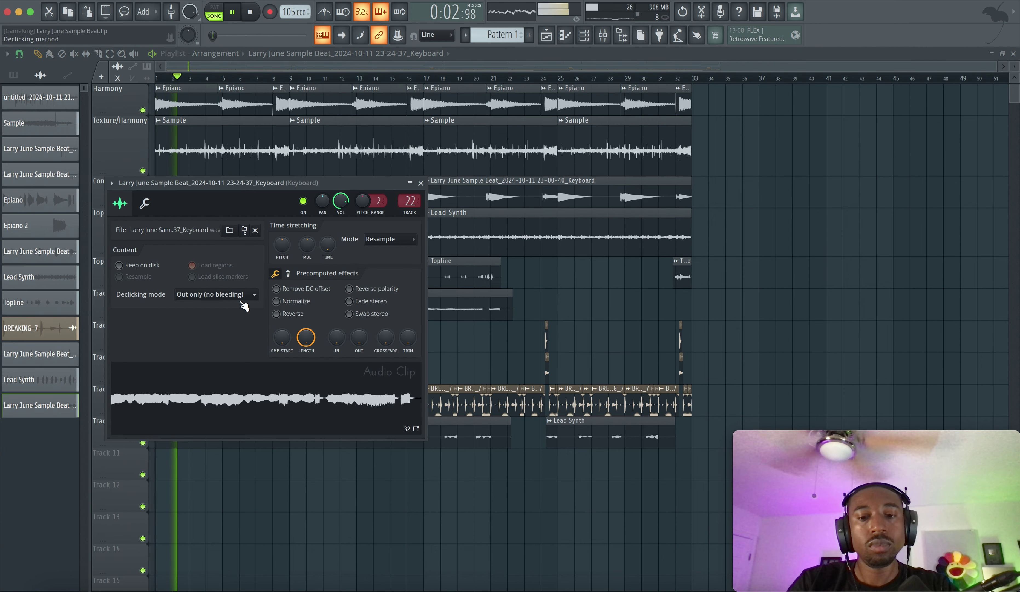
{"action": "key", "text": "F9"}
{"action": "key", "text": "space"}
{"action": "key", "text": "space"}
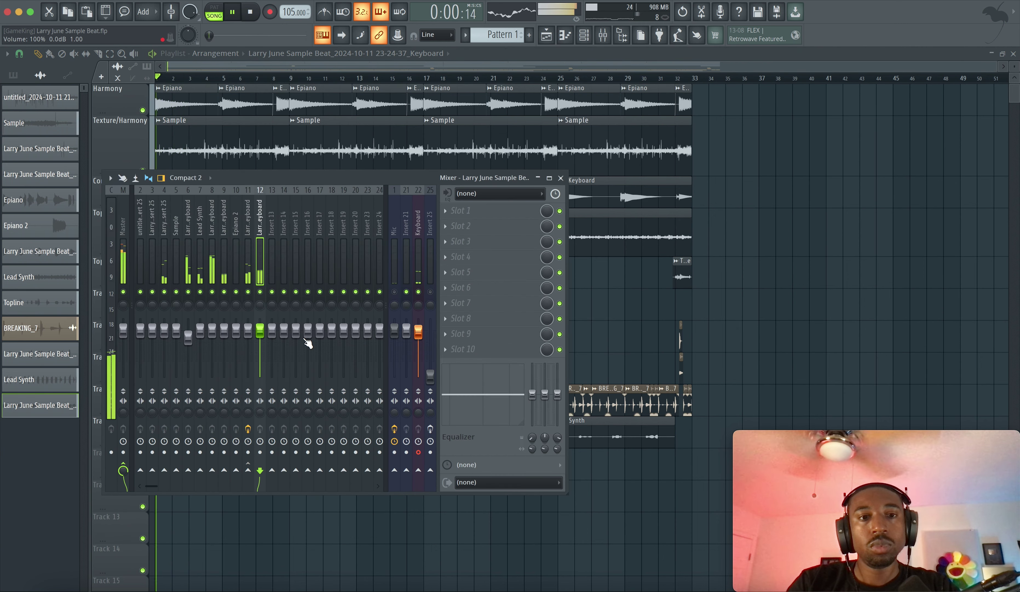
{"action": "key", "text": "space"}
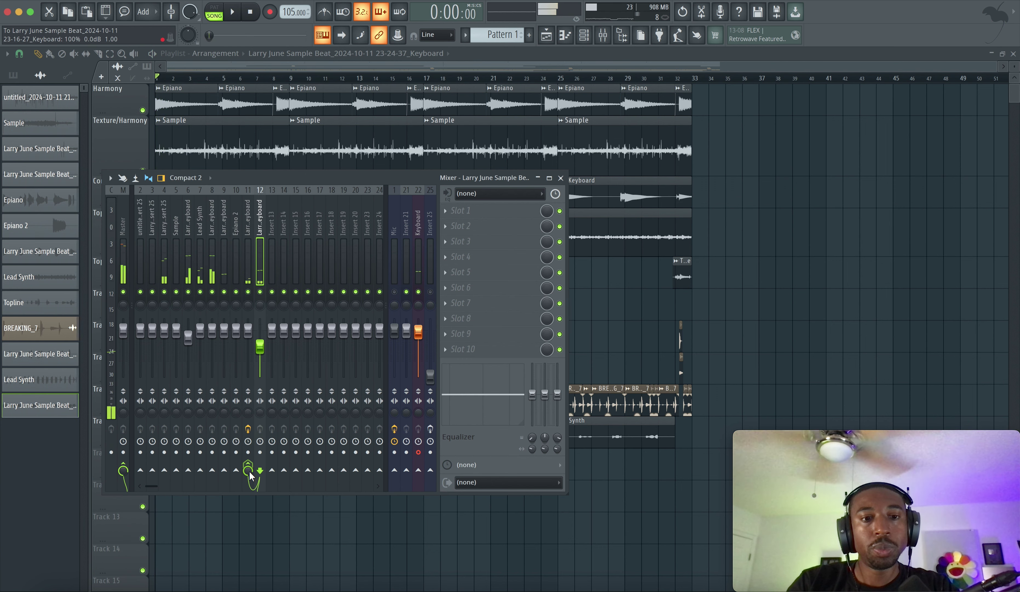
Rename the new keyboard recording on Track 6 as Lead Synth 2.
{"action": "left_click", "coordinate": [248, 260]}
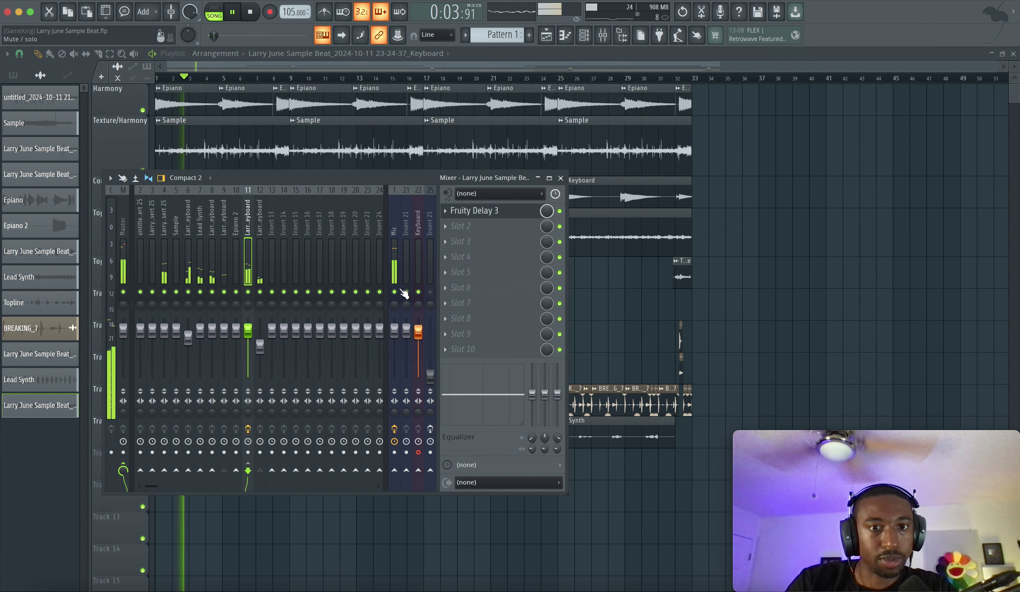
{"action": "key", "text": "F9"}
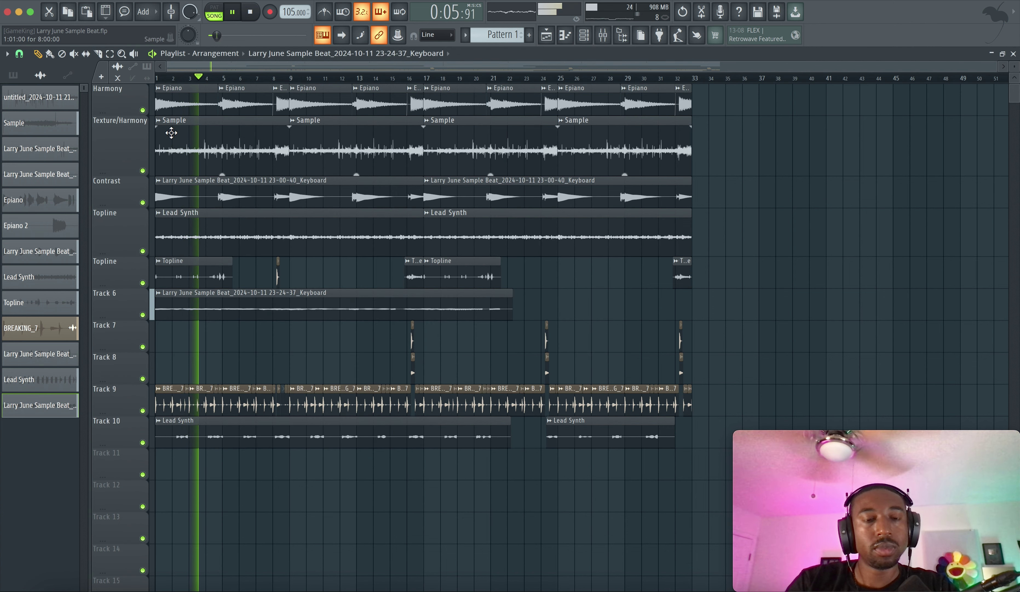
{"action": "left_click", "coordinate": [159, 294]}
{"action": "left_click", "coordinate": [175, 342]}
{"action": "type", "text": "L"}
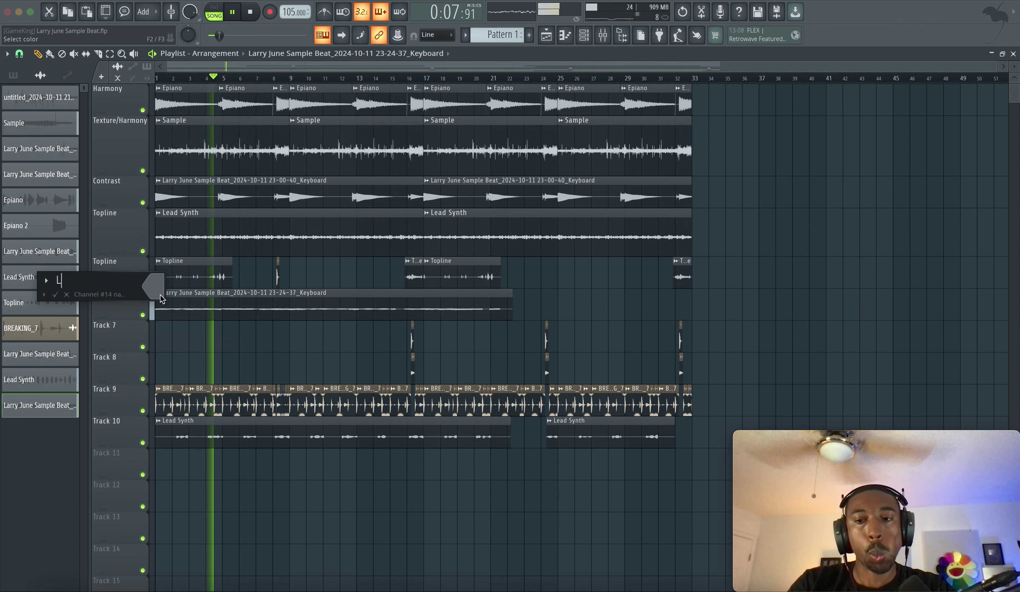
{"action": "type", "text": "ead Synth"}
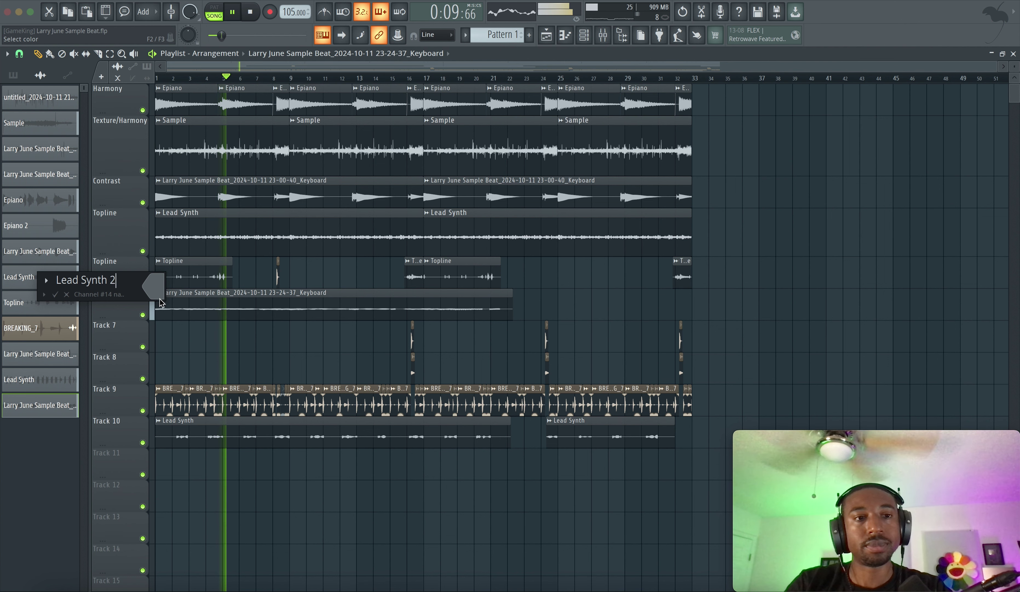
{"action": "type", "text": " 2"}
{"action": "key", "text": "Return"}
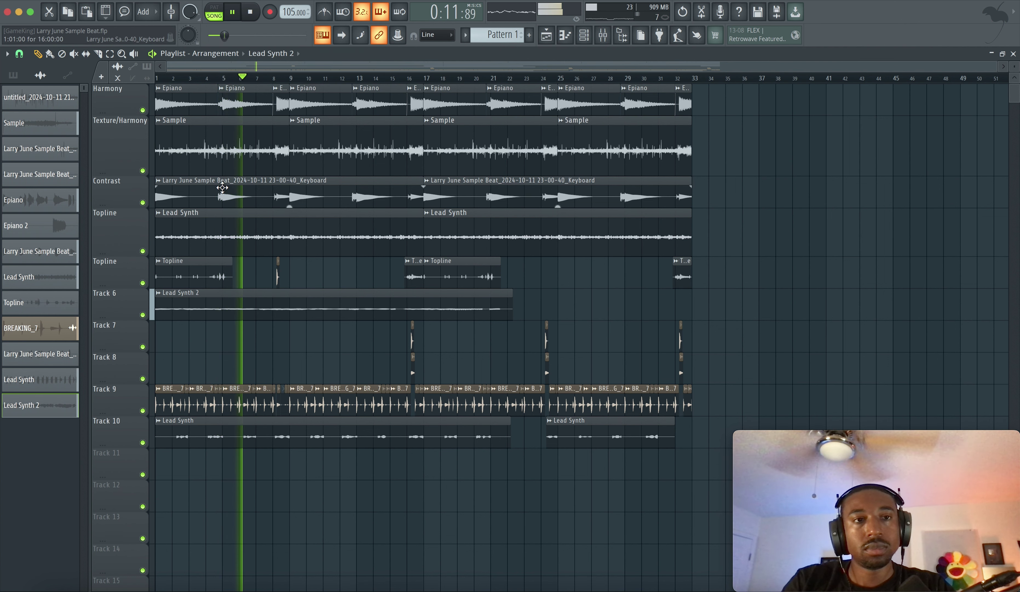
Add Fruity Stereo Enhancer to the first effect slot of mixer track 12.
{"action": "left_click", "coordinate": [604, 37]}
{"action": "left_click", "coordinate": [263, 229]}
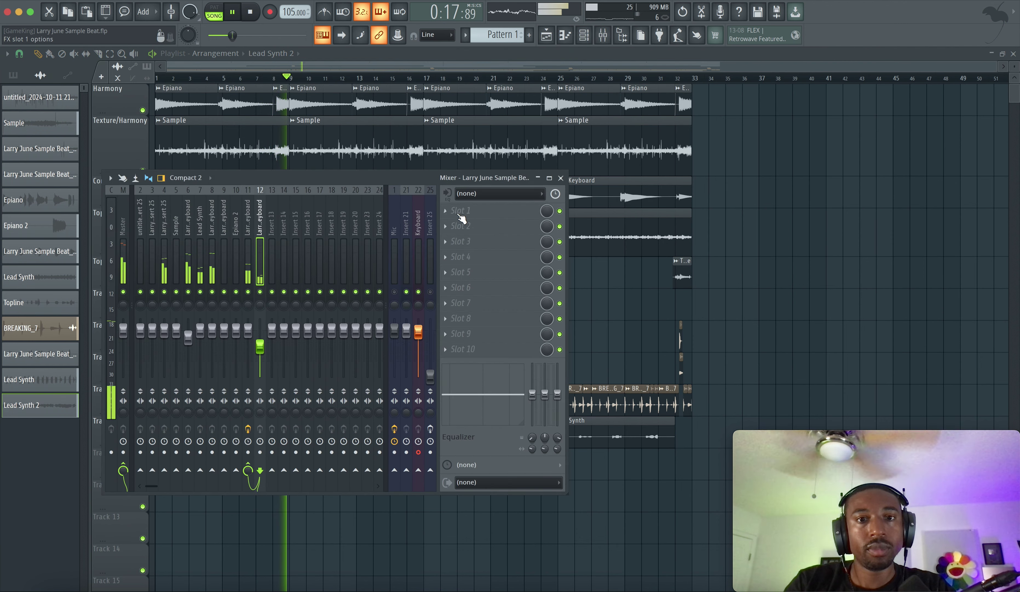
{"action": "left_click", "coordinate": [459, 211]}
{"action": "scroll", "coordinate": [379, 422], "scroll_direction": "down", "scroll_amount": 3}
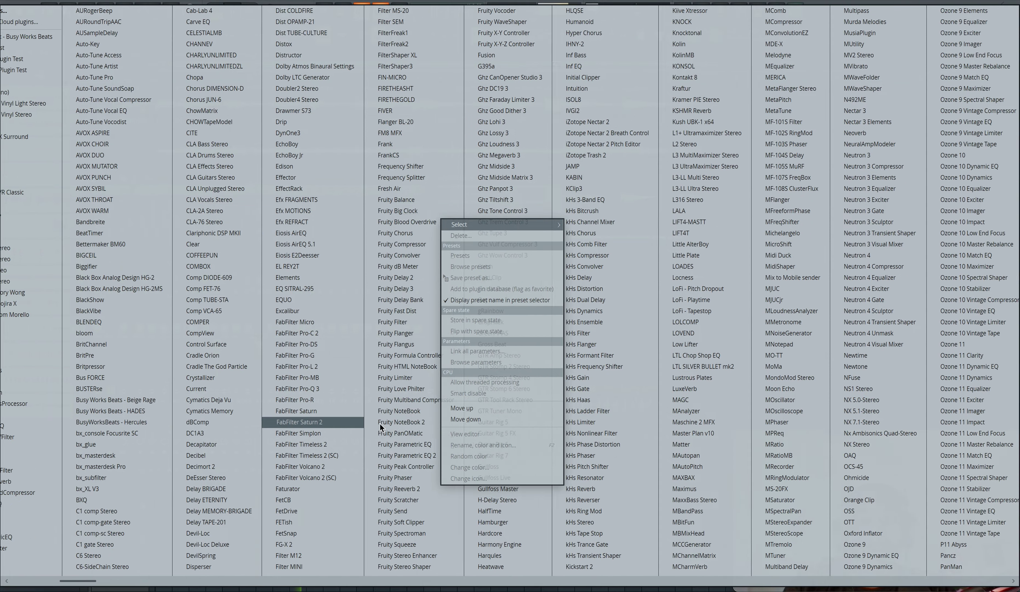
{"action": "scroll", "coordinate": [345, 366], "scroll_direction": "down", "scroll_amount": 2}
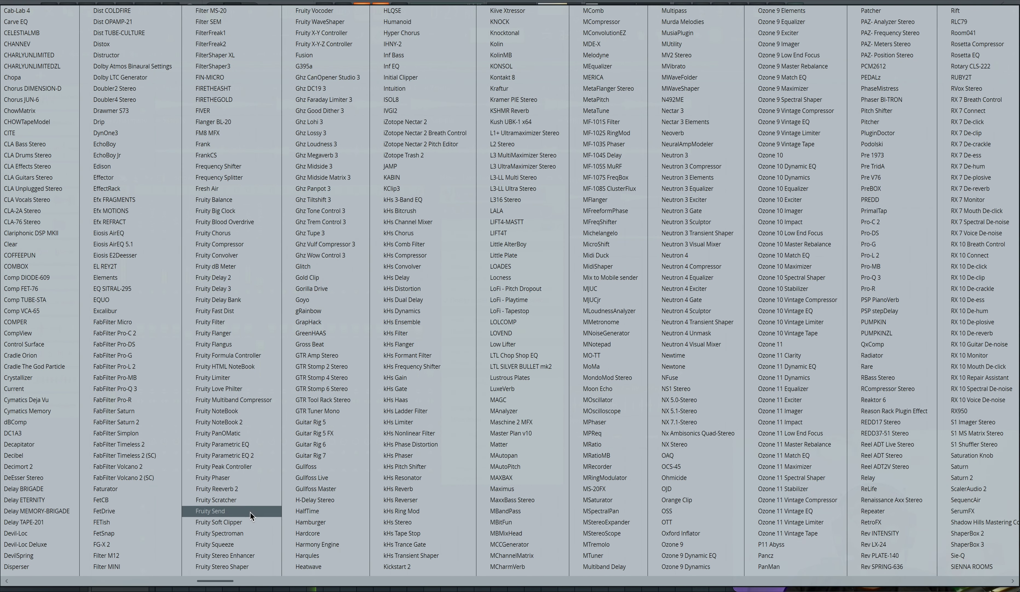
{"action": "key", "text": "Return"}
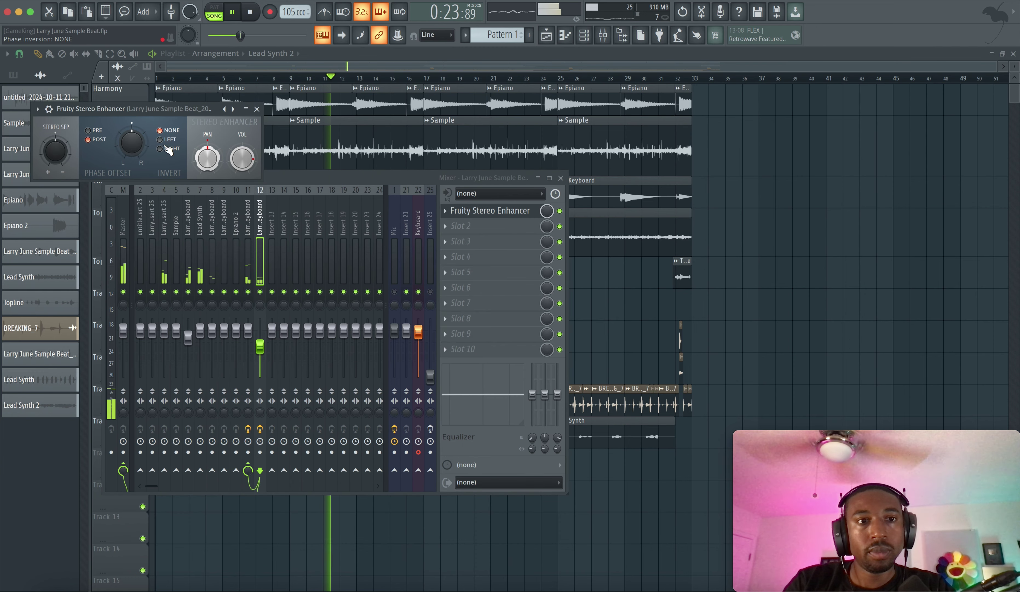
Add Fruity parametric EQ 2 to slot 2 of mixer track 12 and lower its high shelf to about -15.6 dB at 1363 Hz.
{"action": "left_click", "coordinate": [472, 228]}
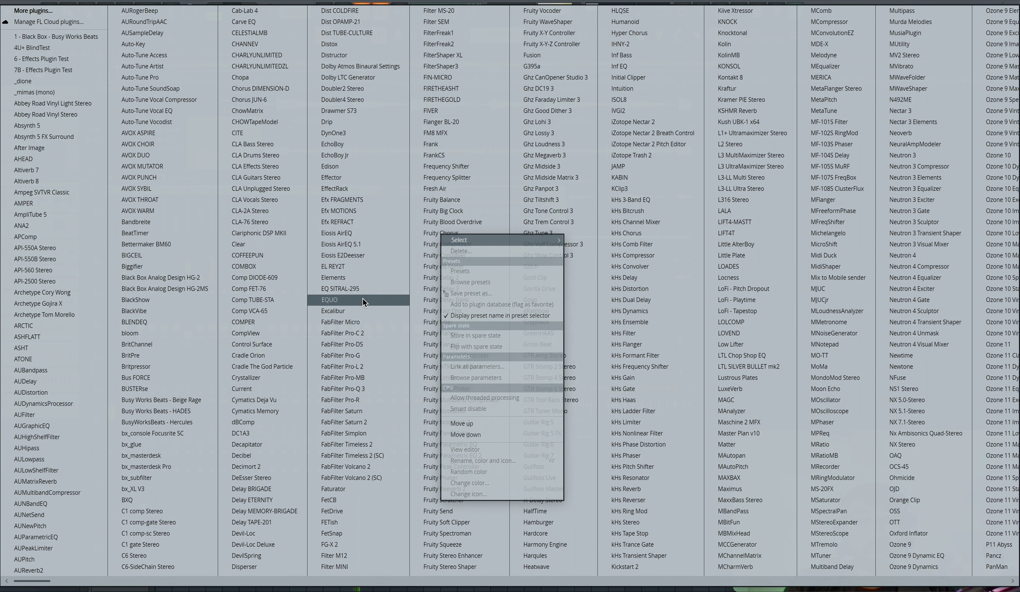
{"action": "scroll", "coordinate": [374, 420], "scroll_direction": "down", "scroll_amount": 3}
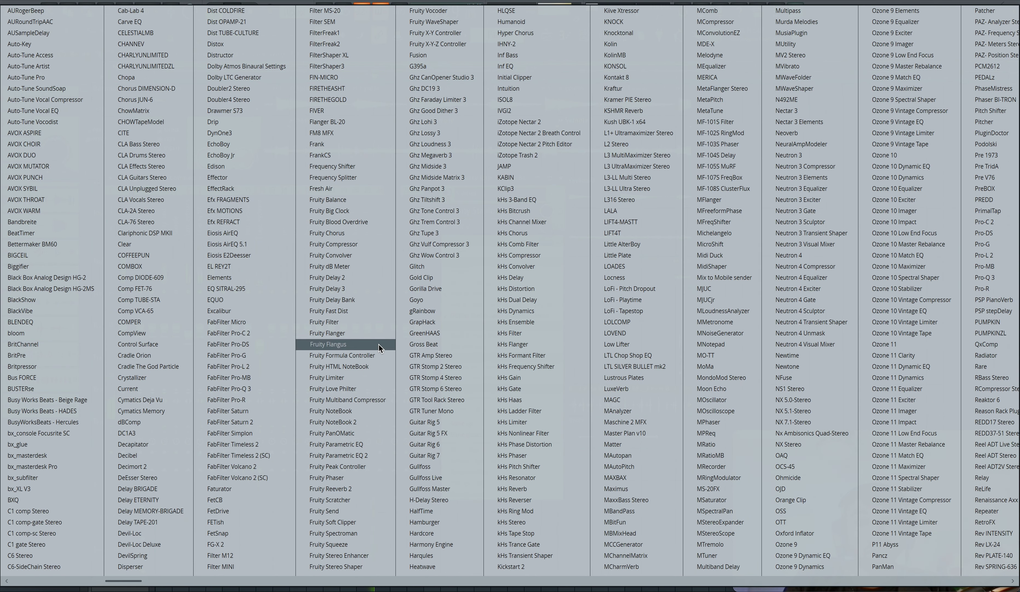
{"action": "left_click", "coordinate": [367, 455]}
{"action": "left_click_drag", "start_coordinate": [296, 221], "coordinate": [225, 283]}
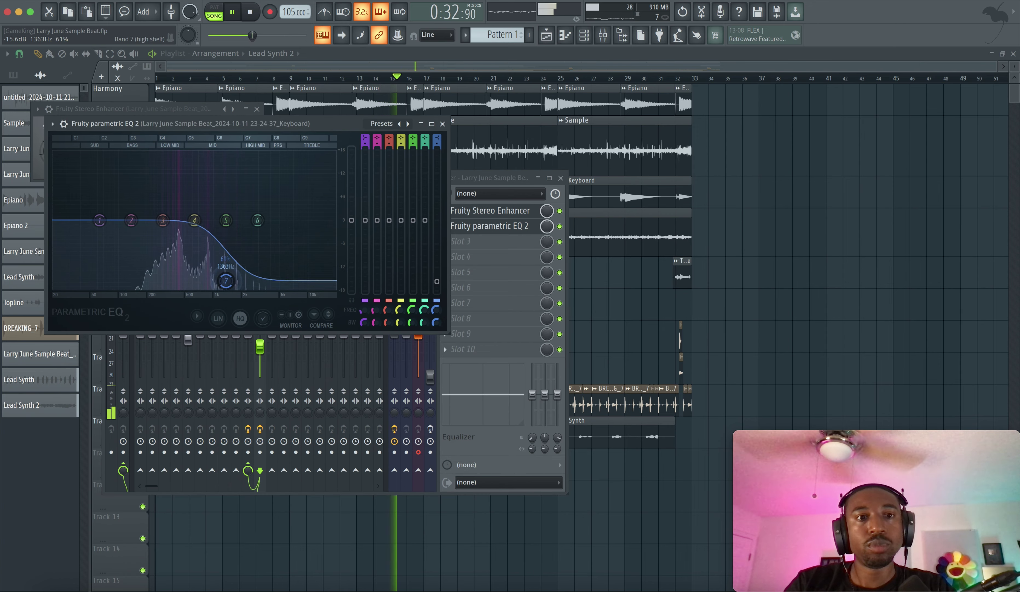
{"action": "left_click", "coordinate": [443, 123]}
{"action": "left_click", "coordinate": [804, 216]}
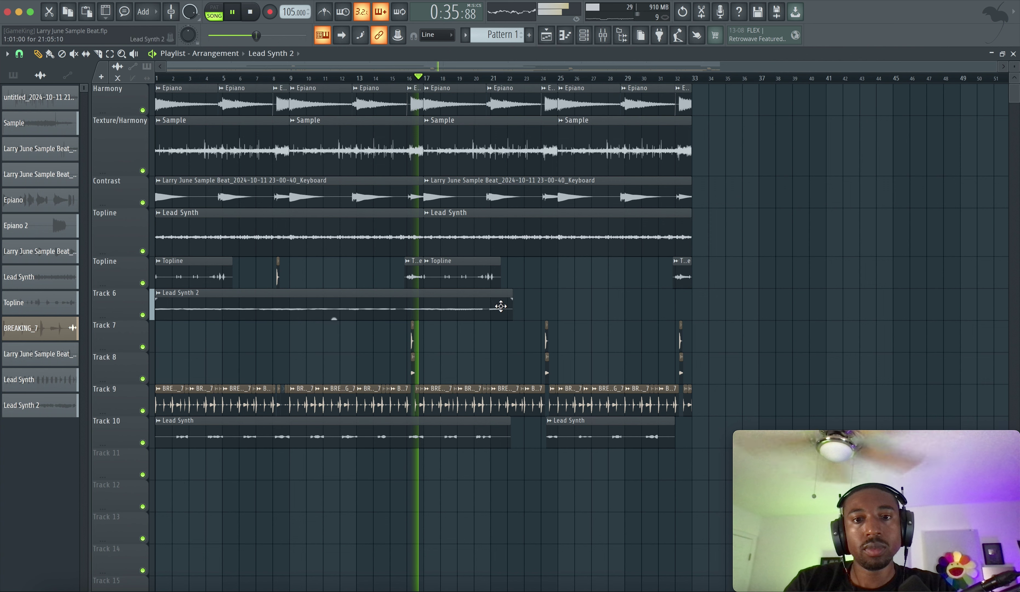
Trim the end of the Lead Synth 2 clip on Track 6 back to about the middle of bar 15 and save the project.
{"action": "left_click_drag", "start_coordinate": [511, 308], "coordinate": [399, 313]}
{"action": "key", "text": "ctrl+s"}
{"action": "left_click", "coordinate": [358, 78]}
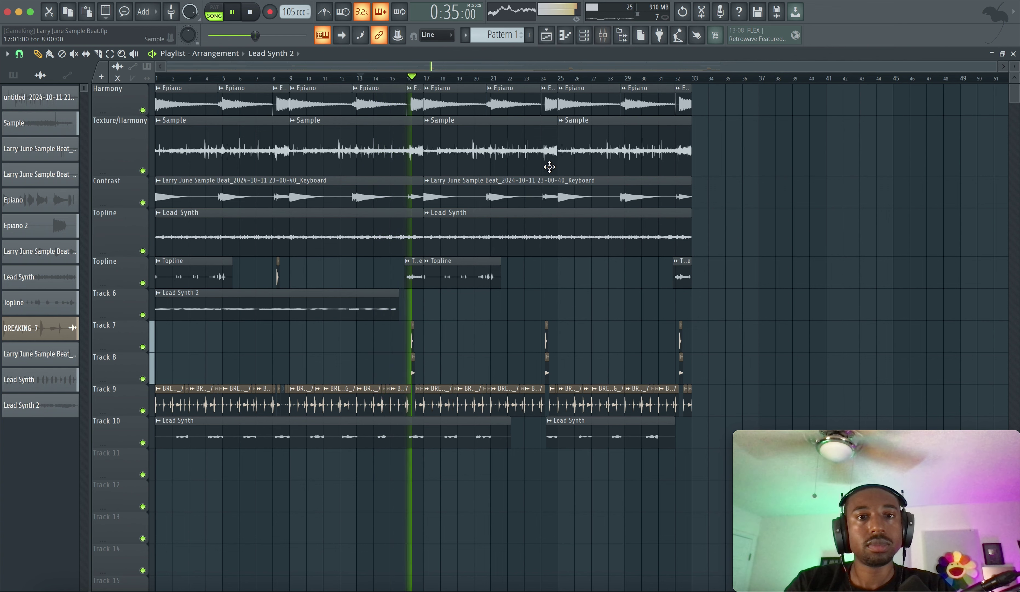
Delete all Epiano clips from bar 17 onward on the Harmony track and save the project.
{"action": "right_click", "coordinate": [452, 104]}
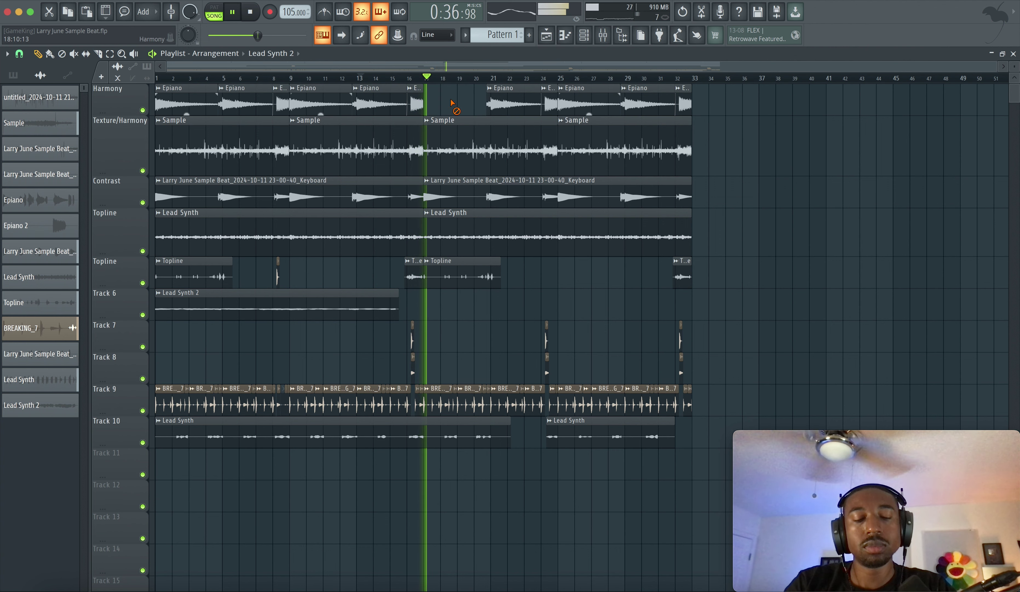
{"action": "right_click", "coordinate": [510, 105]}
{"action": "right_click", "coordinate": [547, 102]}
{"action": "right_click", "coordinate": [680, 107]}
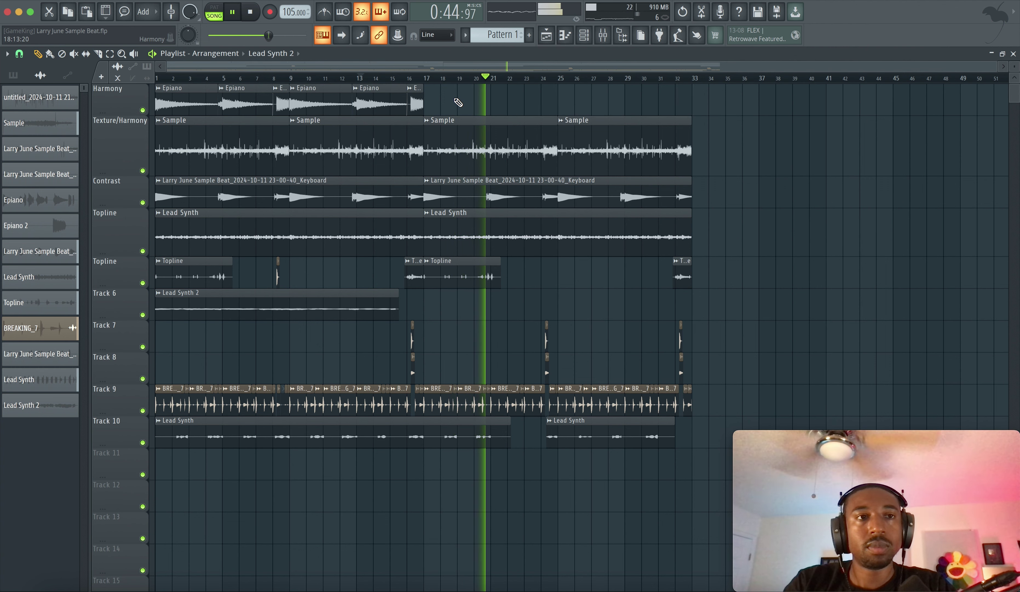
{"action": "key", "text": "super+s"}
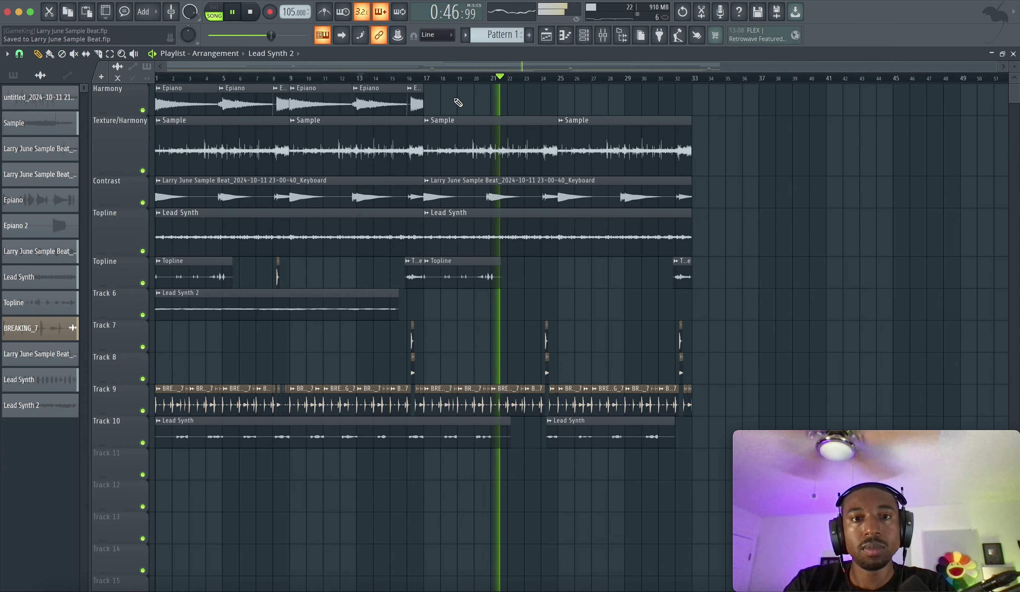
Unmute the Mic mixer track to talk over the playing song, and mute it again.
{"action": "key", "text": "F9"}
{"action": "left_click", "coordinate": [394, 292]}
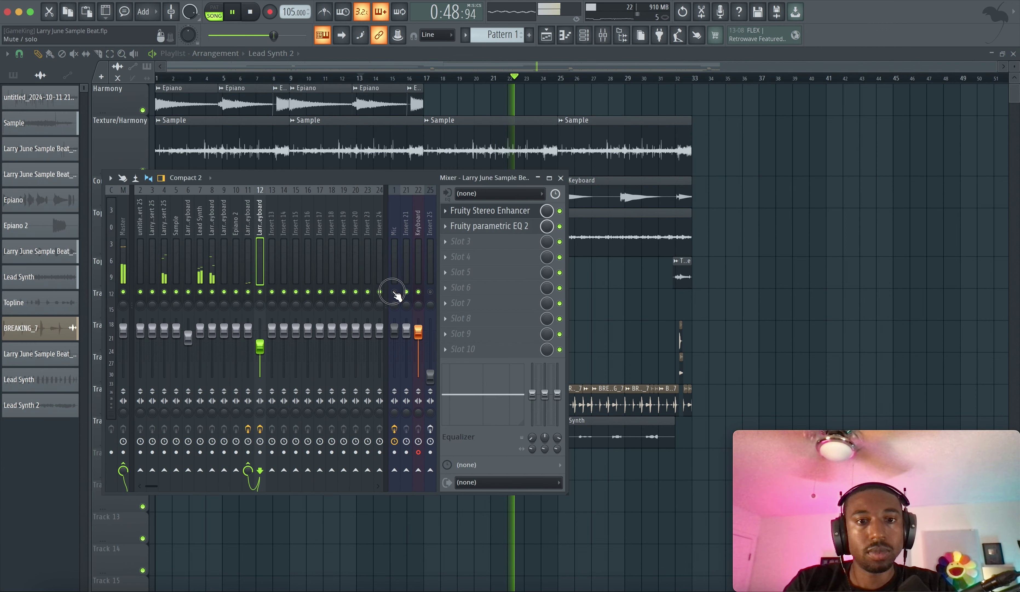
{"action": "key", "text": "F9"}
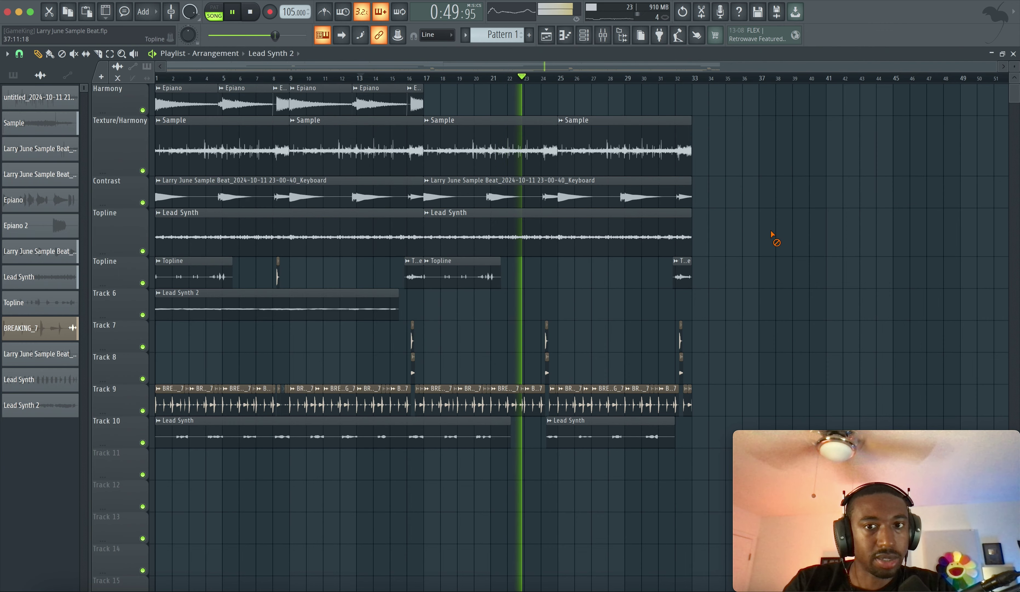
{"action": "left_click", "coordinate": [603, 37]}
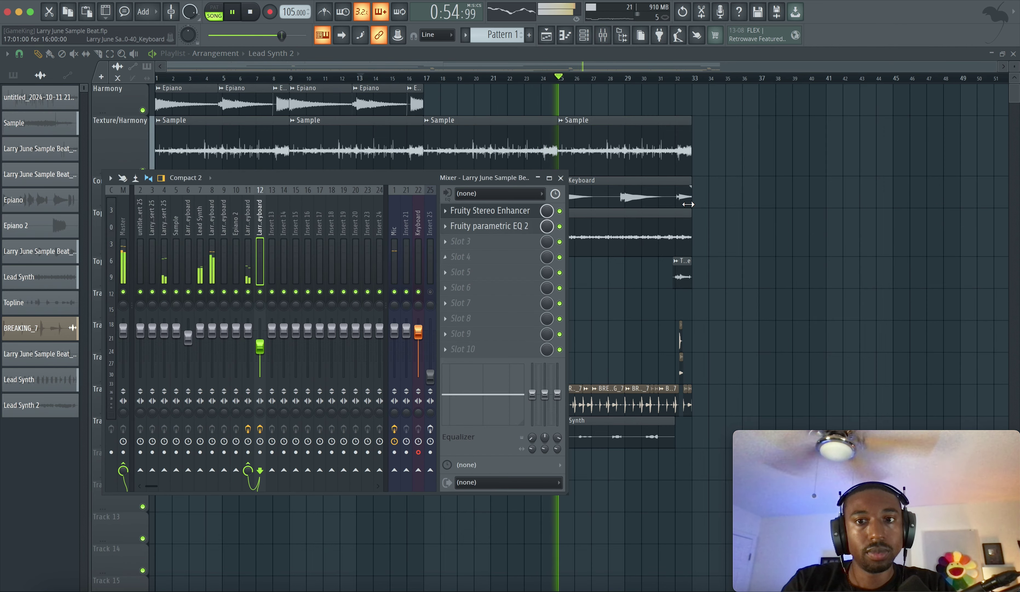
Delete both keyboard clips from the Contrast track and resume playback from about bar 13.
{"action": "left_click", "coordinate": [364, 198]}
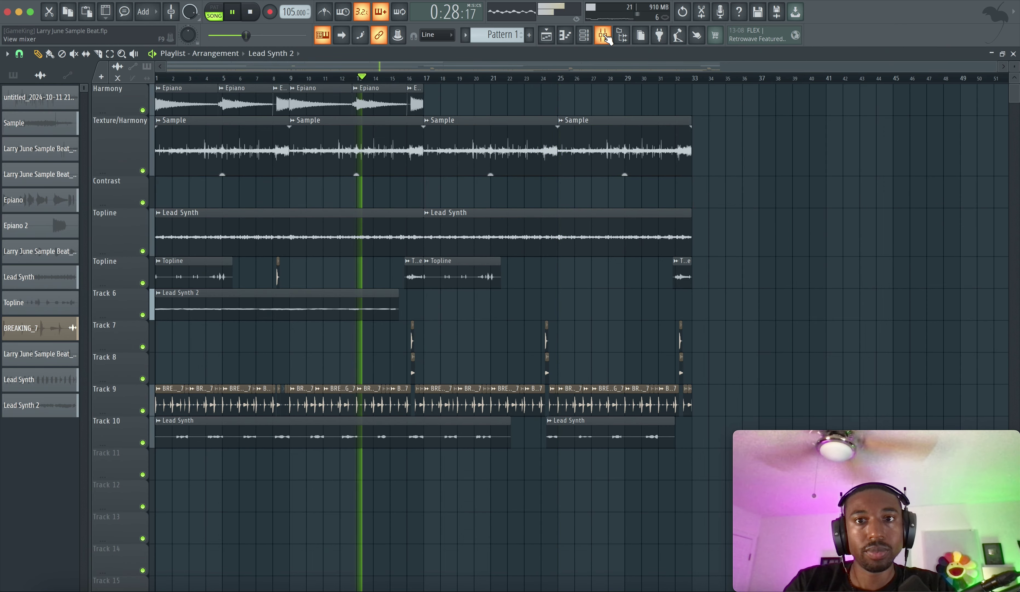
{"action": "left_click", "coordinate": [605, 36]}
{"action": "right_click", "coordinate": [817, 206]}
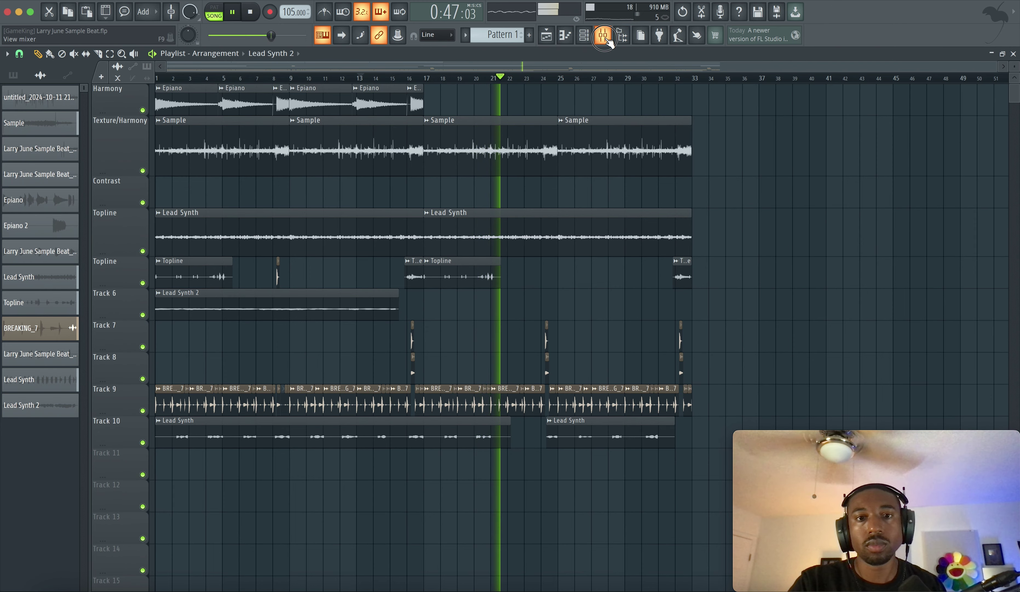
Switch the Mic mixer track on for a short comment during playback and off again.
{"action": "key", "text": "F9"}
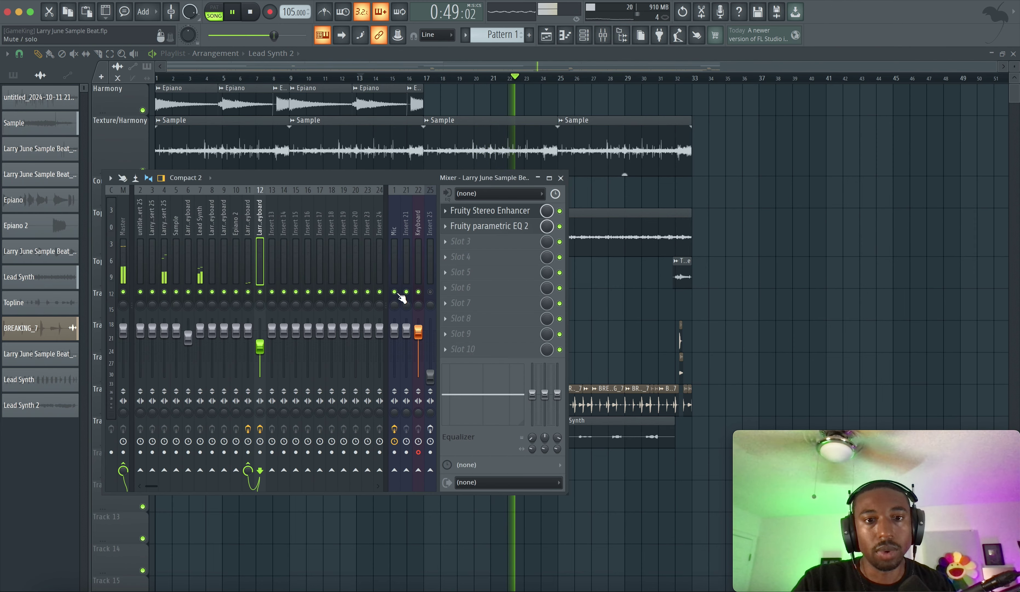
{"action": "left_click", "coordinate": [561, 178]}
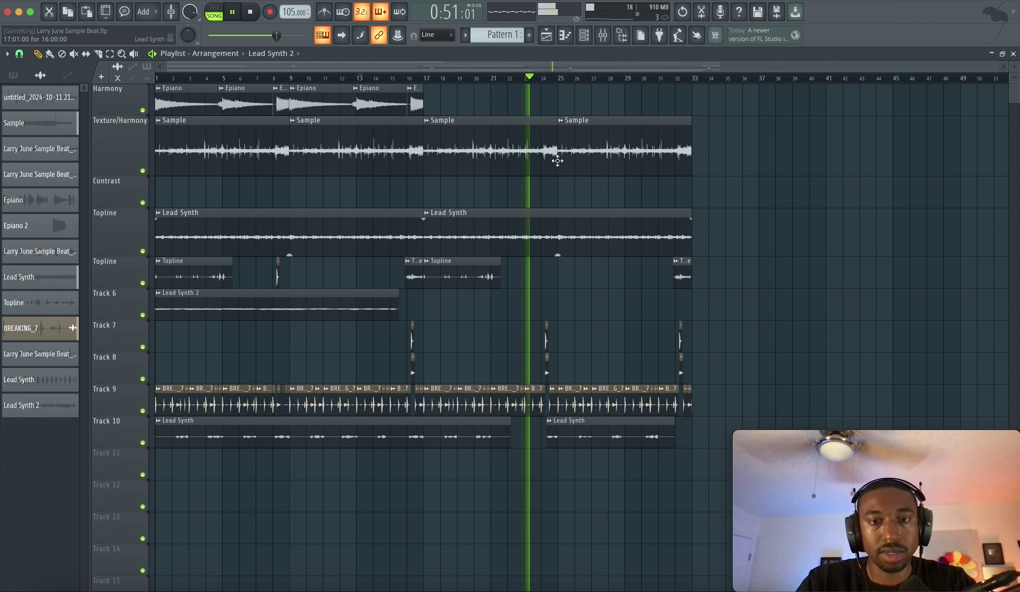
{"action": "left_click", "coordinate": [609, 35]}
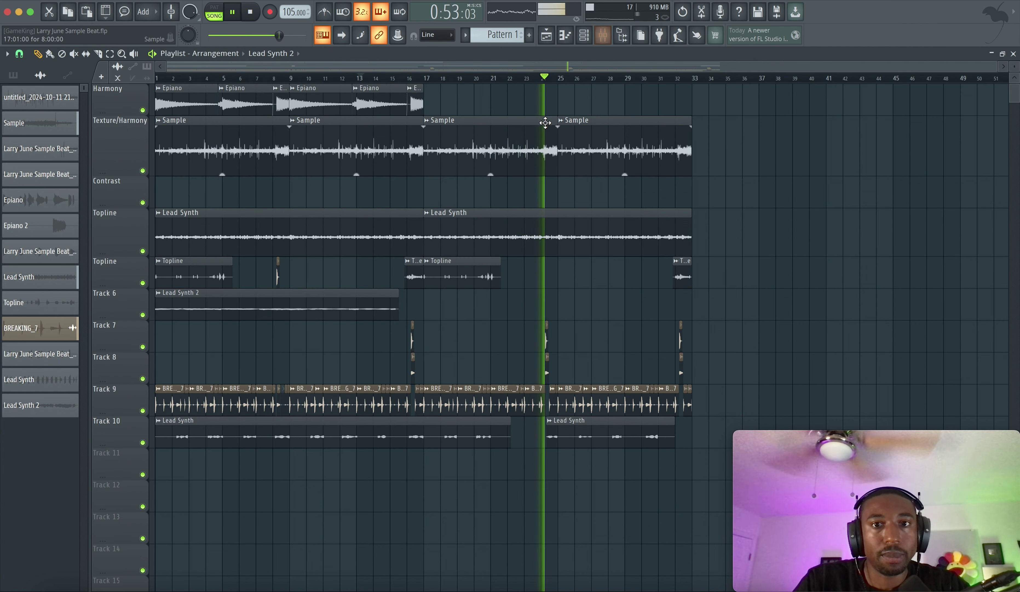
Find the Sample clip's mixer track from the Texture/Harmony clip and add Fruity parametric EQ 2 to its first slot.
{"action": "double_click", "coordinate": [526, 135]}
{"action": "left_click", "coordinate": [609, 37]}
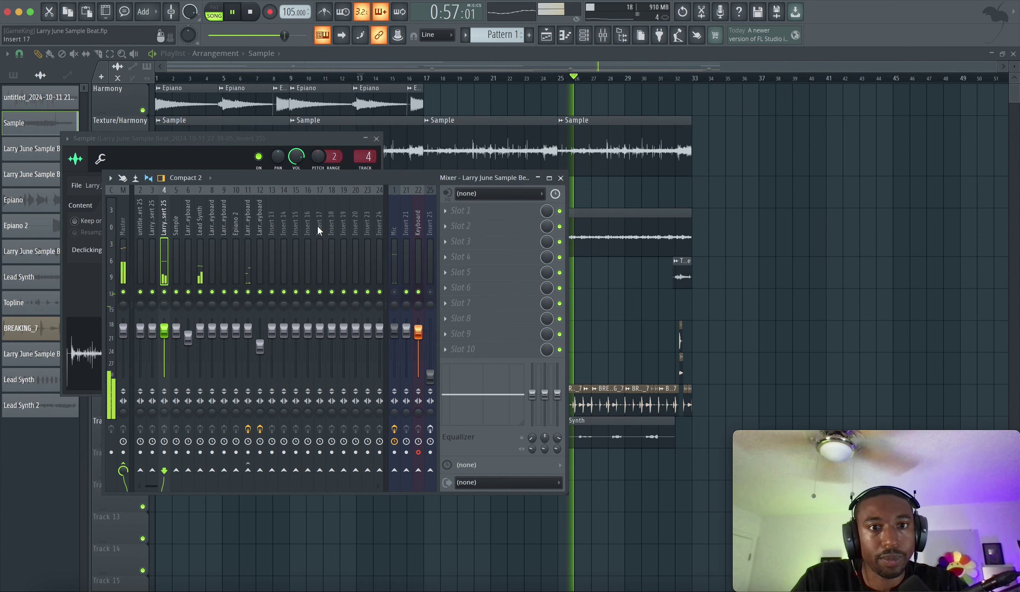
{"action": "left_click", "coordinate": [461, 210]}
{"action": "scroll", "coordinate": [349, 346], "scroll_direction": "down", "scroll_amount": 3}
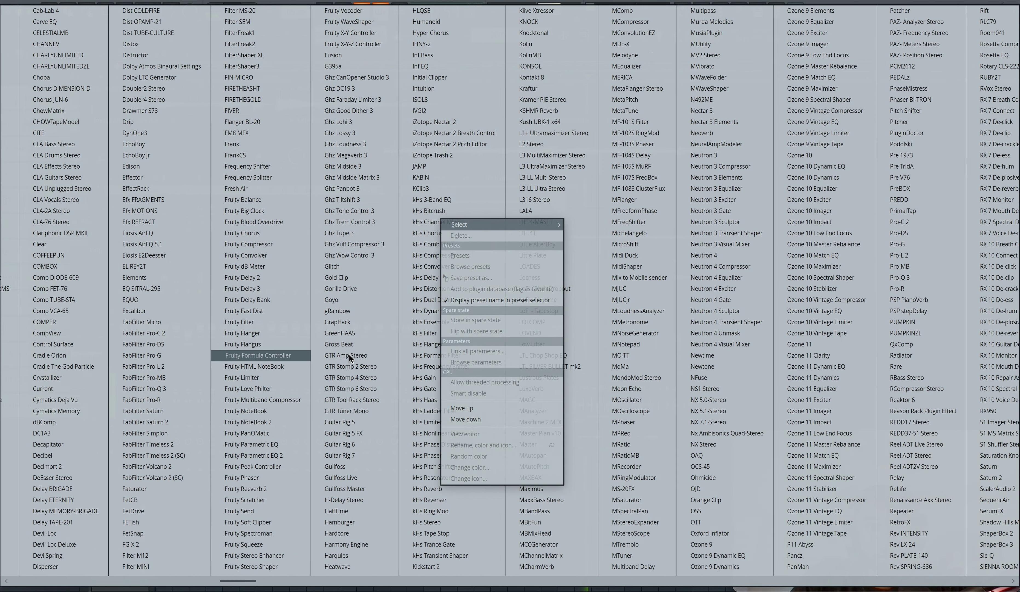
{"action": "left_click", "coordinate": [233, 457]}
Turn EQ band 1 into a steep high-pass with its cutoff at about 1 kHz to remove the Sample's low end.
{"action": "left_click_drag", "start_coordinate": [85, 206], "coordinate": [191, 275]}
{"action": "mouse_move", "coordinate": [350, 123]}
{"action": "left_mouse_down"}
{"action": "mouse_move", "coordinate": [351, 135]}
{"action": "mouse_move", "coordinate": [350, 111]}
{"action": "left_mouse_up"}
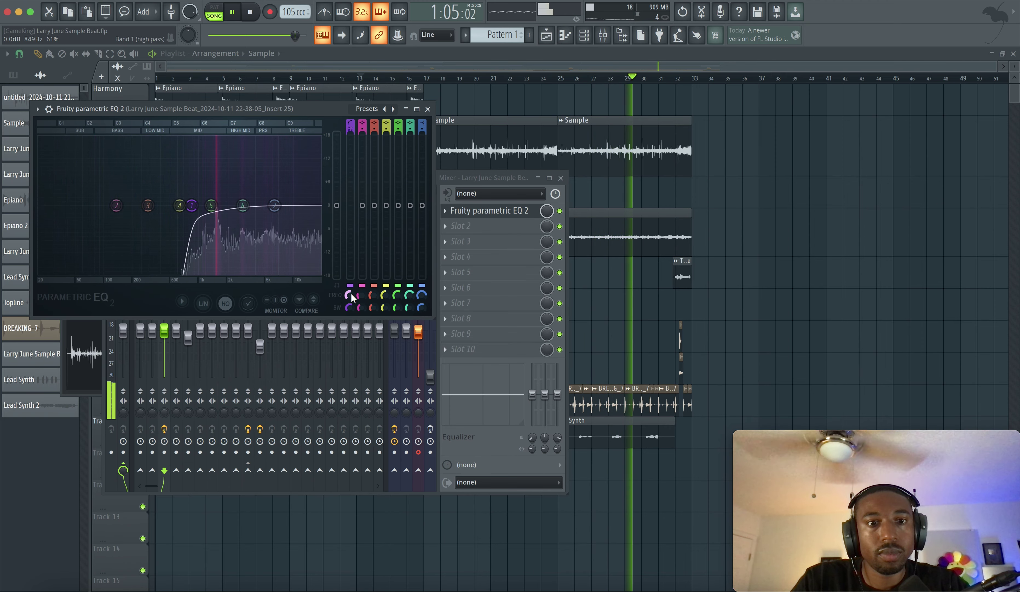
{"action": "mouse_move", "coordinate": [192, 205]}
{"action": "left_mouse_down"}
{"action": "mouse_move", "coordinate": [156, 205]}
{"action": "mouse_move", "coordinate": [262, 205]}
{"action": "mouse_move", "coordinate": [202, 206]}
{"action": "left_mouse_up"}
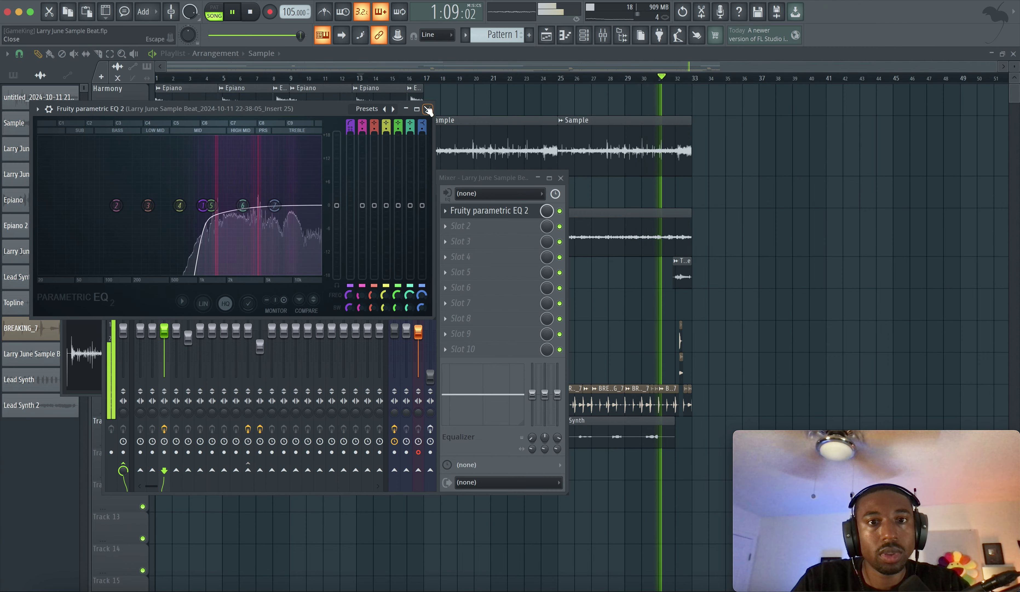
{"action": "left_click", "coordinate": [427, 109]}
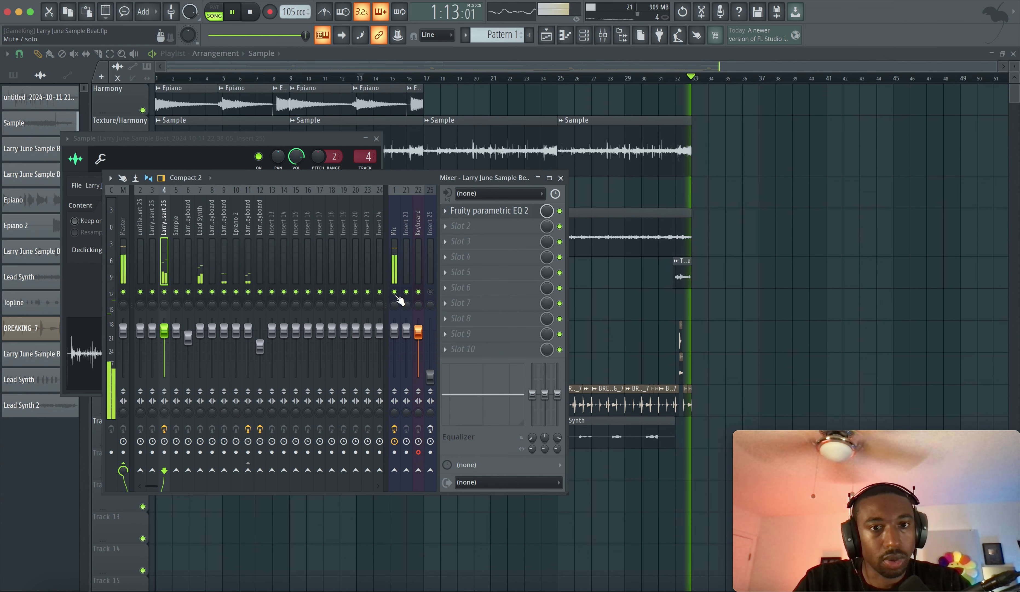
Play the song from the start, mute the Mic mixer track and select the Keyboard input track.
{"action": "right_click", "coordinate": [776, 230]}
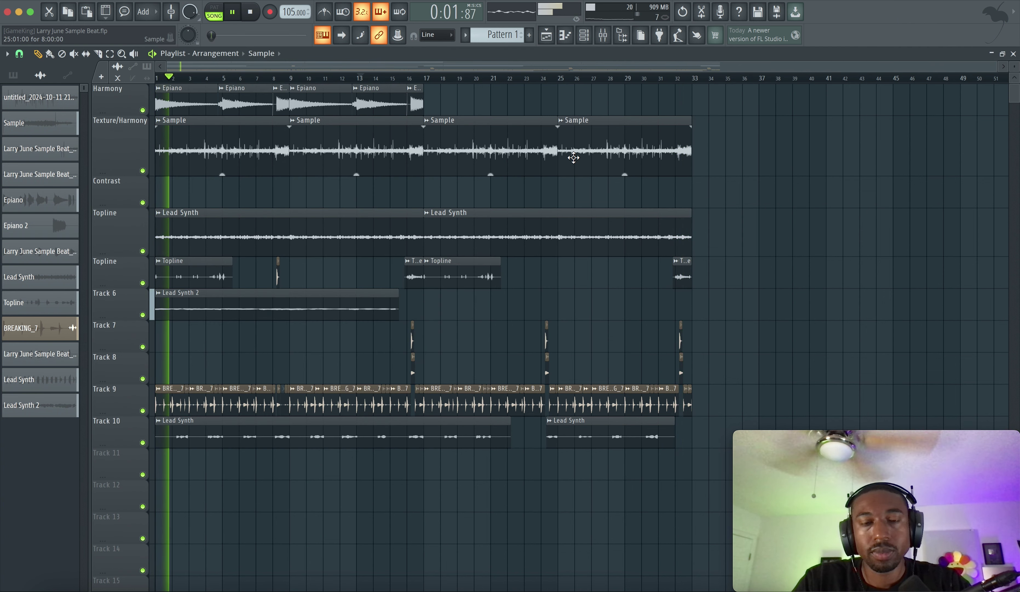
{"action": "left_click", "coordinate": [603, 35]}
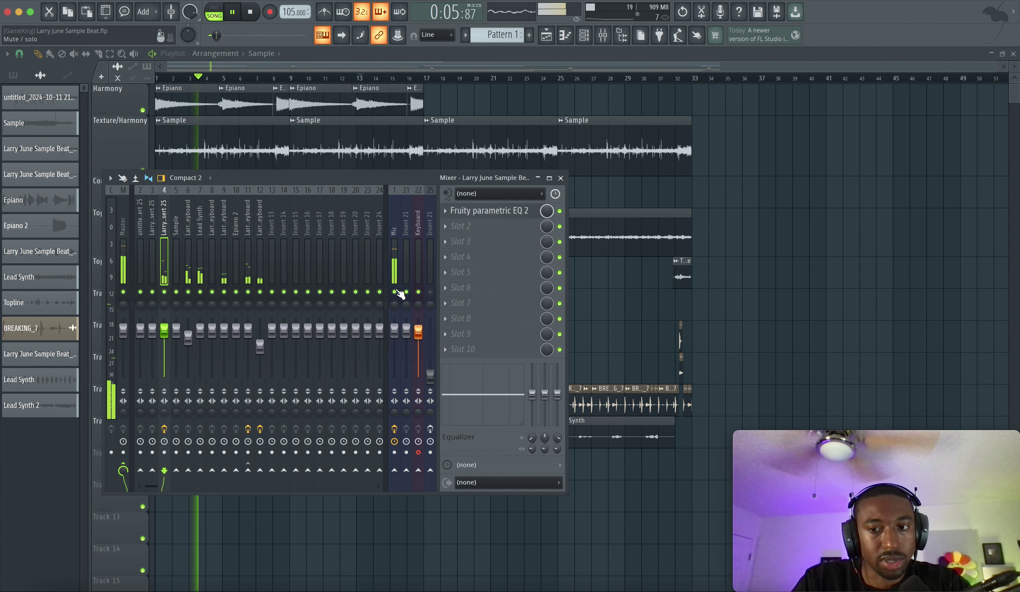
{"action": "right_click", "coordinate": [808, 241]}
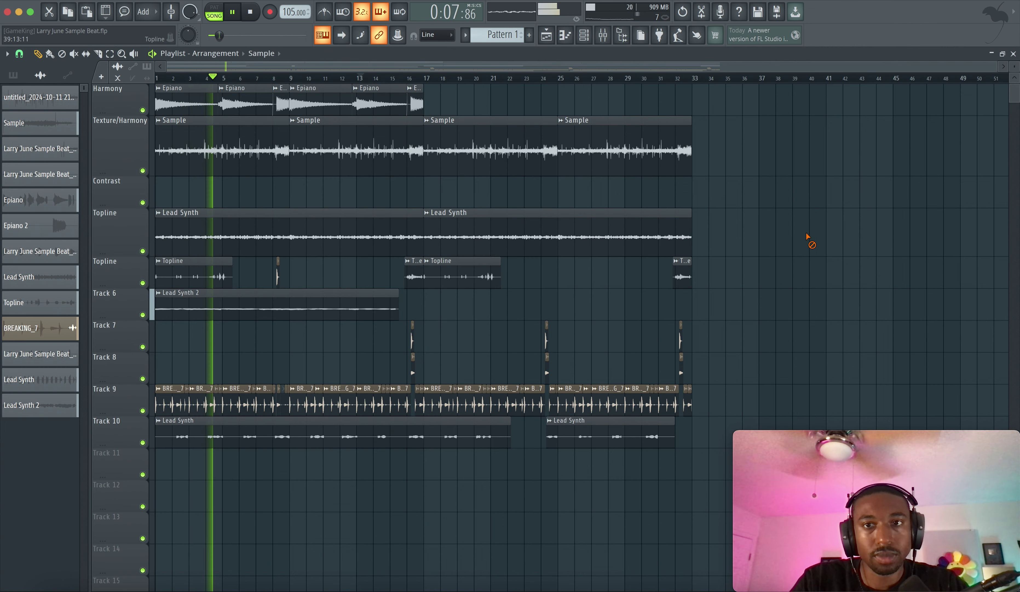
{"action": "left_click", "coordinate": [603, 35]}
{"action": "right_click", "coordinate": [870, 262]}
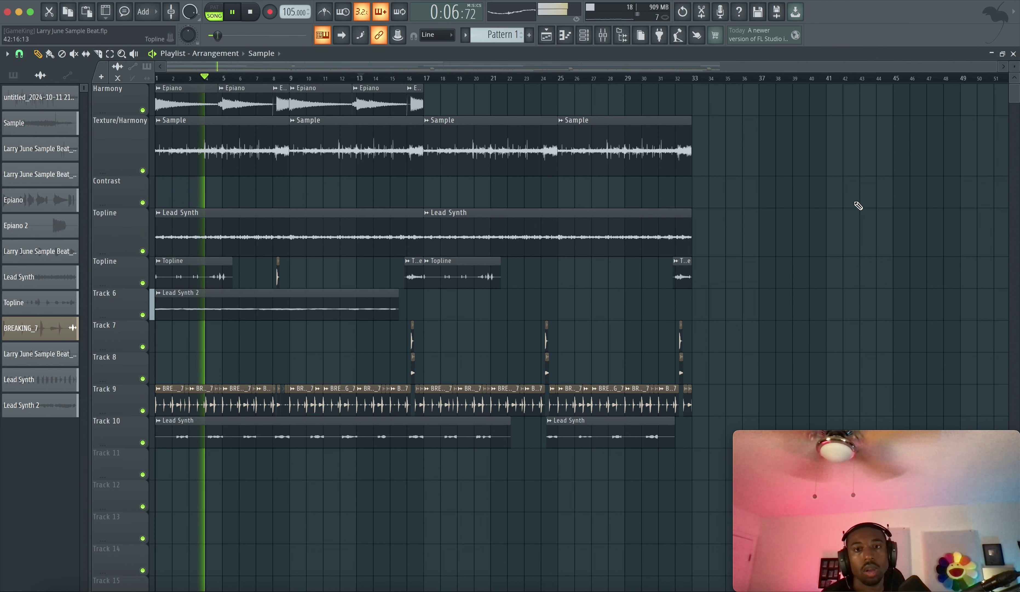
{"action": "left_click", "coordinate": [605, 38]}
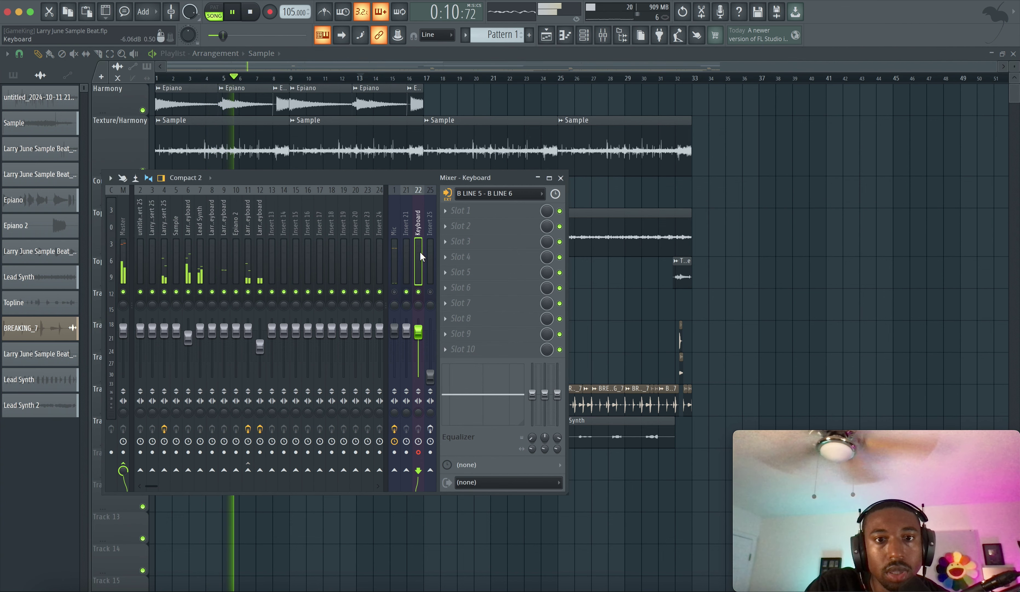
Close the mixer and record the Keyboard input onto the Contrast track from bar 1 to just past bar 33.
{"action": "left_click", "coordinate": [561, 178]}
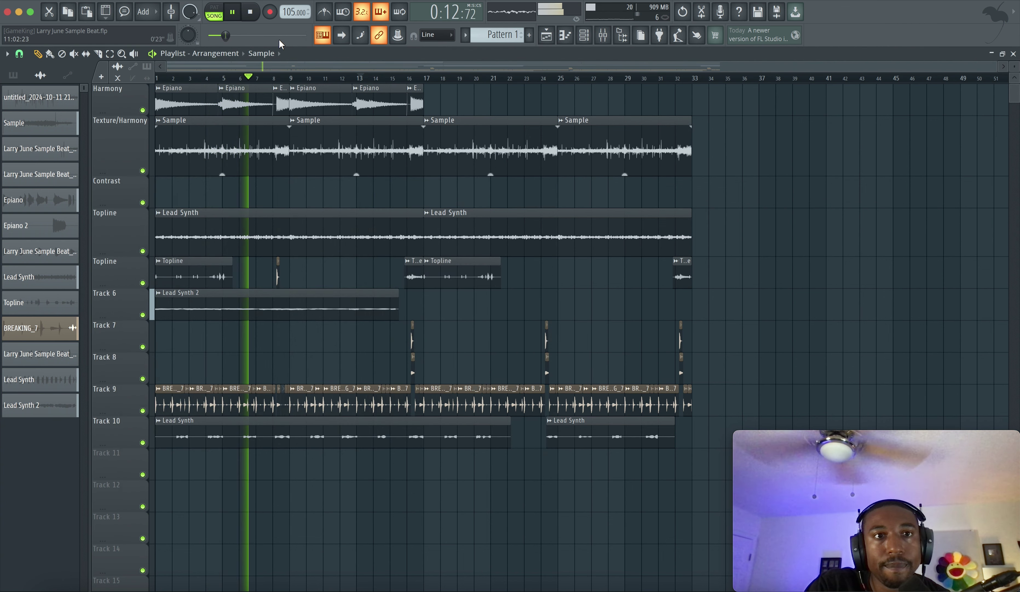
{"action": "left_click", "coordinate": [251, 15]}
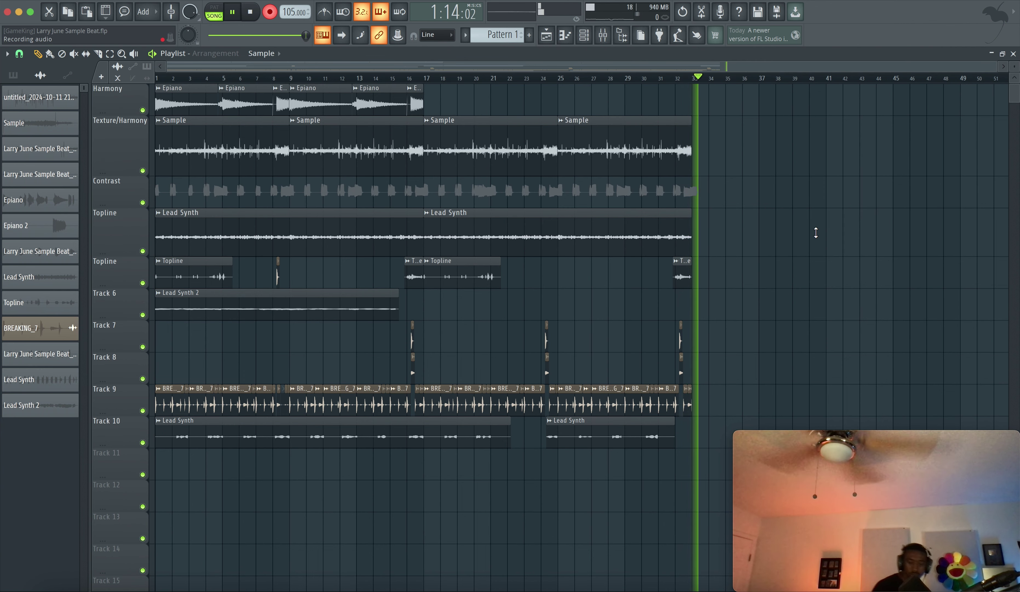
{"action": "key", "text": "space"}
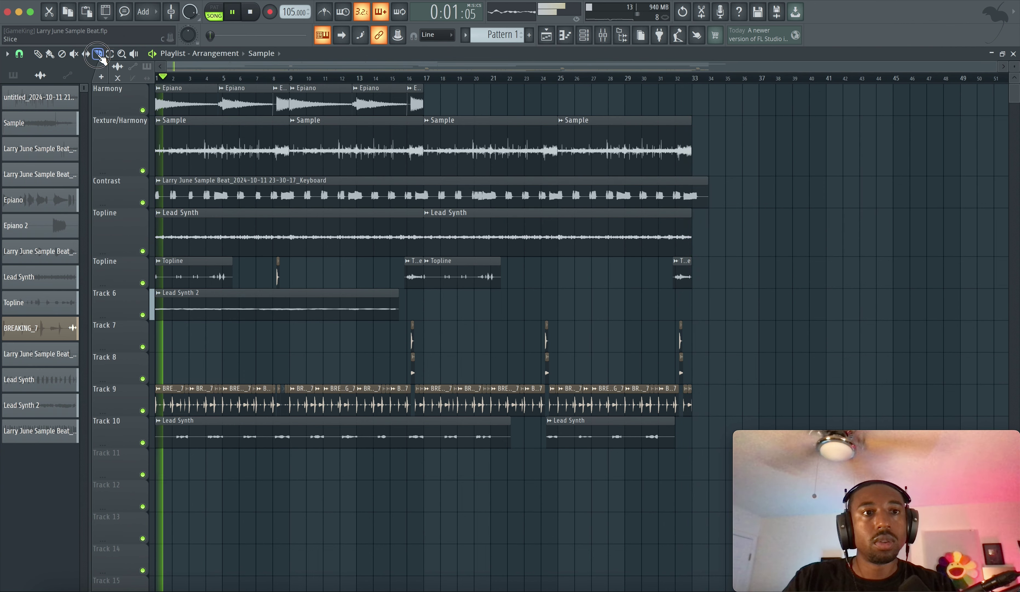
Slice off the part of the new keyboard recording beyond bar 33 and rename the clip Bass.
{"action": "left_click_drag", "start_coordinate": [705, 185], "coordinate": [699, 196]}
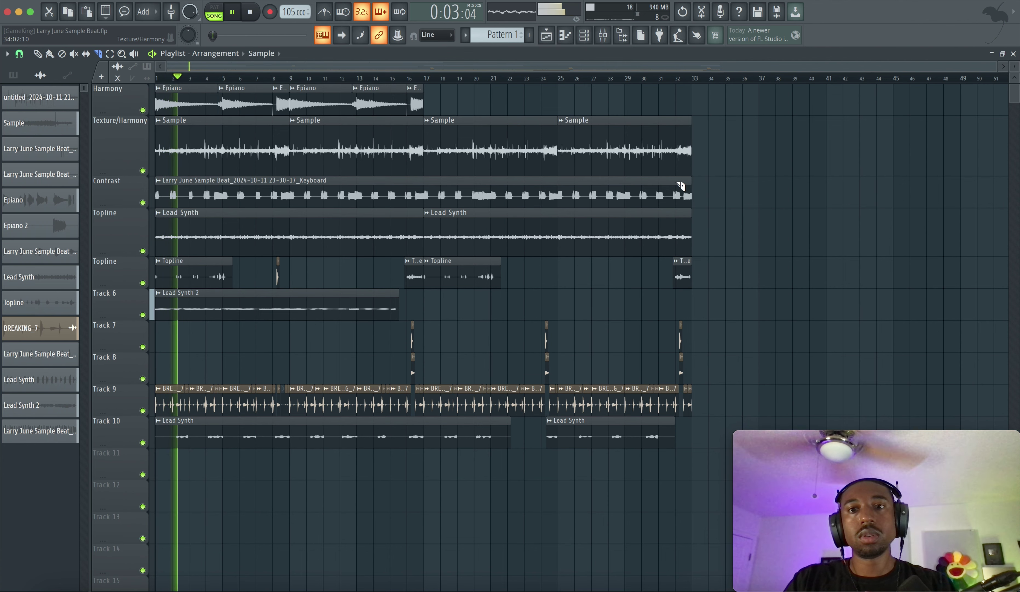
{"action": "left_click", "coordinate": [24, 58]}
{"action": "left_click", "coordinate": [48, 230]}
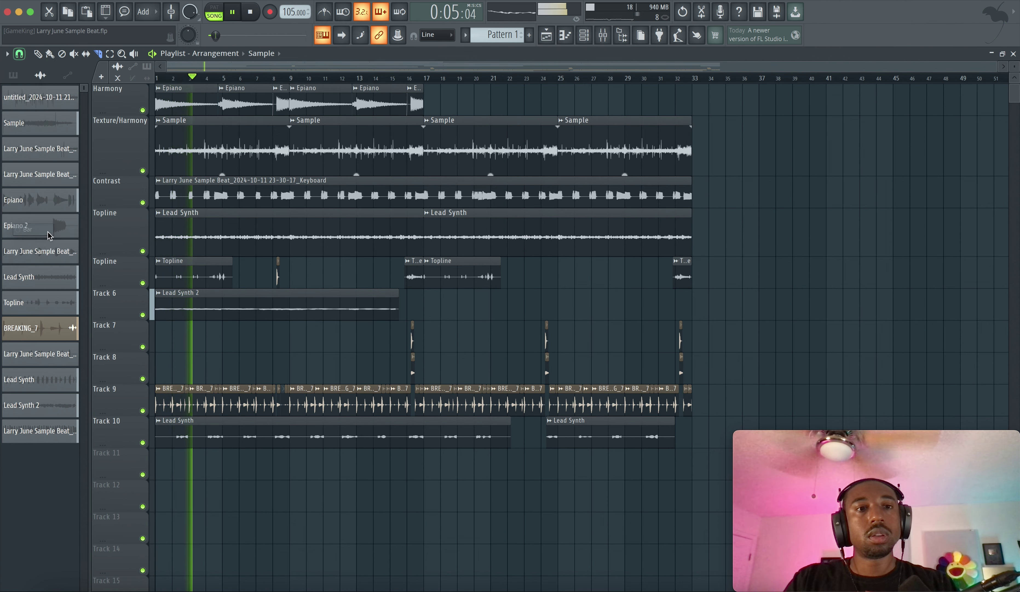
{"action": "right_click", "coordinate": [156, 187]}
{"action": "left_click", "coordinate": [191, 230]}
{"action": "type", "text": "Ba"}
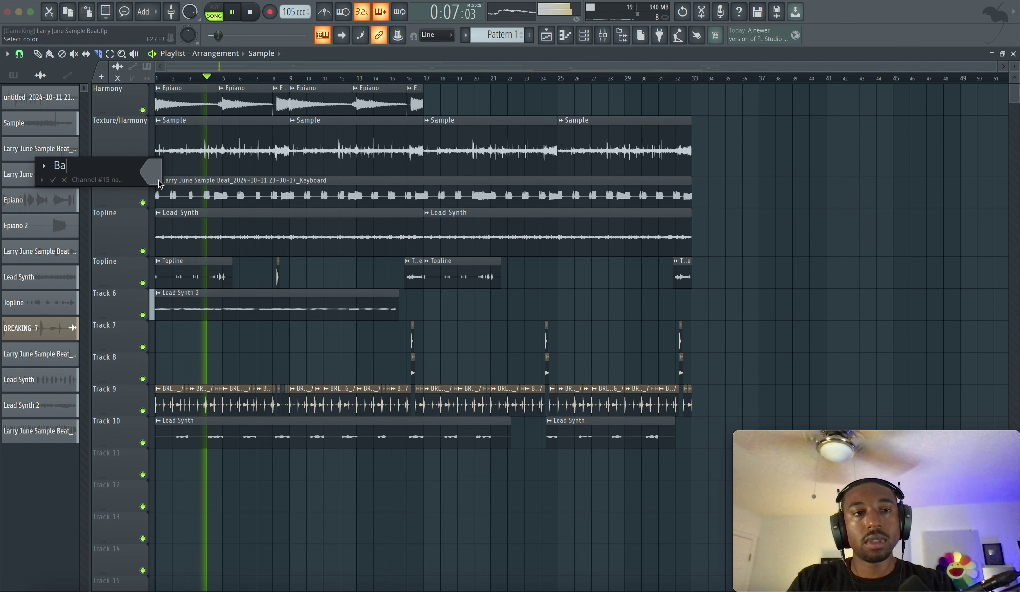
{"action": "type", "text": "ss"}
{"action": "key", "text": "Return"}
Switch the Mic mixer track on during playback and close the mixer.
{"action": "left_click", "coordinate": [603, 35]}
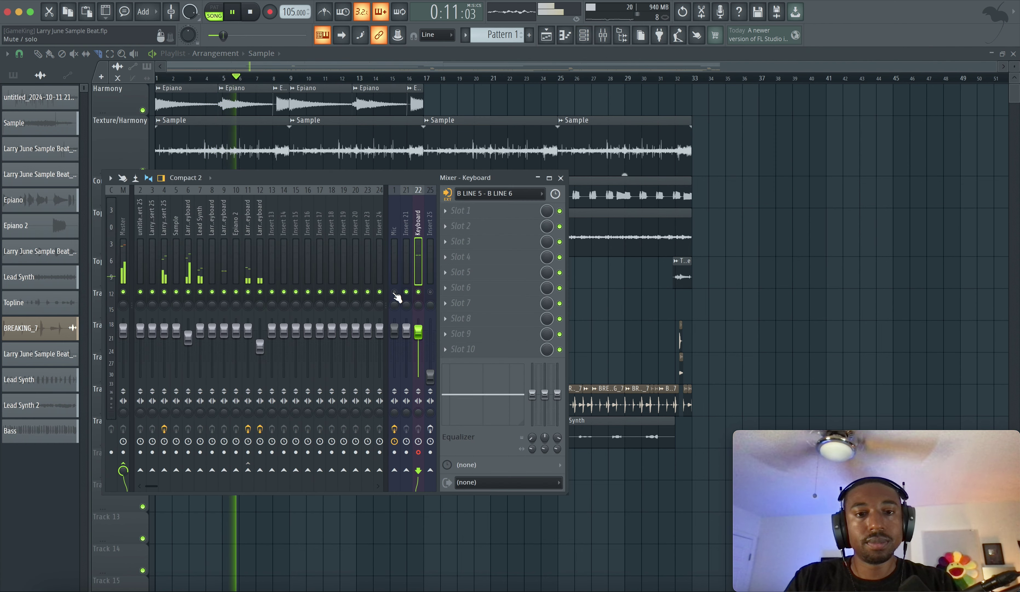
{"action": "left_click", "coordinate": [394, 292]}
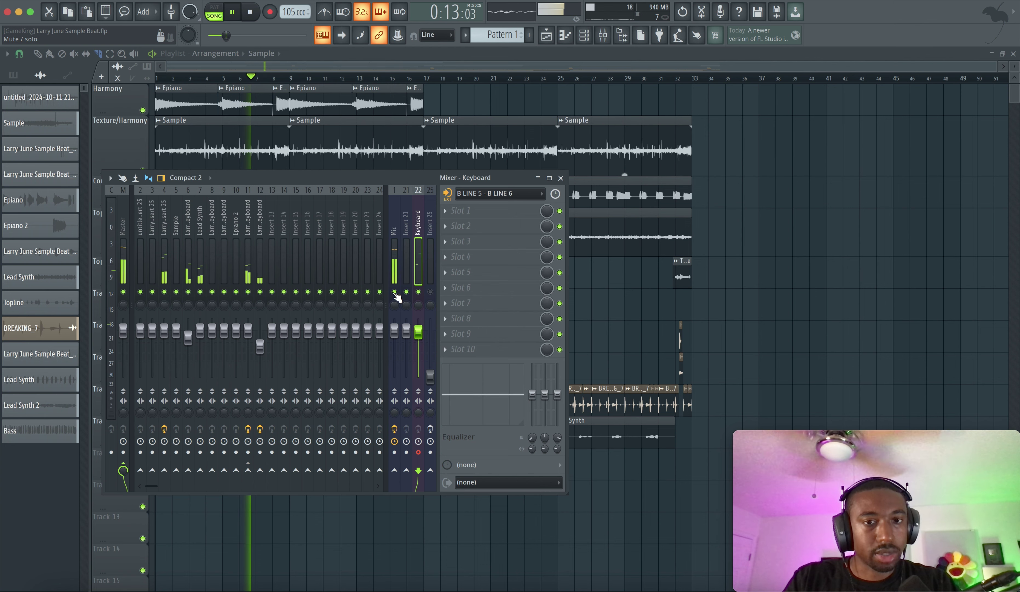
{"action": "left_click", "coordinate": [695, 249]}
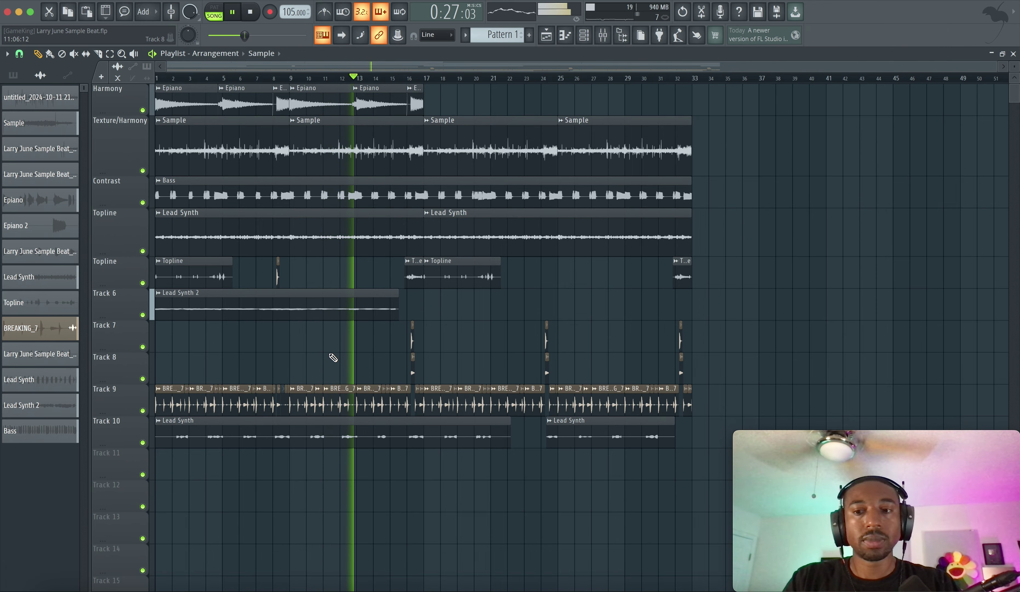
Slip the audio inside the Track 9 BREAKING_7 slice at the end of bar 14 and check it with the track soloed.
{"action": "scroll", "coordinate": [338, 354], "scroll_direction": "up", "scroll_amount": 6}
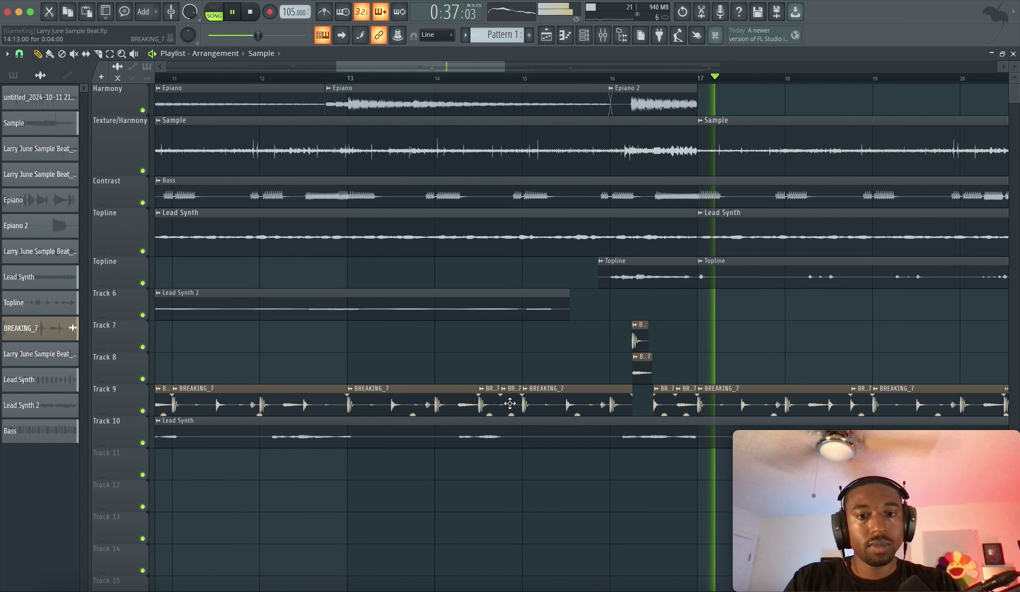
{"action": "left_click", "coordinate": [86, 54]}
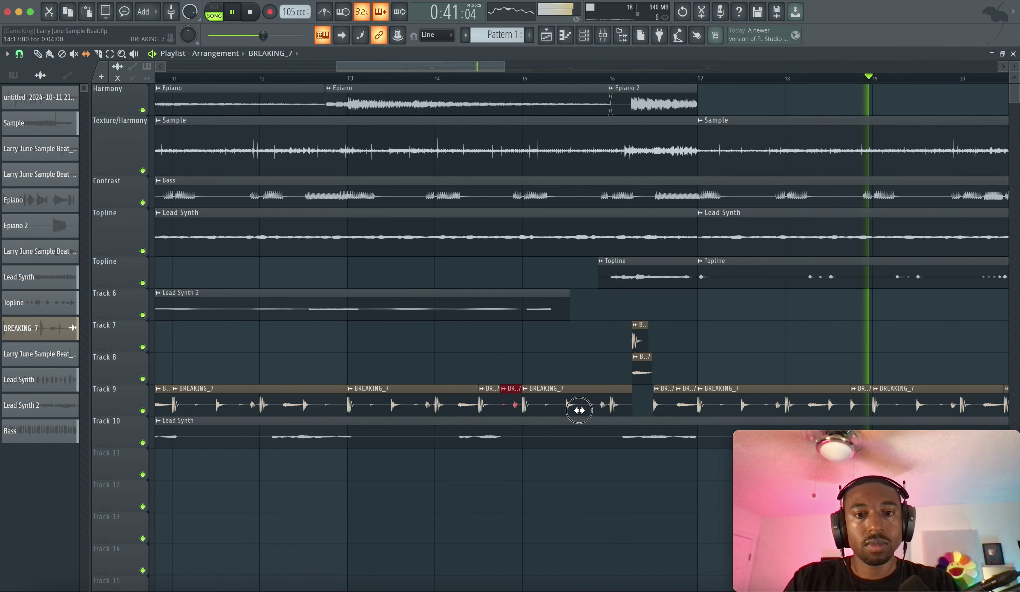
{"action": "key", "text": "space"}
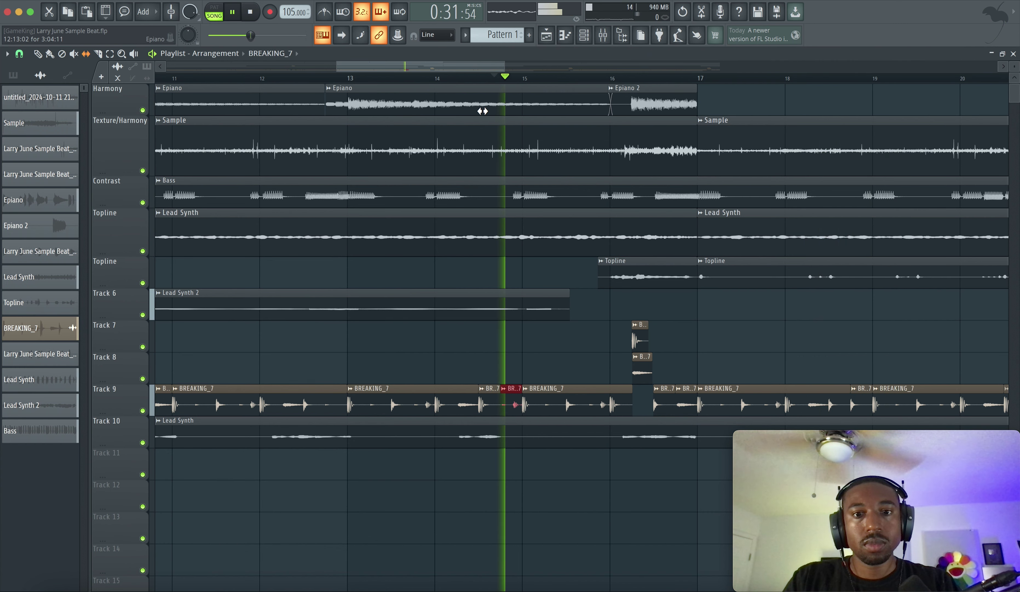
{"action": "key", "text": "space"}
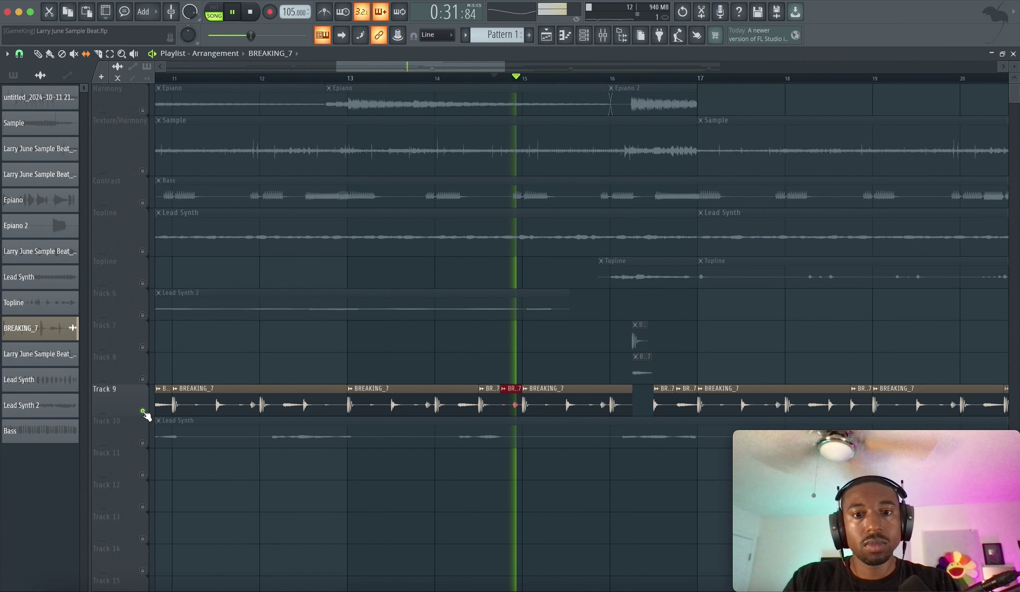
{"action": "key", "text": "space"}
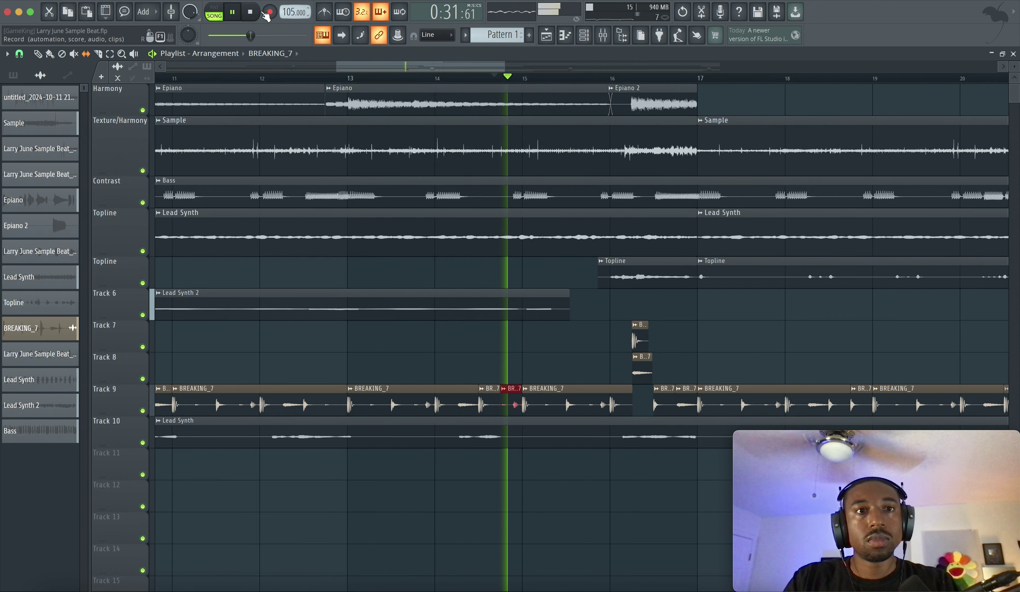
Play the song from the start and try slipping the Track 9 drum slice on beat 4 of bar 4.
{"action": "left_click", "coordinate": [251, 13]}
{"action": "left_click", "coordinate": [252, 14]}
{"action": "key", "text": "space"}
{"action": "scroll", "coordinate": [208, 291], "scroll_direction": "left", "scroll_amount": 1}
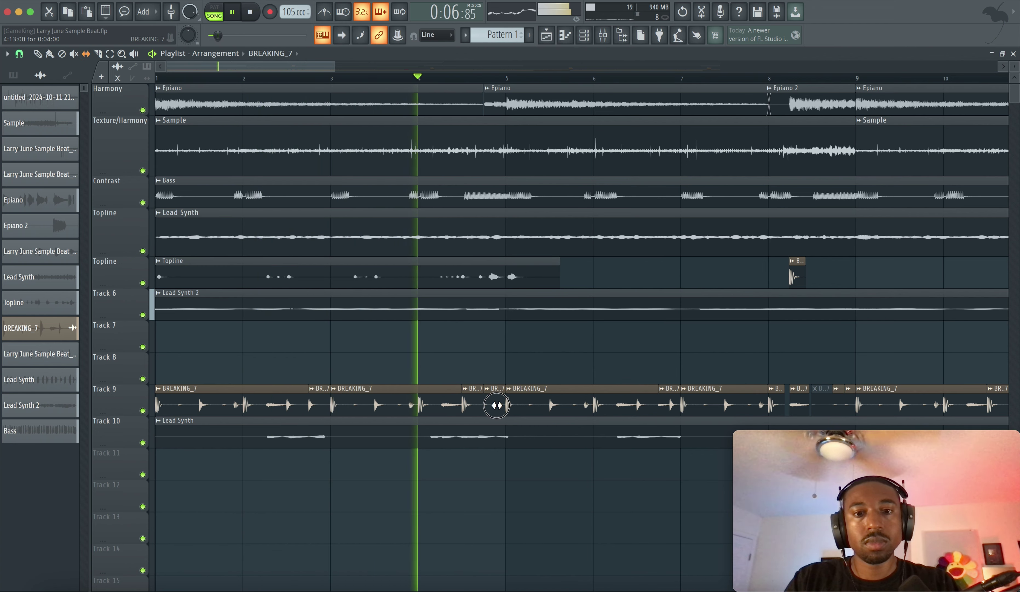
{"action": "scroll", "coordinate": [547, 406], "scroll_direction": "right", "scroll_amount": 4}
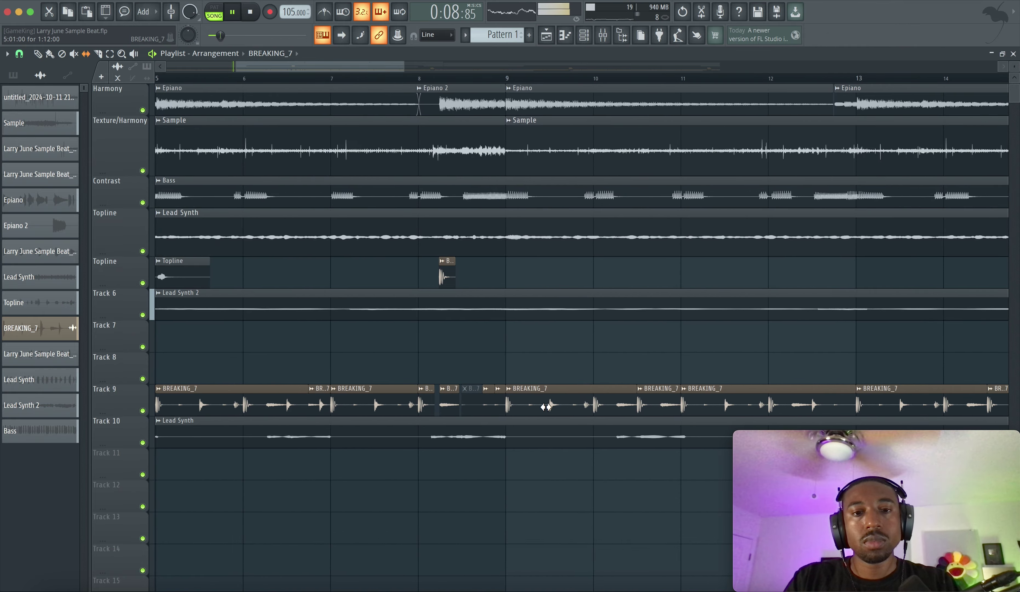
{"action": "scroll", "coordinate": [426, 414], "scroll_direction": "left", "scroll_amount": 4}
{"action": "scroll", "coordinate": [390, 413], "scroll_direction": "right", "scroll_amount": 4}
{"action": "scroll", "coordinate": [325, 411], "scroll_direction": "left", "scroll_amount": 4}
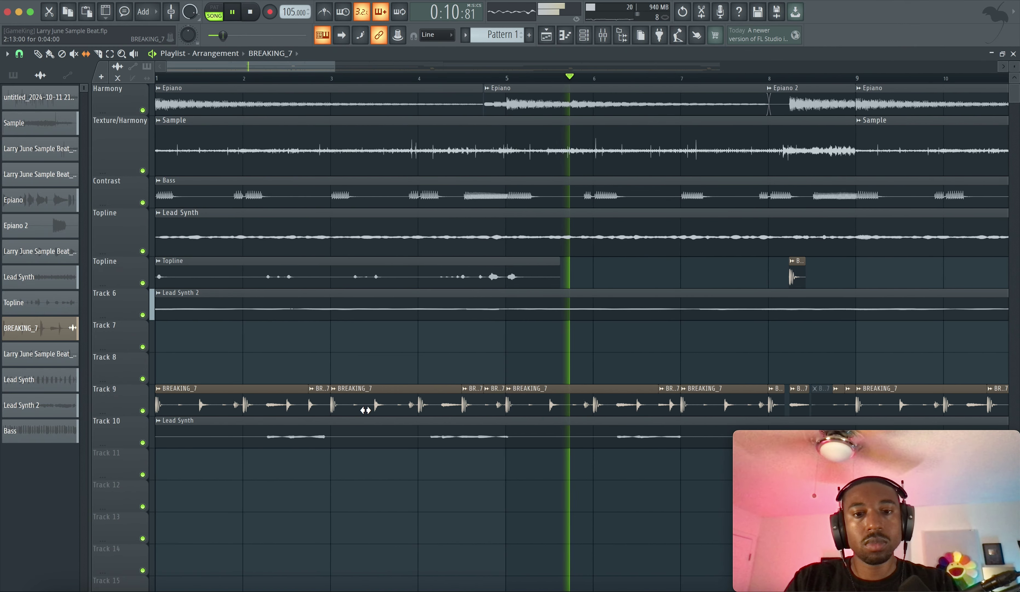
{"action": "key", "text": "space"}
{"action": "key", "text": "ctrl+z"}
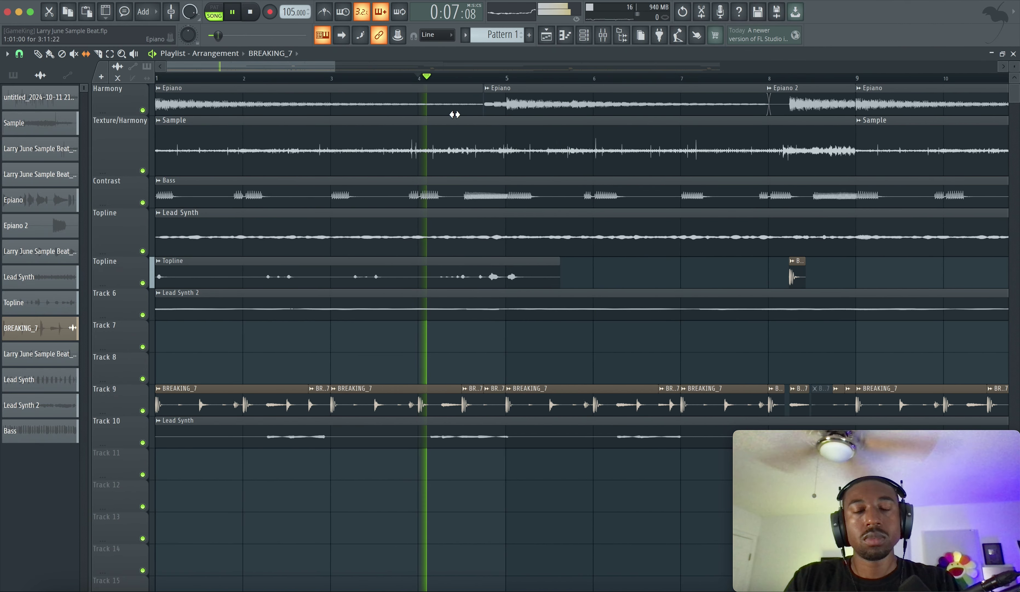
Slip the Track 9 drum slice on beat 4 of bar 6 and replay the fill around bar 8.
{"action": "scroll", "coordinate": [513, 330], "scroll_direction": "right", "scroll_amount": 2}
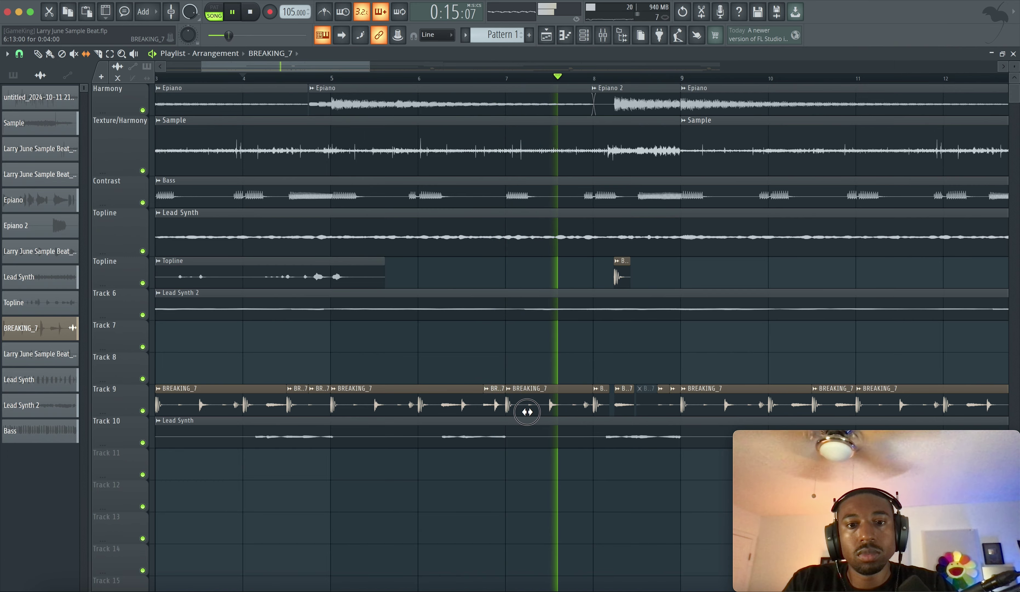
{"action": "scroll", "coordinate": [594, 408], "scroll_direction": "right", "scroll_amount": 3}
{"action": "scroll", "coordinate": [594, 409], "scroll_direction": "left", "scroll_amount": 4}
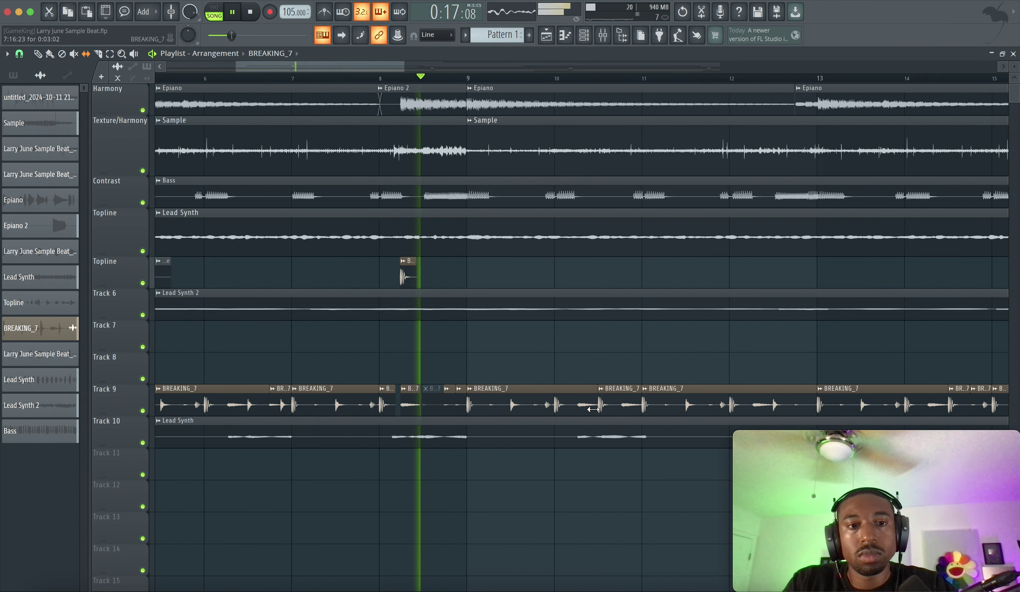
{"action": "left_click", "coordinate": [396, 80]}
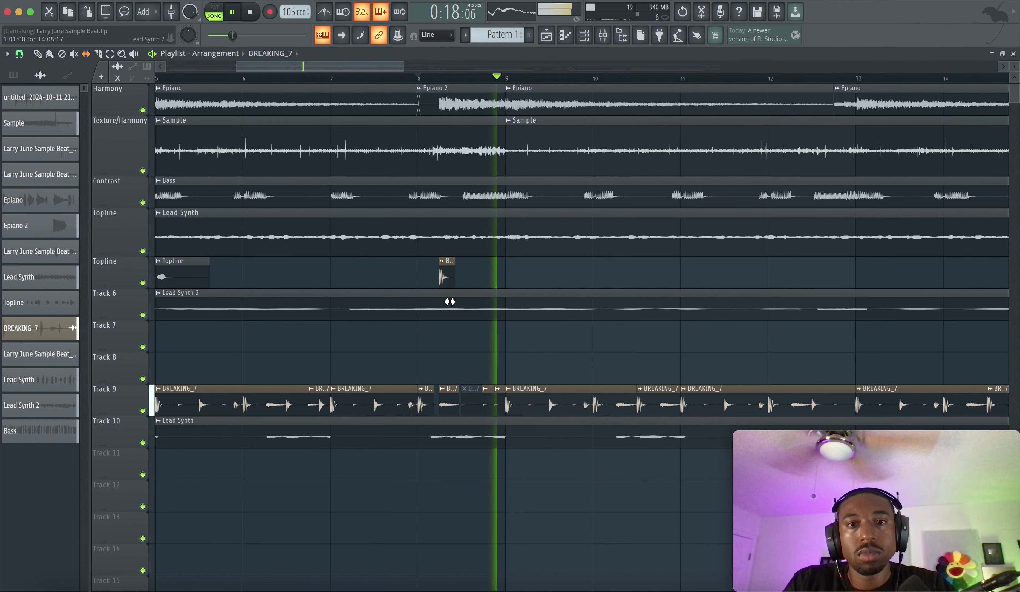
{"action": "key", "text": "space"}
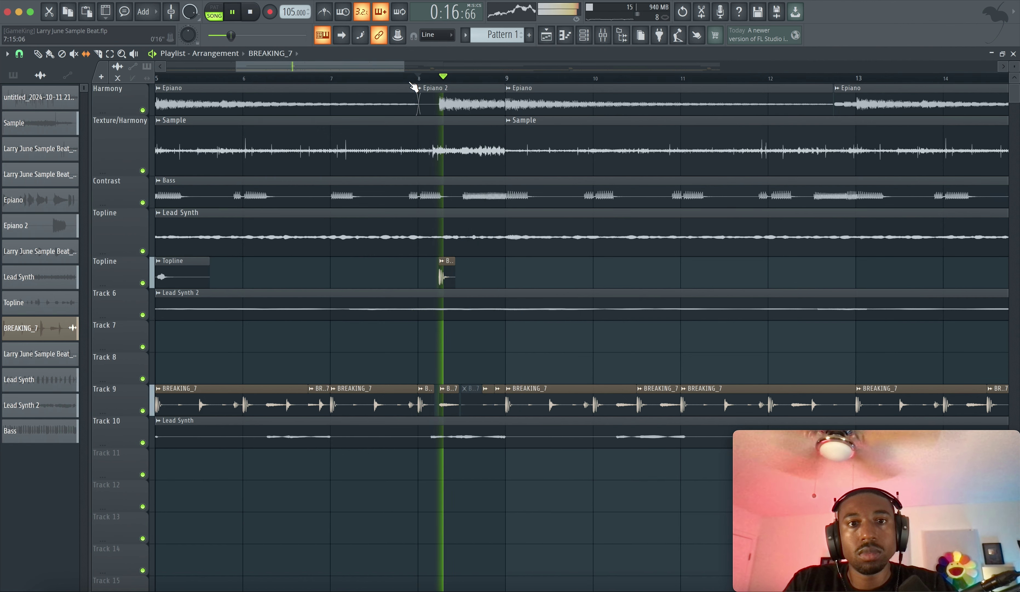
{"action": "scroll", "coordinate": [506, 349], "scroll_direction": "right", "scroll_amount": 4}
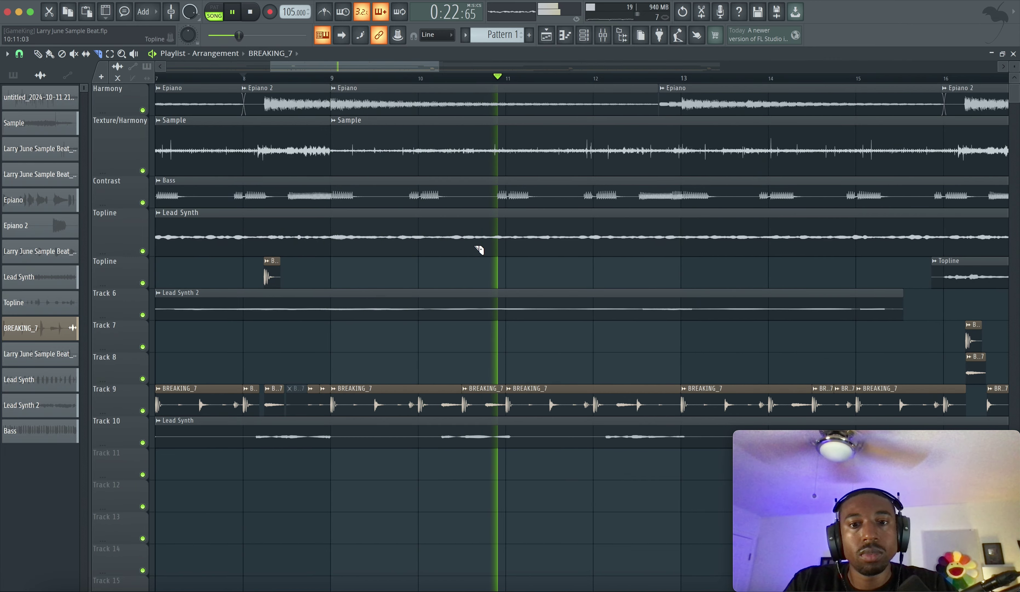
Slip the Track 9 drum slice on beat 4 of bar 18 and replay the passage leading into bar 19.
{"action": "scroll", "coordinate": [479, 246], "scroll_direction": "right", "scroll_amount": 8}
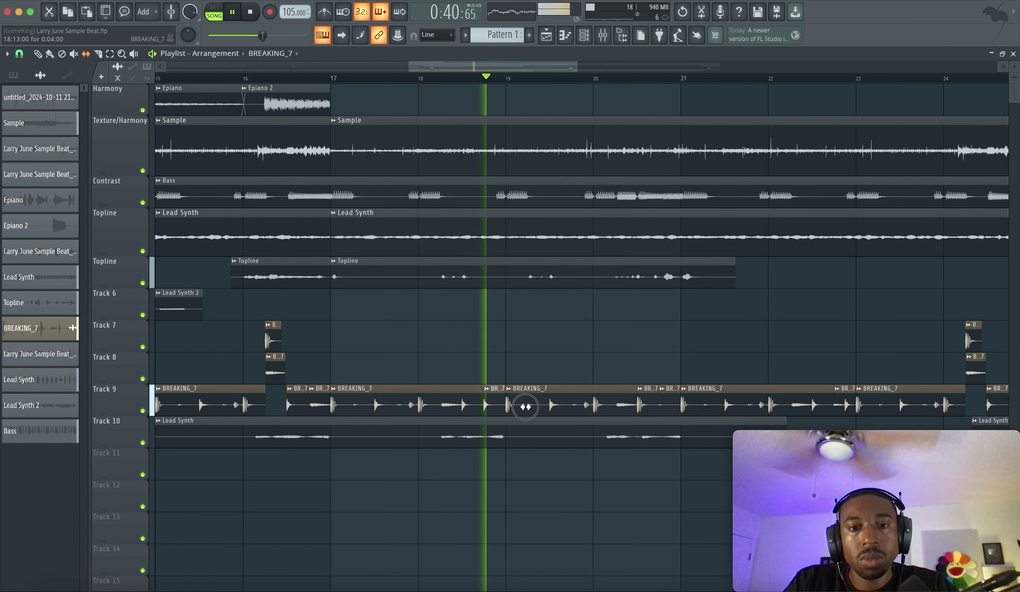
{"action": "key", "text": "space"}
{"action": "left_click", "coordinate": [463, 77]}
{"action": "key", "text": "space"}
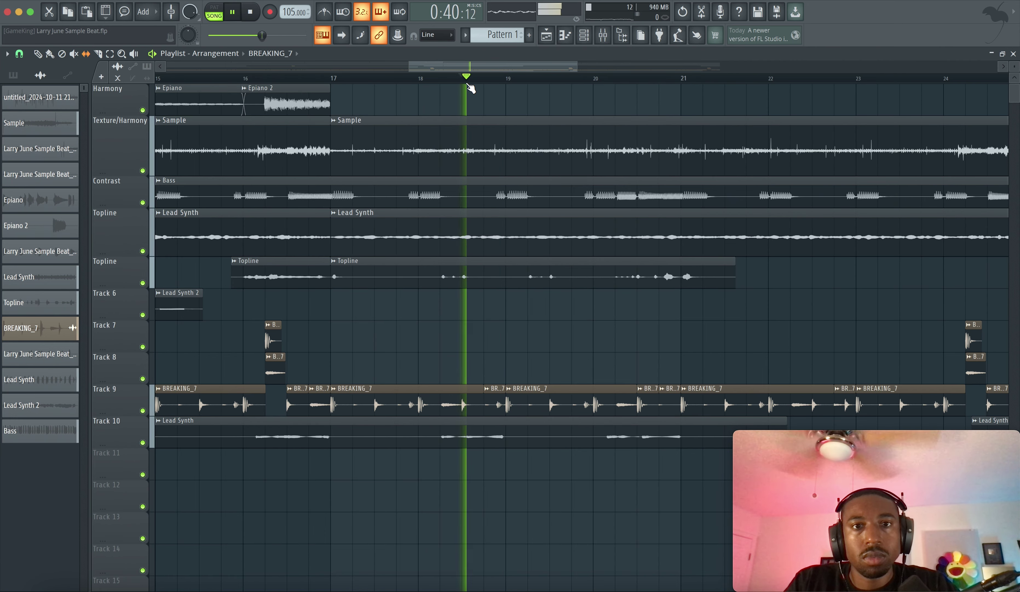
Follow playback along the Track 9 drum slices from bar 18 to bar 25 to check their timing.
{"action": "scroll", "coordinate": [624, 369], "scroll_direction": "right", "scroll_amount": 5}
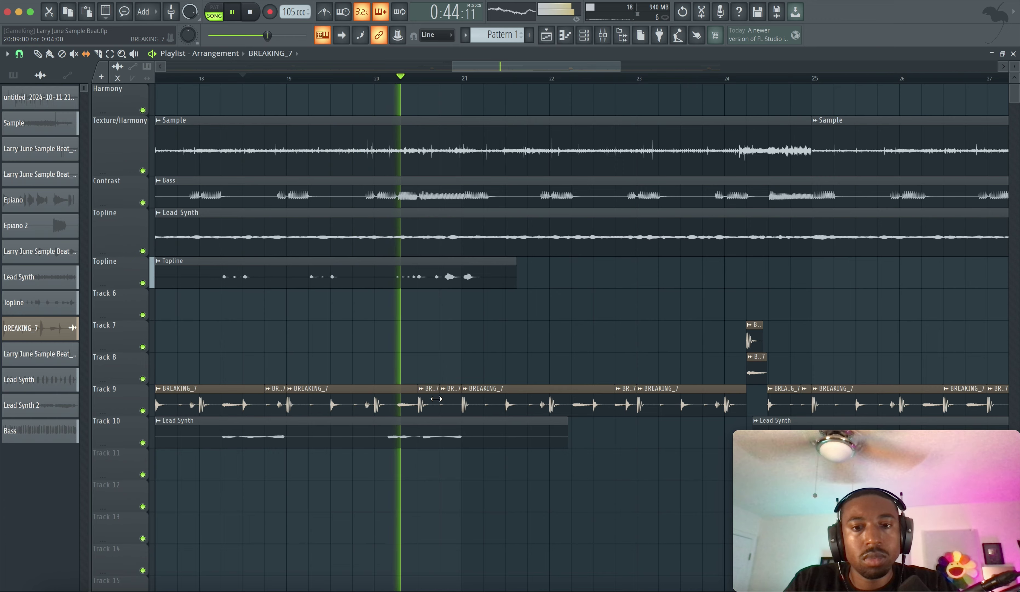
{"action": "scroll", "coordinate": [492, 387], "scroll_direction": "right", "scroll_amount": 1}
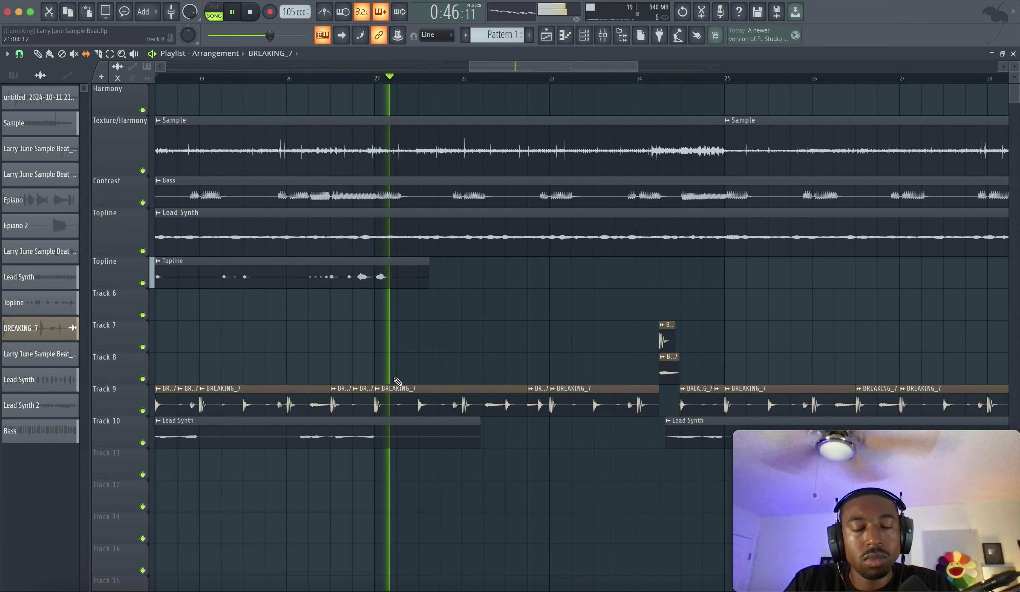
{"action": "scroll", "coordinate": [443, 383], "scroll_direction": "right", "scroll_amount": 2}
{"action": "scroll", "coordinate": [418, 382], "scroll_direction": "right", "scroll_amount": 3}
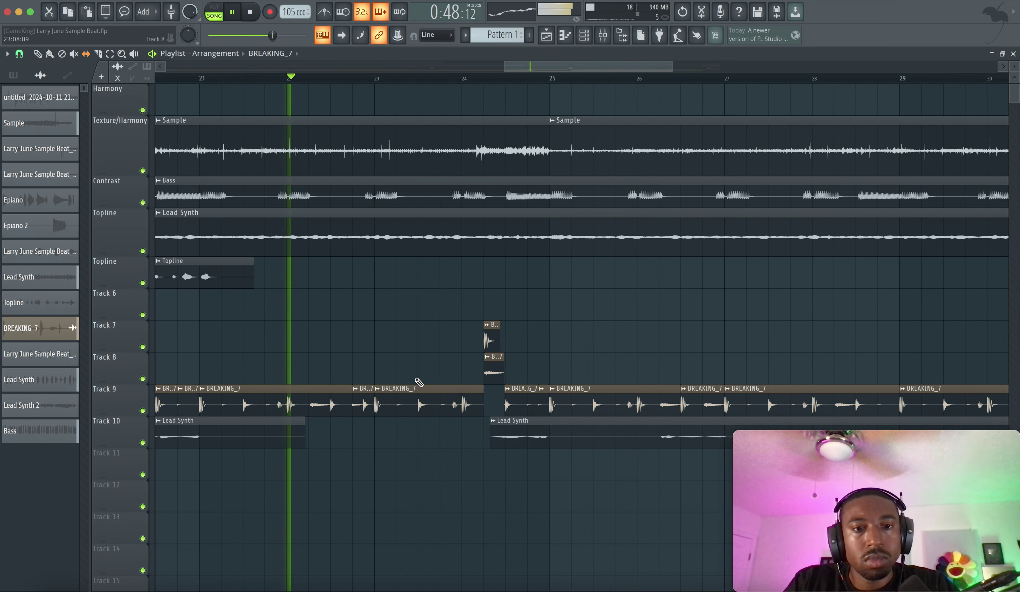
{"action": "scroll", "coordinate": [418, 383], "scroll_direction": "right", "scroll_amount": 1}
{"action": "scroll", "coordinate": [428, 382], "scroll_direction": "right", "scroll_amount": 3}
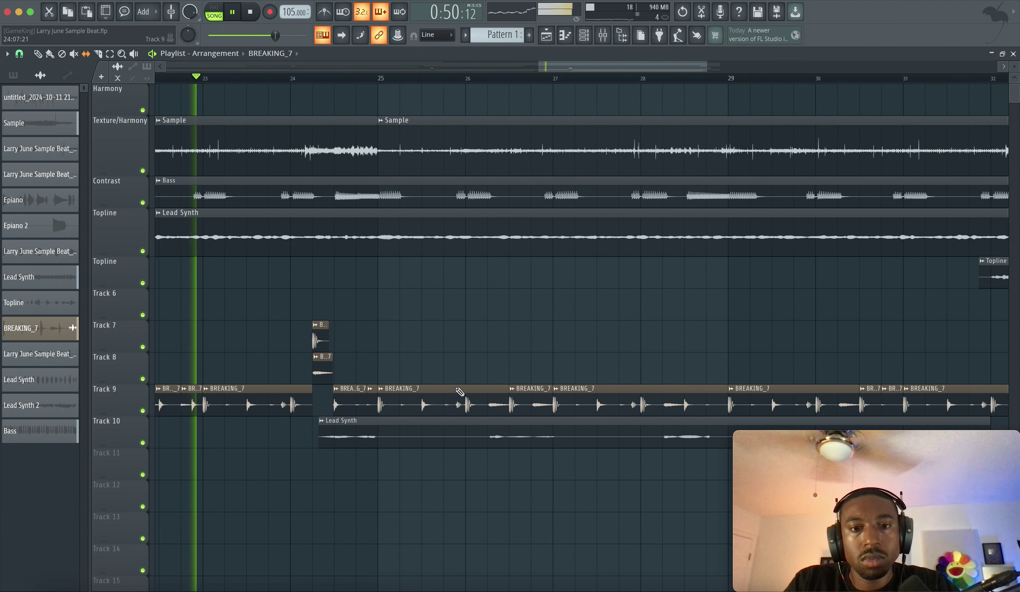
{"action": "scroll", "coordinate": [389, 386], "scroll_direction": "right", "scroll_amount": 1}
{"action": "scroll", "coordinate": [390, 385], "scroll_direction": "right", "scroll_amount": 2}
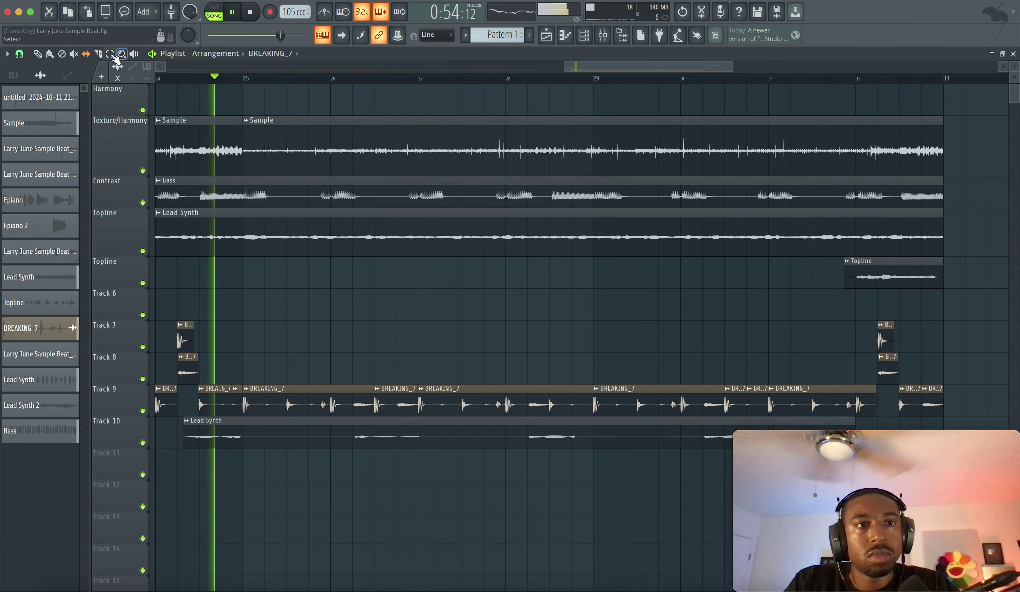
Slice the Track 9 drum clip at beat 4 of bar 26, slip the new piece's audio, and follow playback to bar 29.
{"action": "left_click", "coordinate": [98, 53]}
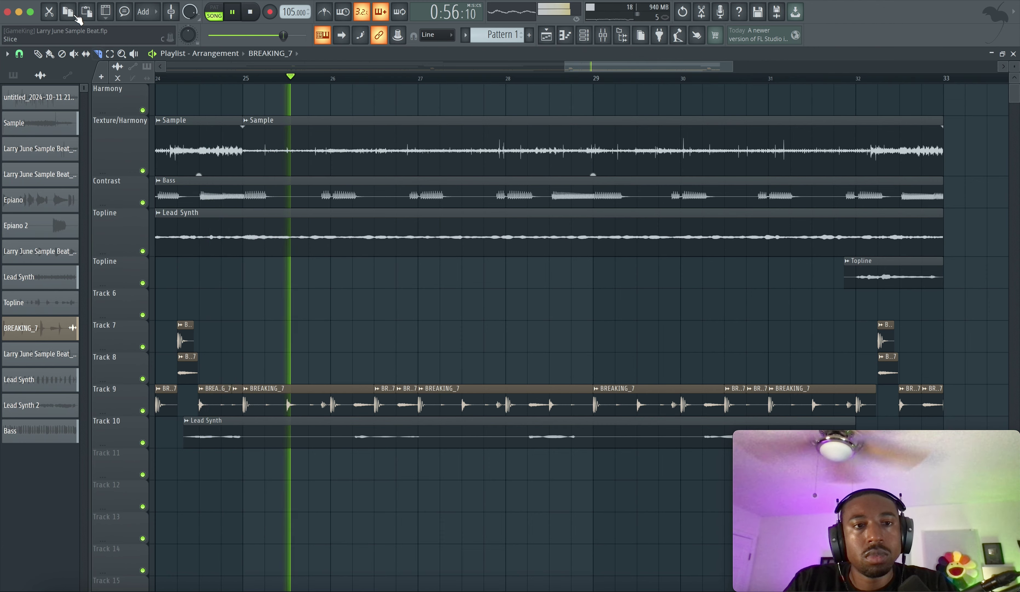
{"action": "left_click", "coordinate": [85, 53]}
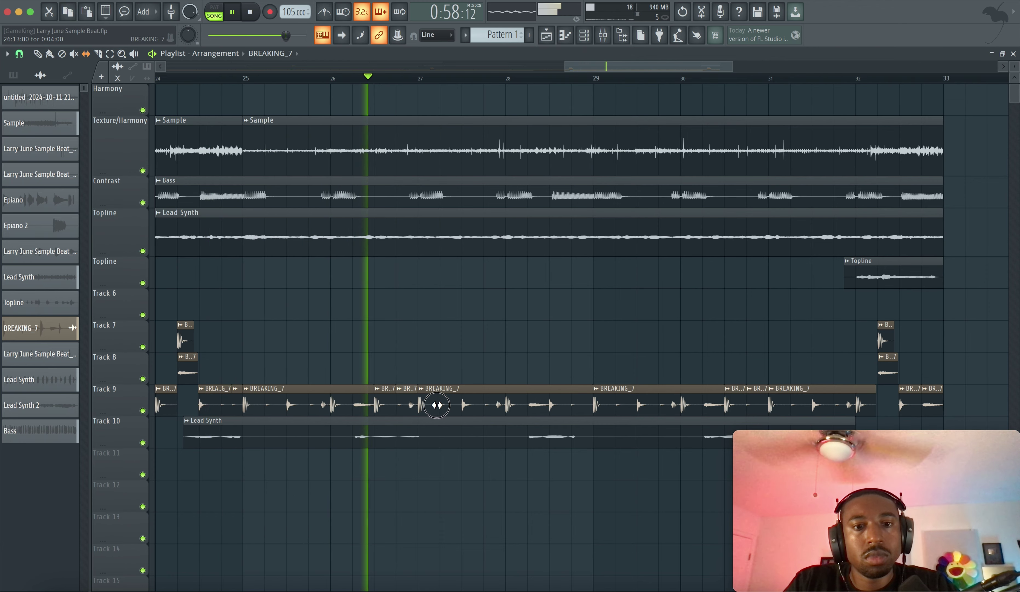
{"action": "left_click_drag", "start_coordinate": [436, 405], "coordinate": [444, 405]}
{"action": "scroll", "coordinate": [468, 414], "scroll_direction": "right", "scroll_amount": 2}
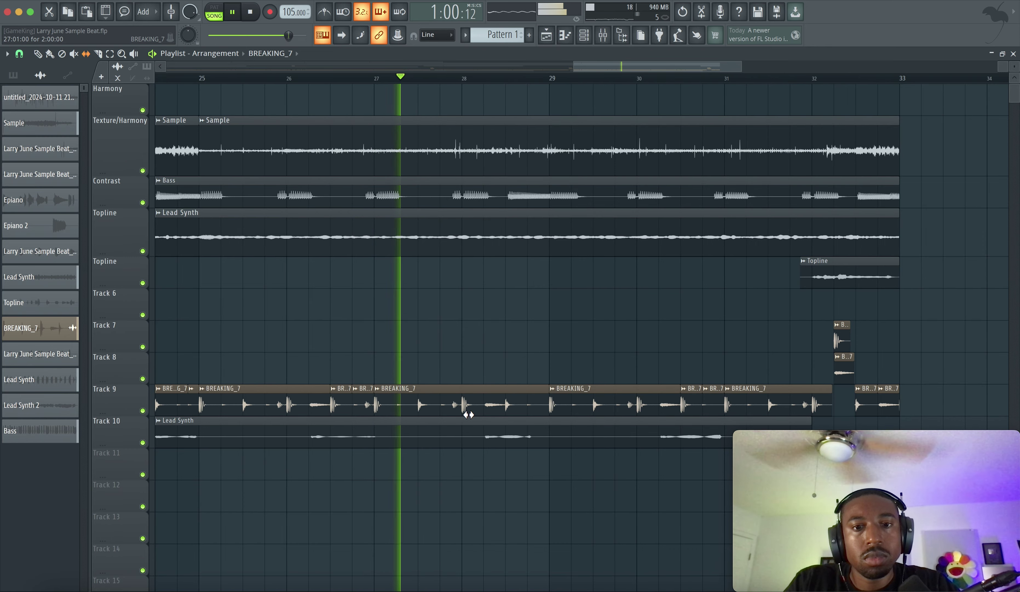
{"action": "scroll", "coordinate": [469, 414], "scroll_direction": "right", "scroll_amount": 3}
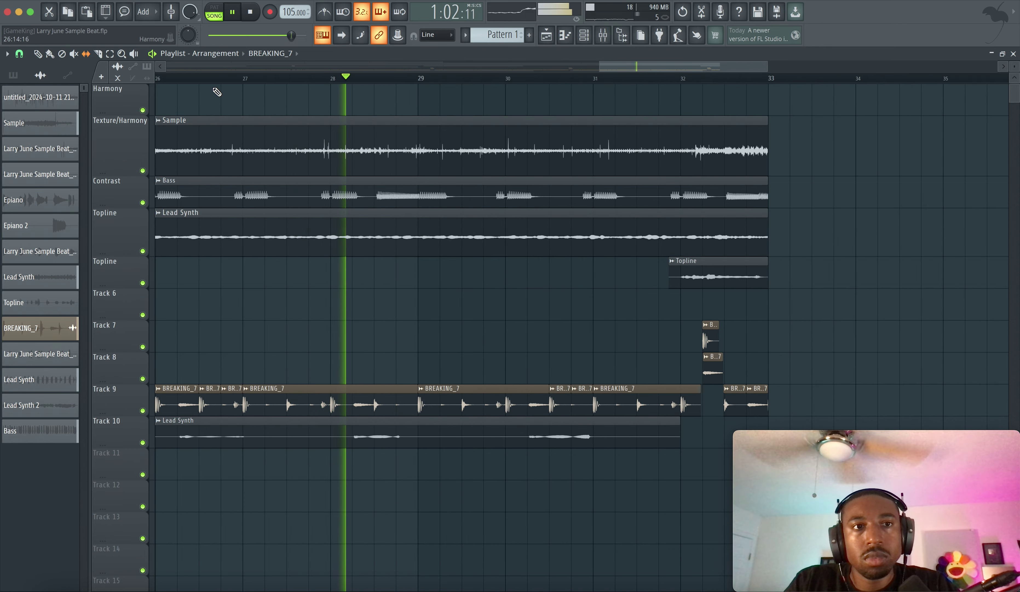
{"action": "scroll", "coordinate": [415, 241], "scroll_direction": "right", "scroll_amount": 2}
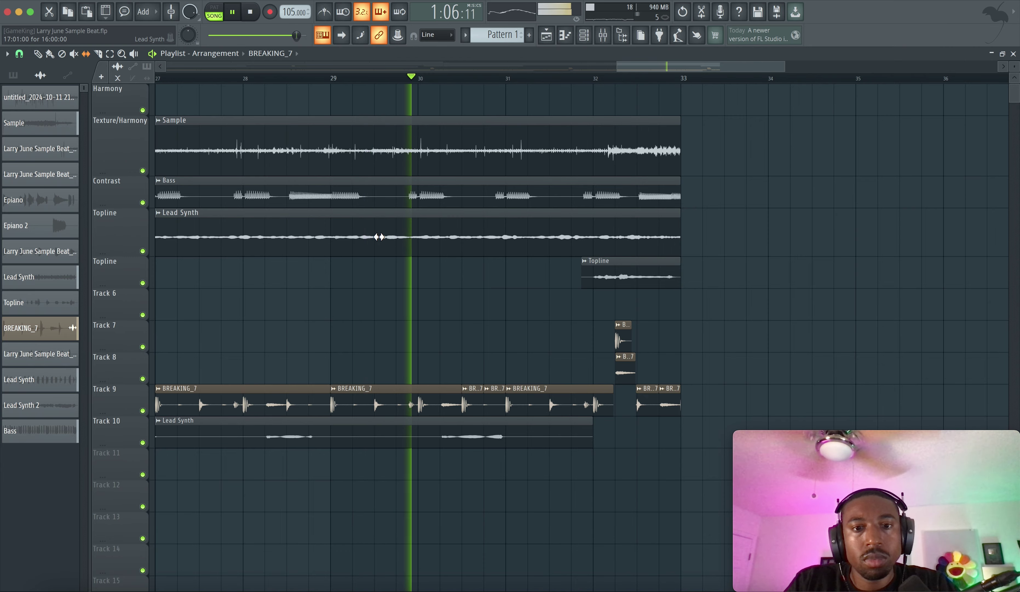
Follow playback through the end of the arrangement around bar 32 and save the project.
{"action": "scroll", "coordinate": [399, 280], "scroll_direction": "down", "scroll_amount": 1}
{"action": "scroll", "coordinate": [400, 280], "scroll_direction": "right", "scroll_amount": 2}
{"action": "scroll", "coordinate": [408, 304], "scroll_direction": "right", "scroll_amount": 1}
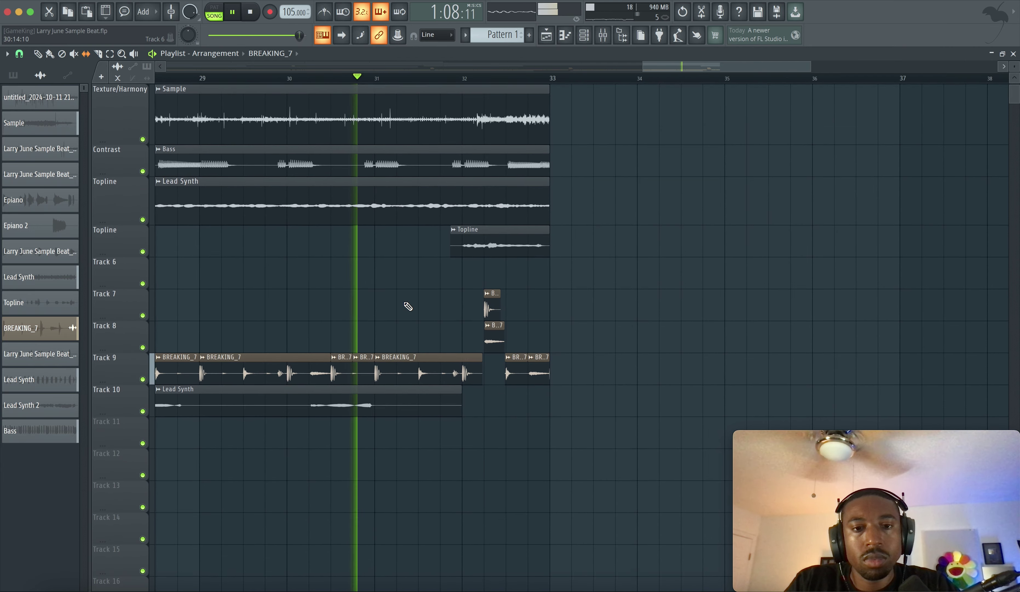
{"action": "scroll", "coordinate": [405, 313], "scroll_direction": "up", "scroll_amount": 1}
{"action": "scroll", "coordinate": [406, 313], "scroll_direction": "right", "scroll_amount": 2}
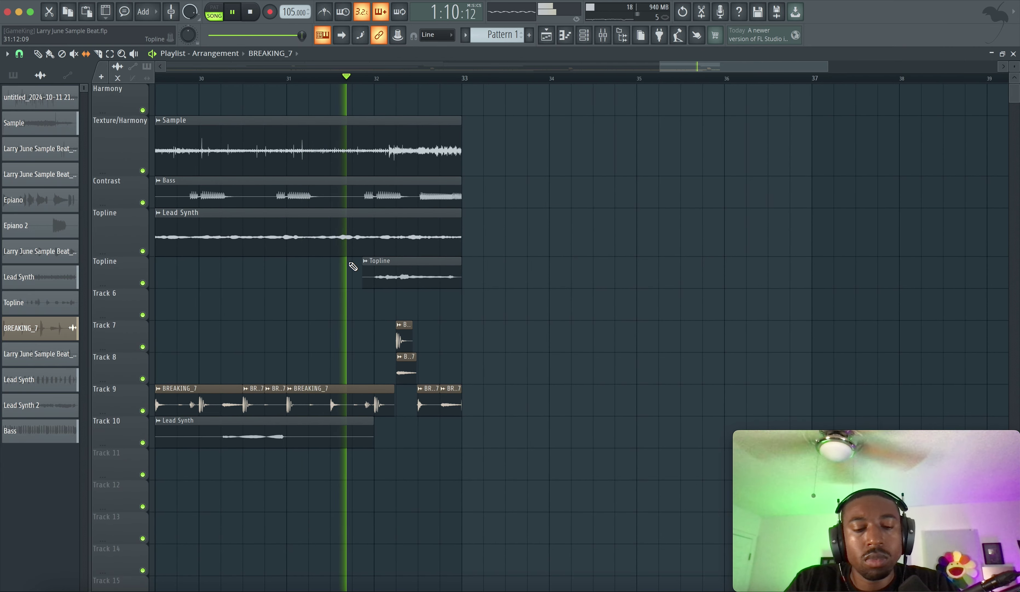
{"action": "key", "text": "ctrl+s"}
{"action": "scroll", "coordinate": [385, 221], "scroll_direction": "left", "scroll_amount": 8}
{"action": "scroll", "coordinate": [385, 221], "scroll_direction": "down", "scroll_amount": 3}
{"action": "scroll", "coordinate": [387, 230], "scroll_direction": "left", "scroll_amount": 1}
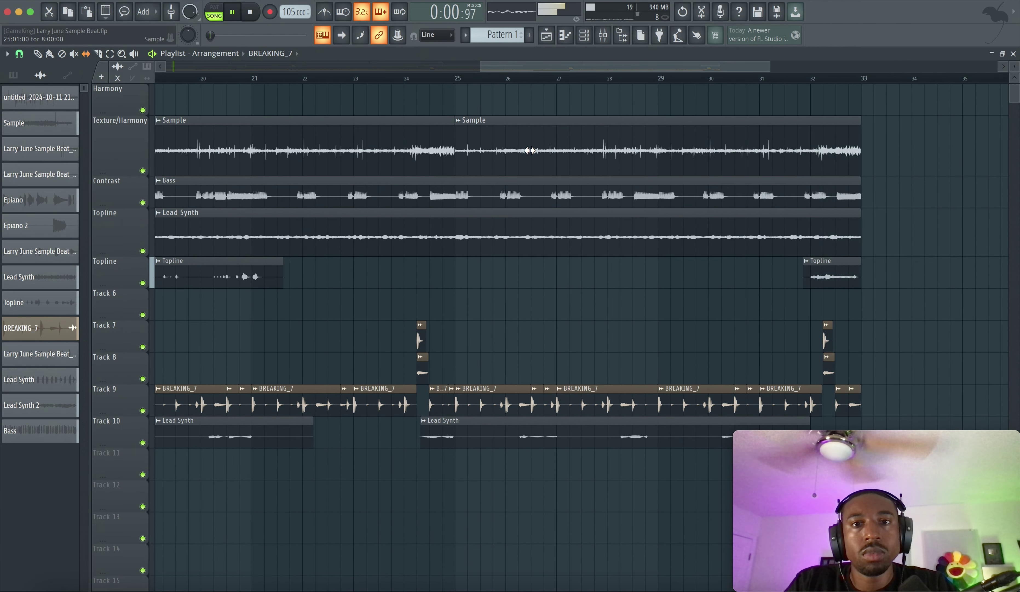
Load Fruity WaveShaper into the first effect slot of the Master mixer track.
{"action": "scroll", "coordinate": [536, 121], "scroll_direction": "down", "scroll_amount": 3}
{"action": "left_click", "coordinate": [603, 35]}
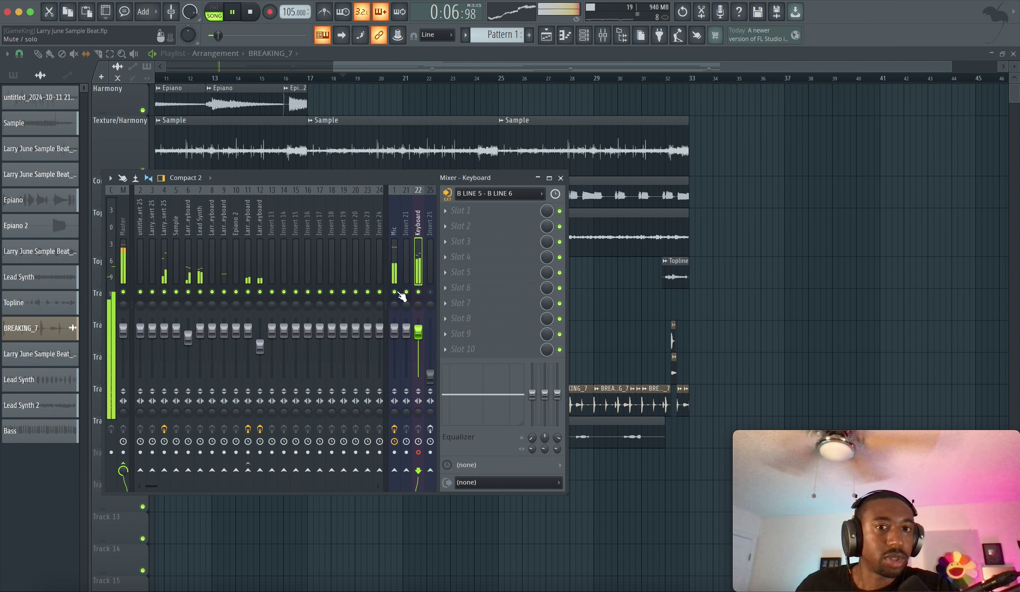
{"action": "key", "text": "space"}
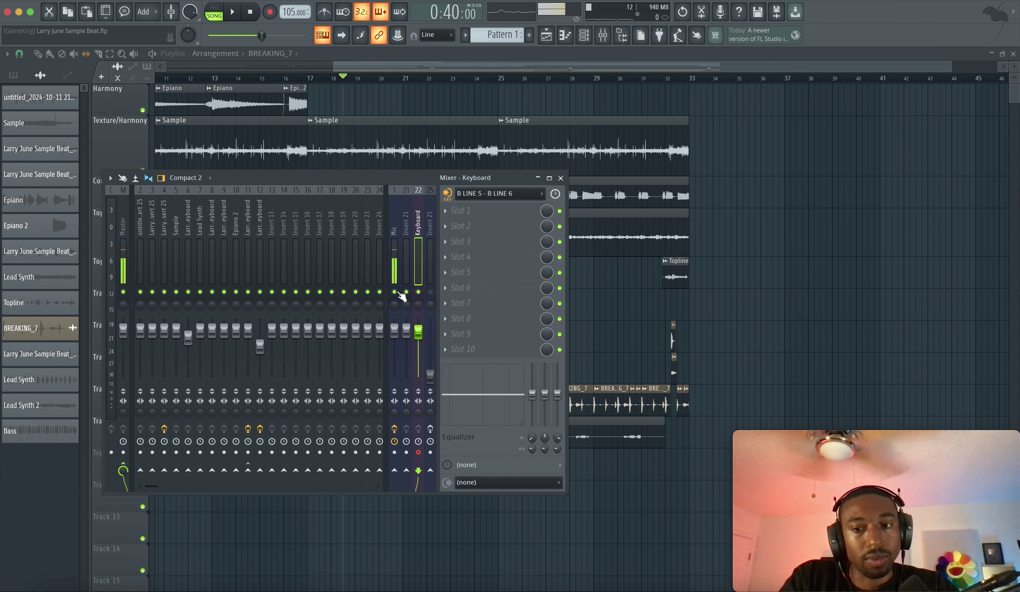
{"action": "key", "text": "space"}
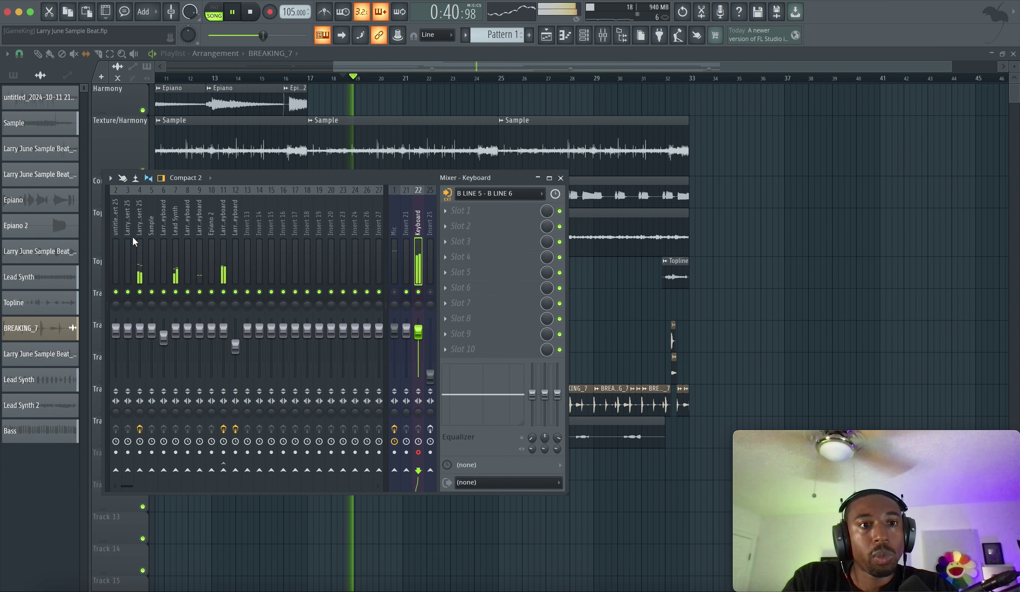
{"action": "left_click", "coordinate": [123, 244]}
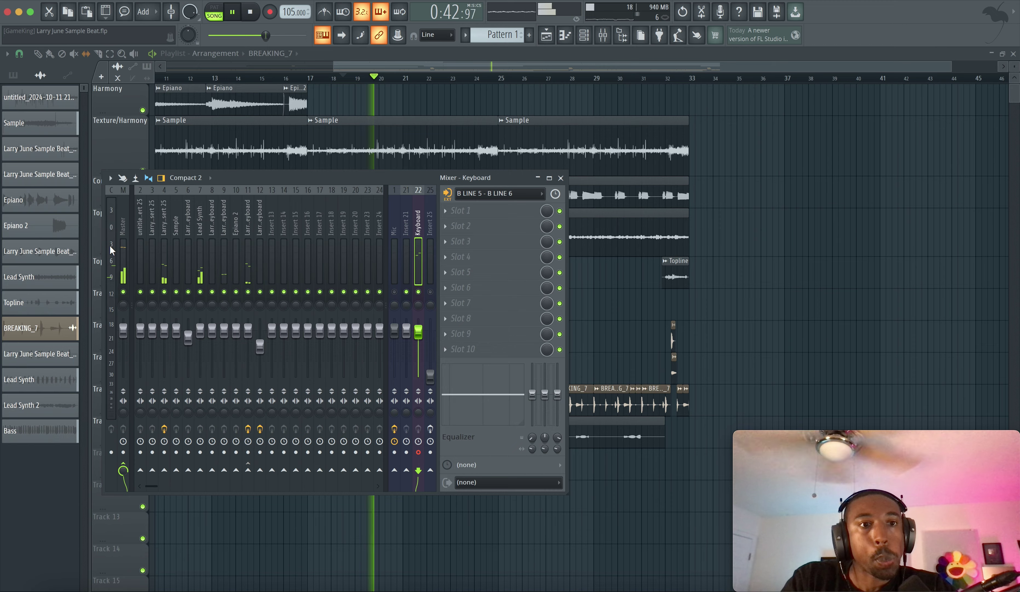
{"action": "left_click", "coordinate": [476, 211]}
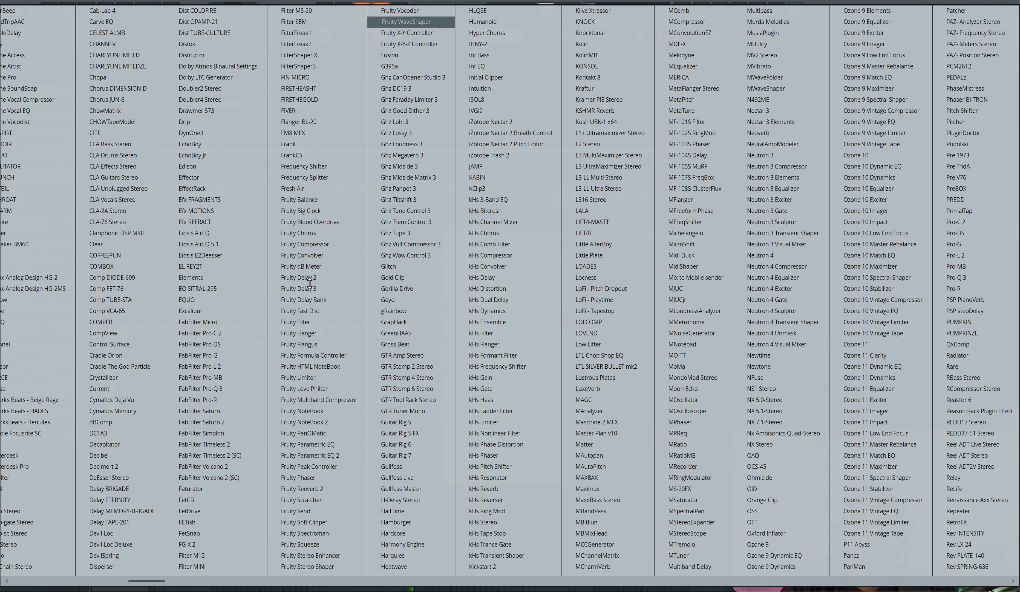
{"action": "left_click", "coordinate": [406, 22]}
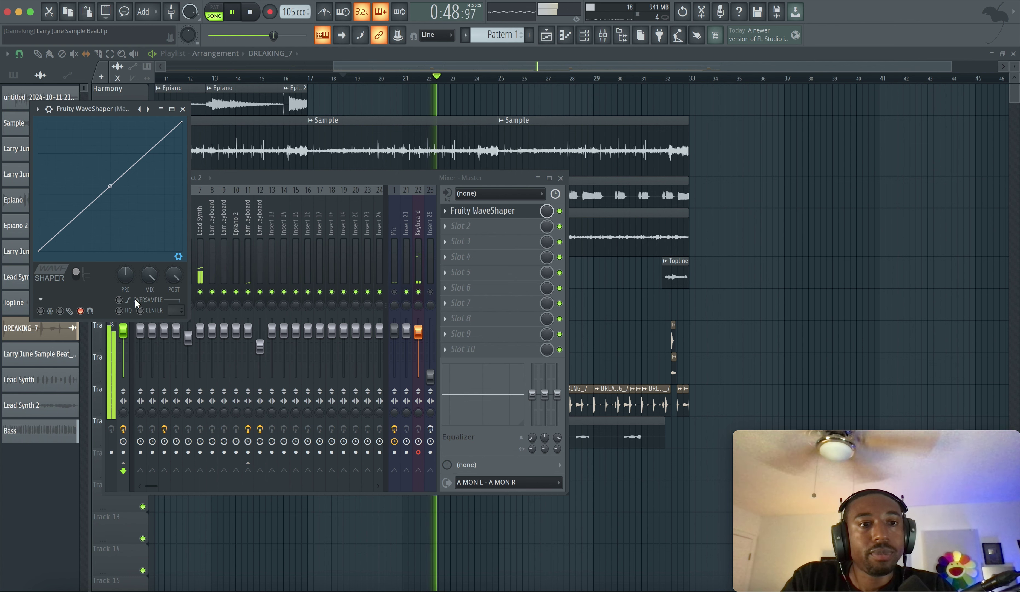
Enable 4x oversampling in Fruity WaveShaper, lower its mix level, and bow the shaping curve gently upward at its midpoint.
{"action": "left_click", "coordinate": [137, 302]}
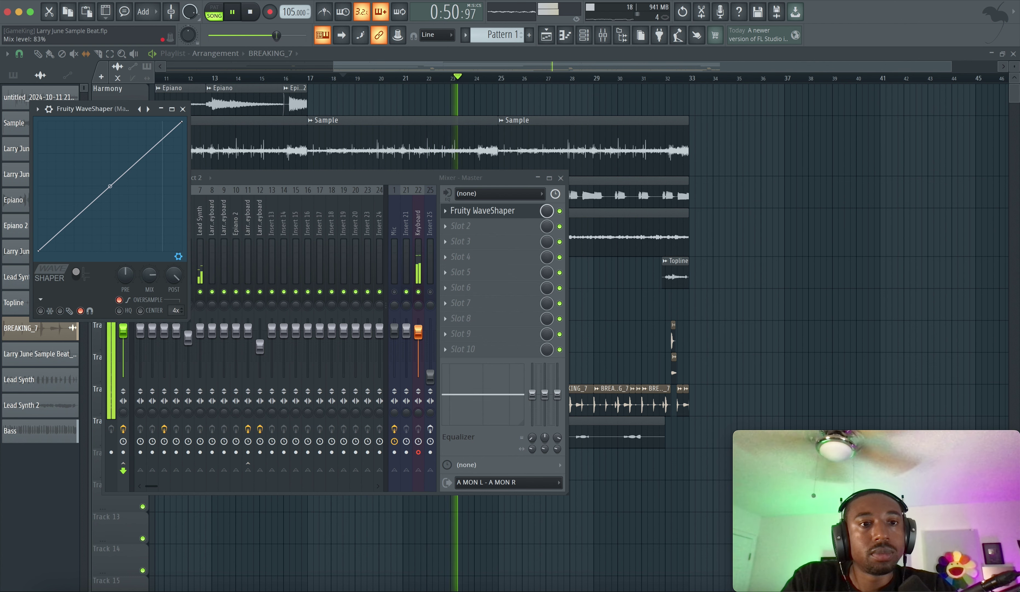
{"action": "left_click_drag", "start_coordinate": [150, 275], "coordinate": [150, 299]}
{"action": "left_click_drag", "start_coordinate": [110, 186], "coordinate": [110, 169]}
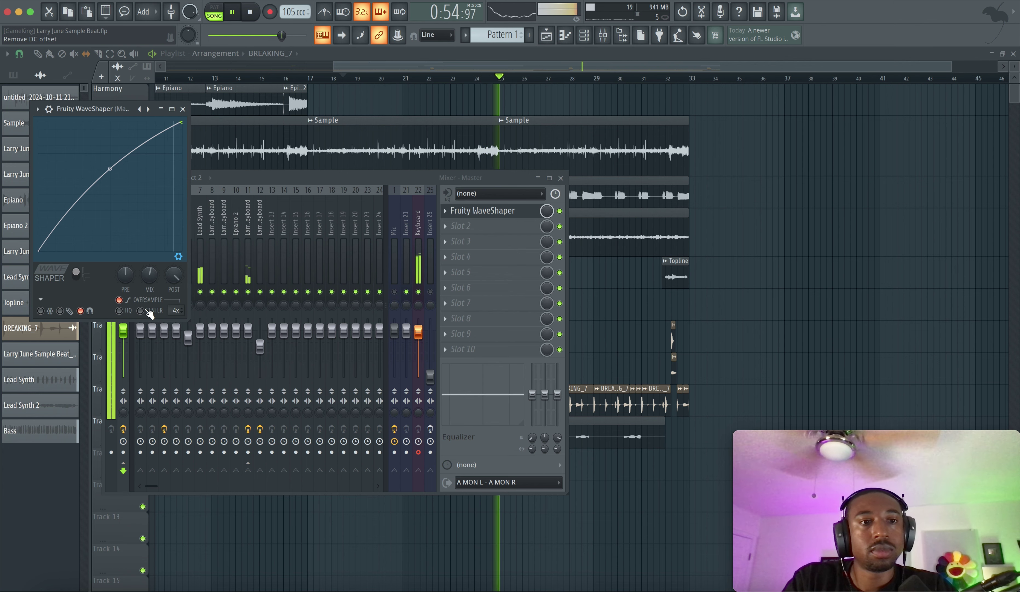
{"action": "left_click", "coordinate": [183, 109]}
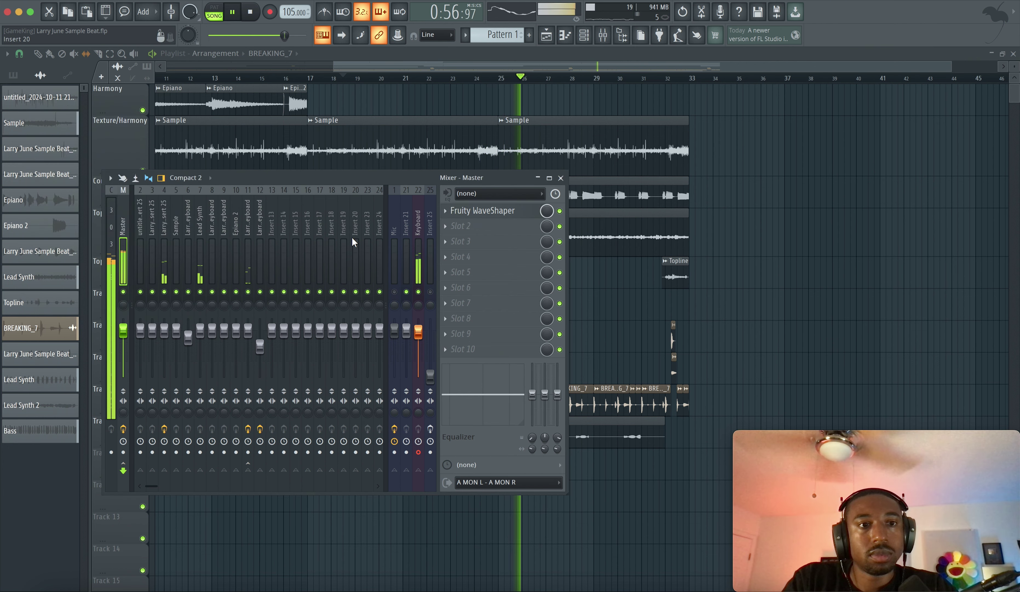
Add Fruity Delay 3 to the Master track's second slot, disable tempo sync, and raise the modulation time during playback.
{"action": "left_click", "coordinate": [465, 241]}
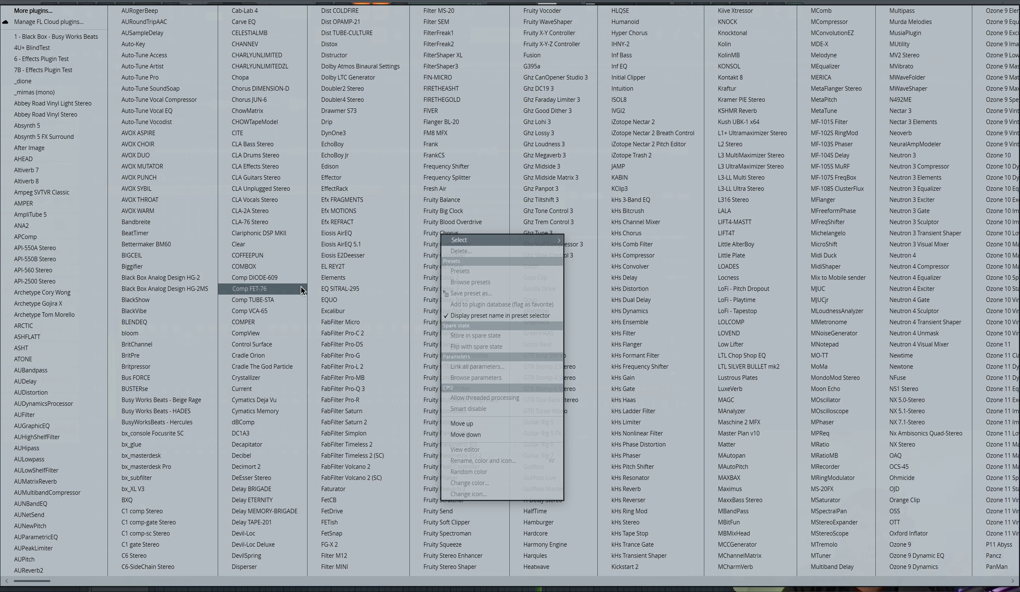
{"action": "scroll", "coordinate": [301, 286], "scroll_direction": "down", "scroll_amount": 2}
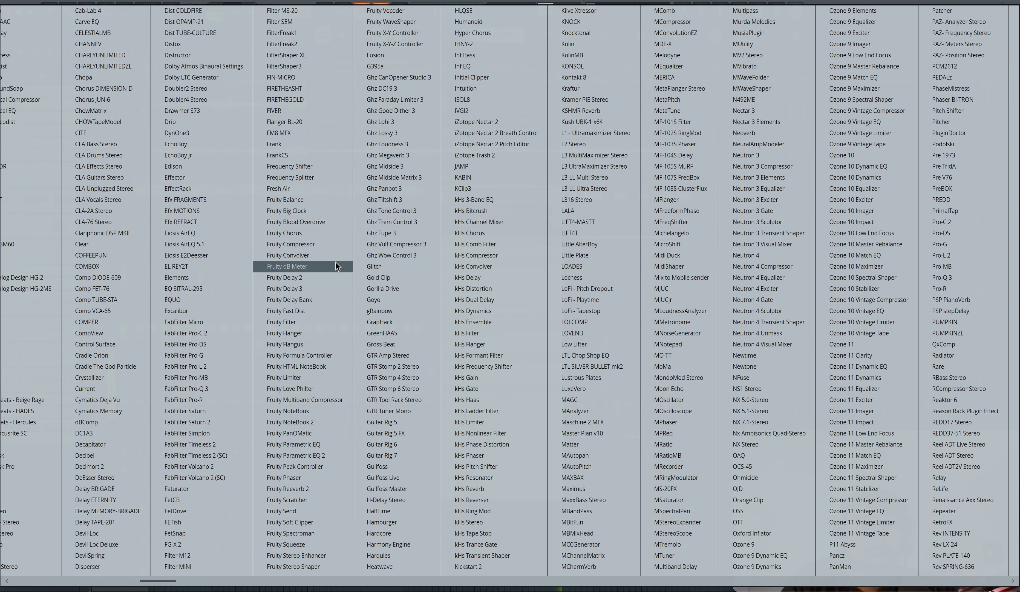
{"action": "left_click", "coordinate": [312, 288]}
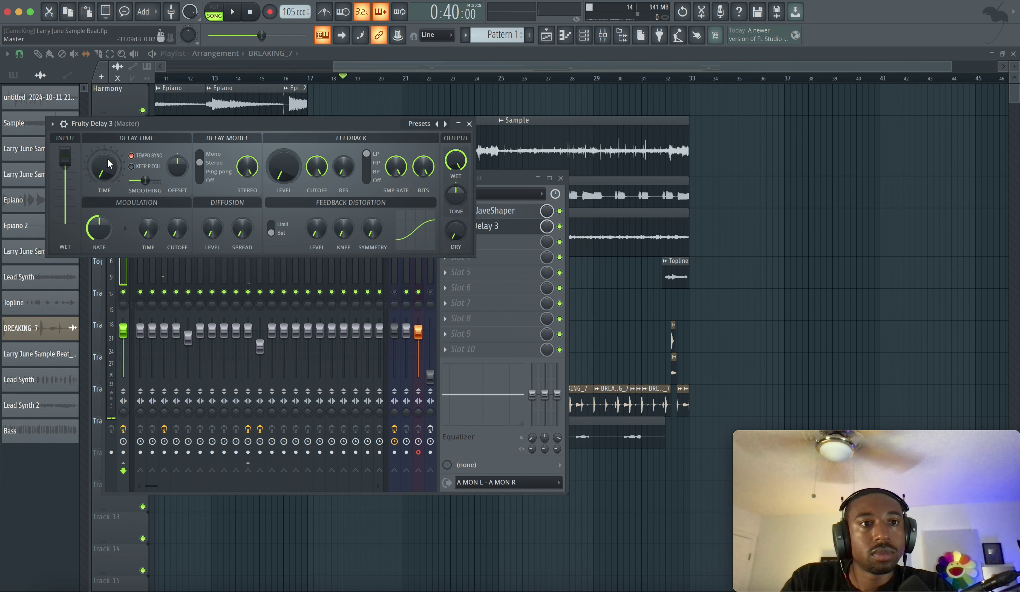
{"action": "left_click", "coordinate": [133, 156]}
{"action": "key", "text": "space"}
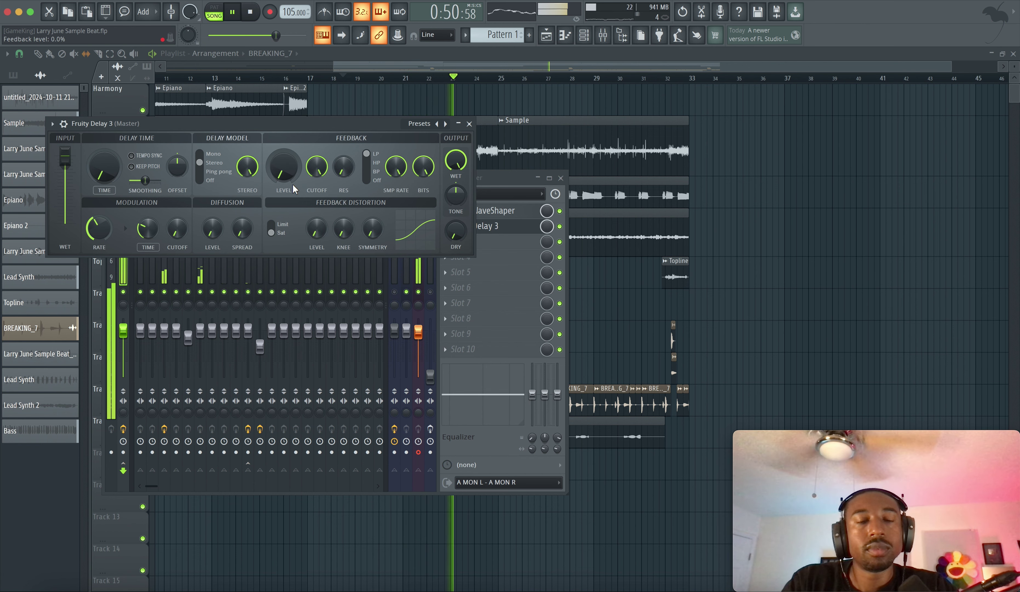
{"action": "left_click", "coordinate": [471, 124]}
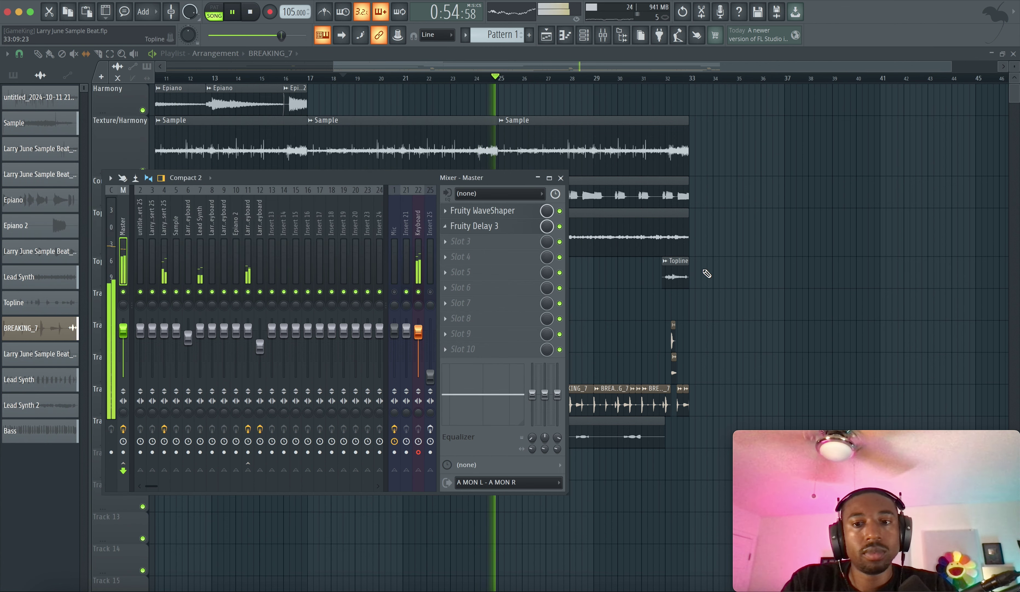
Load Gold Clip in the Master track's third slot and set Gold to 0.79 dB and Alchemy to 1.00 dB during playback.
{"action": "key", "text": "F9"}
{"action": "left_click", "coordinate": [607, 38]}
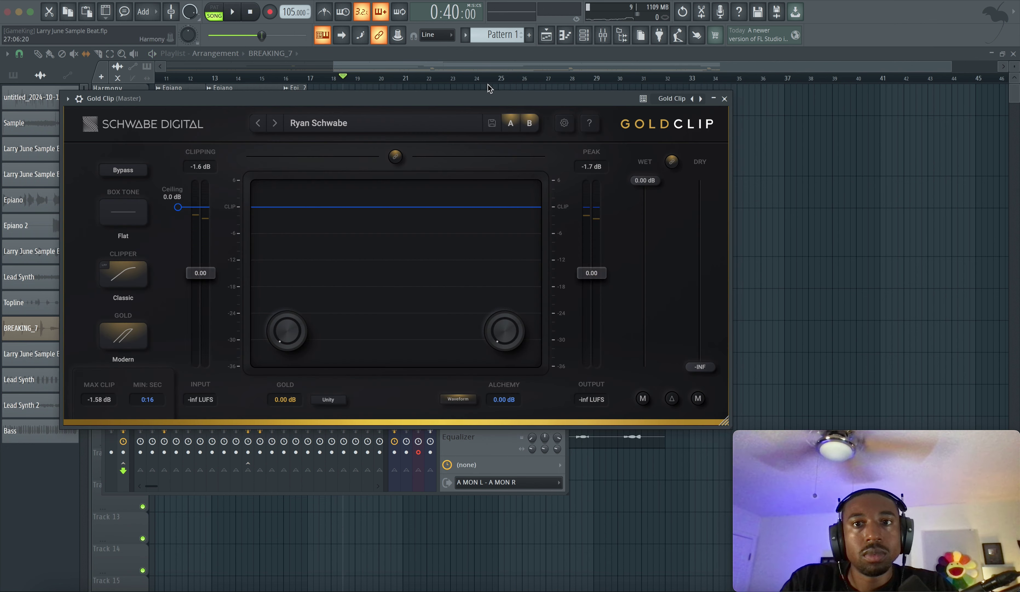
{"action": "key", "text": "space"}
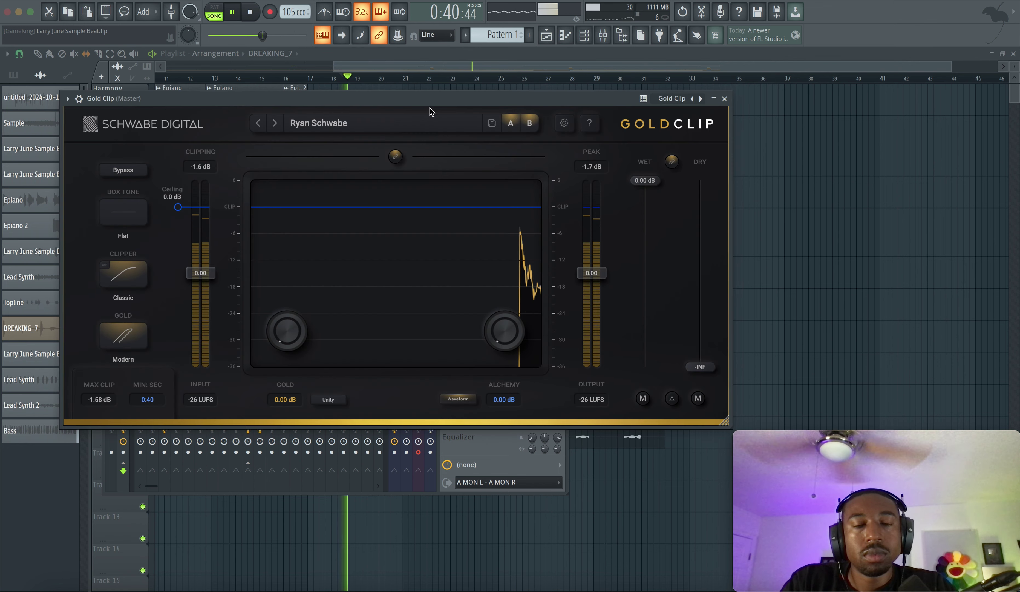
{"action": "mouse_move", "coordinate": [289, 321]}
{"action": "left_mouse_down"}
{"action": "mouse_move", "coordinate": [303, 290]}
{"action": "mouse_move", "coordinate": [289, 343]}
{"action": "left_mouse_up"}
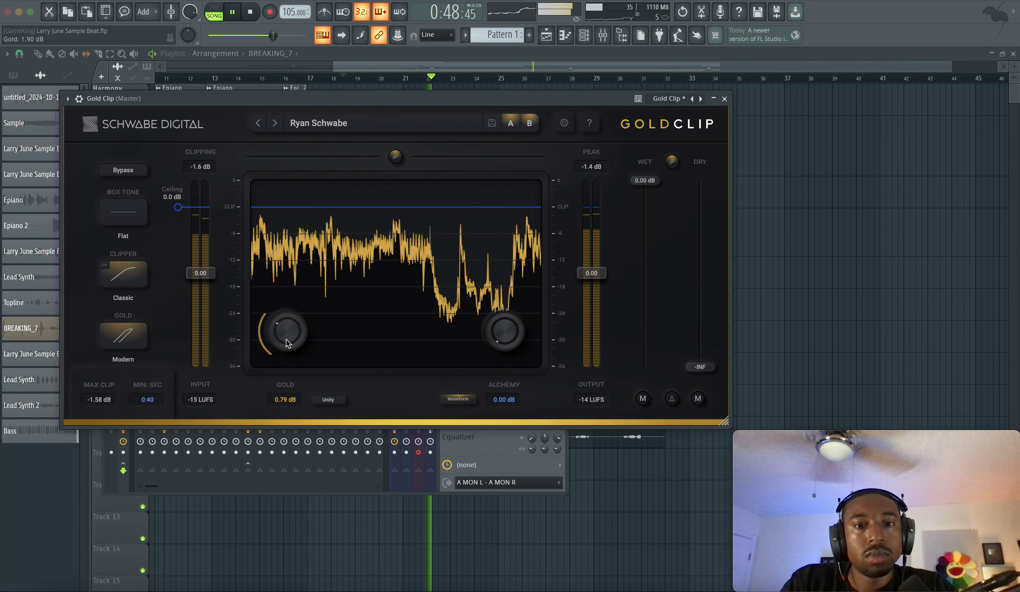
{"action": "left_click_drag", "start_coordinate": [492, 349], "coordinate": [496, 237]}
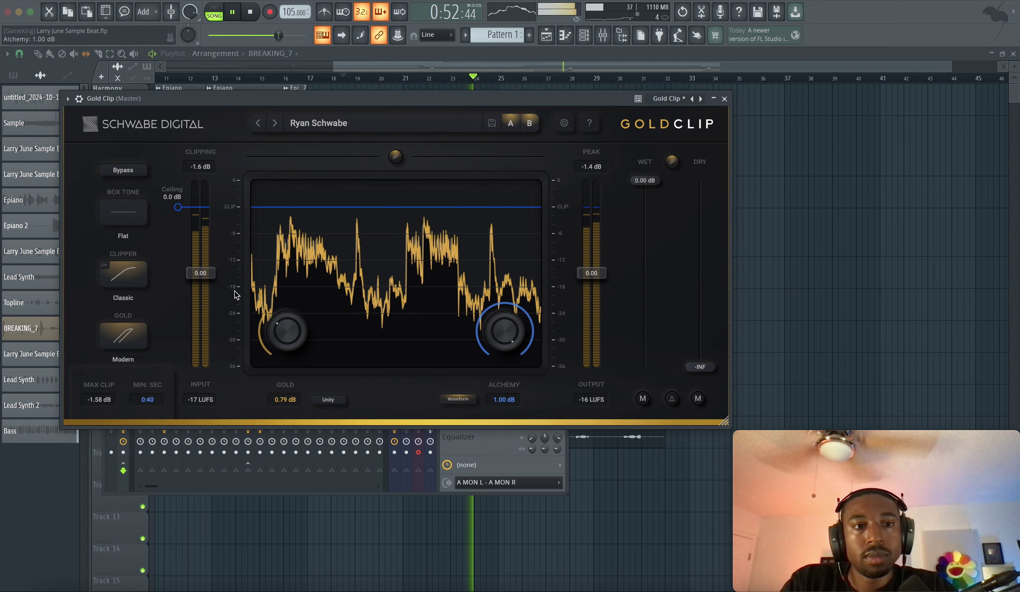
Audition Gold Clip's Hard clipper mode, restore Classic, set Gold to 0.63 dB, and close the plugin and mixer.
{"action": "left_click", "coordinate": [134, 277]}
{"action": "left_click", "coordinate": [137, 277]}
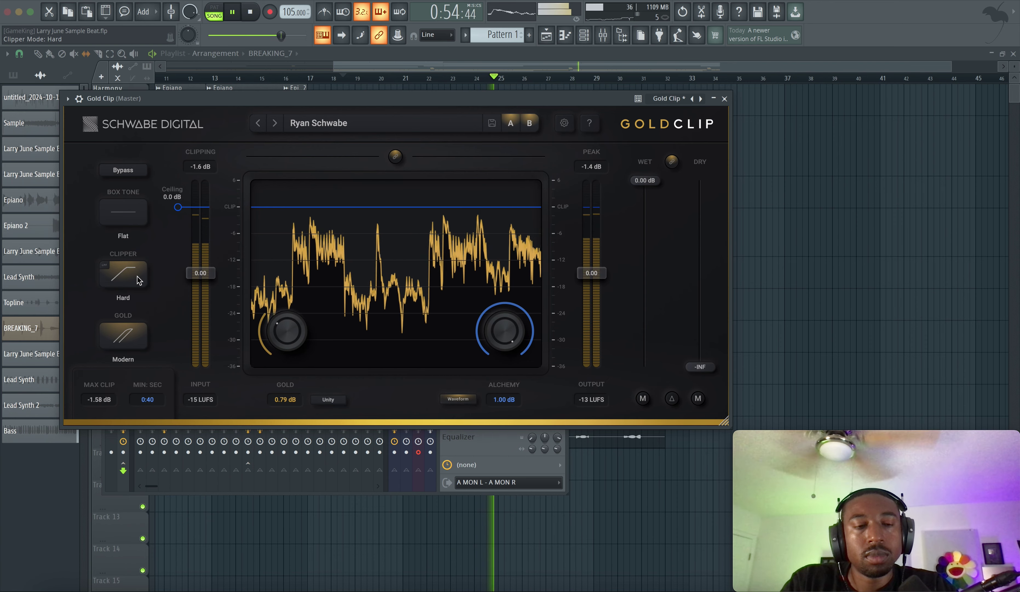
{"action": "left_click", "coordinate": [138, 276]}
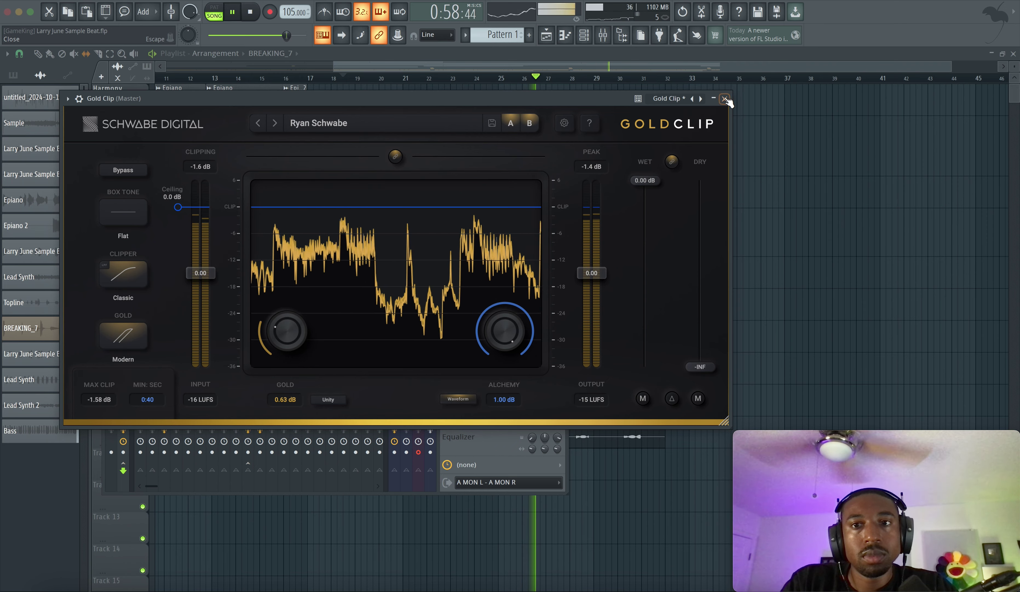
{"action": "key", "text": "Escape"}
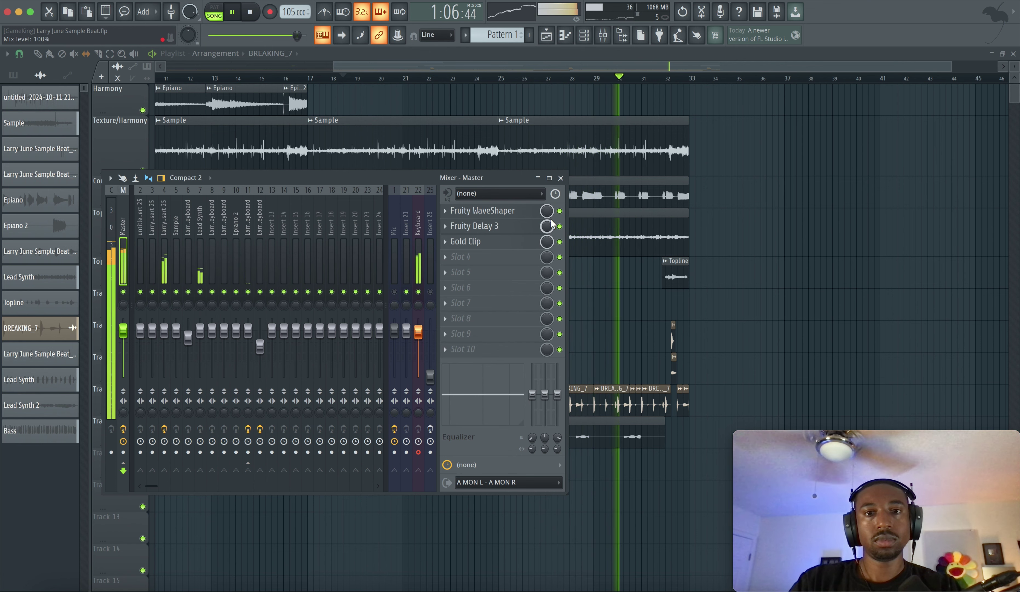
{"action": "left_click", "coordinate": [561, 178]}
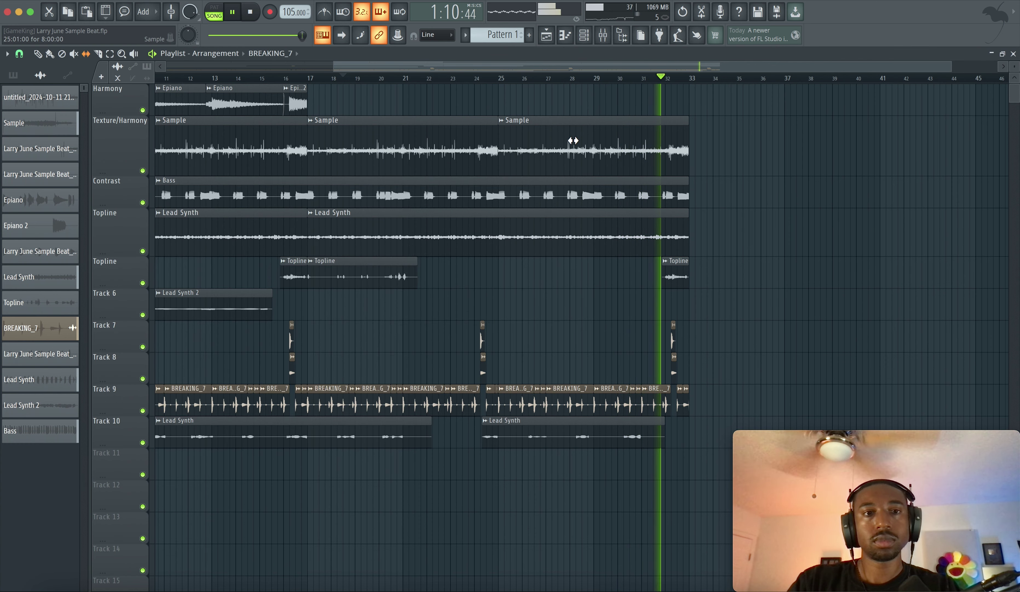
Duplicate all playlist clips from bars 1 to 32 so the copy starts at bar 33.
{"action": "scroll", "coordinate": [443, 161], "scroll_direction": "left", "scroll_amount": 5}
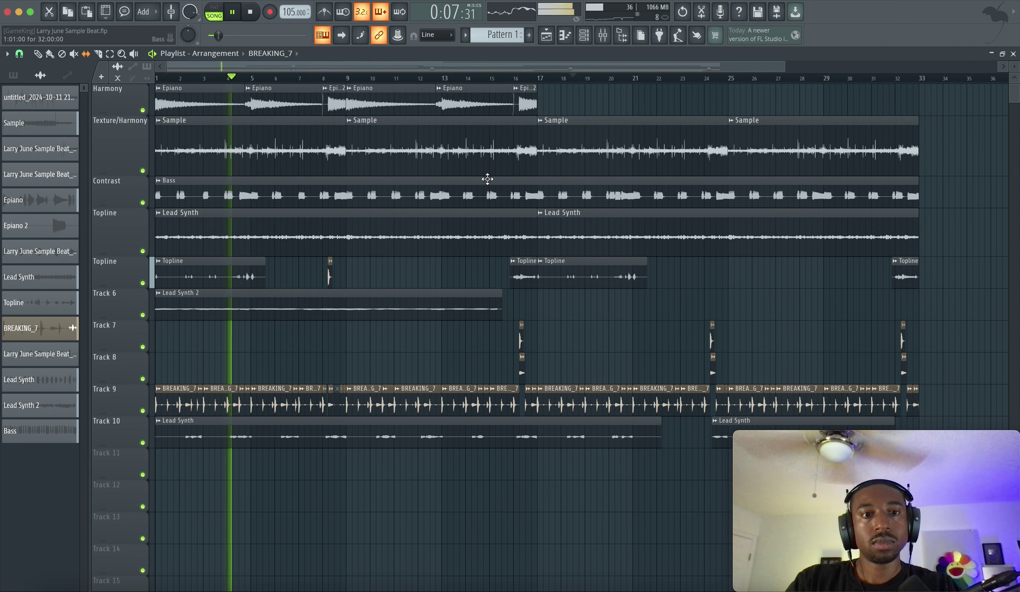
{"action": "scroll", "coordinate": [267, 122], "scroll_direction": "down", "scroll_amount": 2}
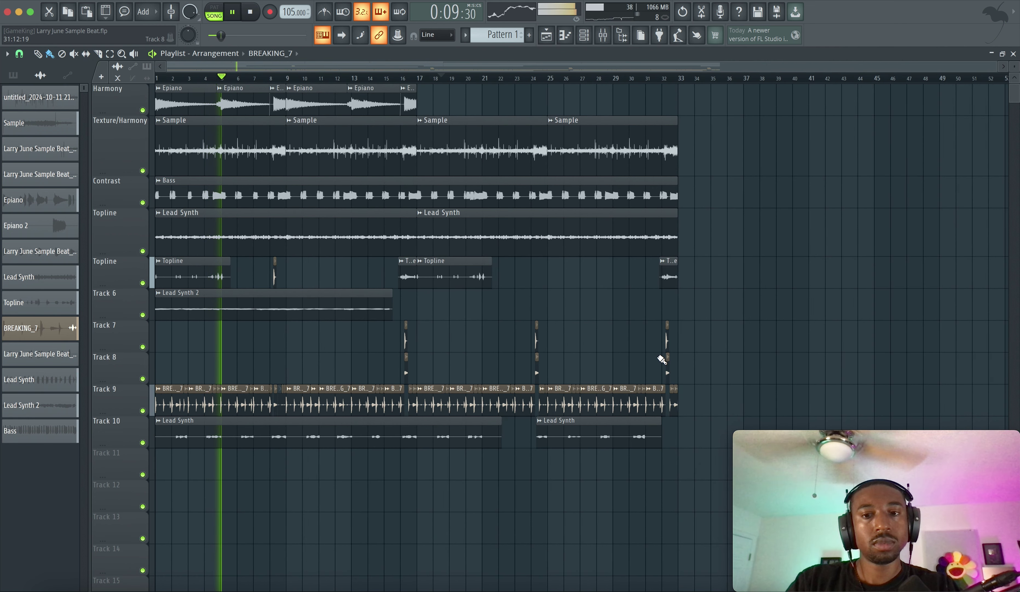
{"action": "left_click_drag", "start_coordinate": [683, 454], "coordinate": [156, 87]}
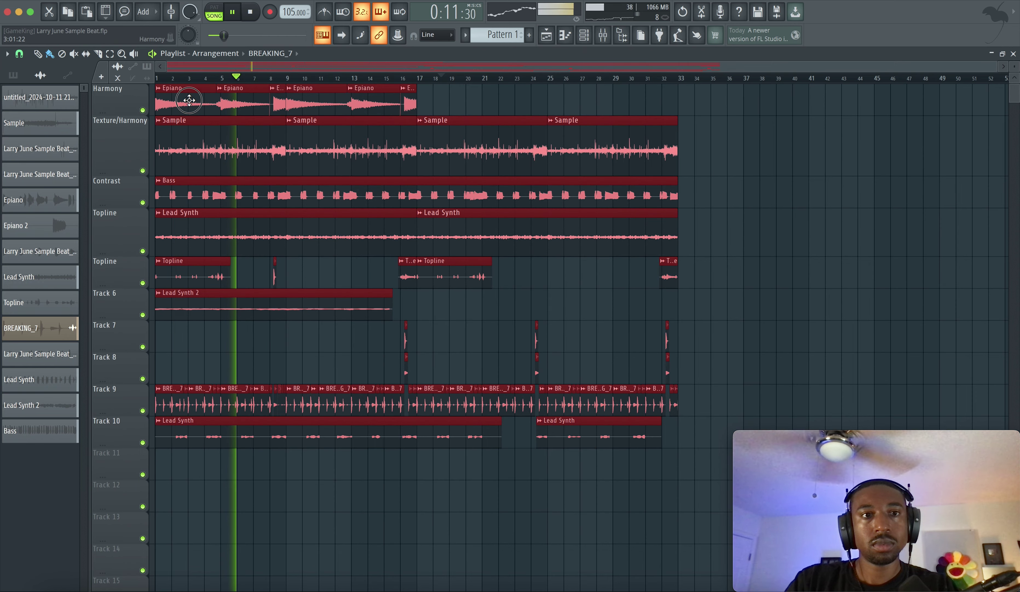
{"action": "key", "text": "ctrl+b"}
{"action": "left_click_drag", "start_coordinate": [730, 114], "coordinate": [712, 109]}
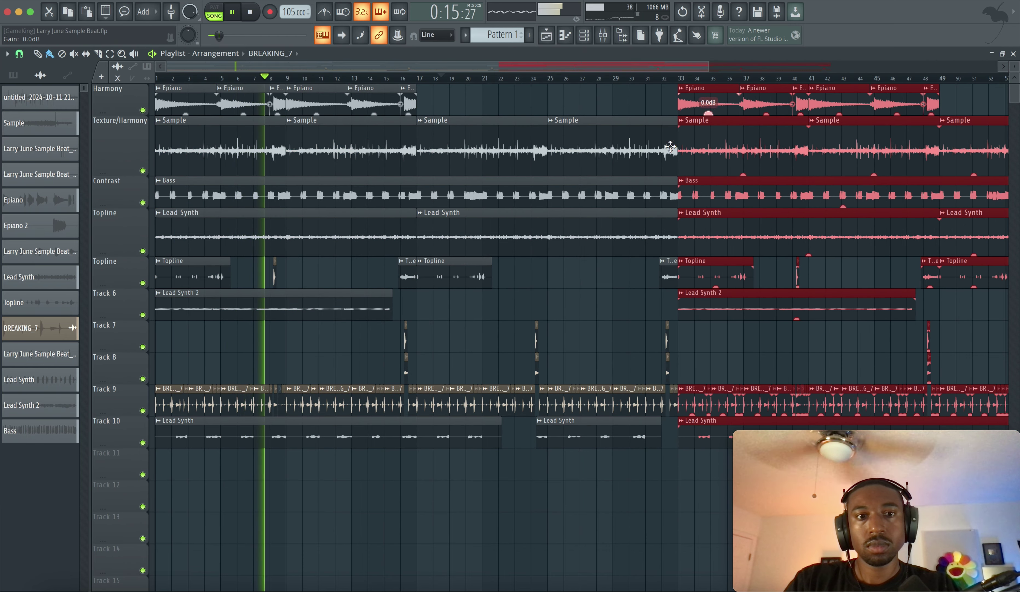
{"action": "scroll", "coordinate": [521, 293], "scroll_direction": "right", "scroll_amount": 4}
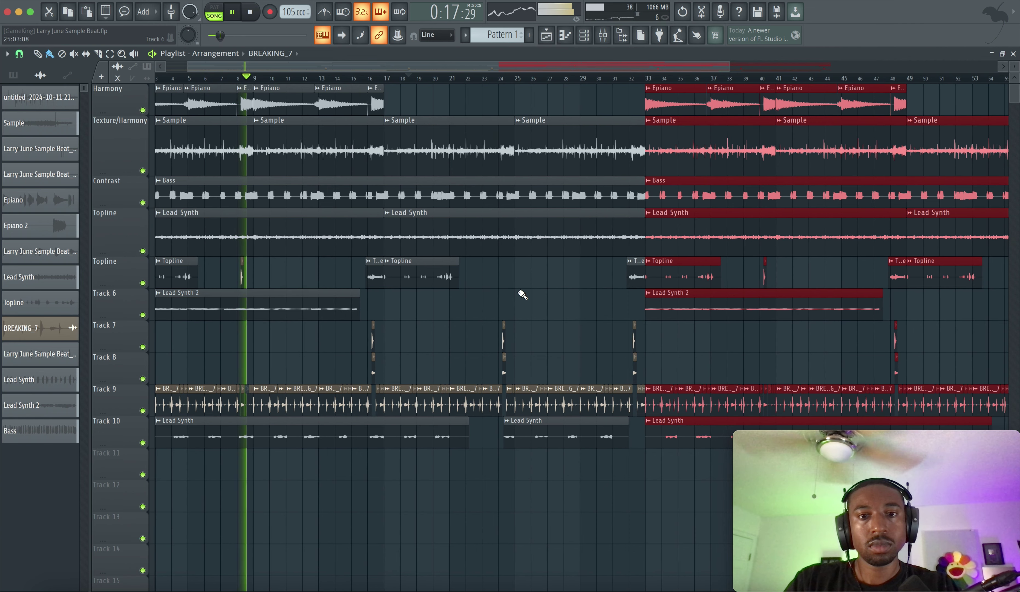
{"action": "left_click", "coordinate": [522, 292]}
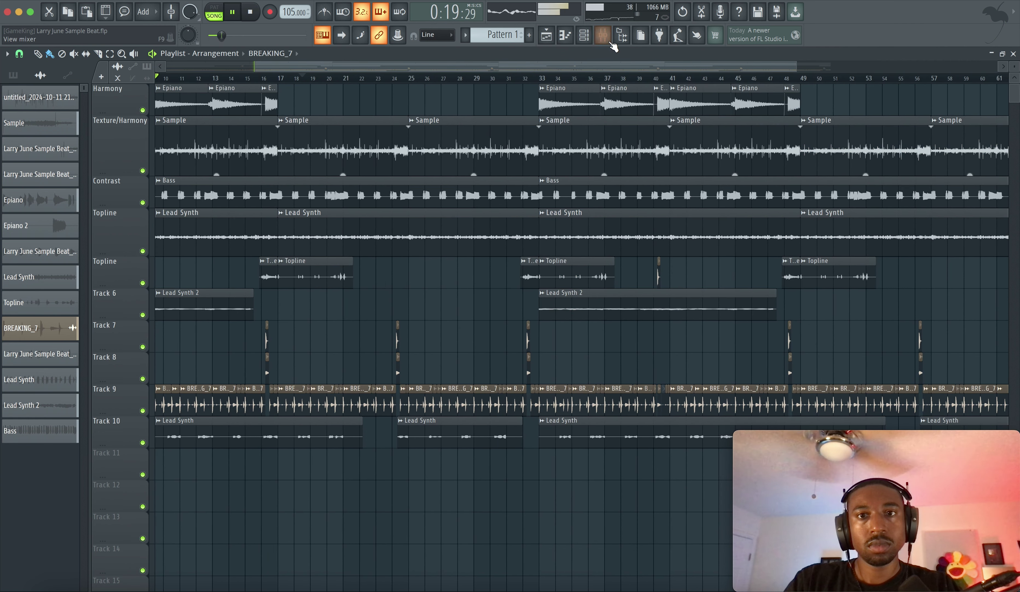
Delete Gold Clip from the Master track's third effect slot, confirm the removal, and close the mixer.
{"action": "left_click", "coordinate": [604, 35]}
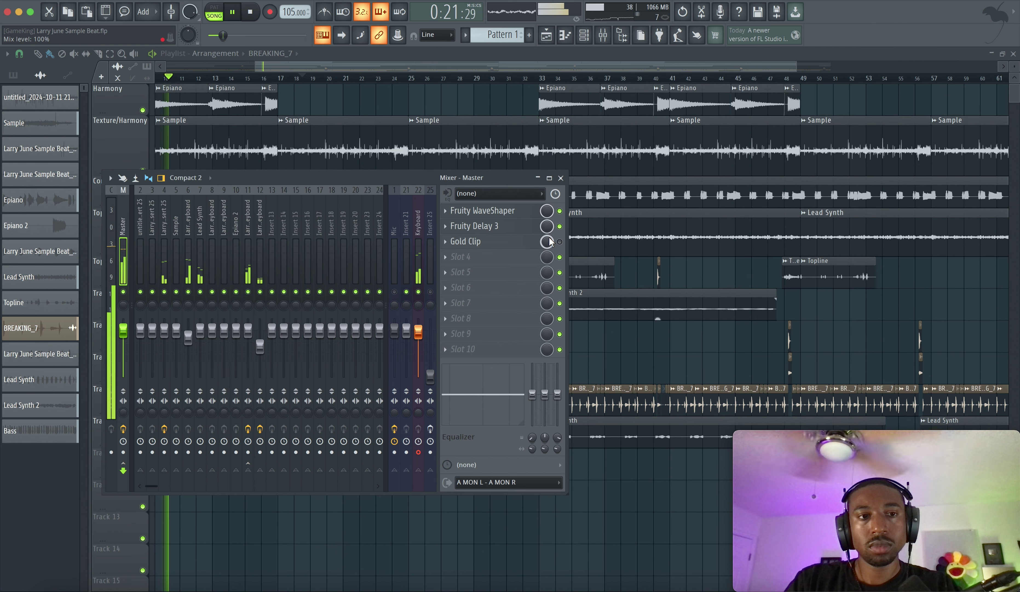
{"action": "key", "text": "space"}
{"action": "left_click", "coordinate": [395, 291]}
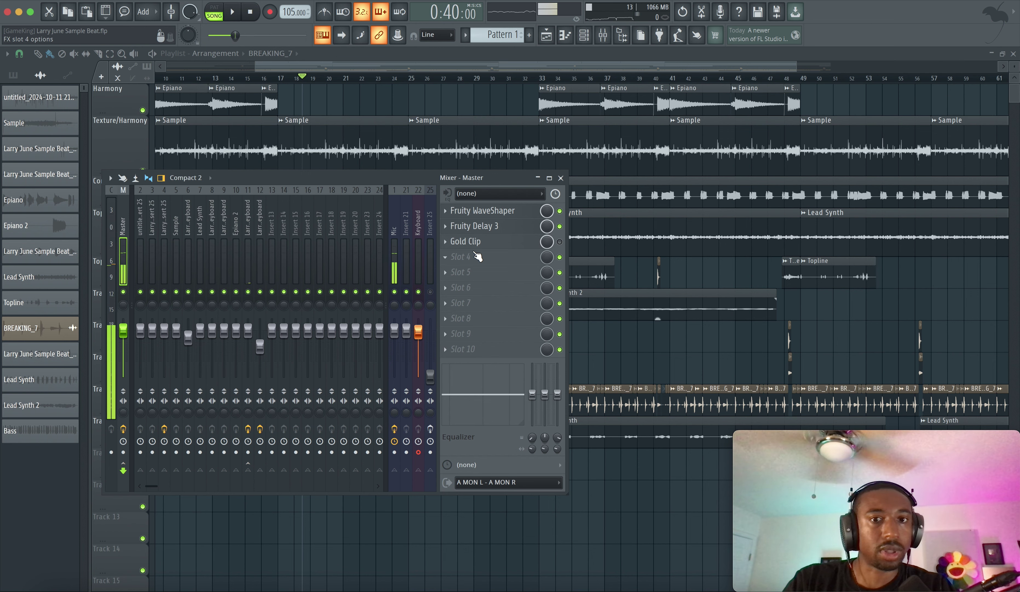
{"action": "key", "text": "space"}
{"action": "left_click", "coordinate": [394, 292]}
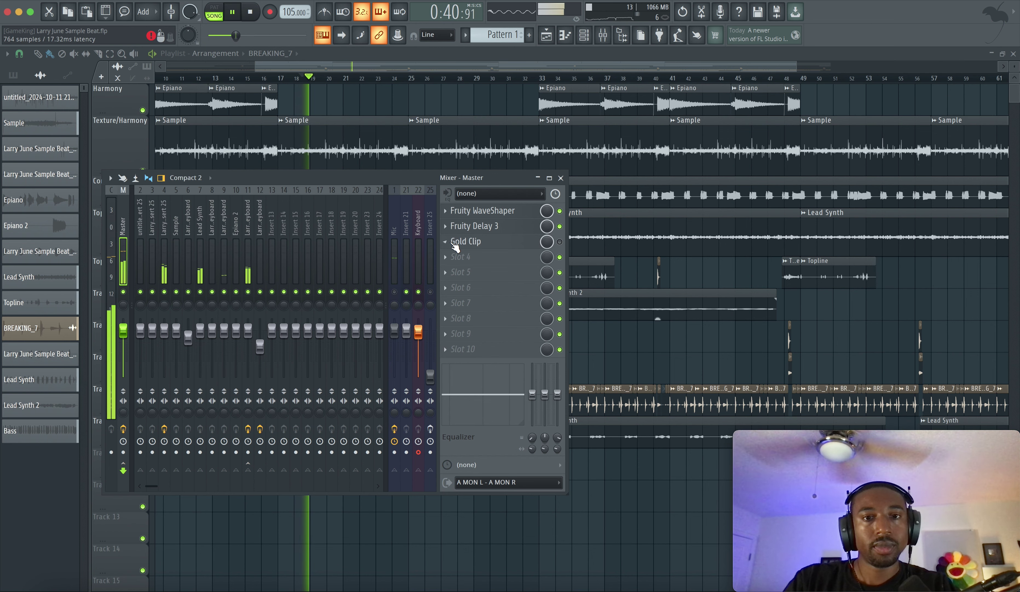
{"action": "left_click", "coordinate": [448, 245]}
{"action": "left_click", "coordinate": [464, 267]}
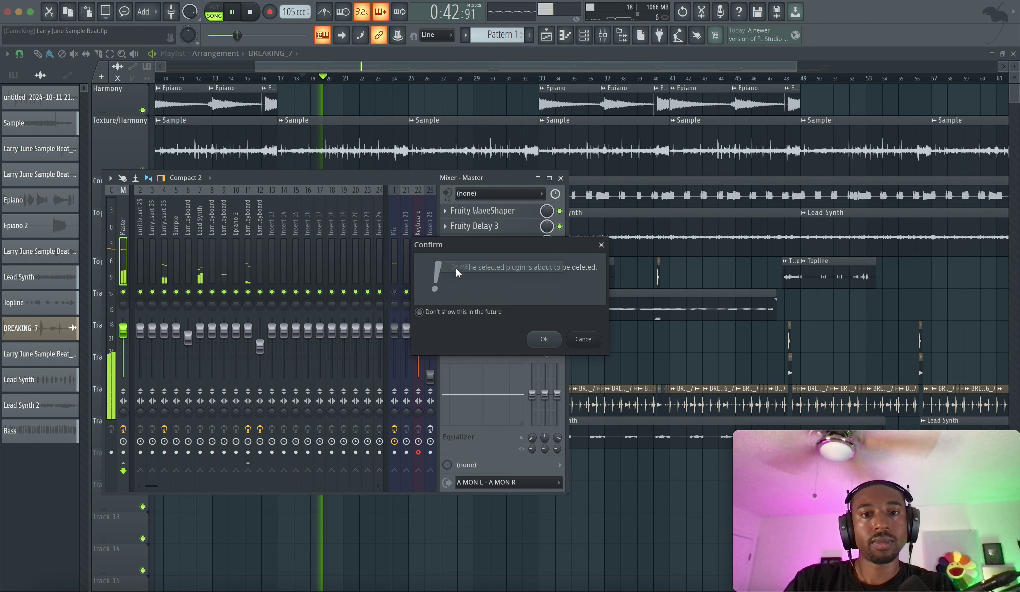
{"action": "key", "text": "Return"}
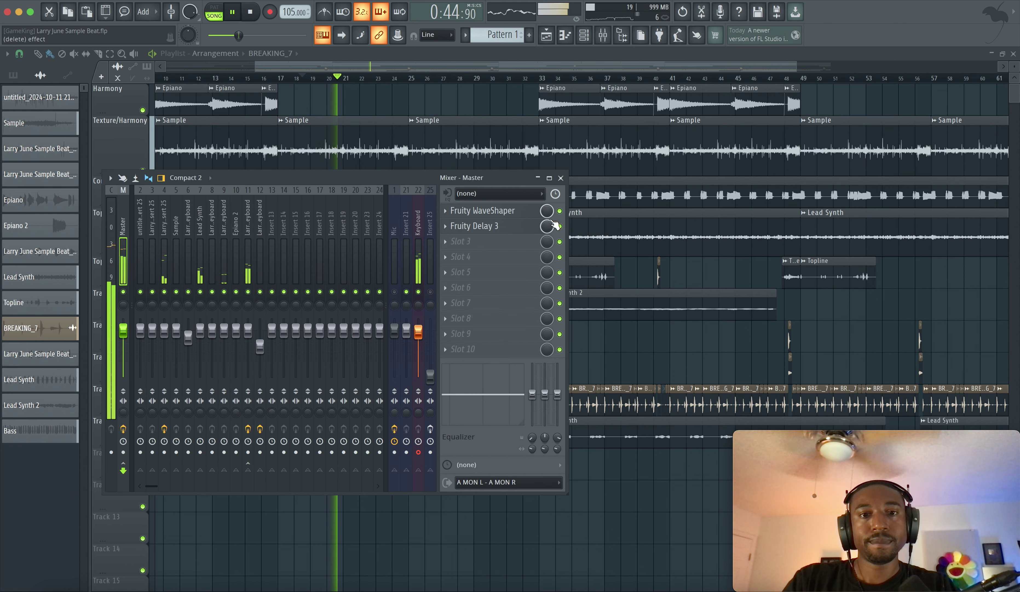
{"action": "key", "text": "F9"}
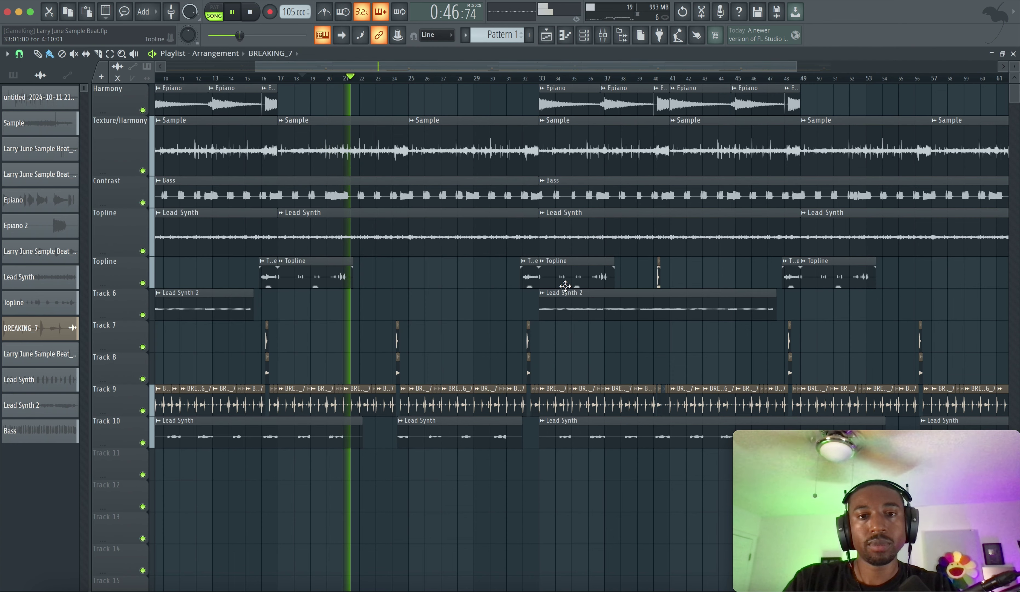
Copy the Epiano clips from bars 33 to 48 on the Harmony track so the copy starts at bar 49.
{"action": "scroll", "coordinate": [565, 286], "scroll_direction": "right", "scroll_amount": 5}
{"action": "left_click_drag", "start_coordinate": [424, 107], "coordinate": [727, 113]}
{"action": "left_click_drag", "start_coordinate": [603, 97], "coordinate": [869, 95], "text": "shift"}
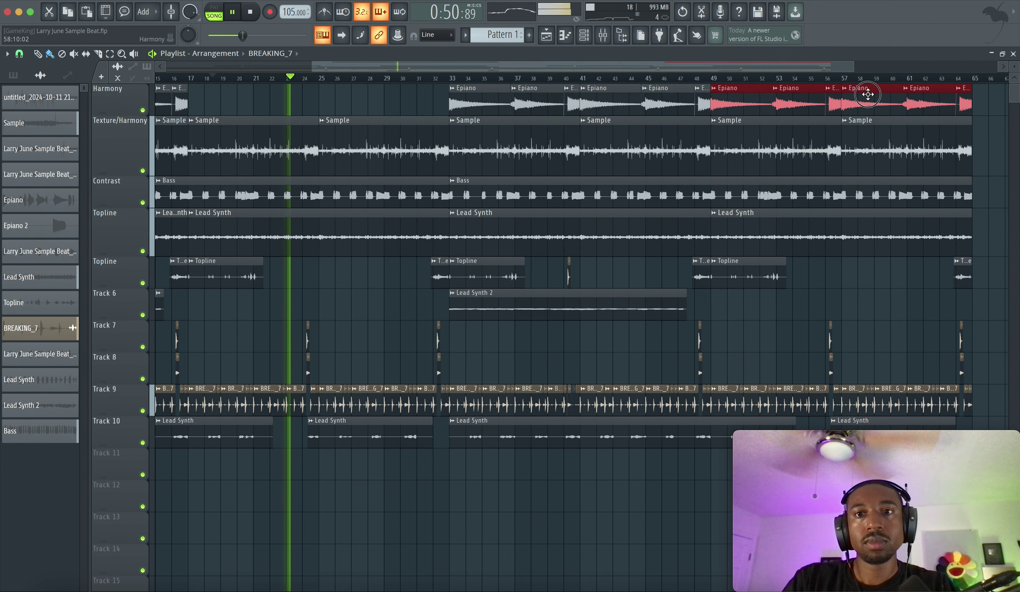
Set snapping to Bar and lower the gain of all Epiano clips from bar 33 onward to -6.1 dB.
{"action": "left_click", "coordinate": [19, 53]}
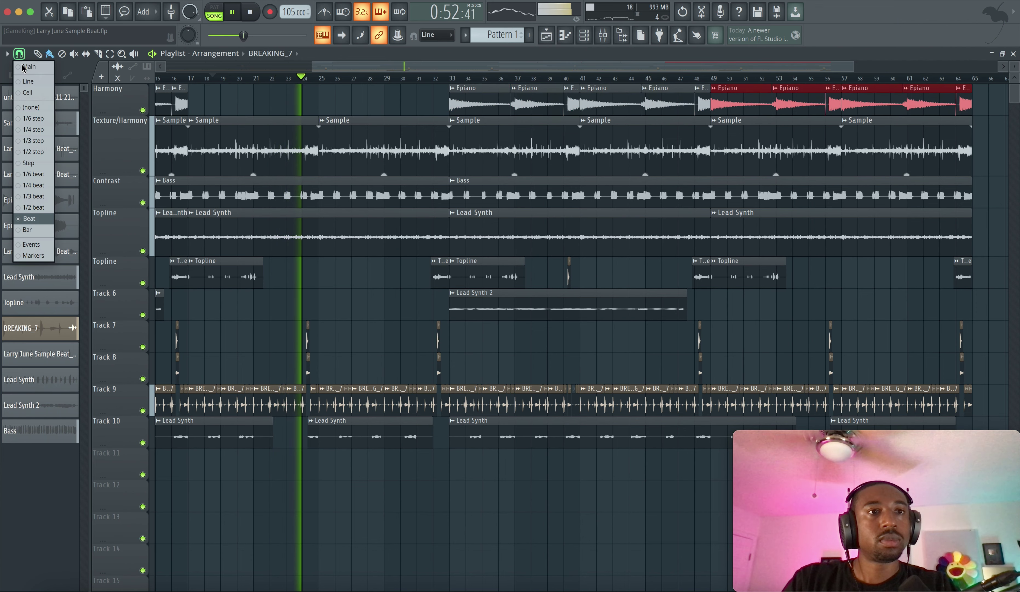
{"action": "left_click", "coordinate": [44, 231]}
{"action": "left_click_drag", "start_coordinate": [420, 98], "coordinate": [973, 87], "text": "super"}
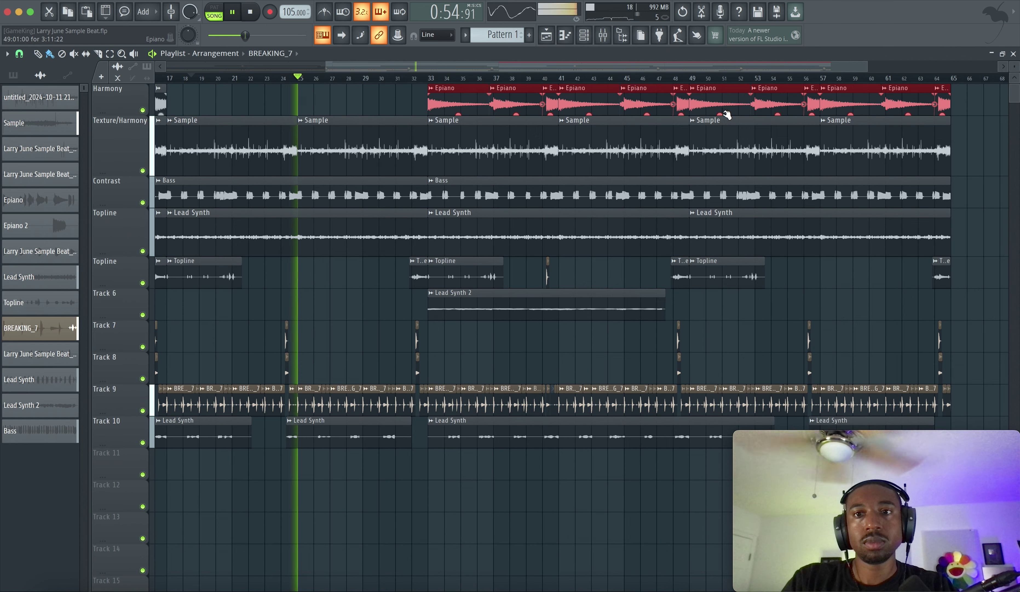
{"action": "left_click_drag", "start_coordinate": [720, 115], "coordinate": [720, 125]}
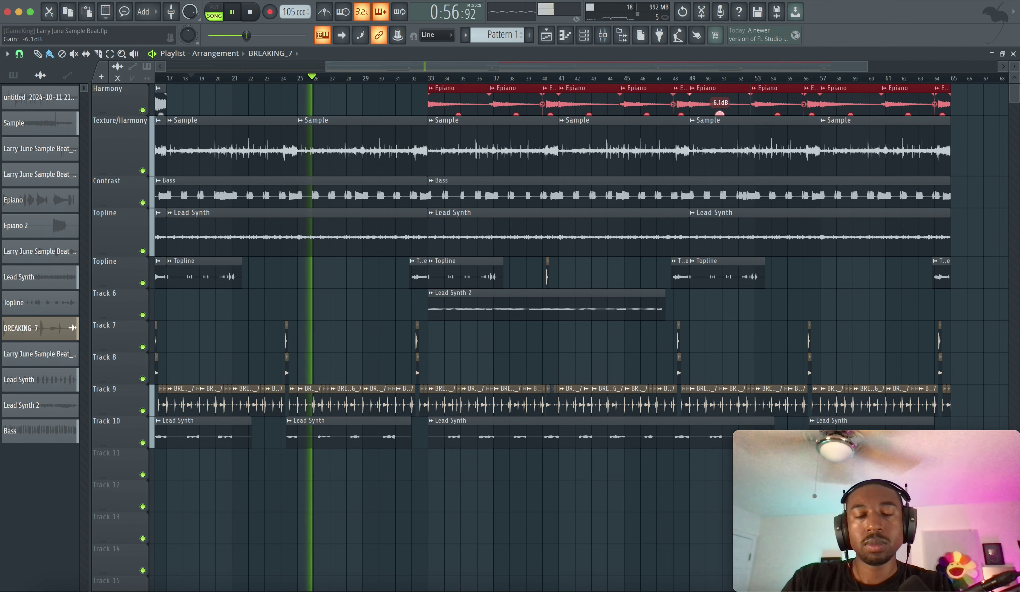
Trim the second Bass clip so it starts at bar 48, and play the section from bar 33.
{"action": "scroll", "coordinate": [462, 157], "scroll_direction": "right", "scroll_amount": 2}
{"action": "left_click", "coordinate": [364, 81]}
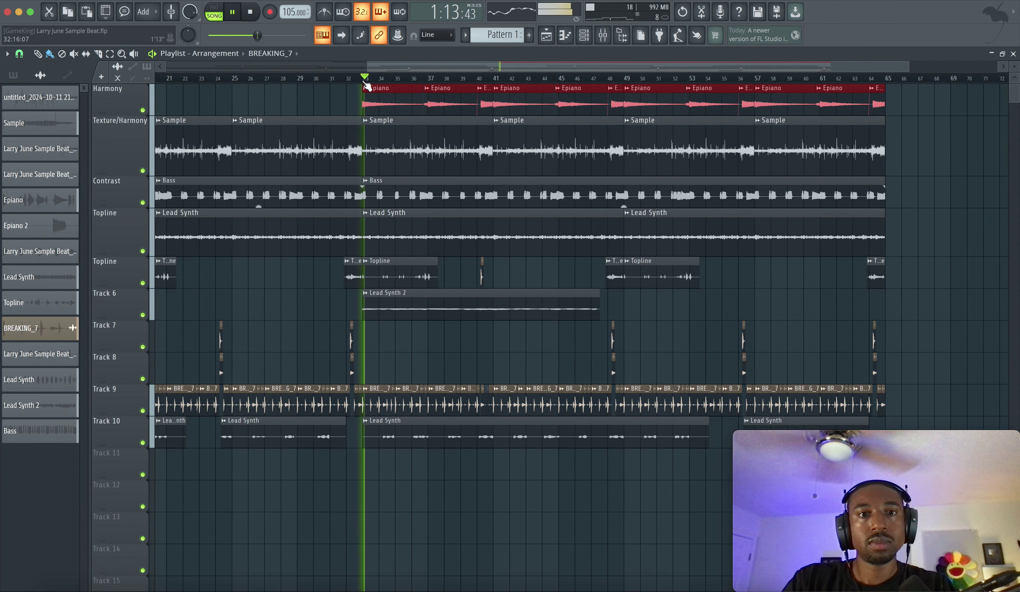
{"action": "right_click", "coordinate": [398, 194]}
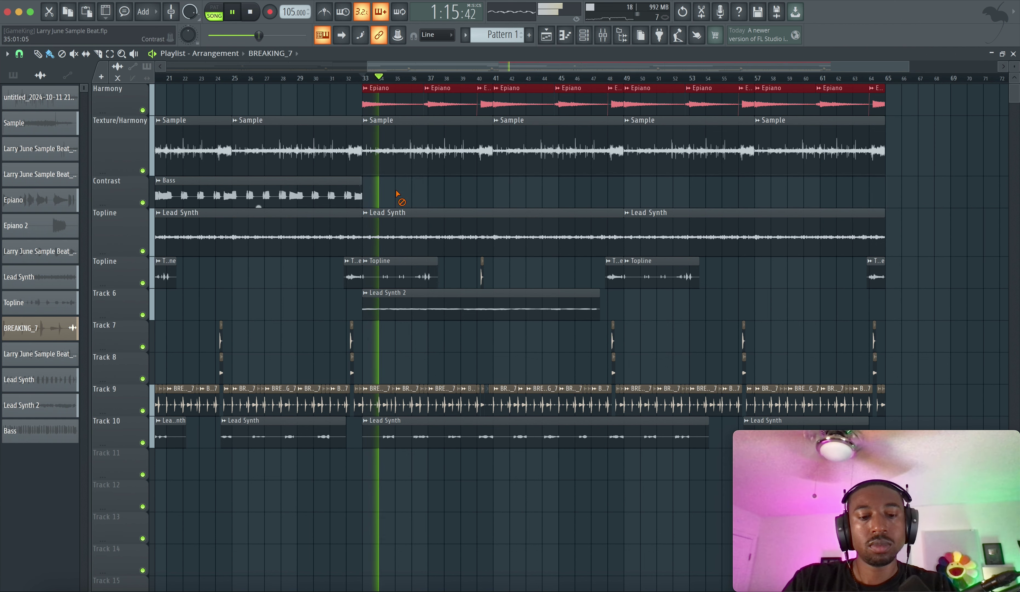
{"action": "key", "text": "super+z"}
{"action": "left_click_drag", "start_coordinate": [364, 199], "coordinate": [615, 202]}
{"action": "key", "text": "space"}
{"action": "key", "text": "space"}
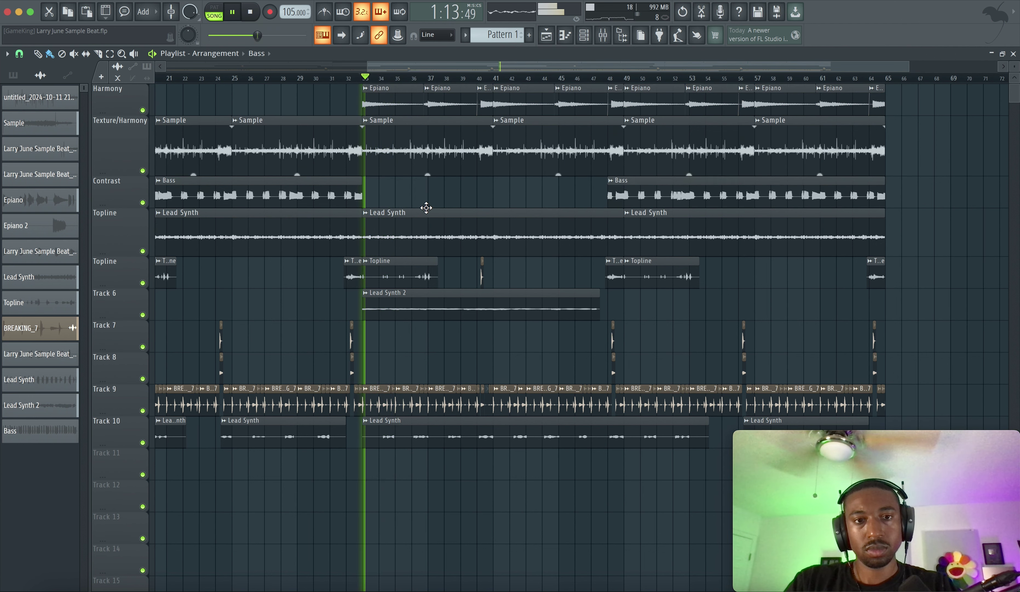
Delete the Lead Synth clip spanning bars 33 to 48 on the upper Topline track during playback.
{"action": "right_click", "coordinate": [399, 240]}
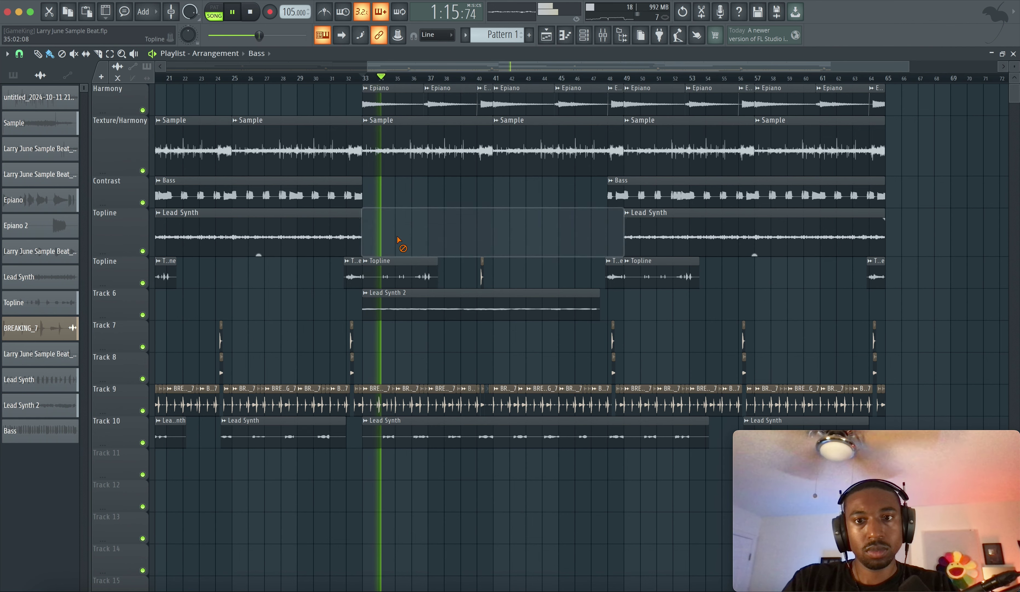
{"action": "scroll", "coordinate": [457, 240], "scroll_direction": "right", "scroll_amount": 2}
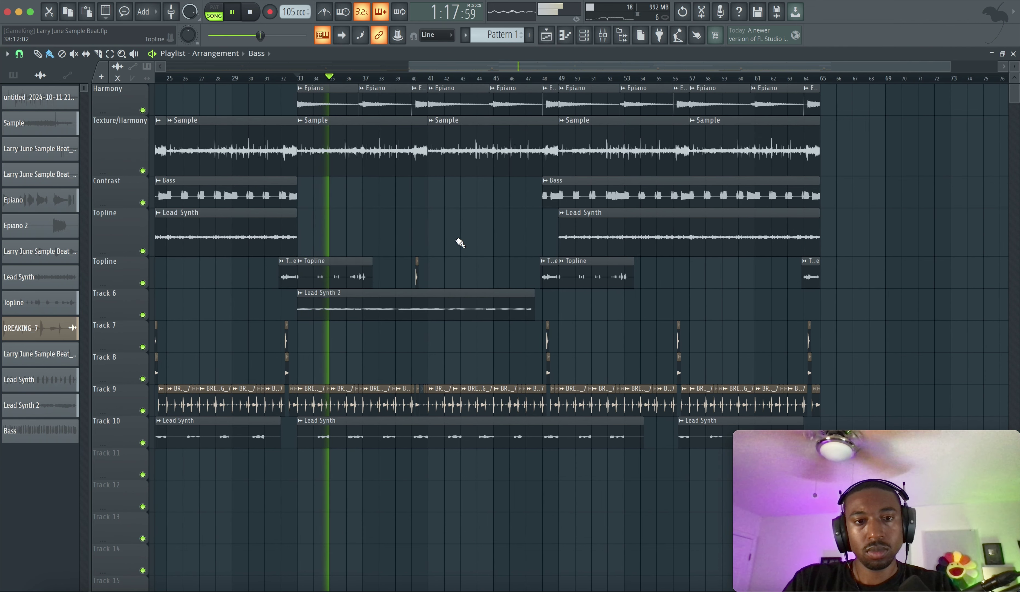
{"action": "scroll", "coordinate": [441, 240], "scroll_direction": "right", "scroll_amount": 1}
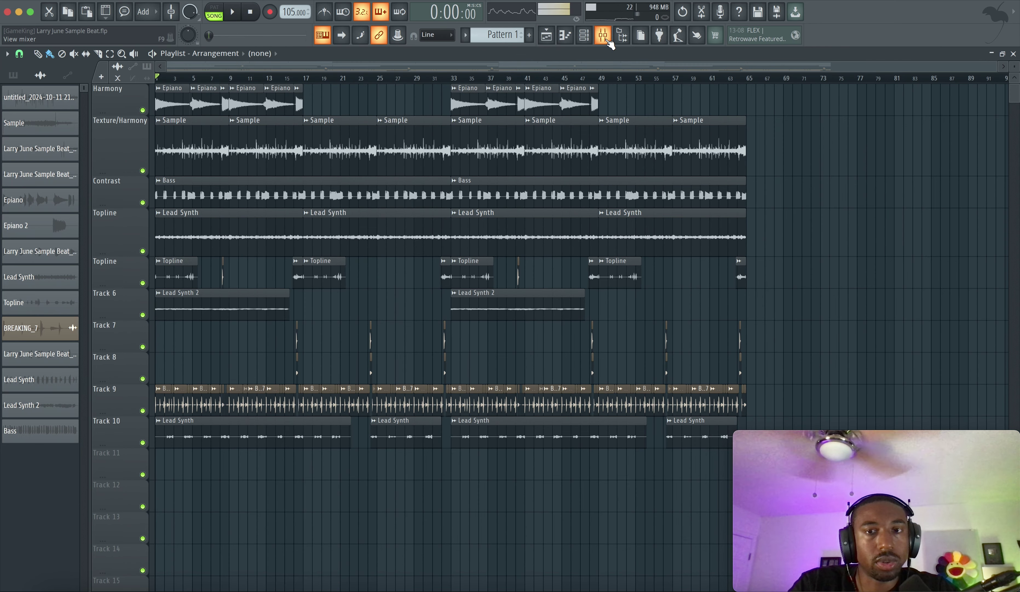
Color all playlist clips magenta and play the full arrangement through its last section.
{"action": "key", "text": "ctrl+a"}
{"action": "key", "text": "space"}
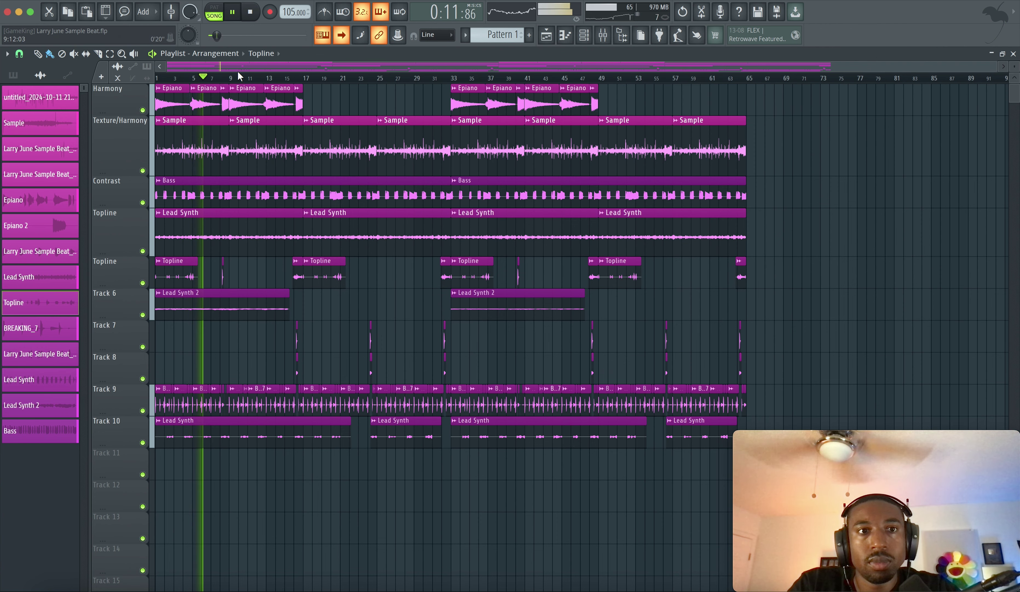
{"action": "scroll", "coordinate": [227, 107], "scroll_direction": "up", "scroll_amount": 5, "text": "ctrl"}
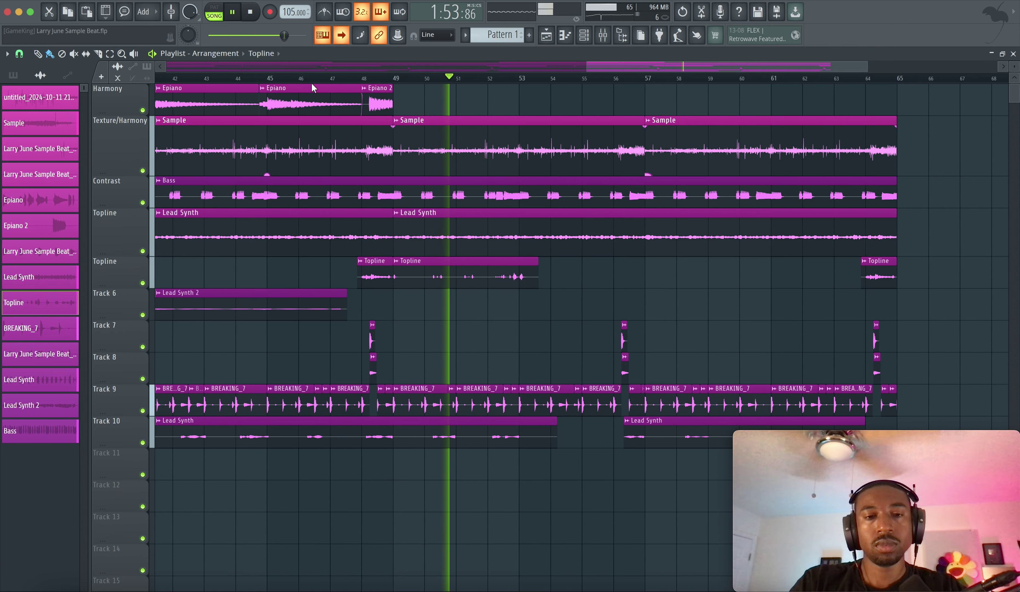
{"action": "scroll", "coordinate": [317, 124], "scroll_direction": "down", "scroll_amount": 3}
{"action": "scroll", "coordinate": [316, 125], "scroll_direction": "down", "scroll_amount": 3}
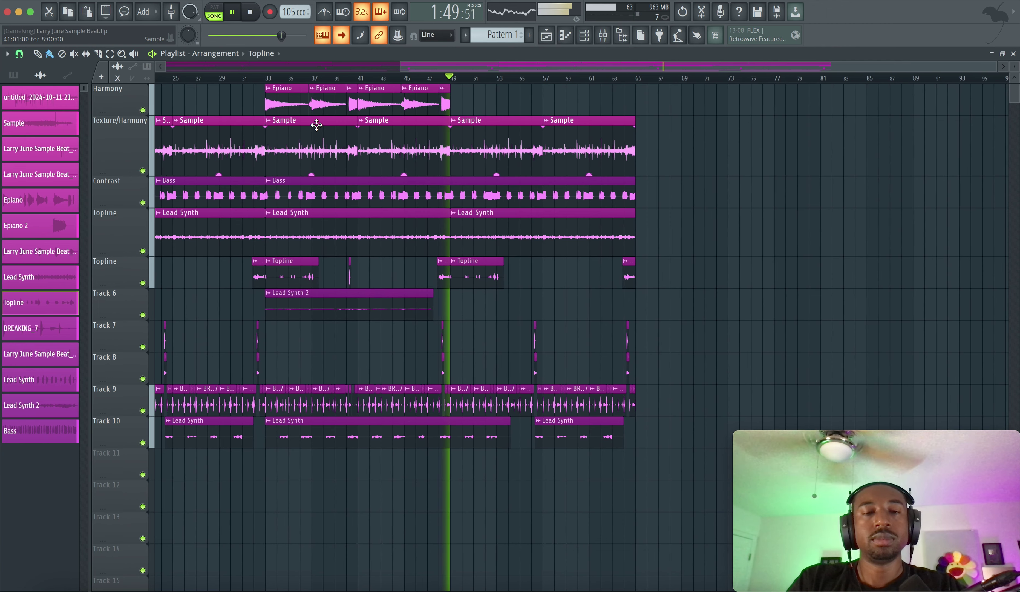
{"action": "scroll", "coordinate": [332, 147], "scroll_direction": "down", "scroll_amount": 2}
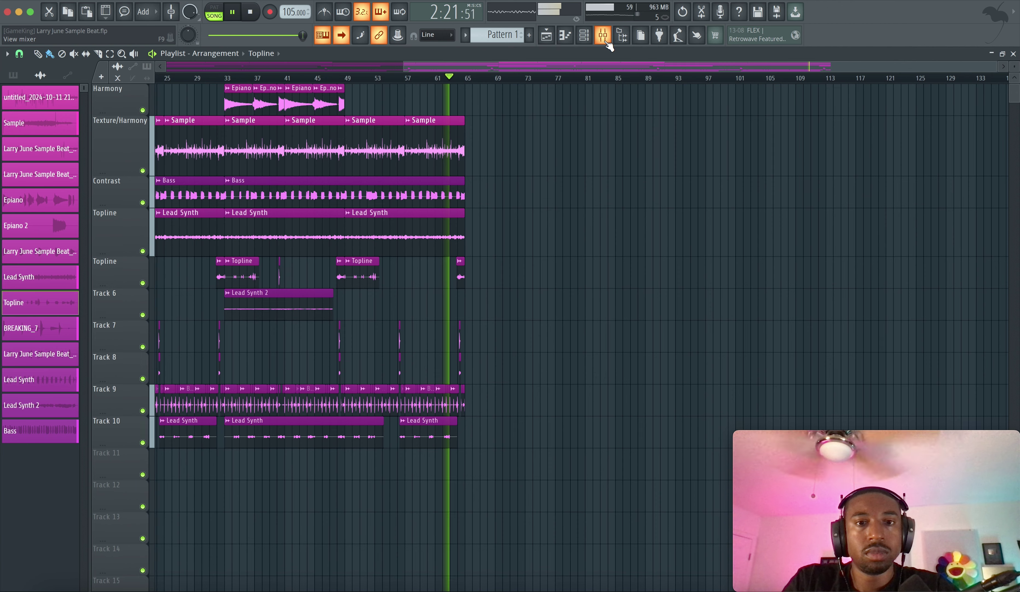
Stop playback, unmute the Mic track in the mixer, and close the mixer.
{"action": "left_click", "coordinate": [604, 37]}
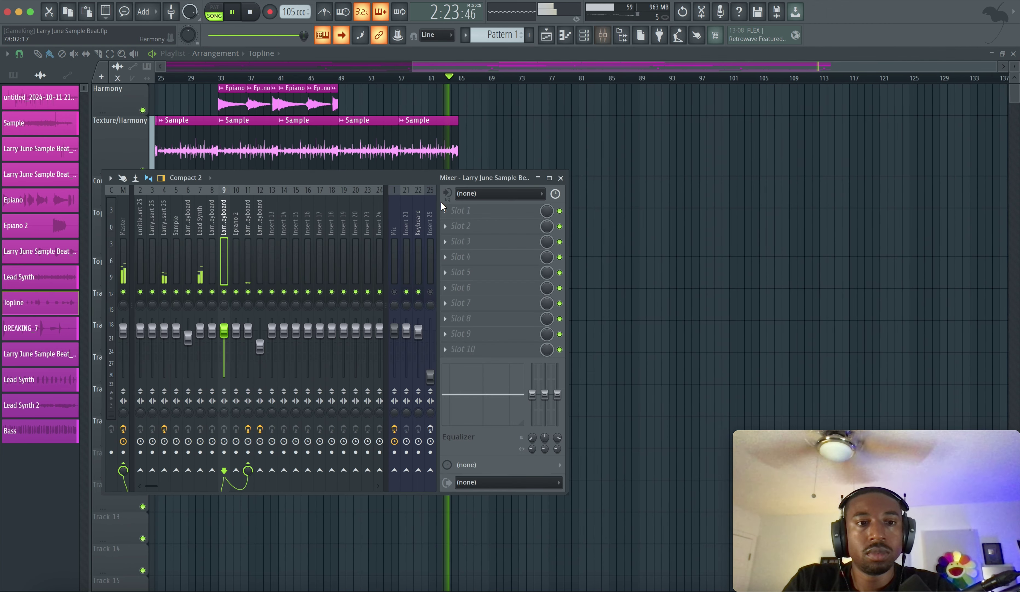
{"action": "key", "text": "space"}
{"action": "left_click", "coordinate": [394, 291]}
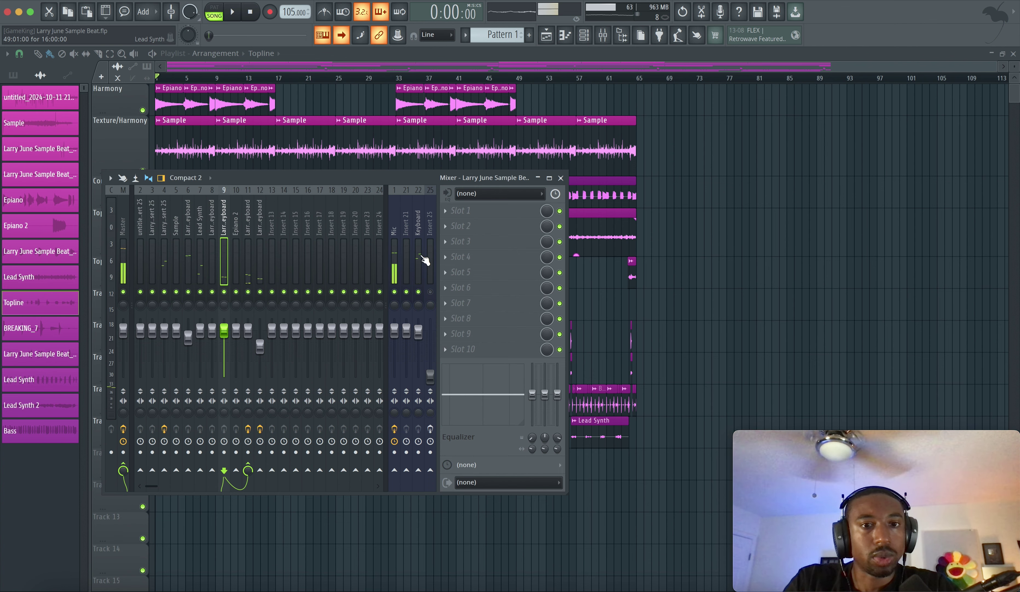
{"action": "left_click", "coordinate": [561, 178]}
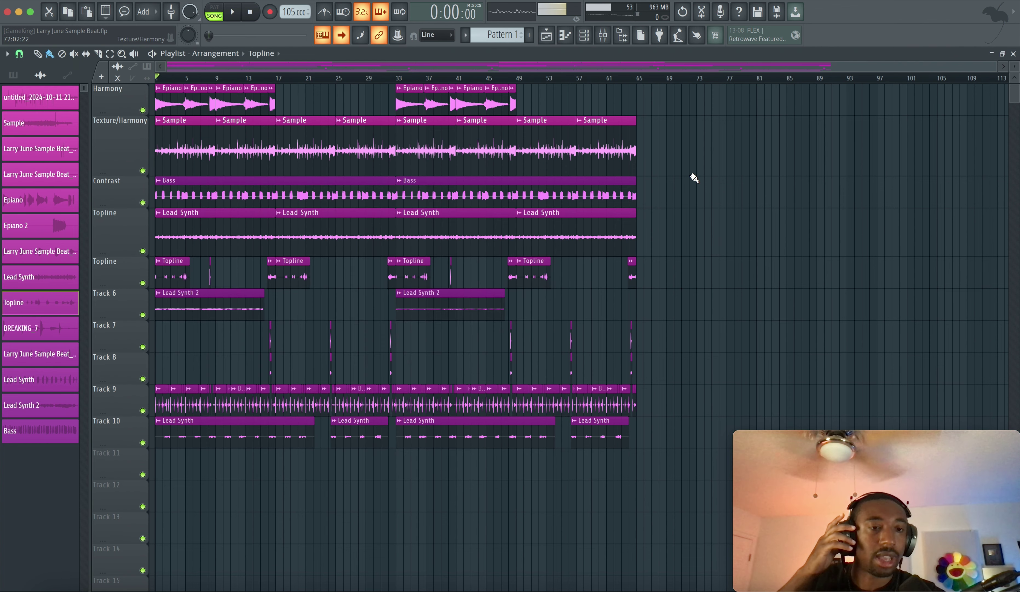